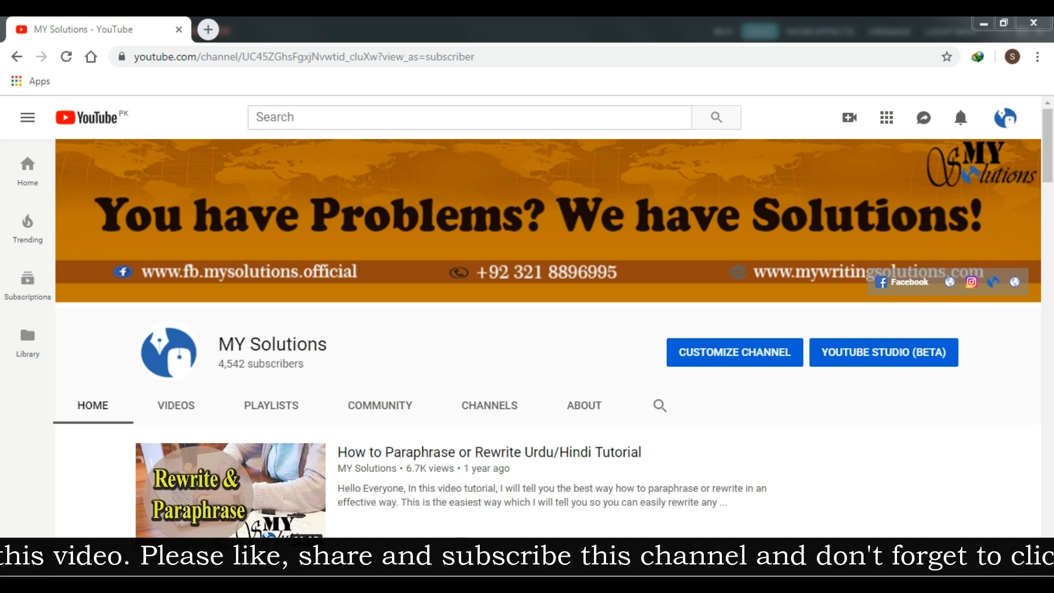
# Bring the University of the Punjab homepage window to the front from the Chrome taskbar
pyautogui.moveTo(213, 563)
pyautogui.click(128, 494)
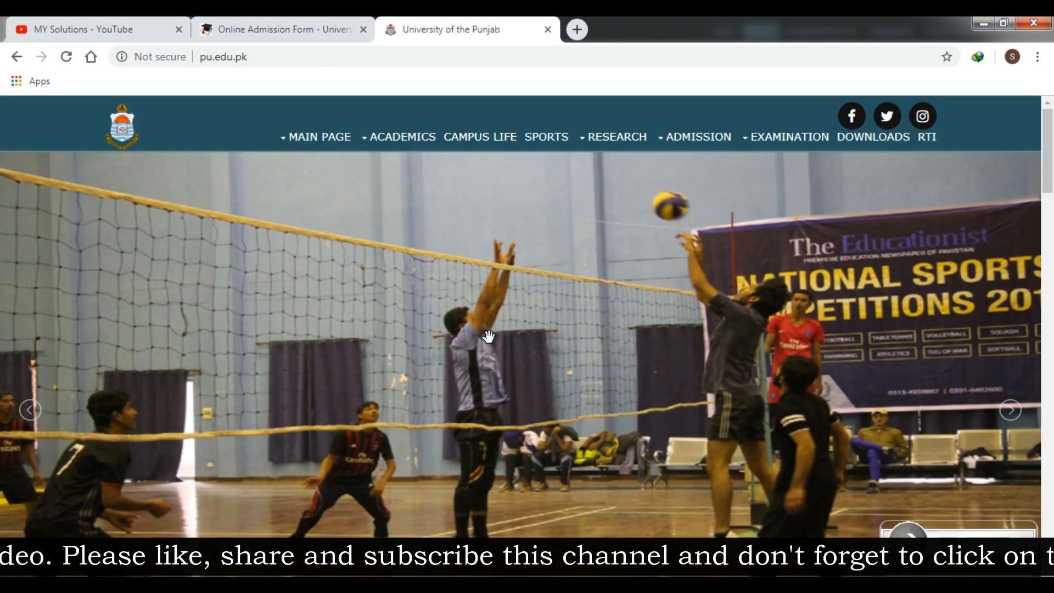
# Browse the pu.edu.pk homepage sections, then return to the MY Solutions YouTube tab
pyautogui.scroll(-2, 489, 336)
pyautogui.scroll(2, 489, 337)
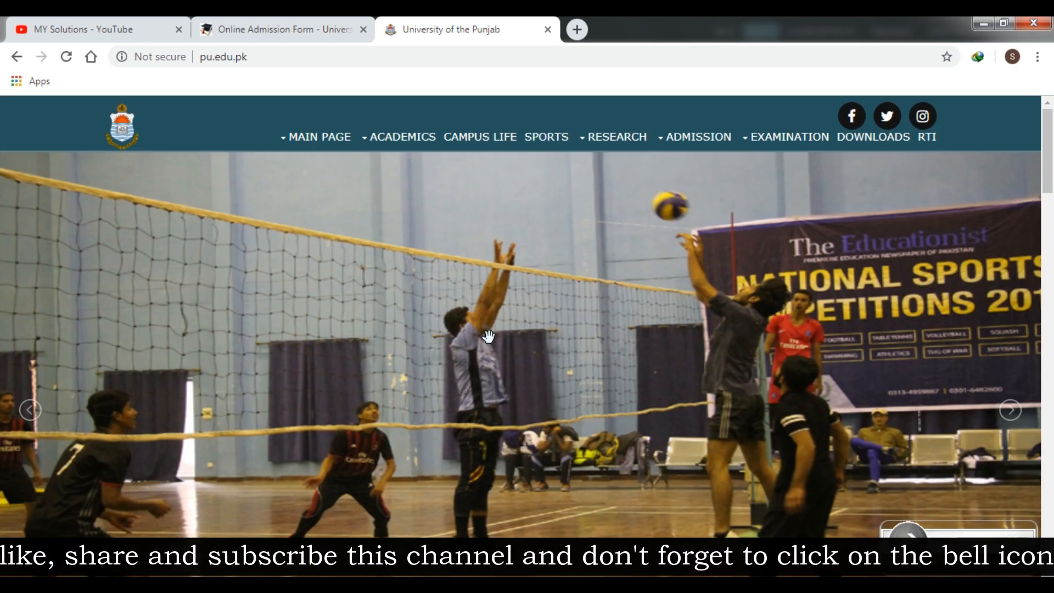
pyautogui.scroll(-20, 528, 311)
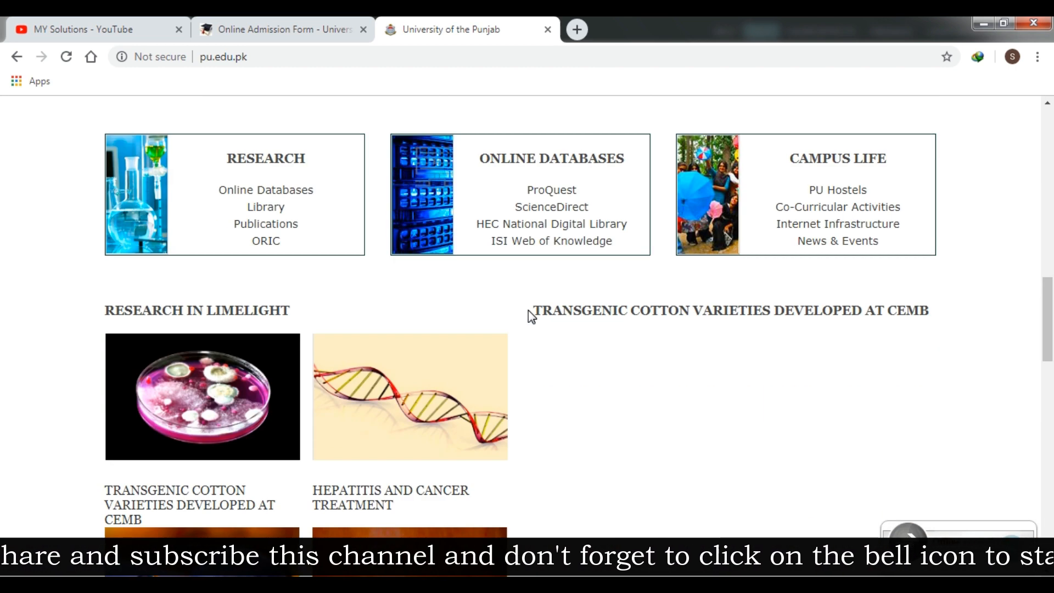
pyautogui.scroll(-3, 529, 311)
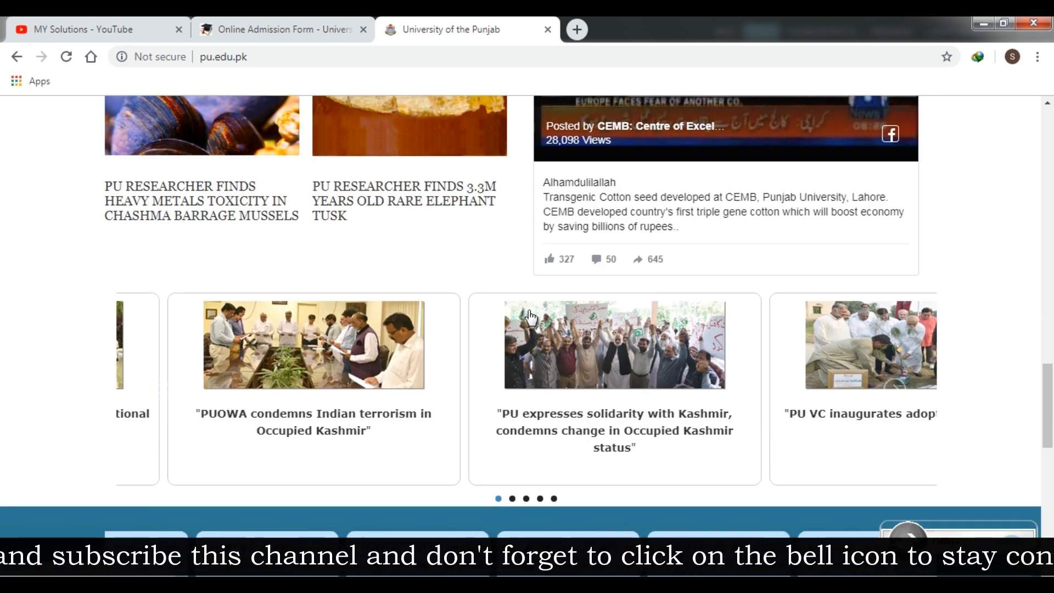
pyautogui.scroll(-5, 528, 317)
pyautogui.scroll(11, 529, 317)
pyautogui.scroll(20, 528, 310)
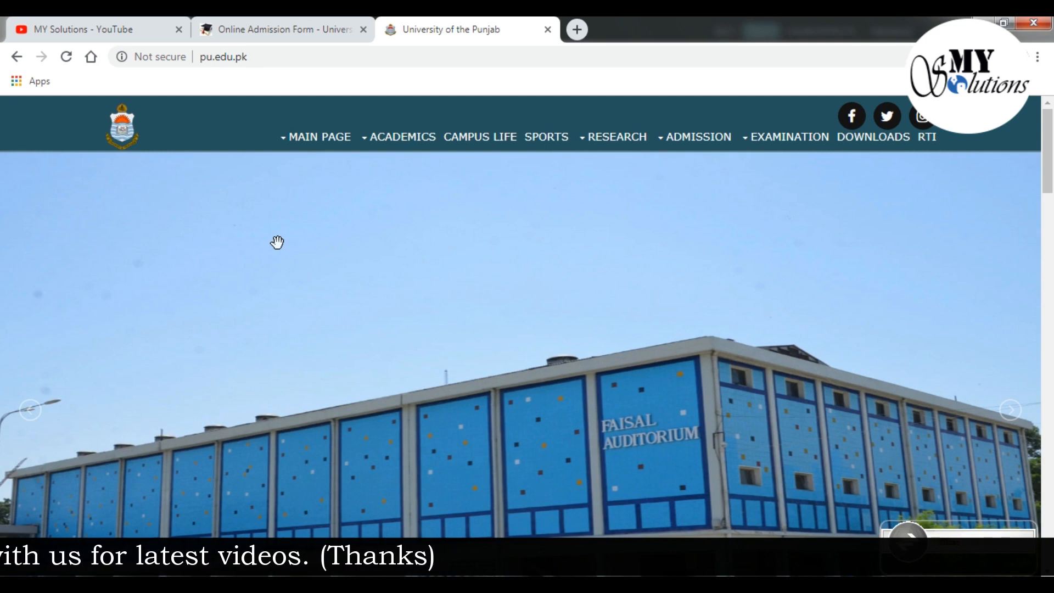
pyautogui.scroll(-2, 277, 243)
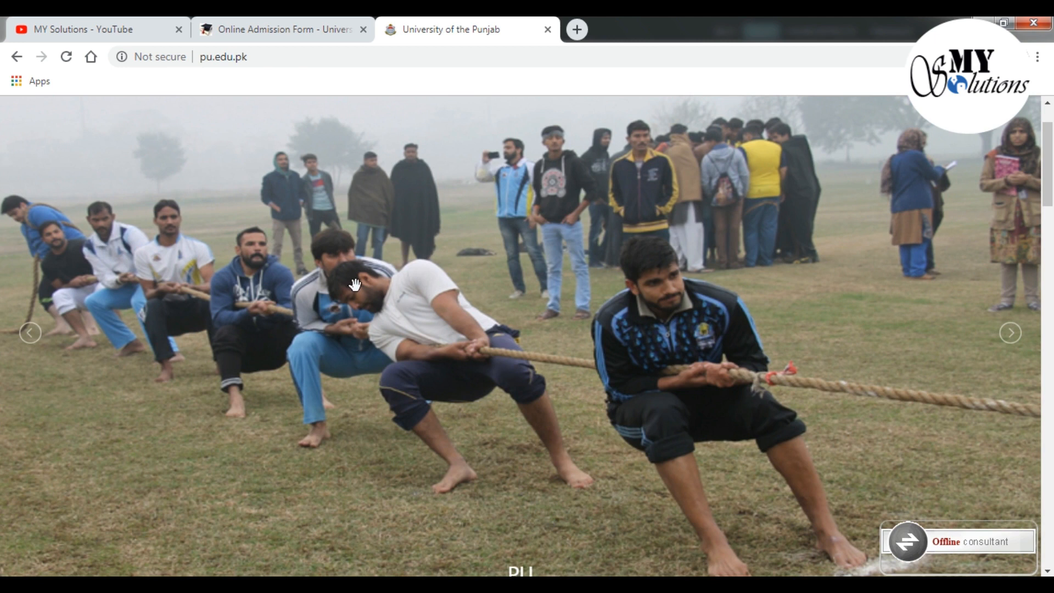
pyautogui.scroll(-10, 355, 284)
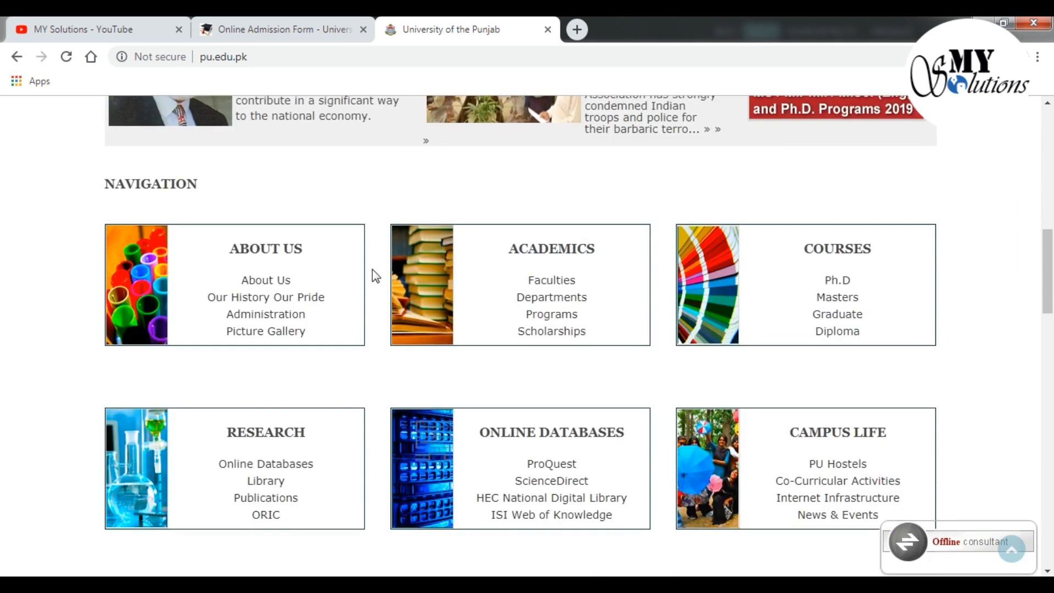
pyautogui.scroll(9, 372, 269)
pyautogui.scroll(2, 371, 268)
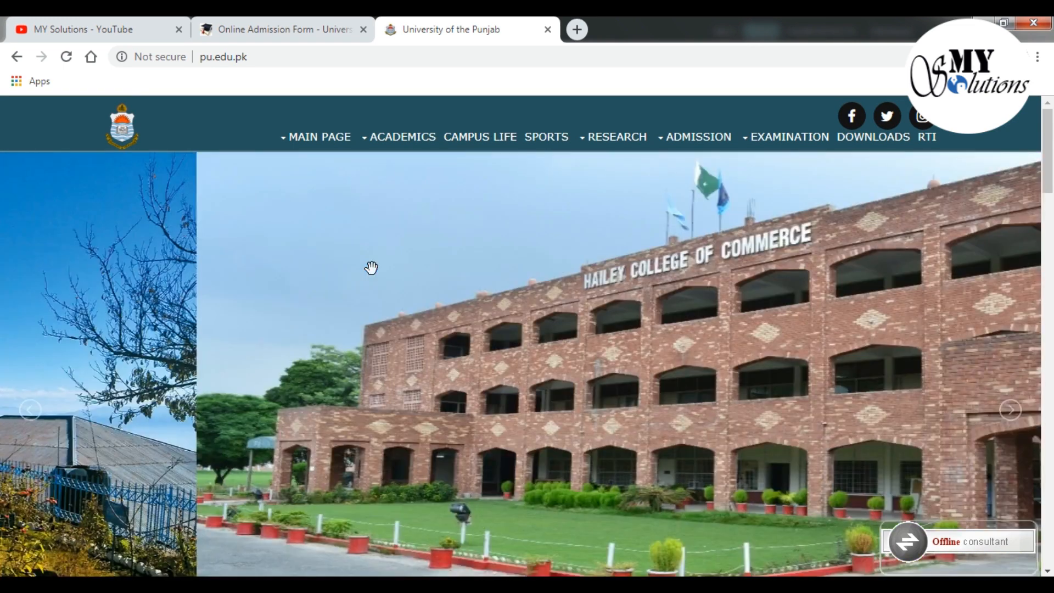
pyautogui.scroll(-8, 371, 268)
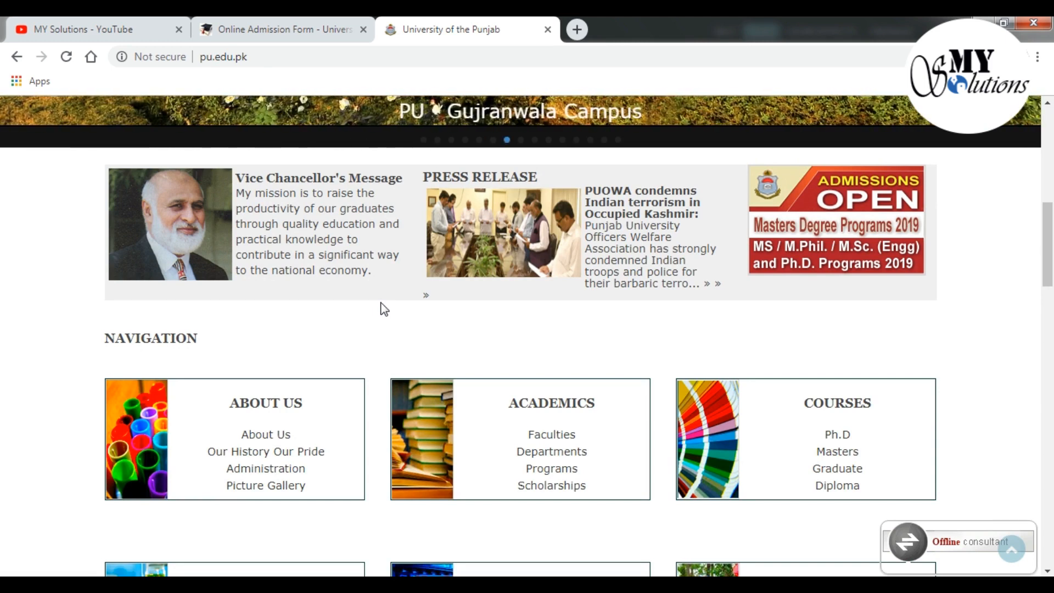
pyautogui.click(112, 33)
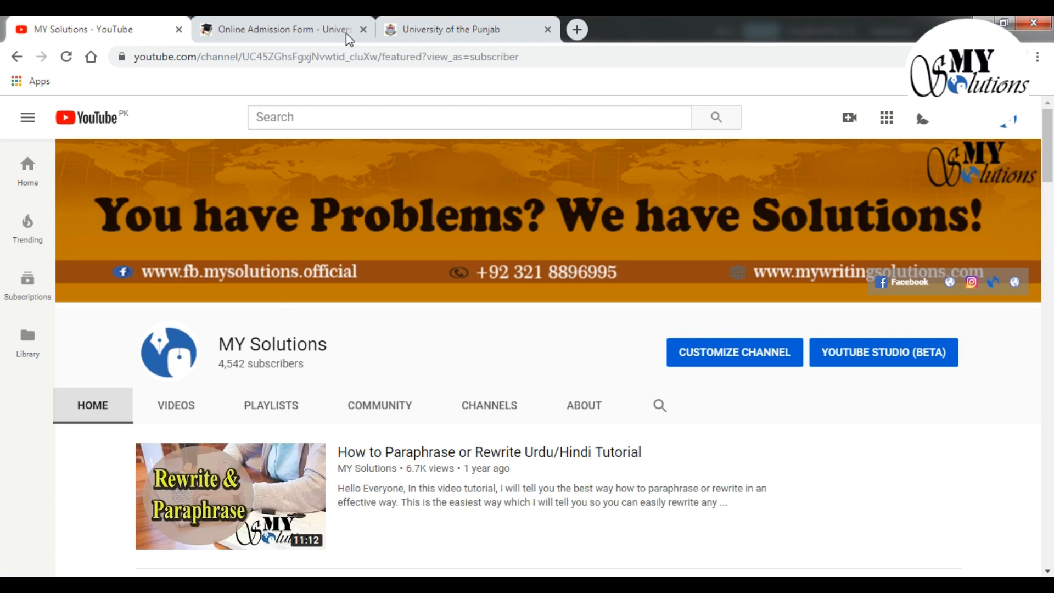
# Return to the pu.edu.pk homepage tab and reload it
pyautogui.click(255, 30)
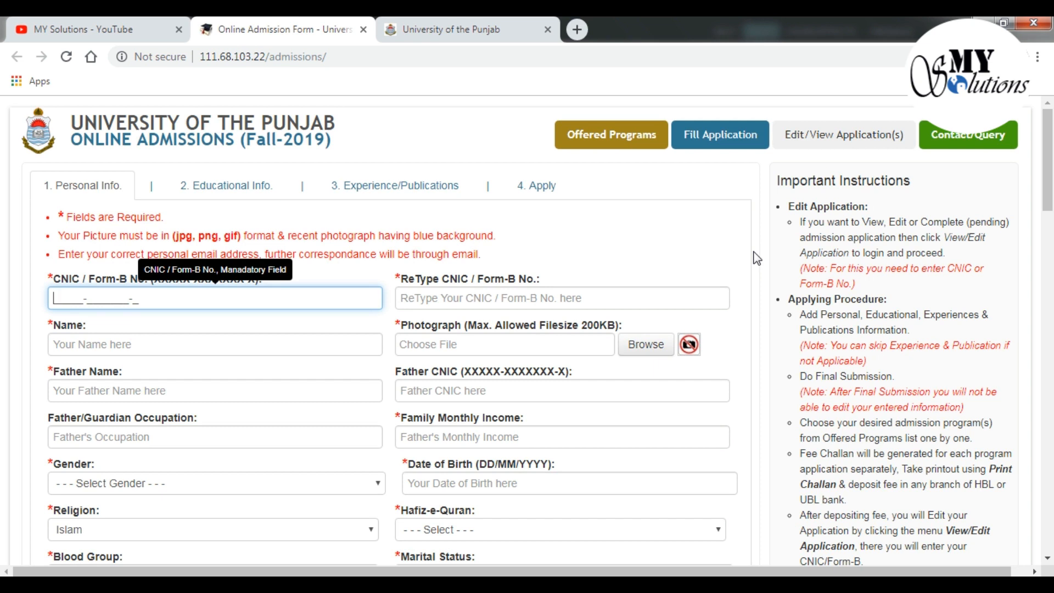
pyautogui.click(436, 30)
pyautogui.scroll(8, 556, 244)
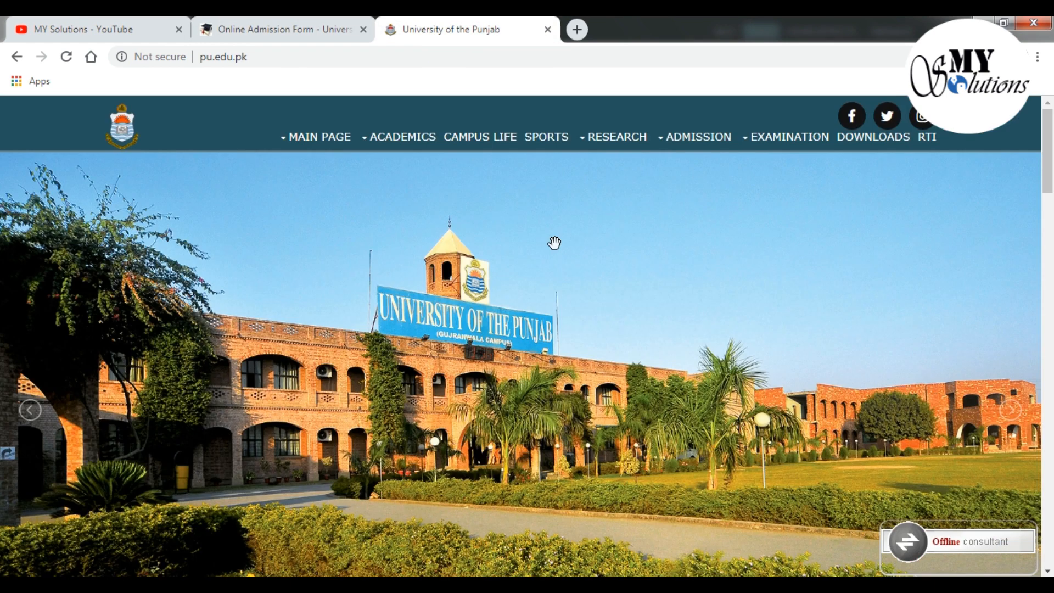
pyautogui.click(66, 57)
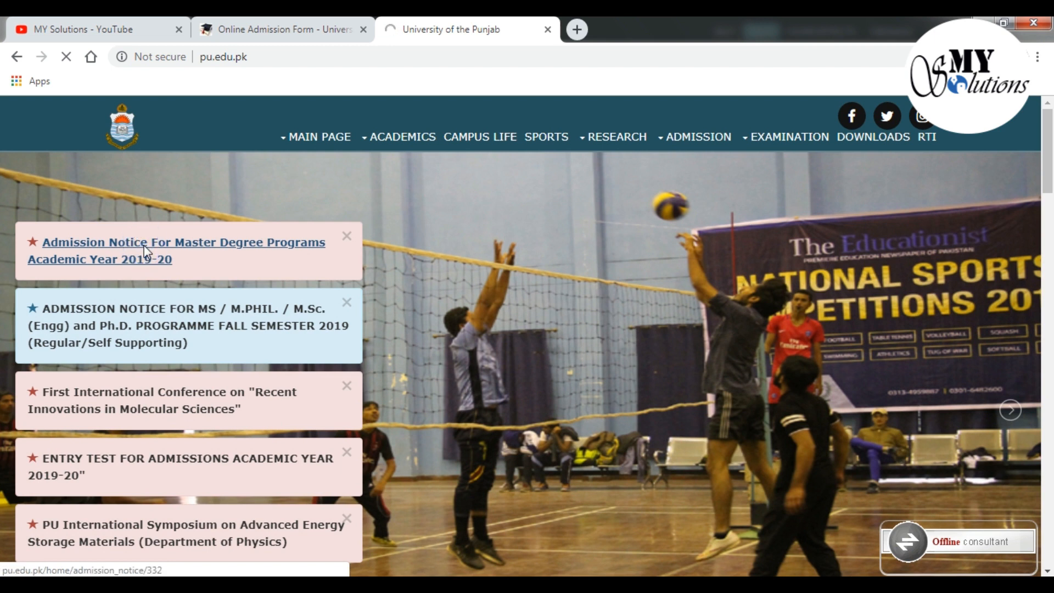
# Open the Master Degree Programs 2019-20 admission notice and follow its 111.68.103.22/admissions link
pyautogui.click(144, 245)
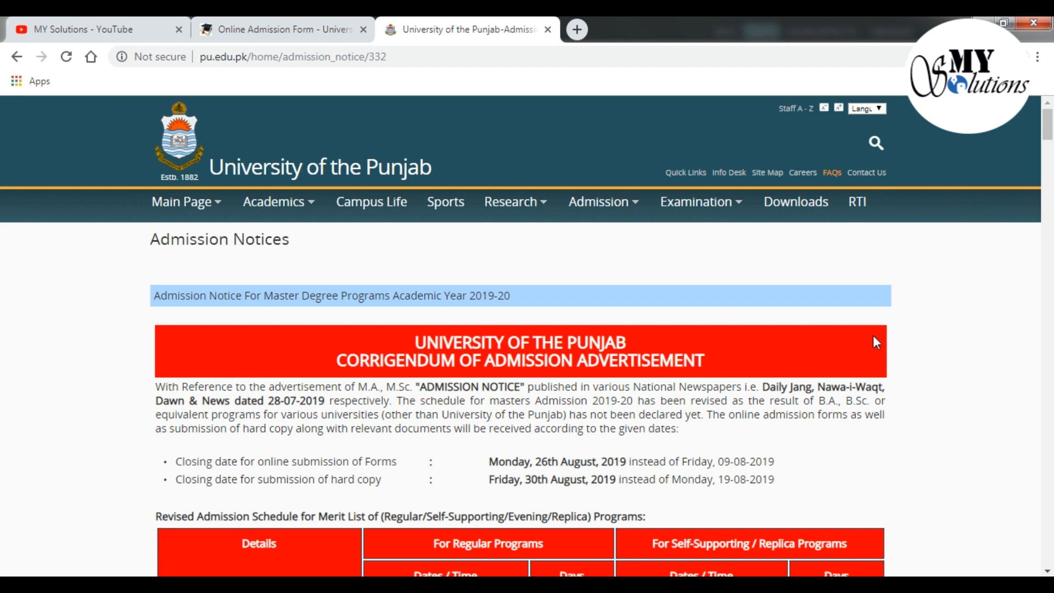
pyautogui.scroll(-15, 818, 358)
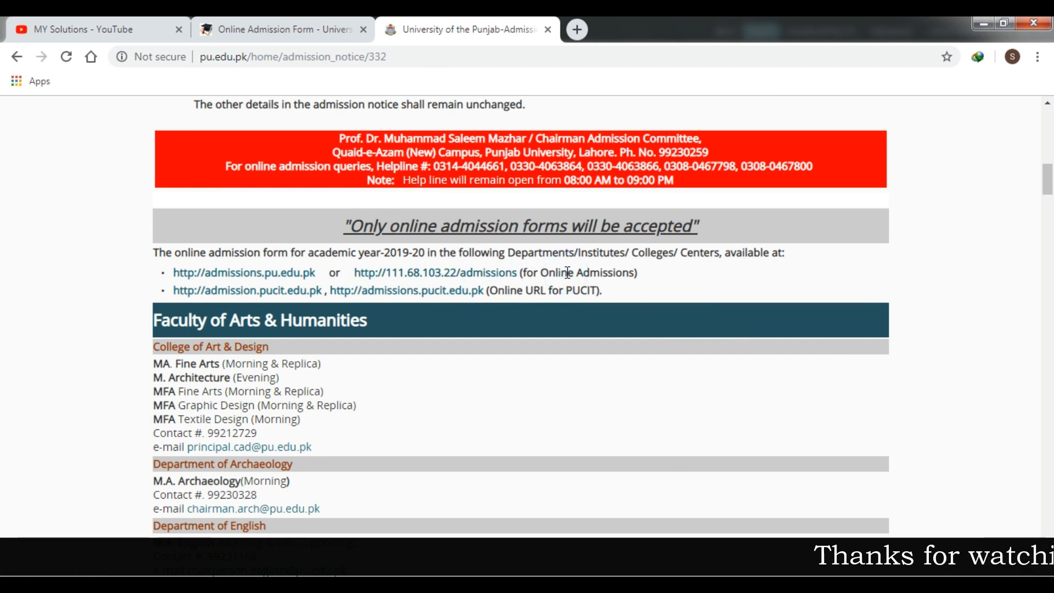
pyautogui.click(502, 277)
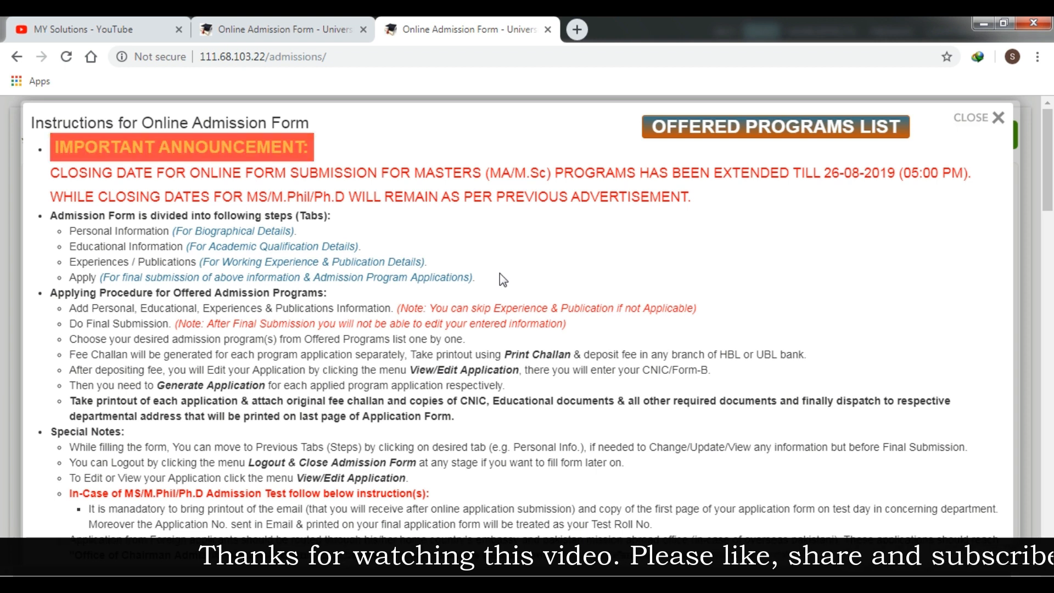
# Read the instructions, close the duplicate admission form tab, and accept 'OK, I have read above instructions'
pyautogui.scroll(-7, 500, 273)
pyautogui.scroll(8, 501, 275)
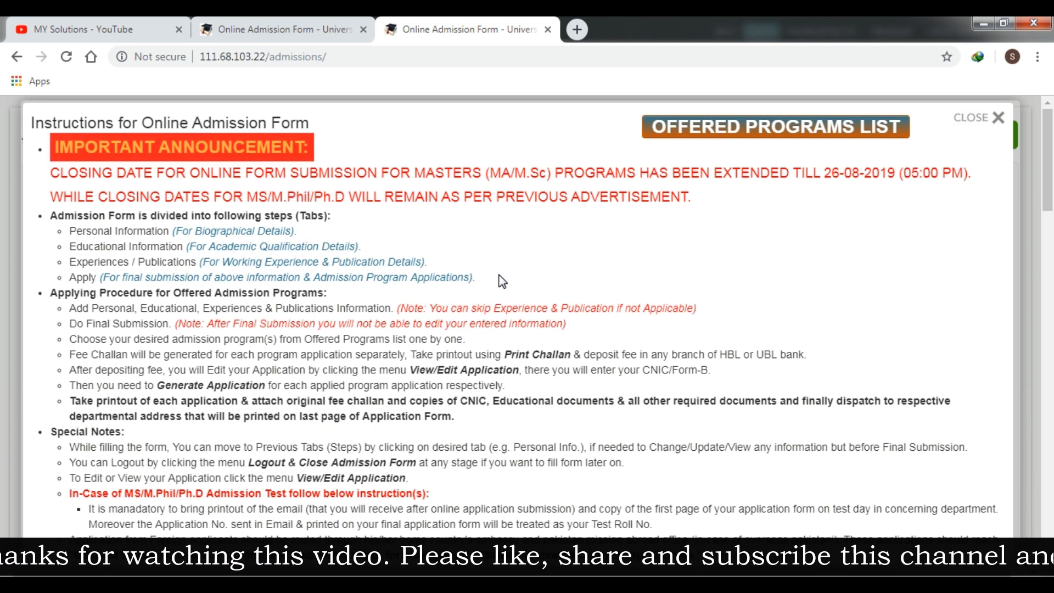
pyautogui.click(362, 30)
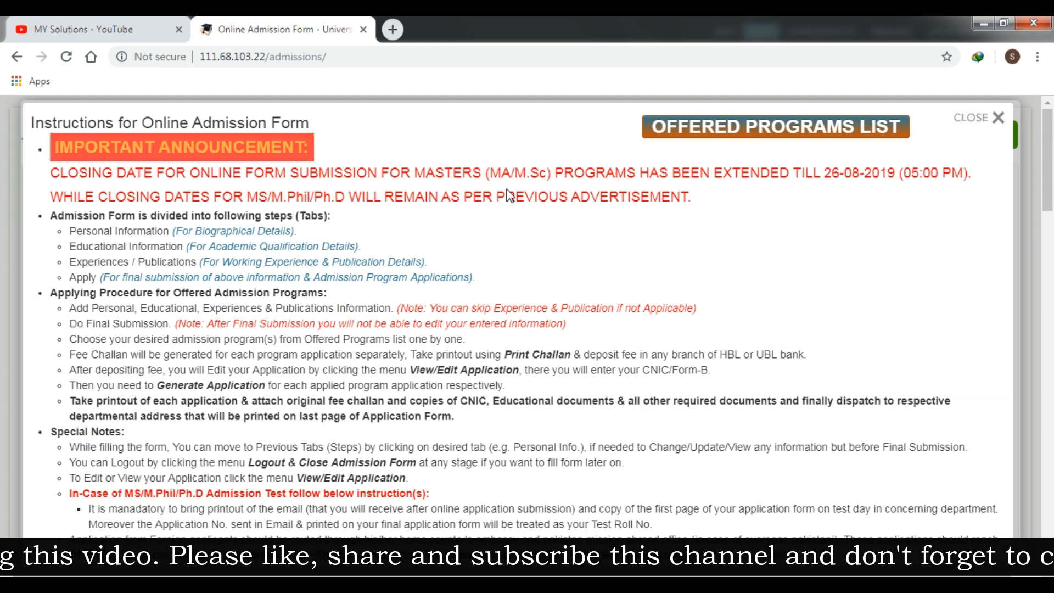
pyautogui.scroll(-10, 508, 195)
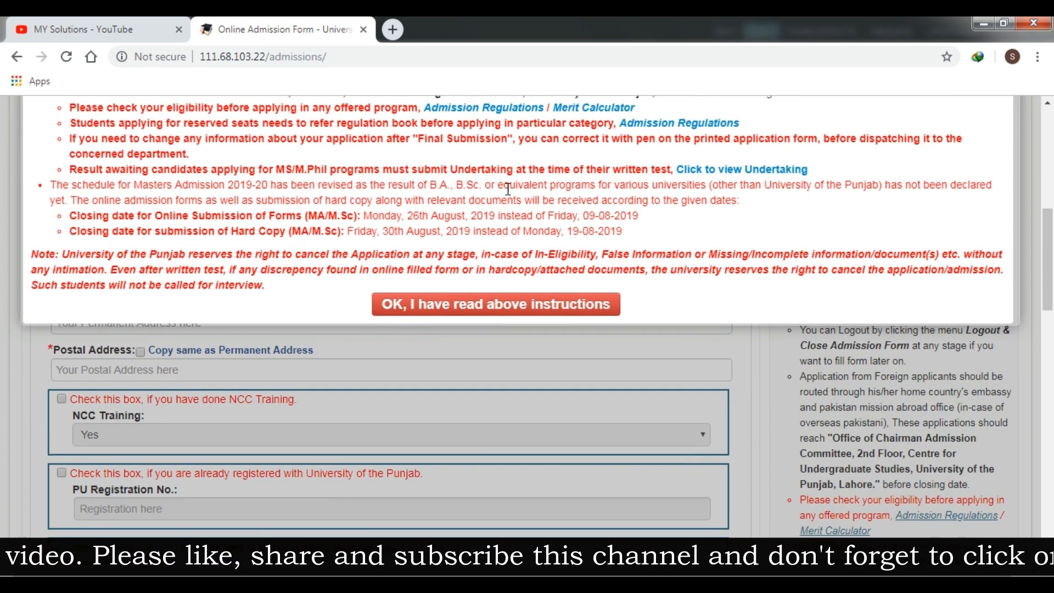
pyautogui.scroll(7, 509, 192)
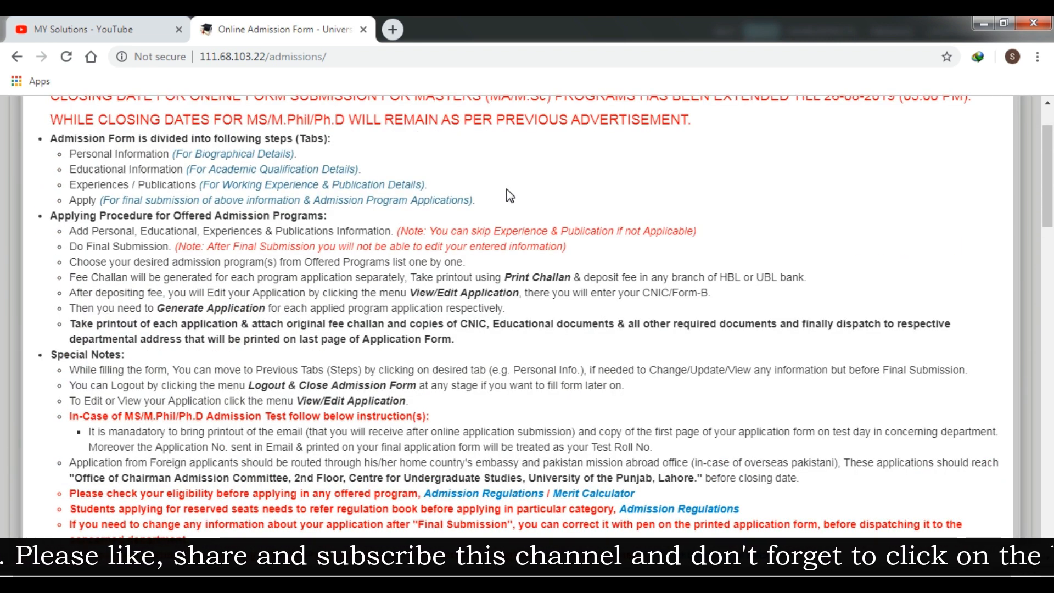
pyautogui.scroll(-7, 508, 196)
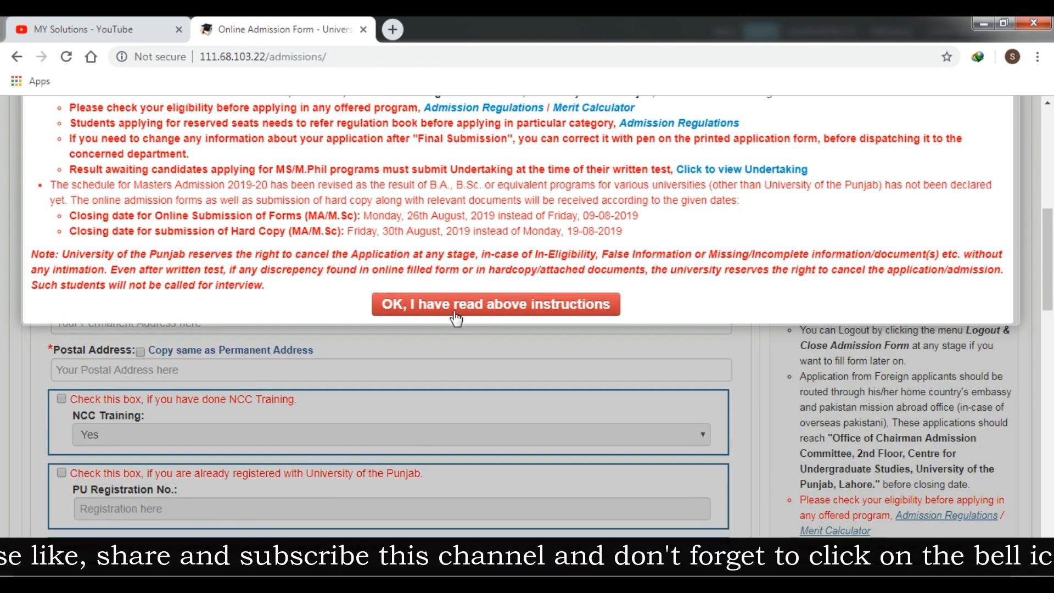
pyautogui.click(454, 310)
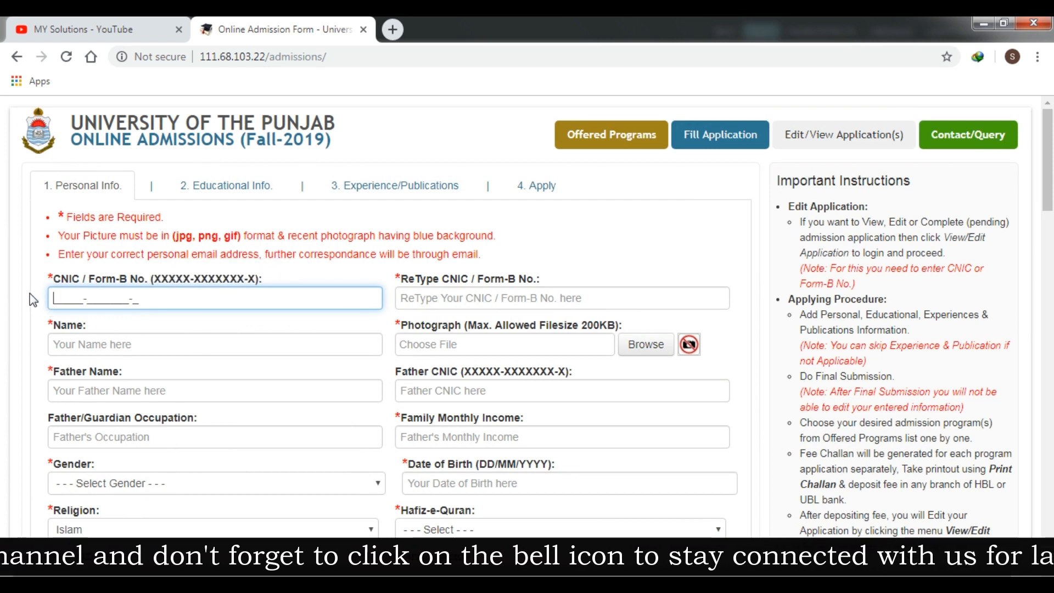
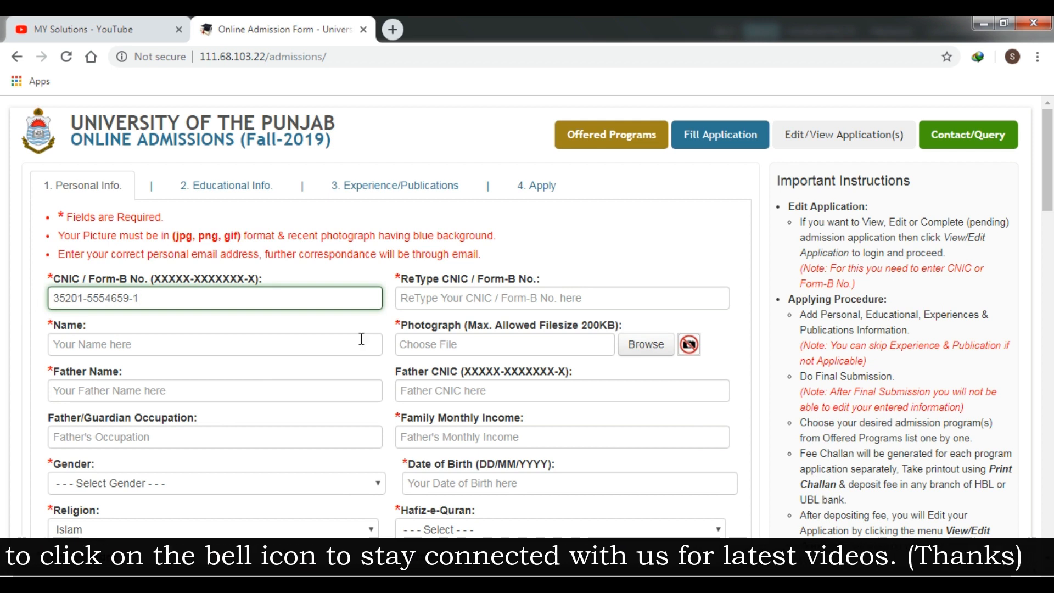
# Correct the applicant's CNIC number and re-type it in the ReType CNIC field
pyautogui.click(449, 298)
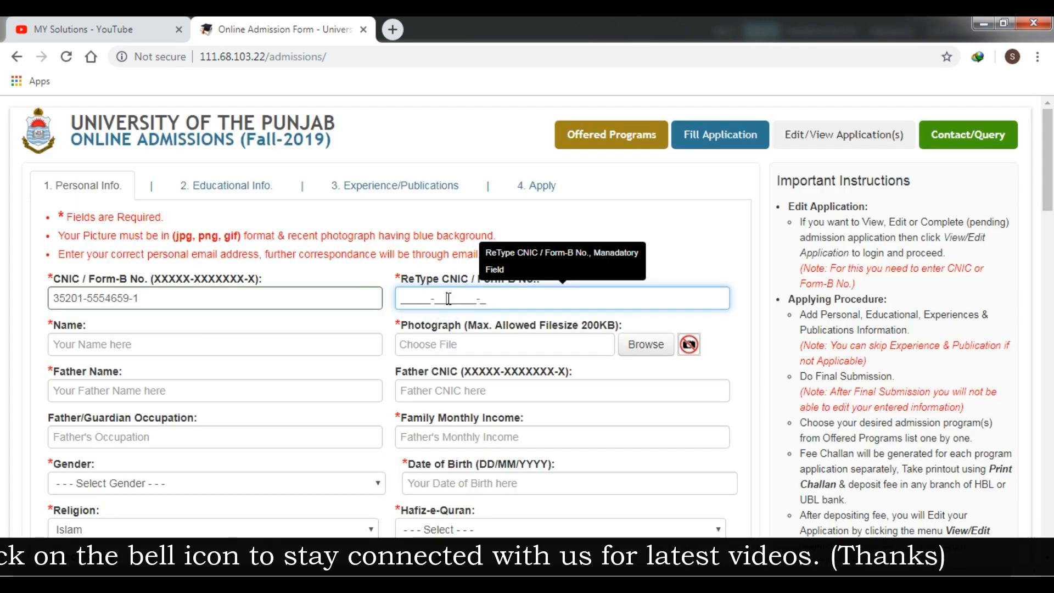
pyautogui.click(418, 298)
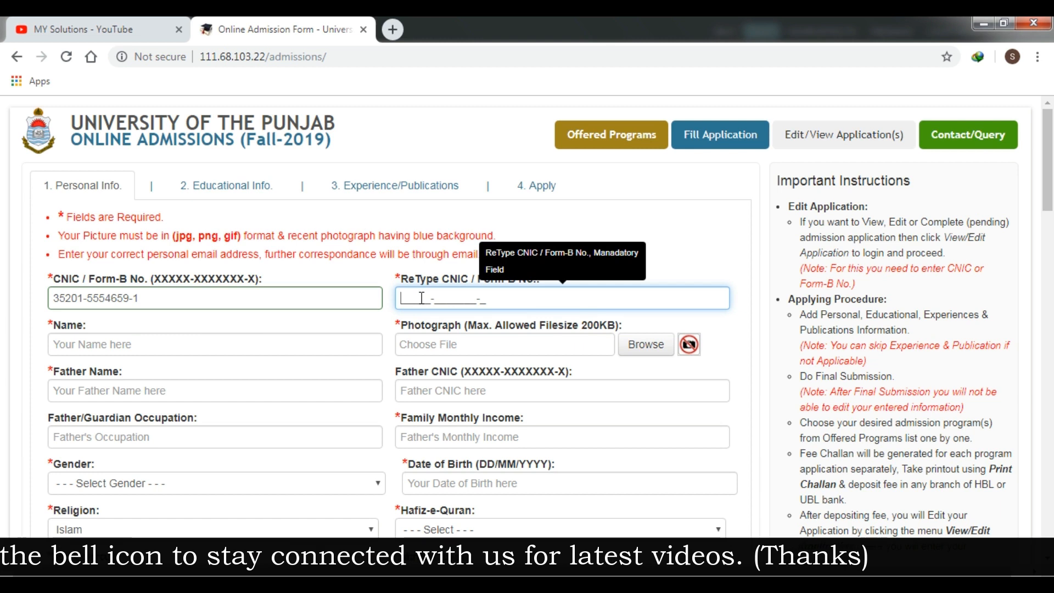
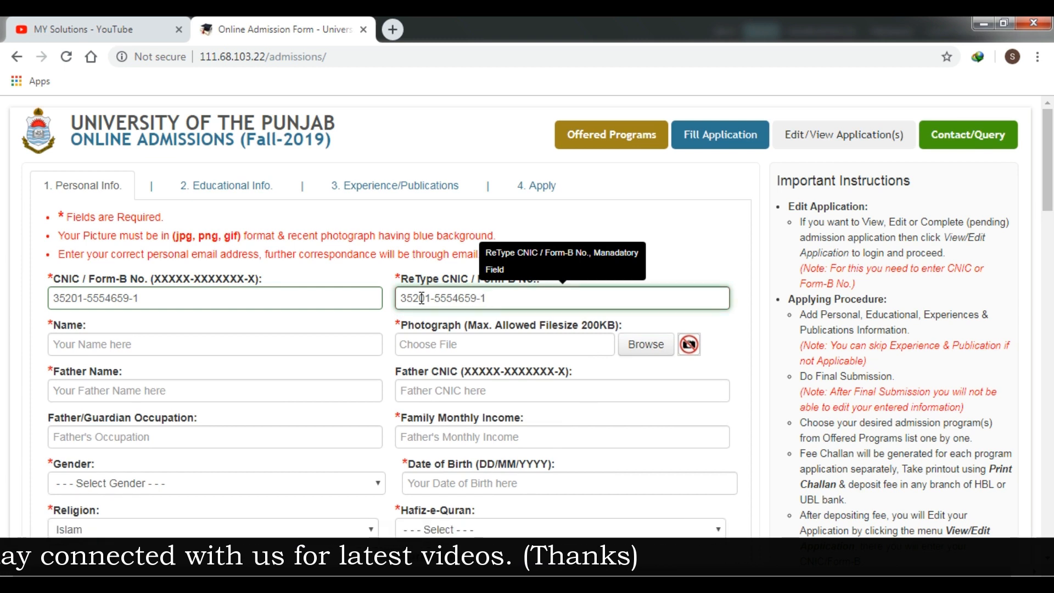
# Type the applicant's full name into the Name field, then start choosing a photograph
pyautogui.click(325, 334)
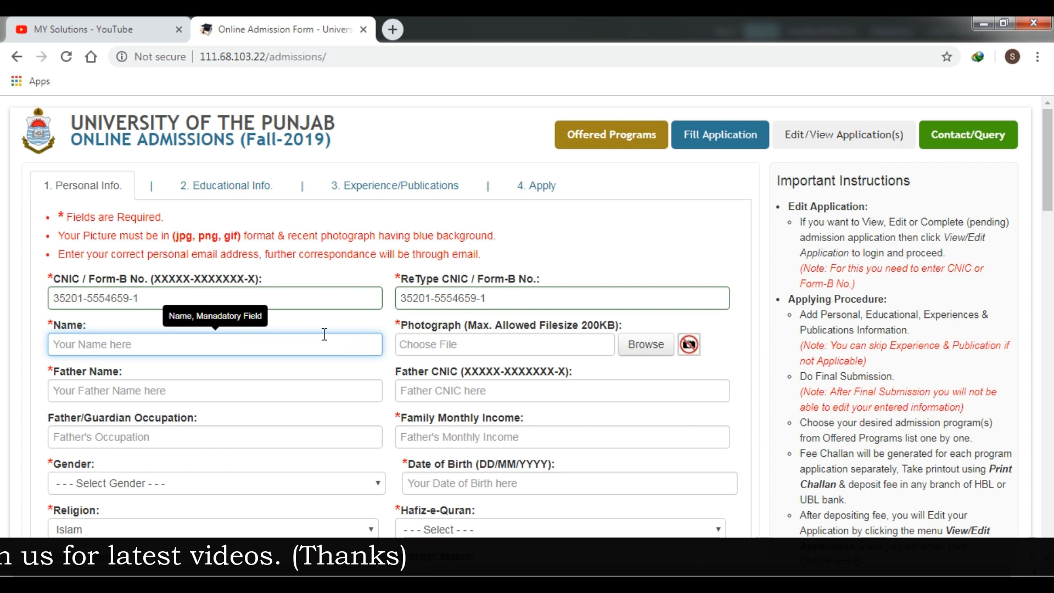
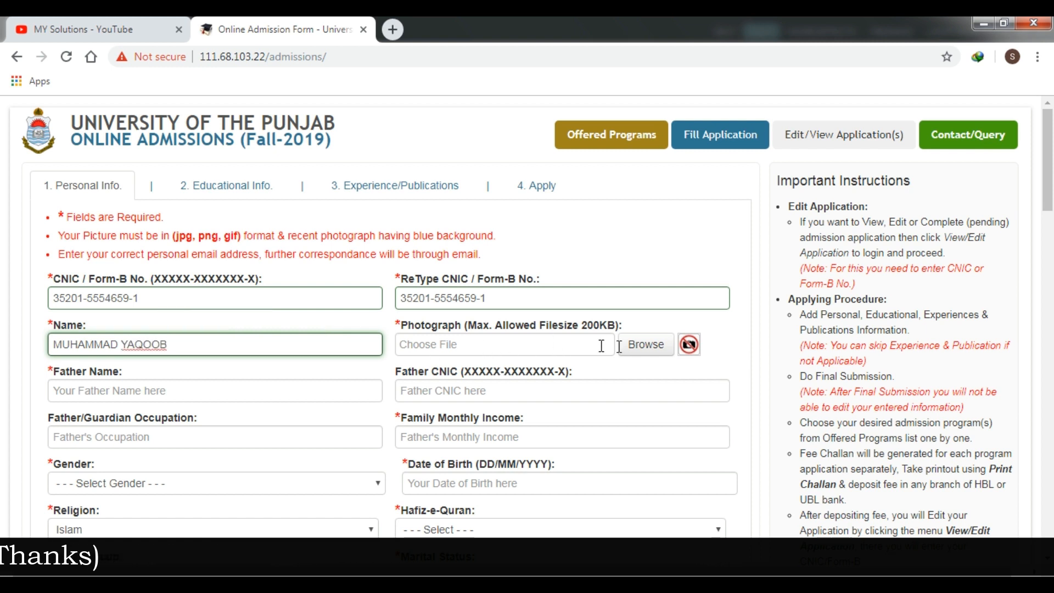
pyautogui.click(650, 354)
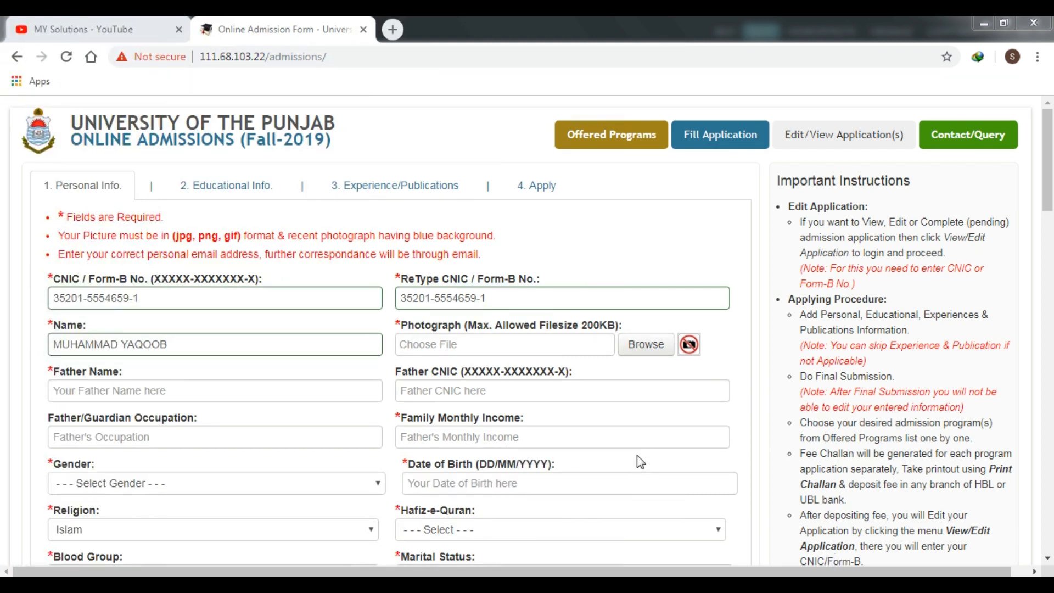
pyautogui.click(646, 347)
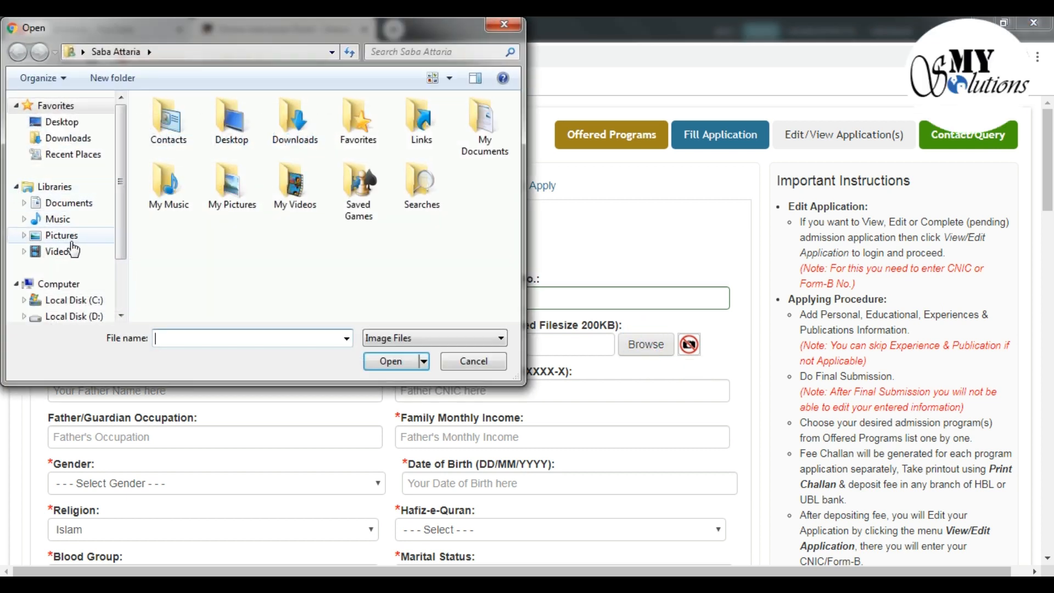
# Pick Photo from Removable Disk (F:) as the applicant's photograph
pyautogui.scroll(-1, 120, 214)
pyautogui.click(77, 293)
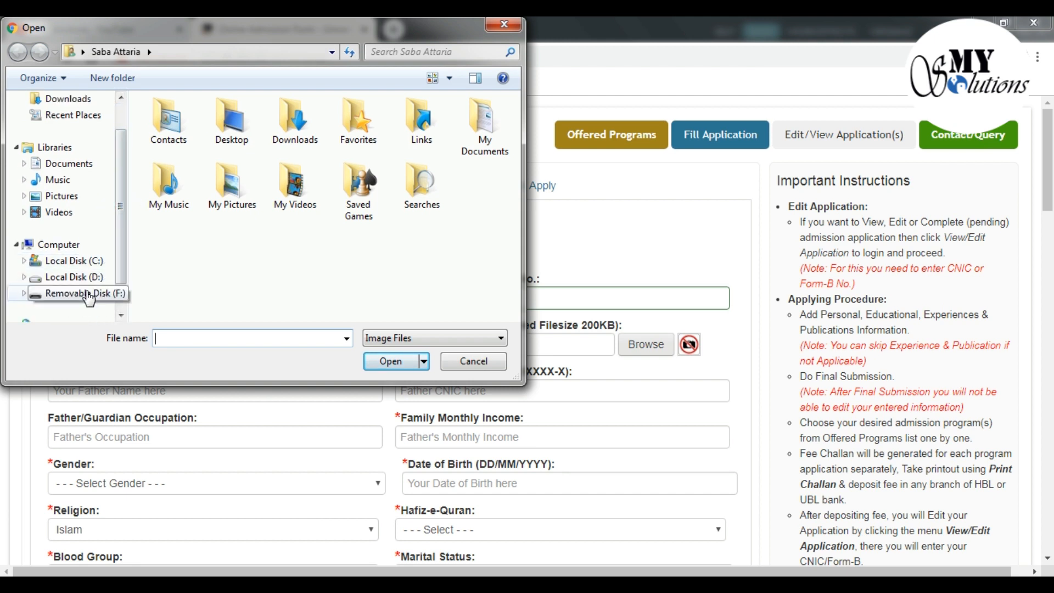
pyautogui.click(174, 123)
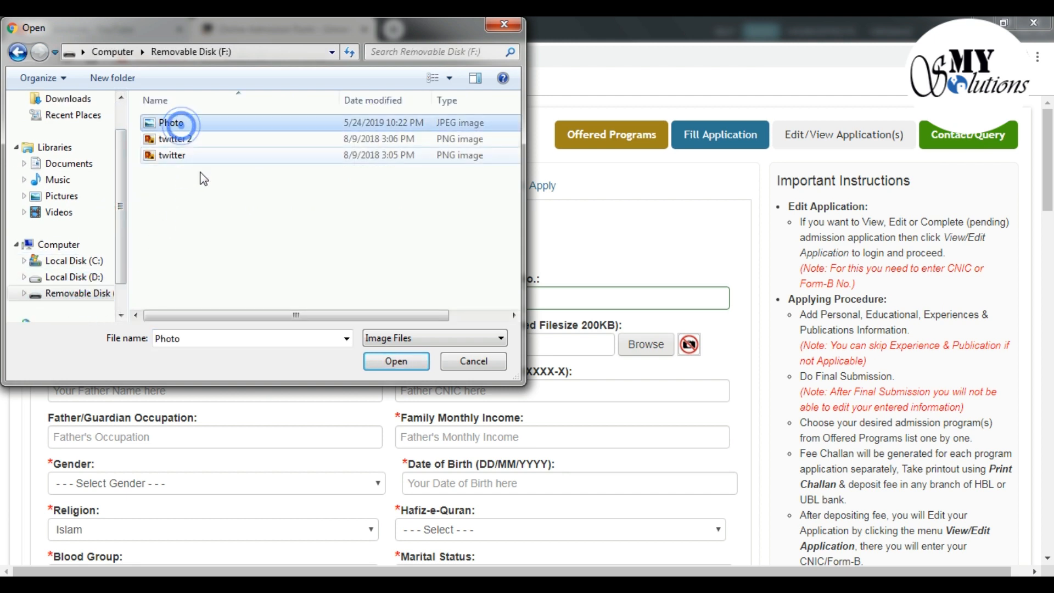
pyautogui.click(394, 361)
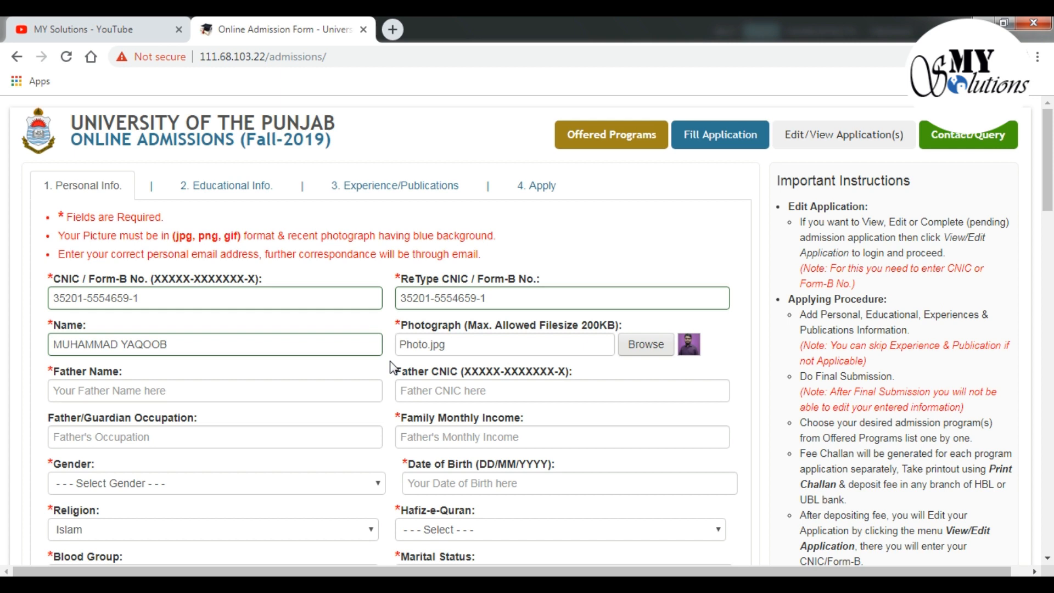
# Enter the father's name, leaving the father's CNIC field blank
pyautogui.click(273, 397)
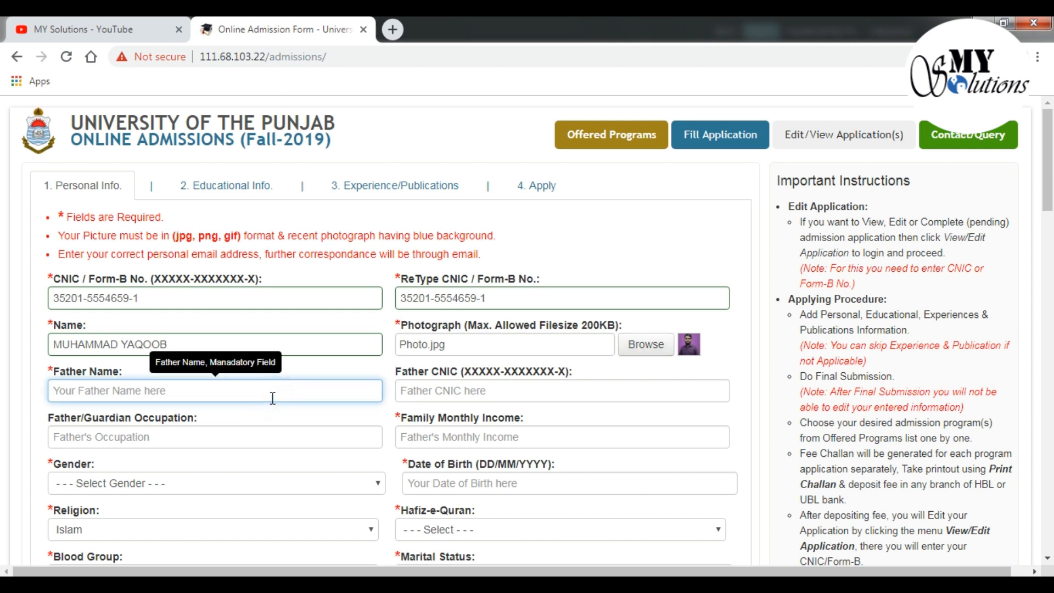
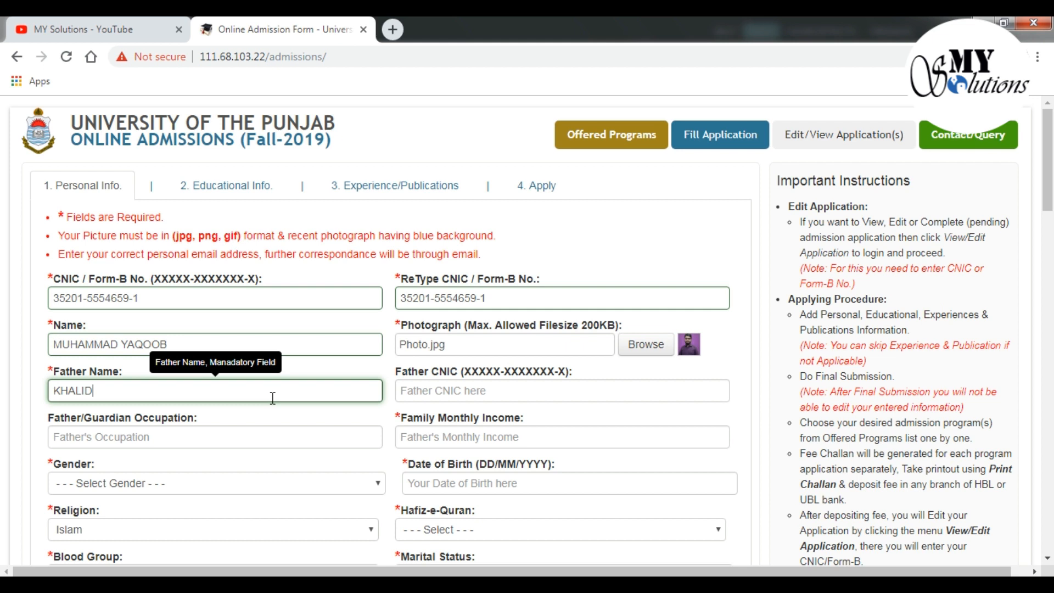
pyautogui.click(430, 392)
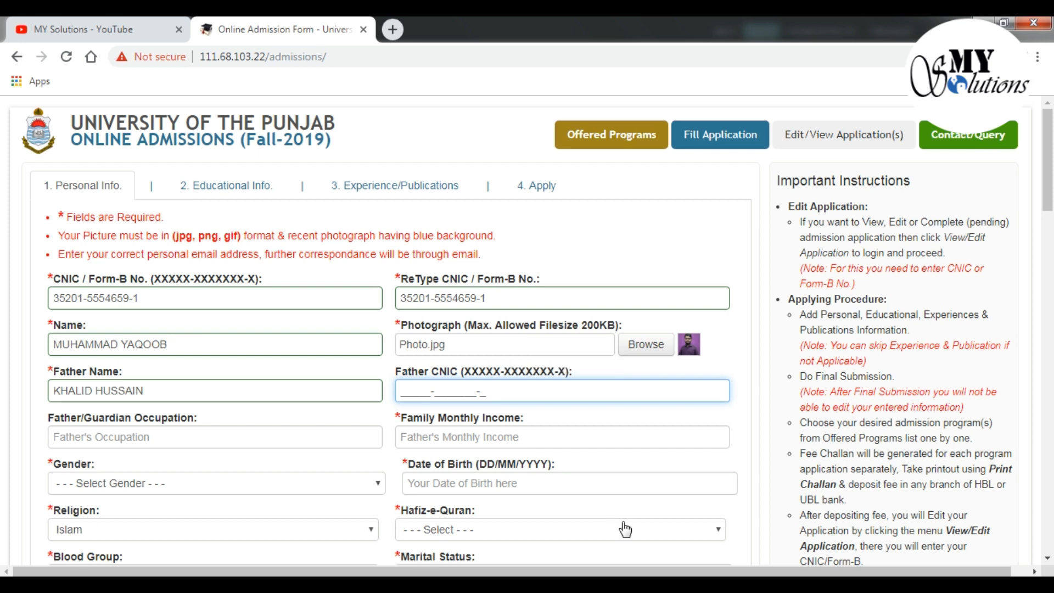
pyautogui.click(746, 422)
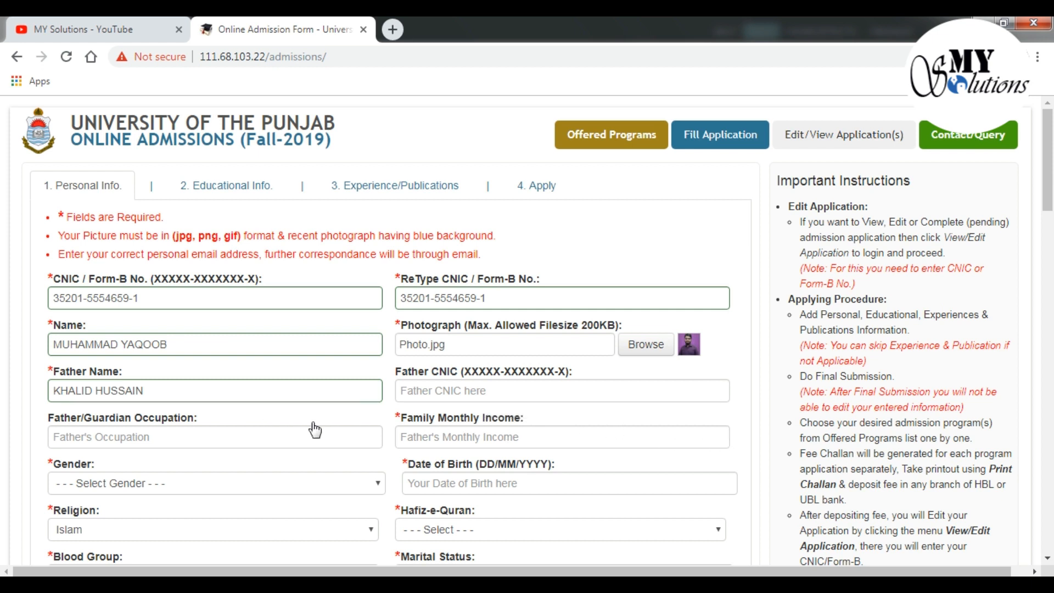
pyautogui.click(426, 394)
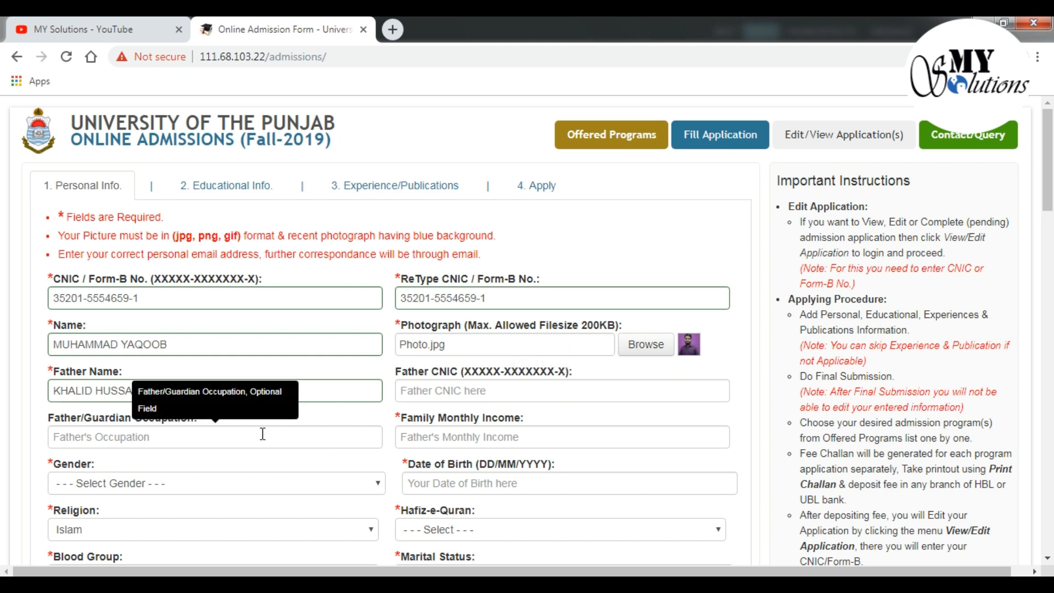
# Set father's occupation Retired, family monthly income 40000 and gender Male
pyautogui.click(225, 434)
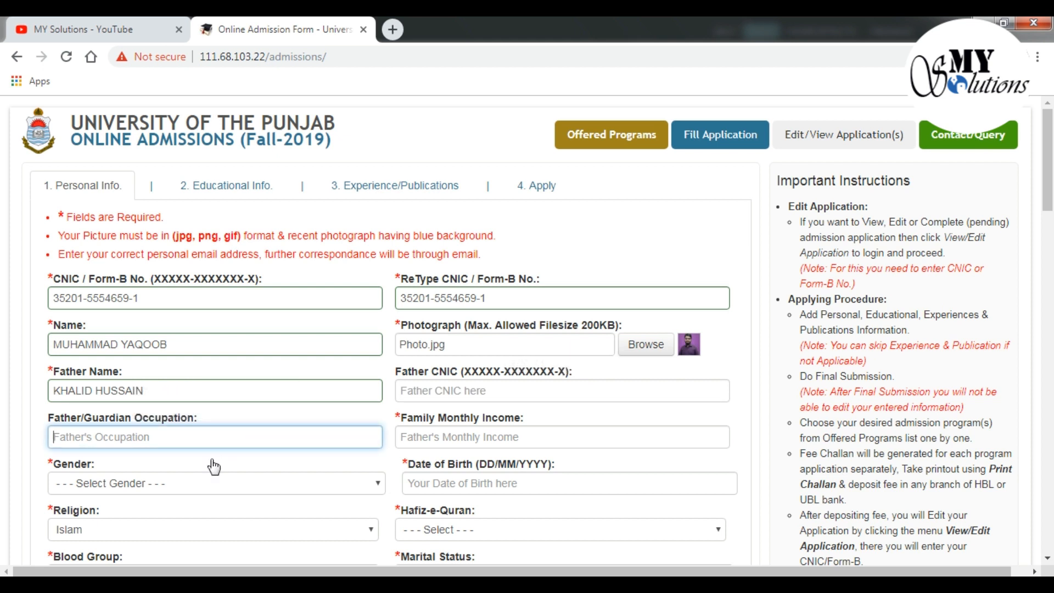
pyautogui.write('Retired')
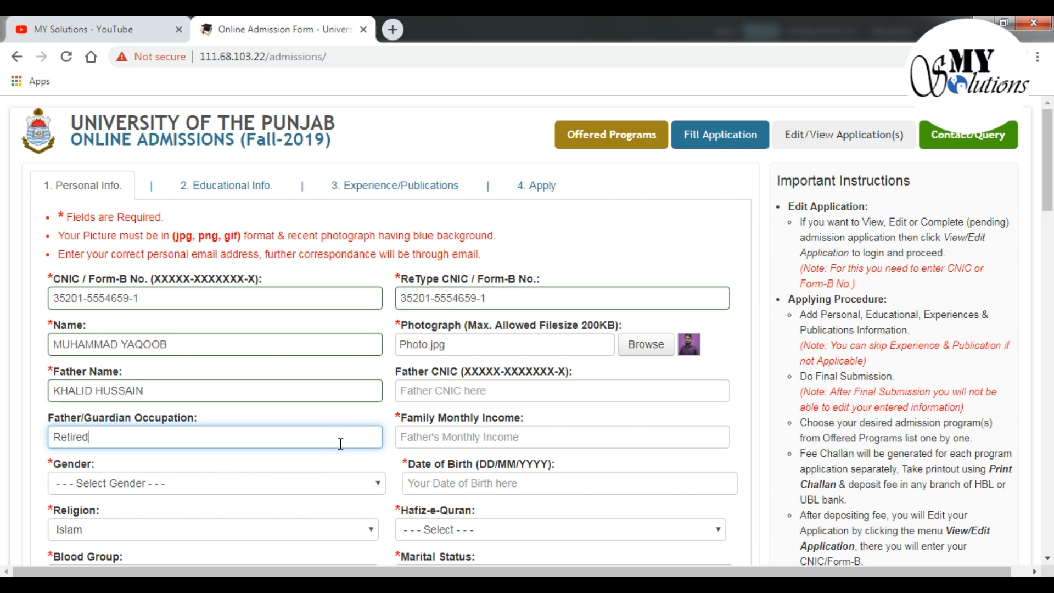
pyautogui.click(428, 440)
pyautogui.write('40000')
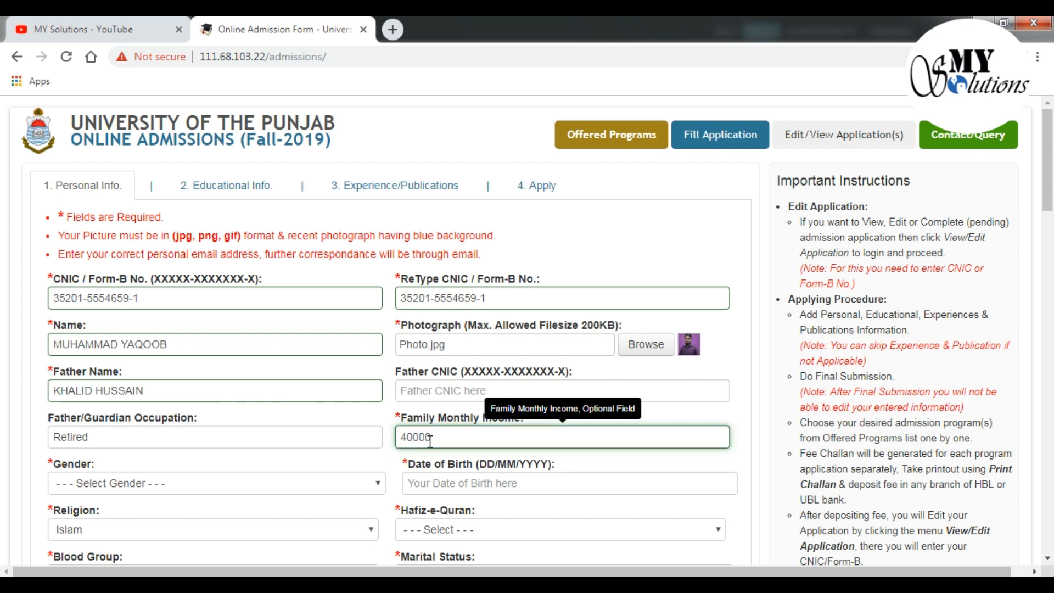
pyautogui.click(296, 492)
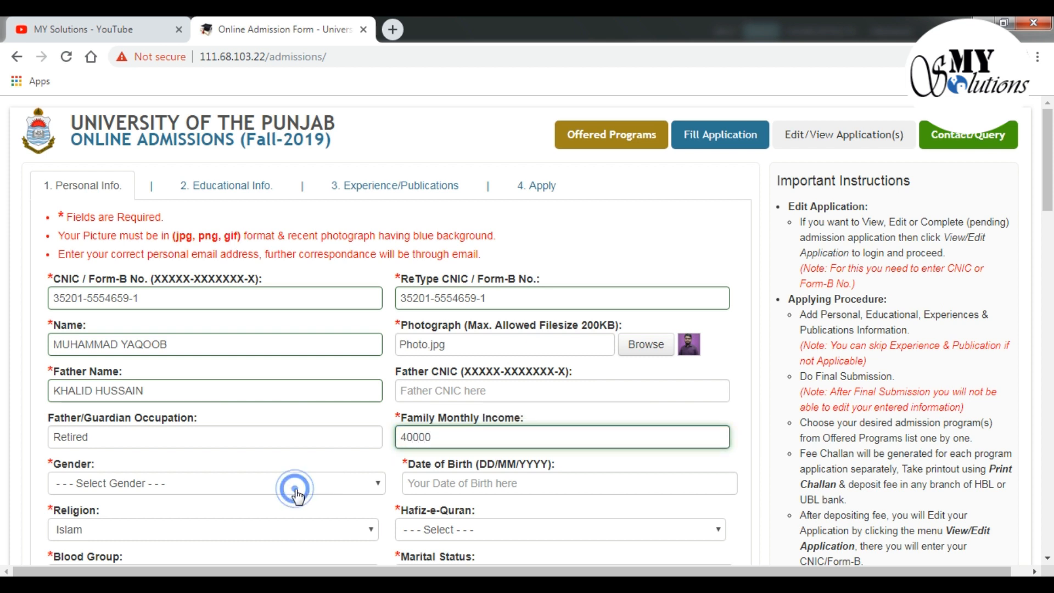
pyautogui.click(285, 516)
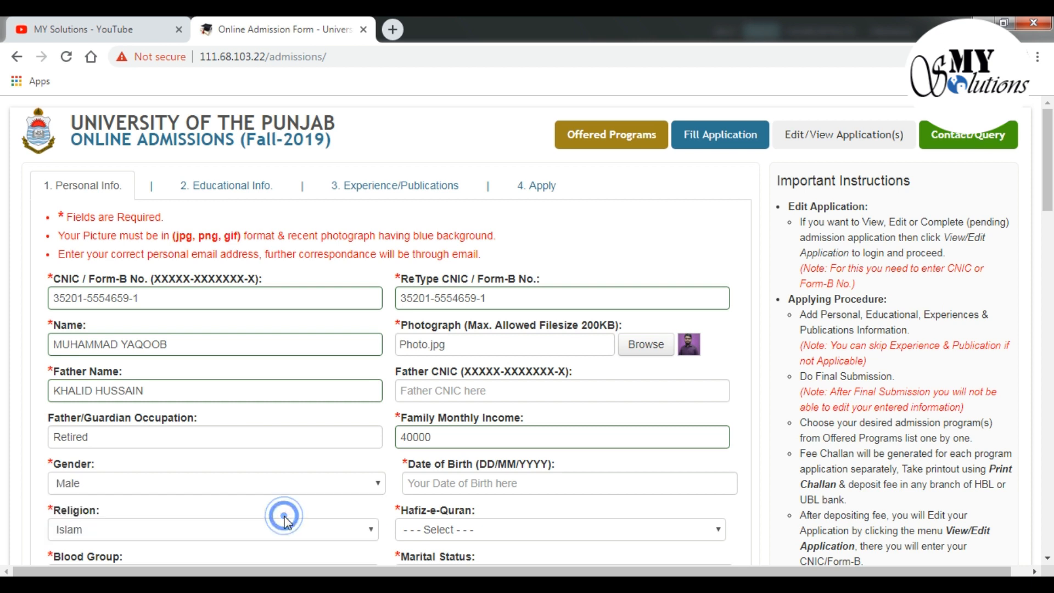
pyautogui.click(448, 484)
pyautogui.click(448, 484)
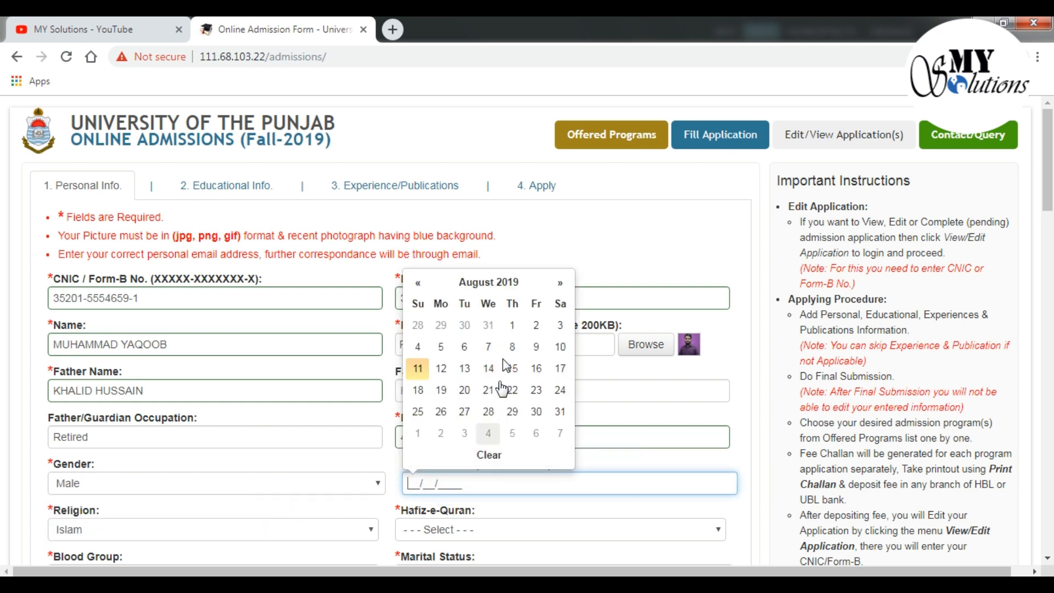
pyautogui.click(499, 285)
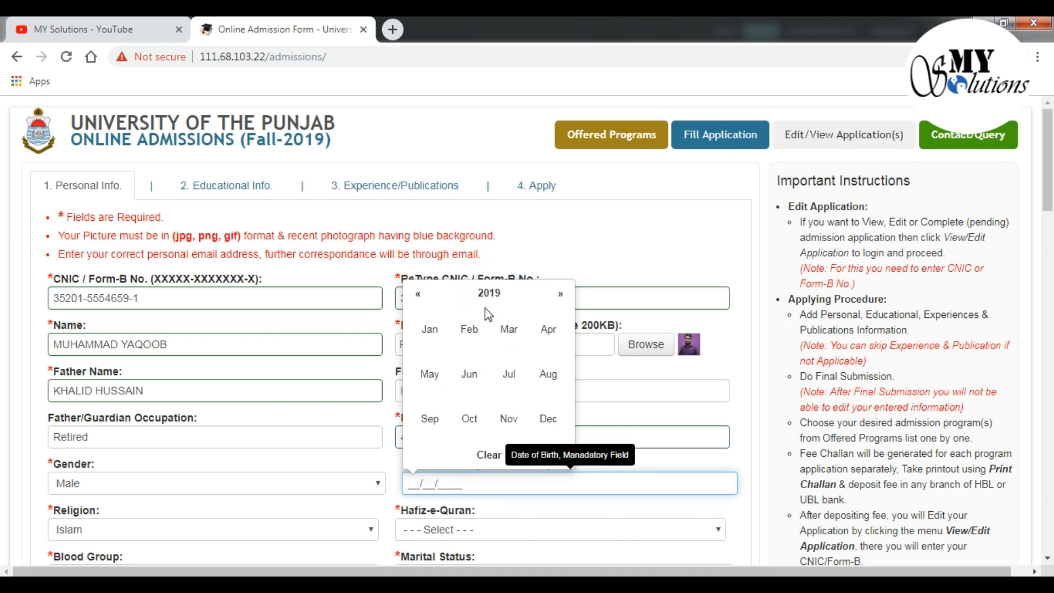
pyautogui.click(490, 295)
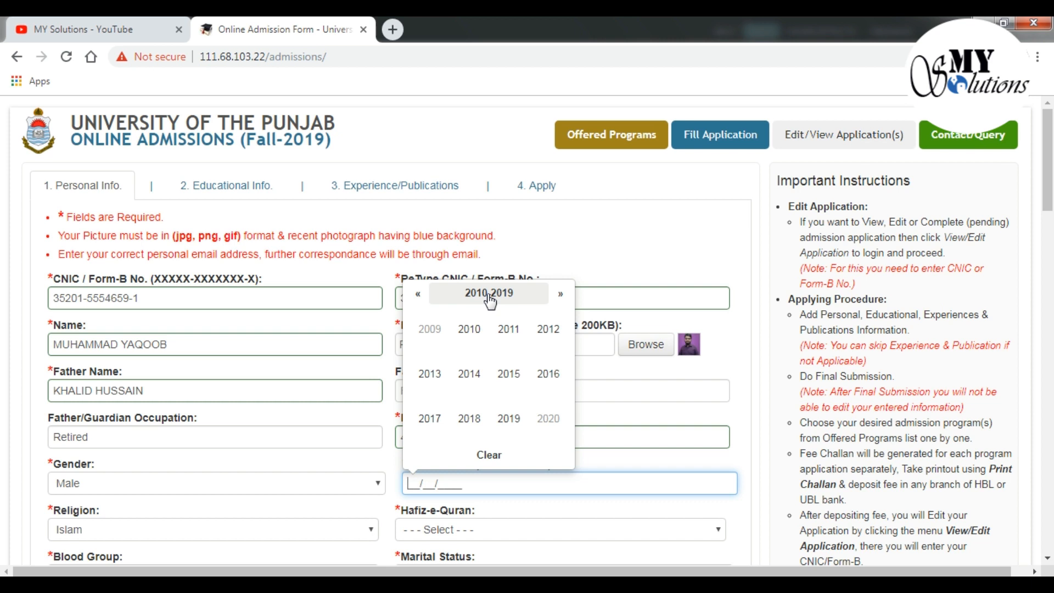
pyautogui.click(425, 297)
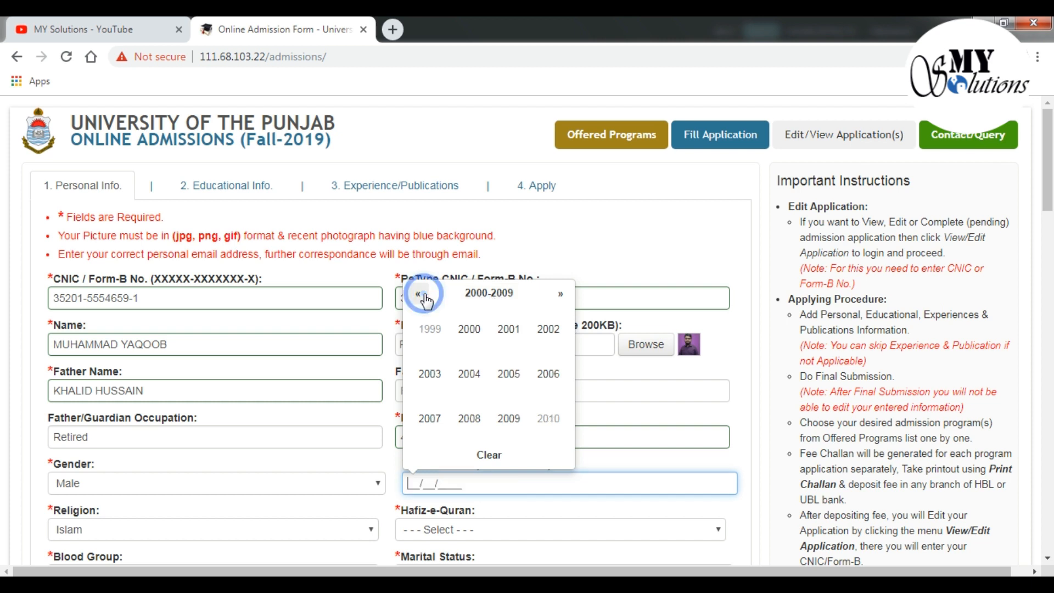
pyautogui.click(425, 297)
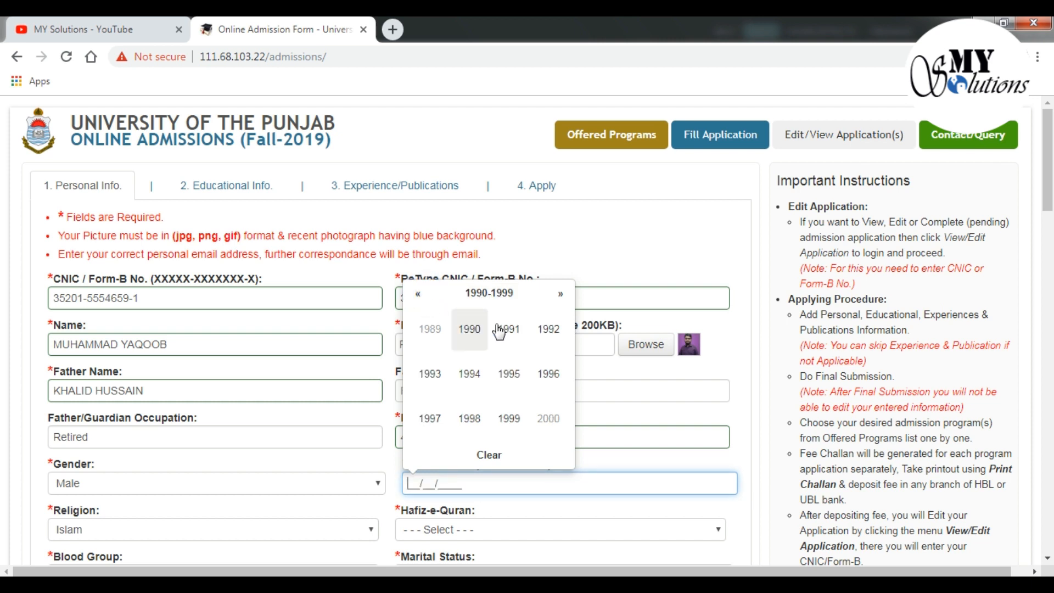
pyautogui.click(548, 329)
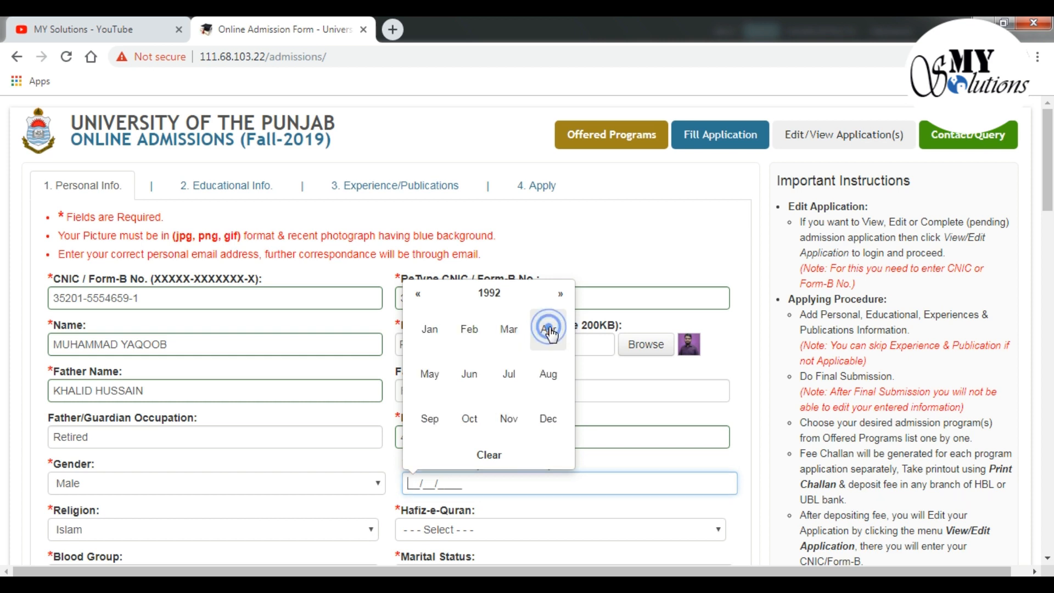
pyautogui.click(508, 419)
pyautogui.click(442, 348)
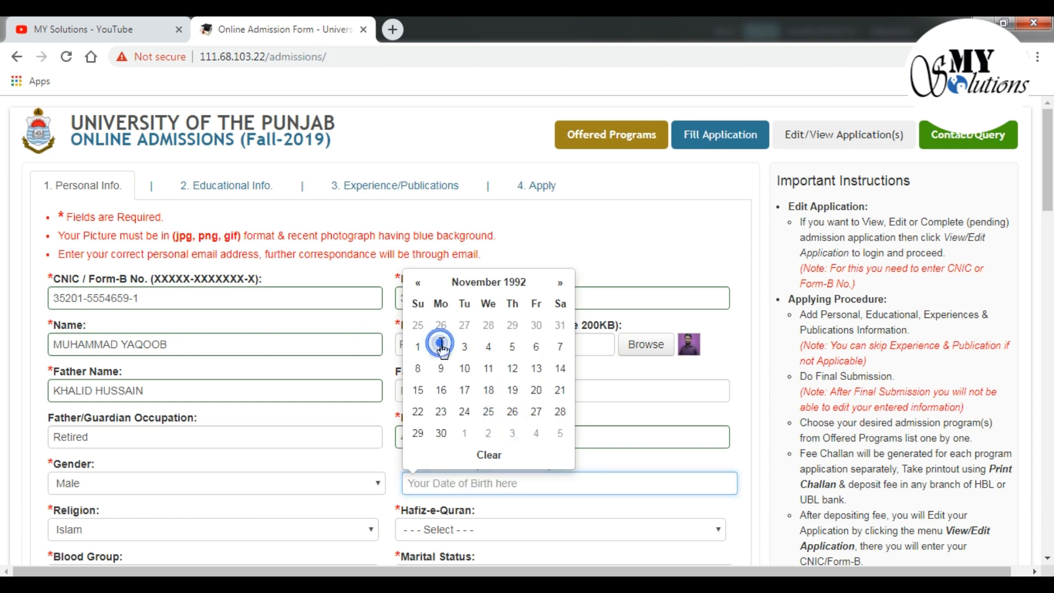
pyautogui.scroll(-2, 653, 459)
pyautogui.scroll(-1, 653, 459)
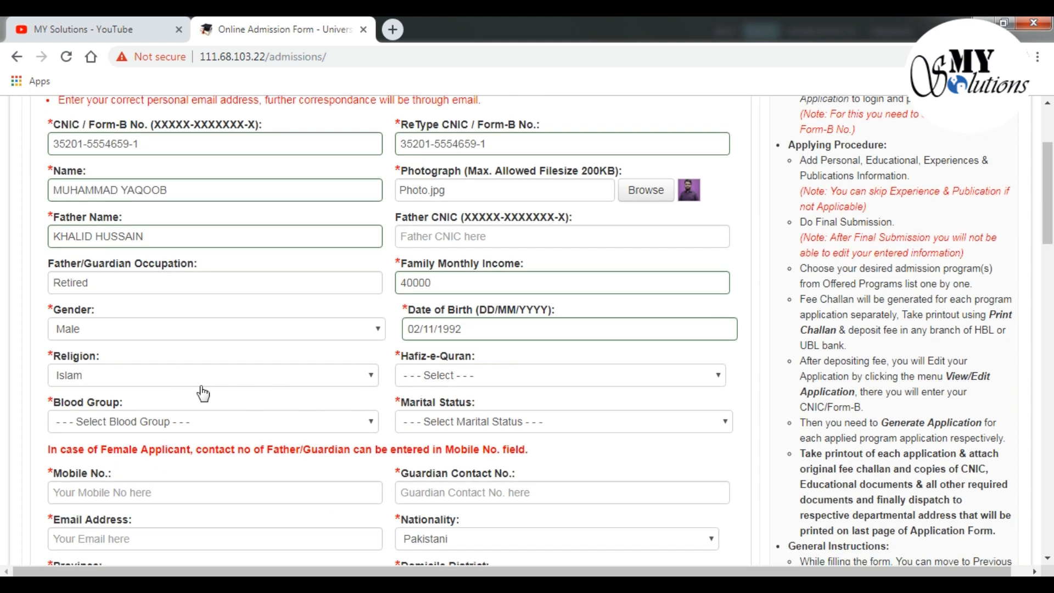
# Set Hafiz-e-Quran to No, blood group A+ve and marital status Married
pyautogui.click(471, 377)
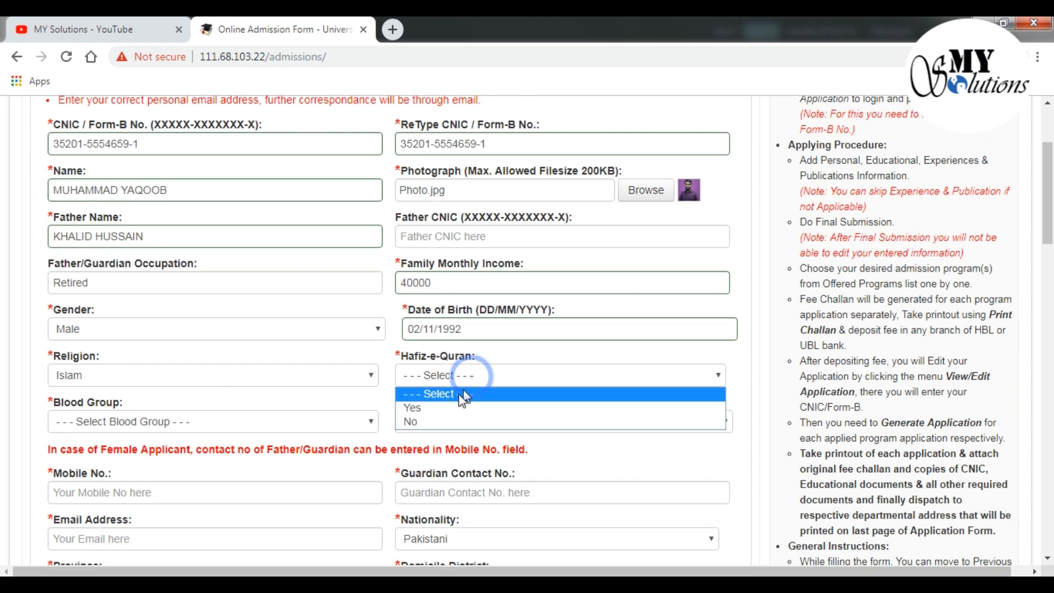
pyautogui.click(444, 421)
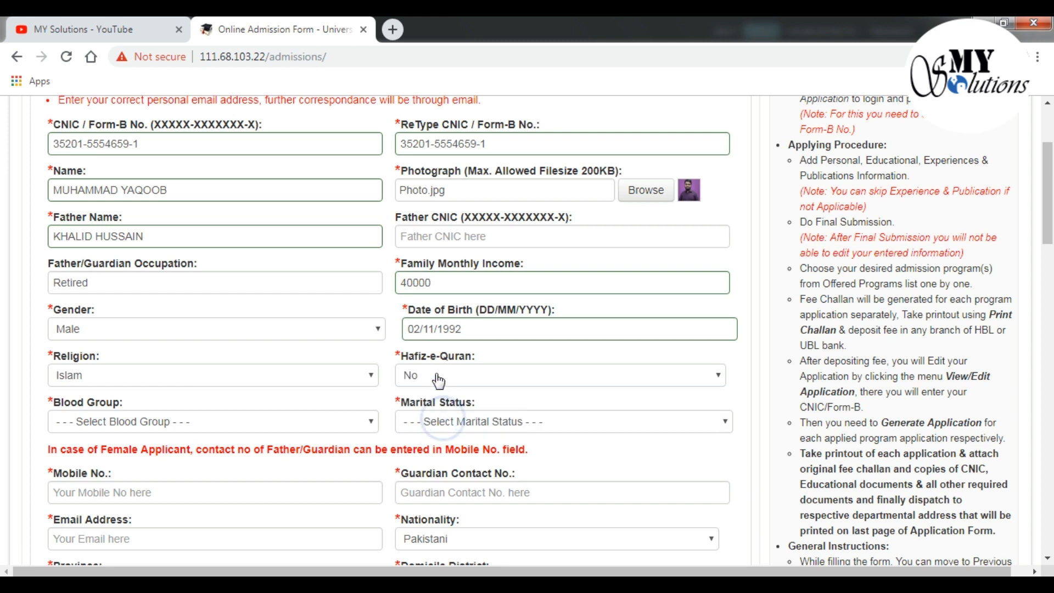
pyautogui.click(178, 428)
pyautogui.click(154, 454)
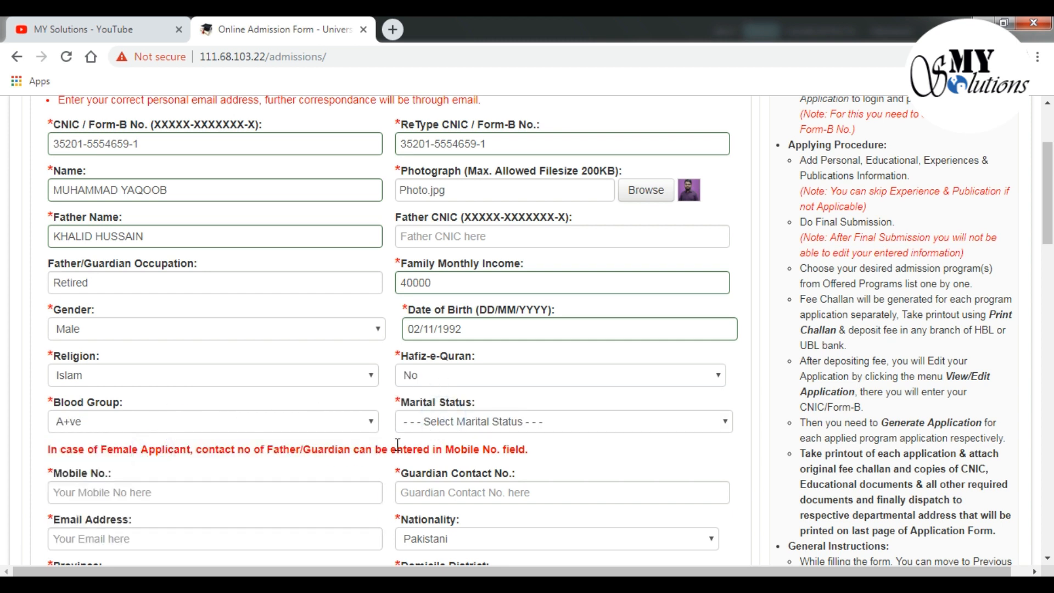
pyautogui.click(469, 423)
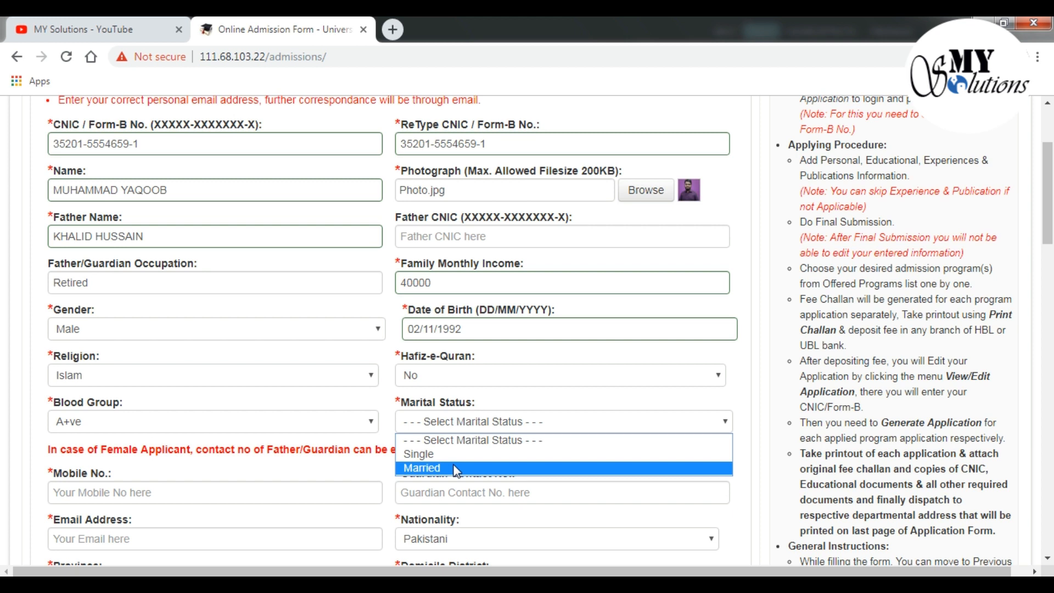
pyautogui.click(458, 468)
pyautogui.scroll(-1, 501, 423)
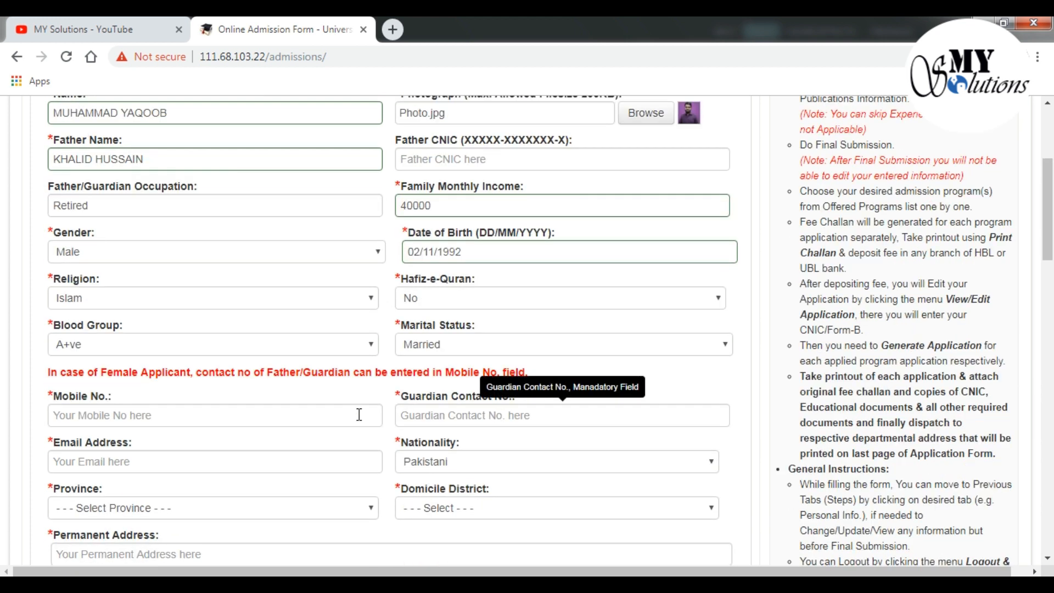
# Enter the applicant's mobile number, guardian contact number and e-mail address
pyautogui.click(265, 410)
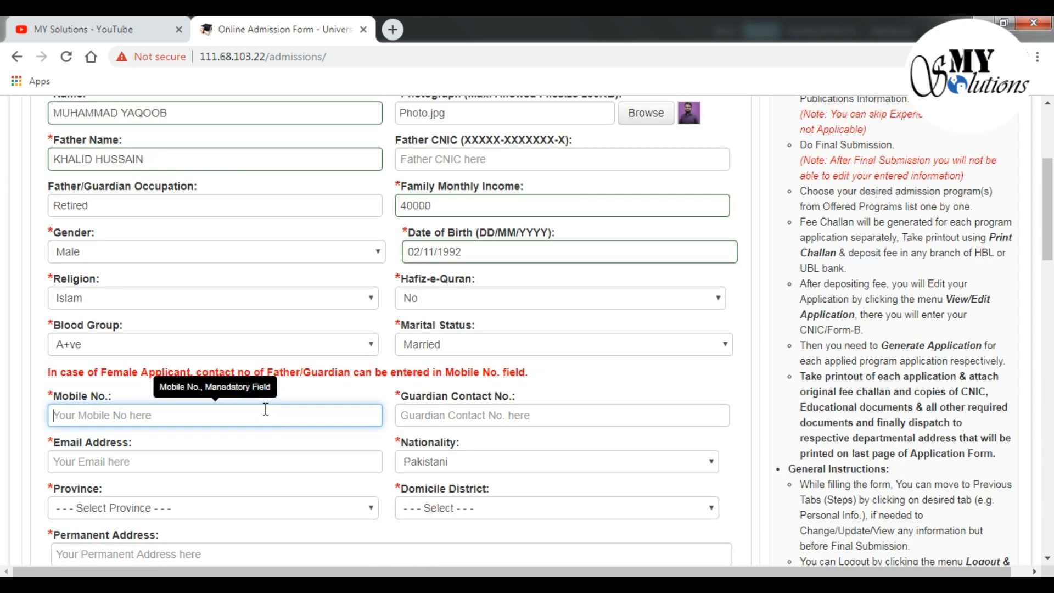
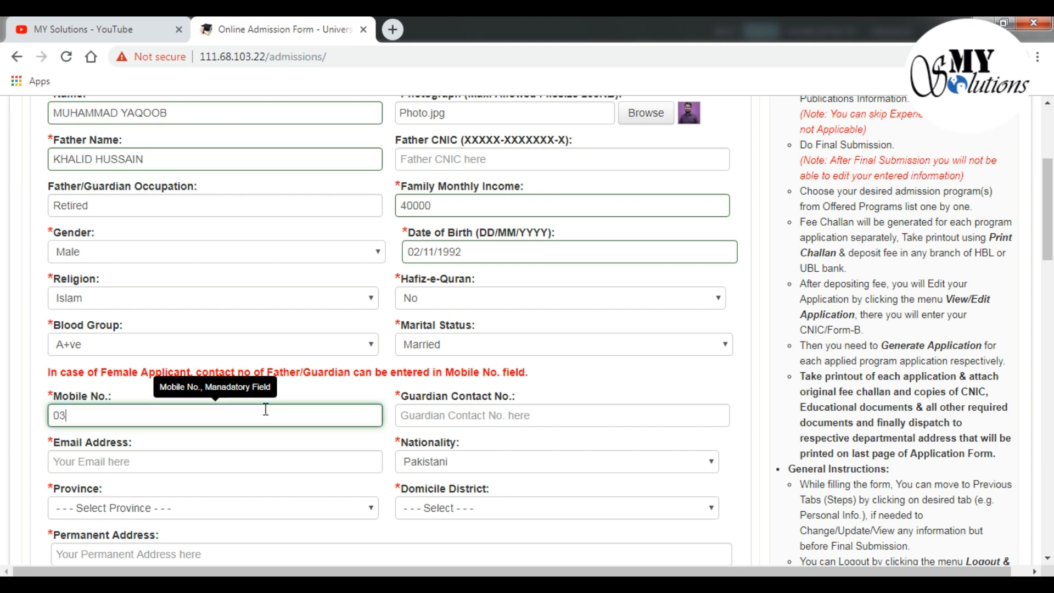
pyautogui.click(415, 416)
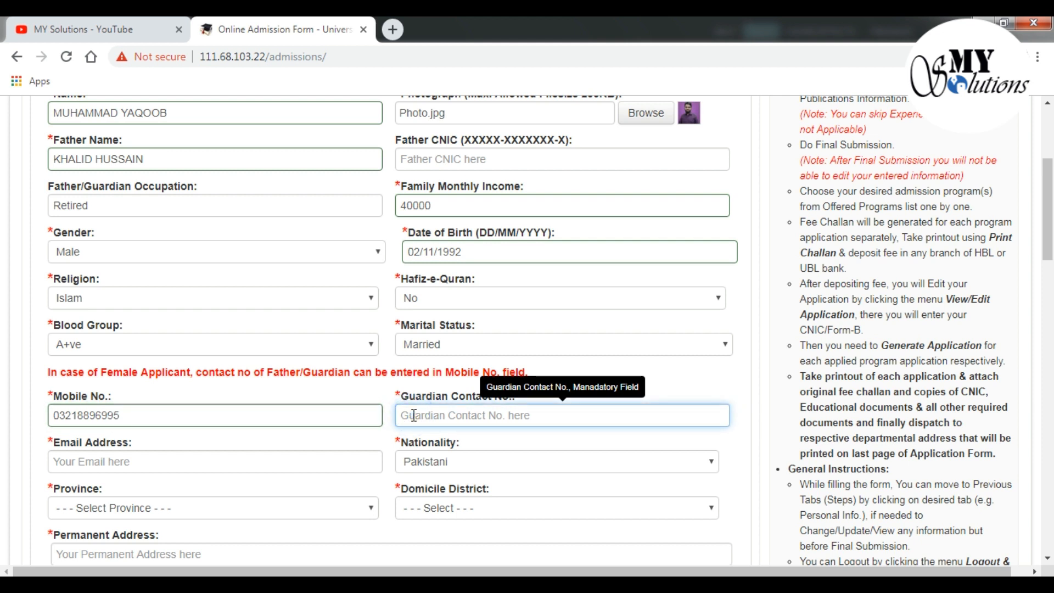
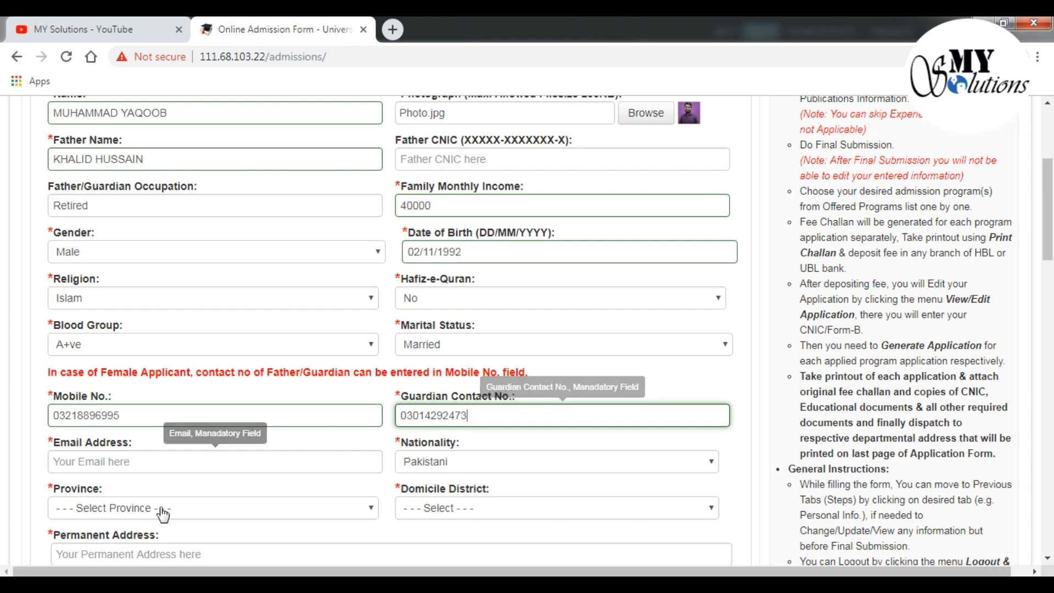
pyautogui.click(144, 462)
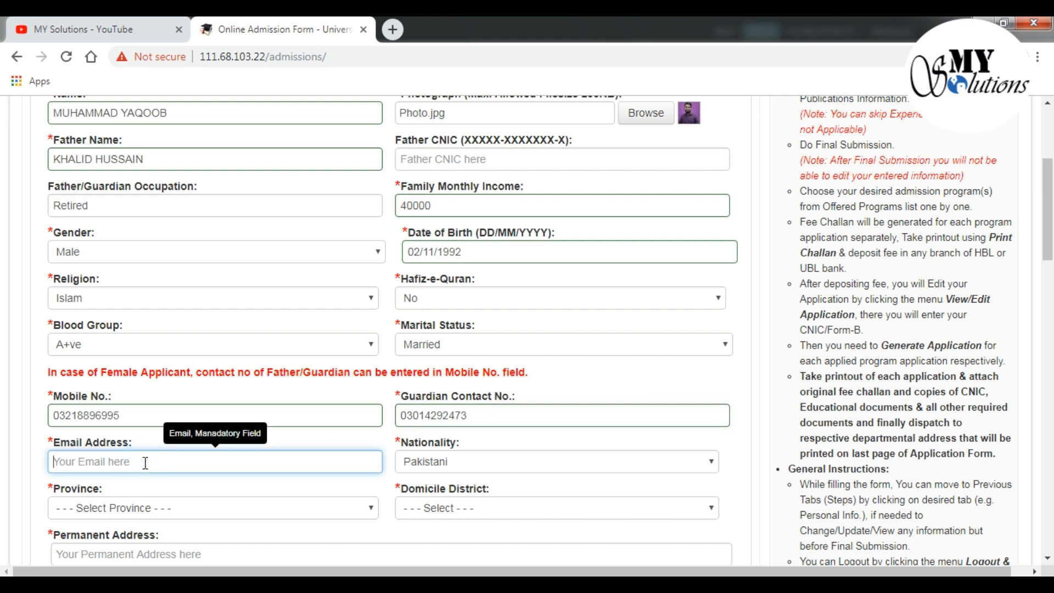
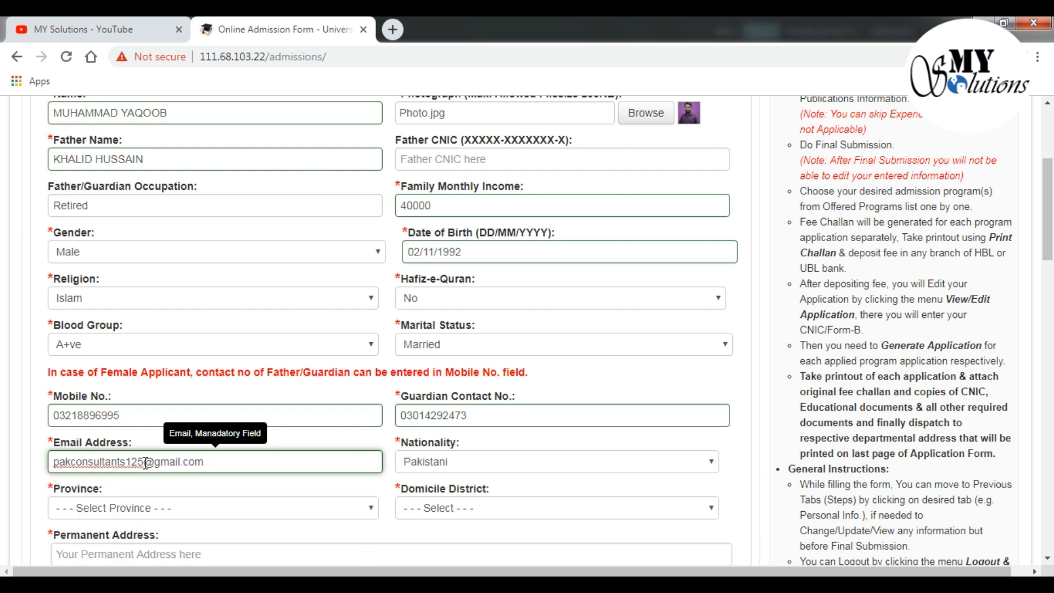
pyautogui.scroll(-1, 349, 462)
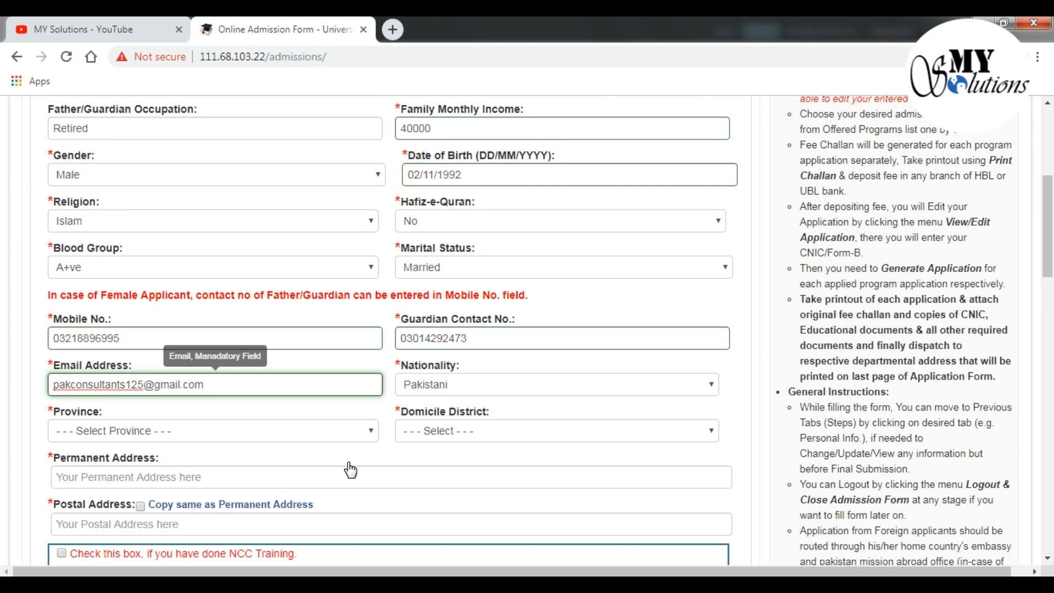
# Set the province to Punjab and the domicile district to Lahore
pyautogui.click(361, 431)
pyautogui.click(324, 465)
pyautogui.click(461, 432)
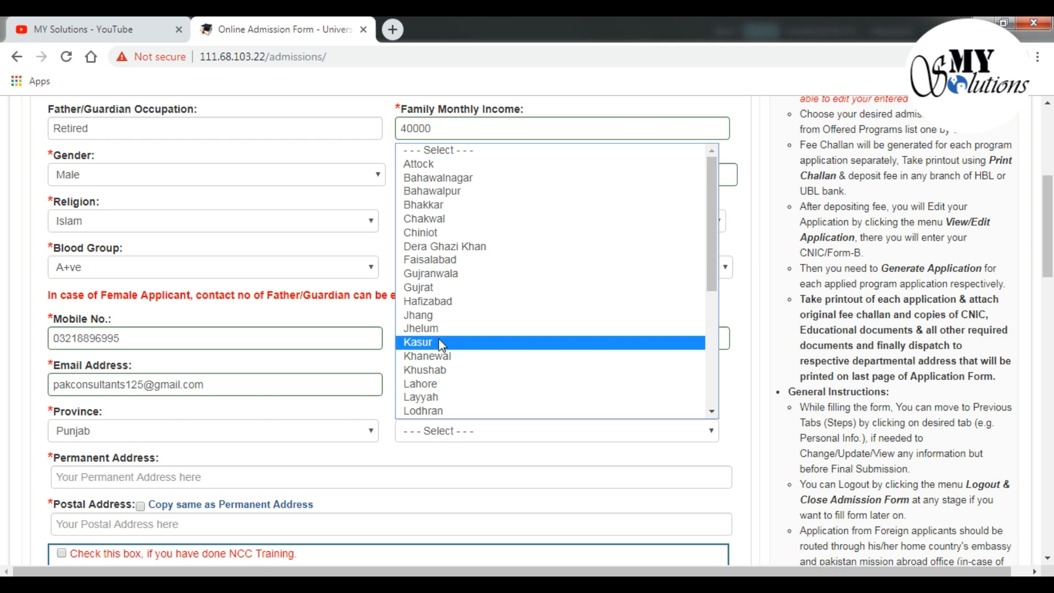
pyautogui.click(430, 384)
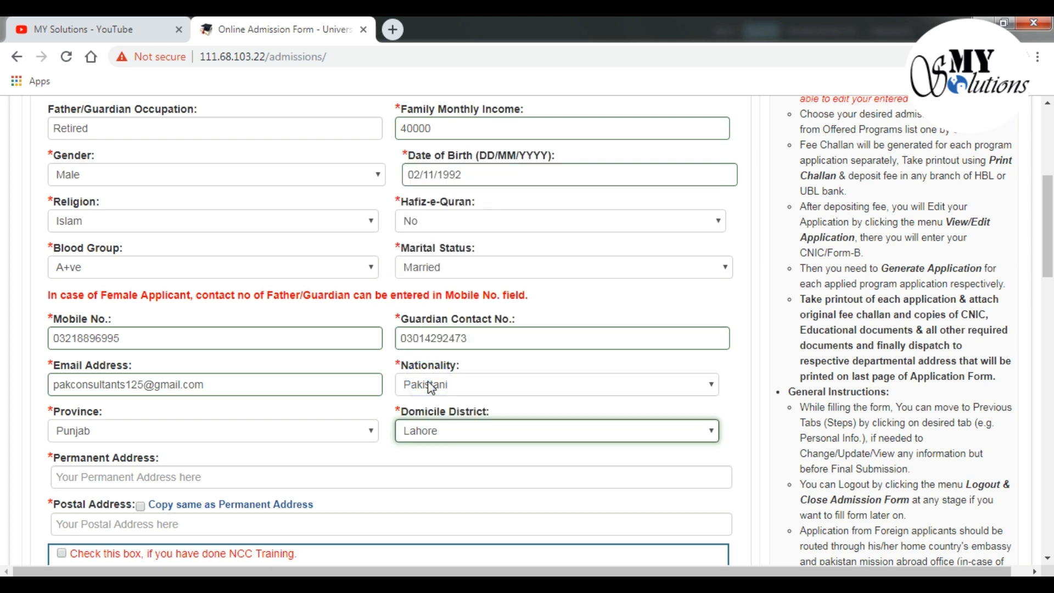
pyautogui.scroll(-1, 432, 389)
# Type the applicant's permanent address and copy it into the postal address
pyautogui.click(331, 397)
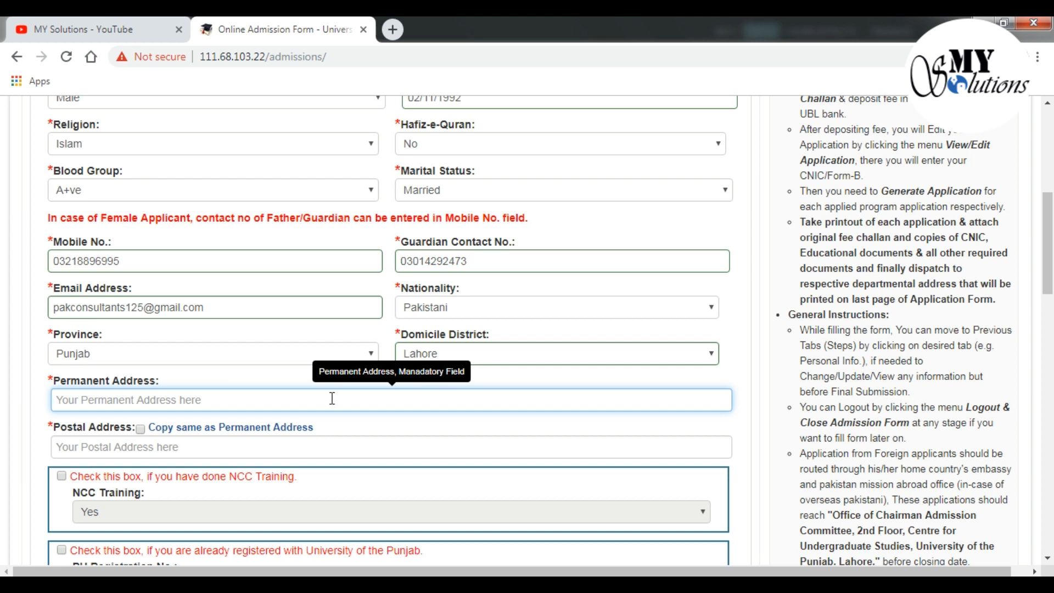
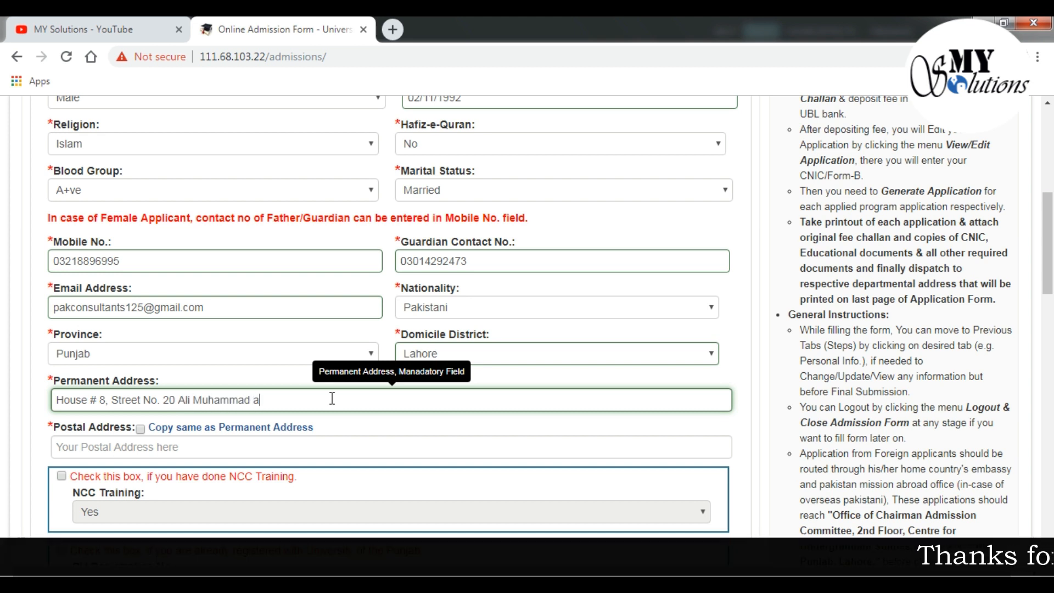
pyautogui.hotkey('ctrl', 'p')
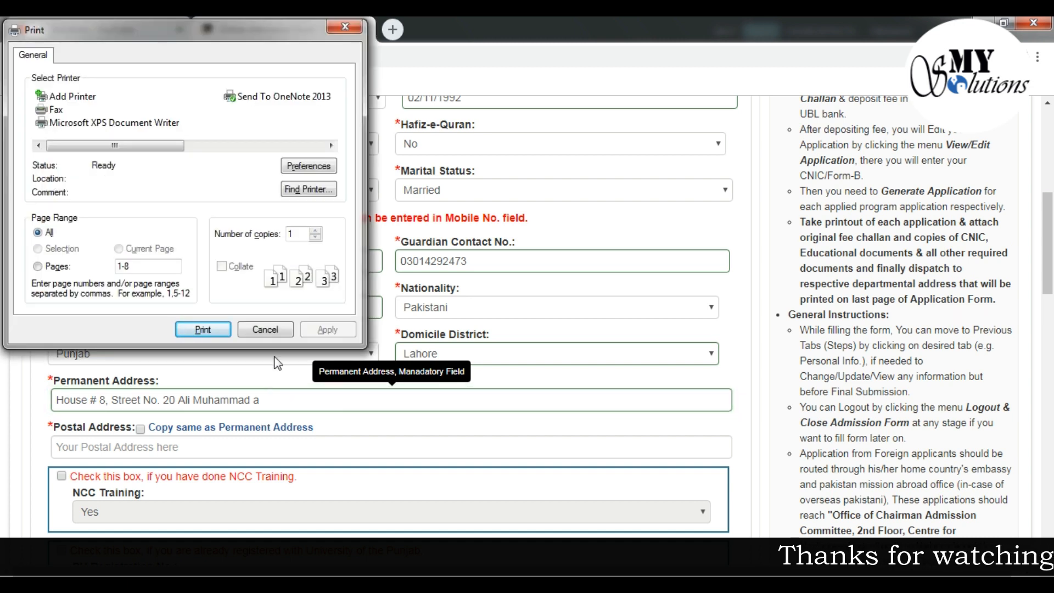
pyautogui.click(267, 329)
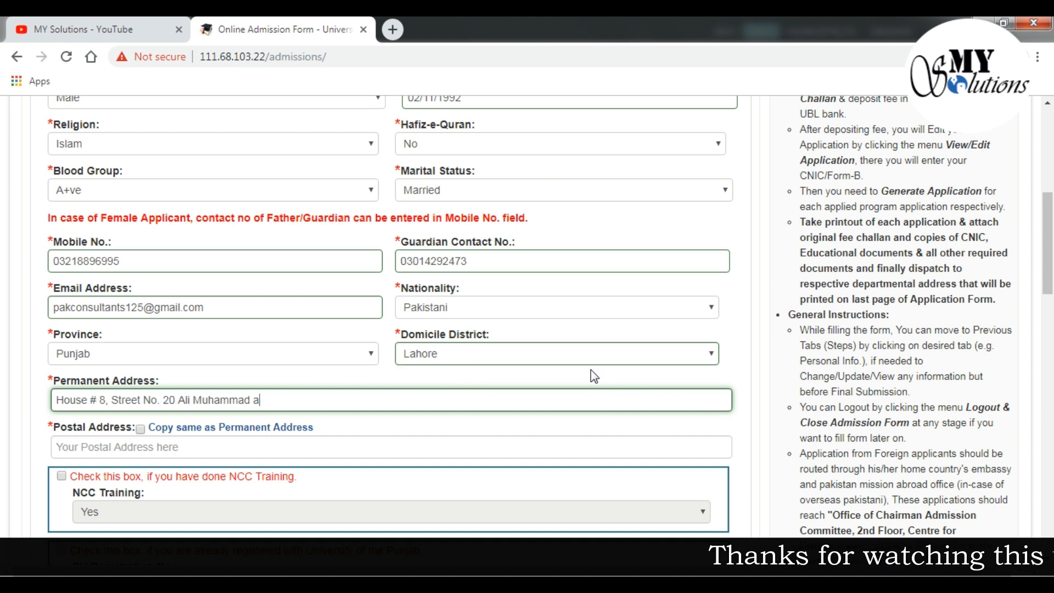
pyautogui.press('BackSpace')
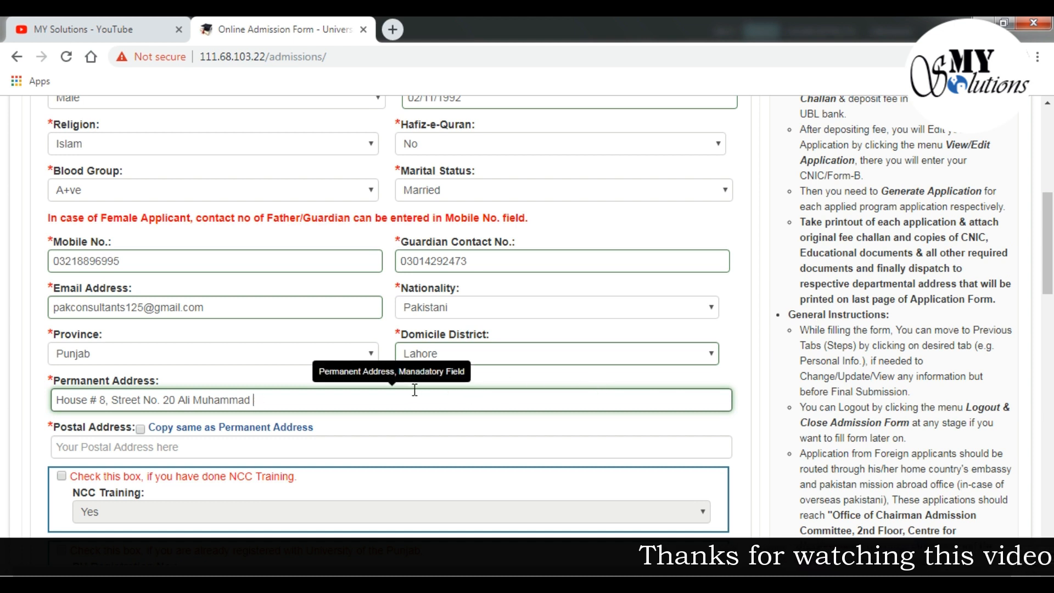
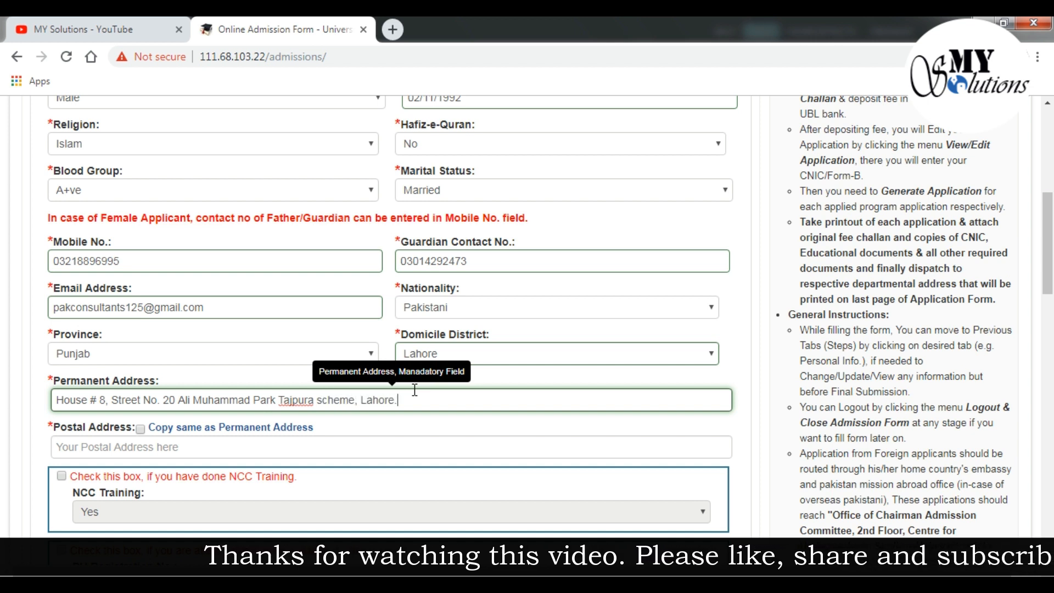
pyautogui.click(141, 430)
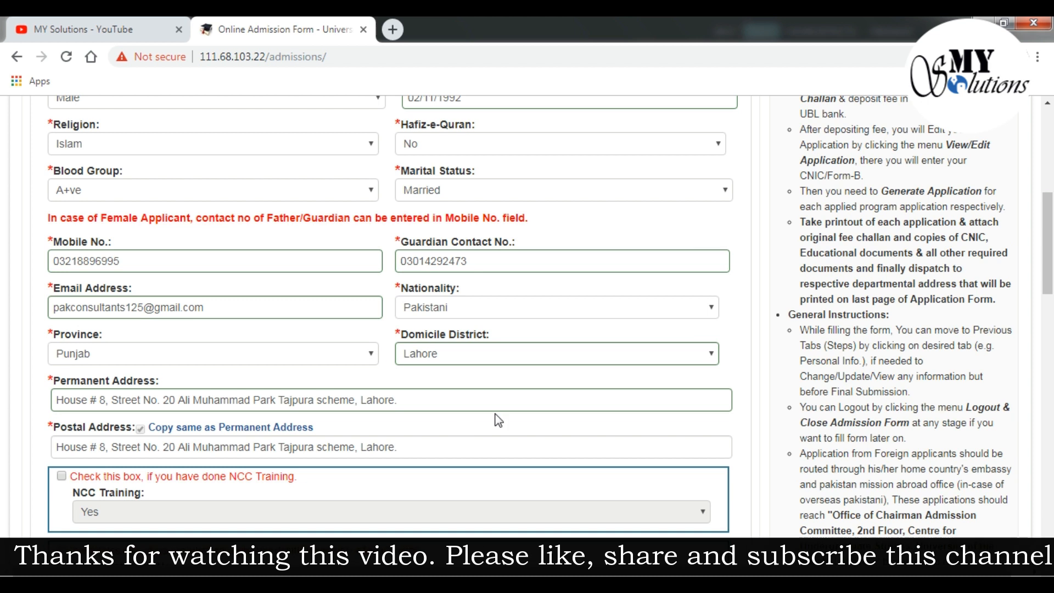
# Declare prior University of the Punjab registration and select the autofilled PU Registration No
pyautogui.scroll(-3, 498, 420)
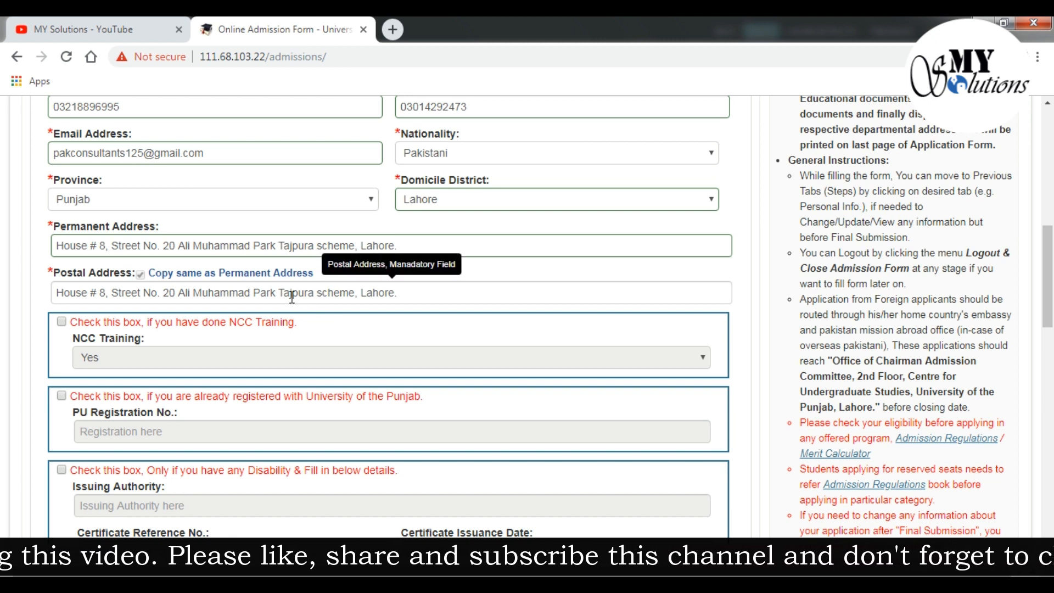
pyautogui.scroll(-1, 291, 297)
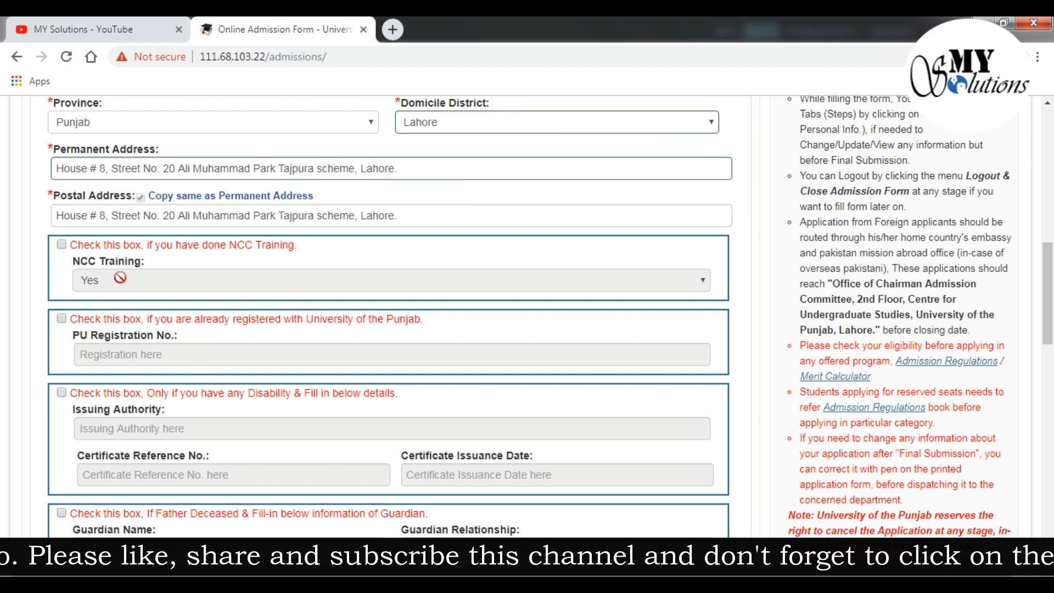
pyautogui.click(61, 319)
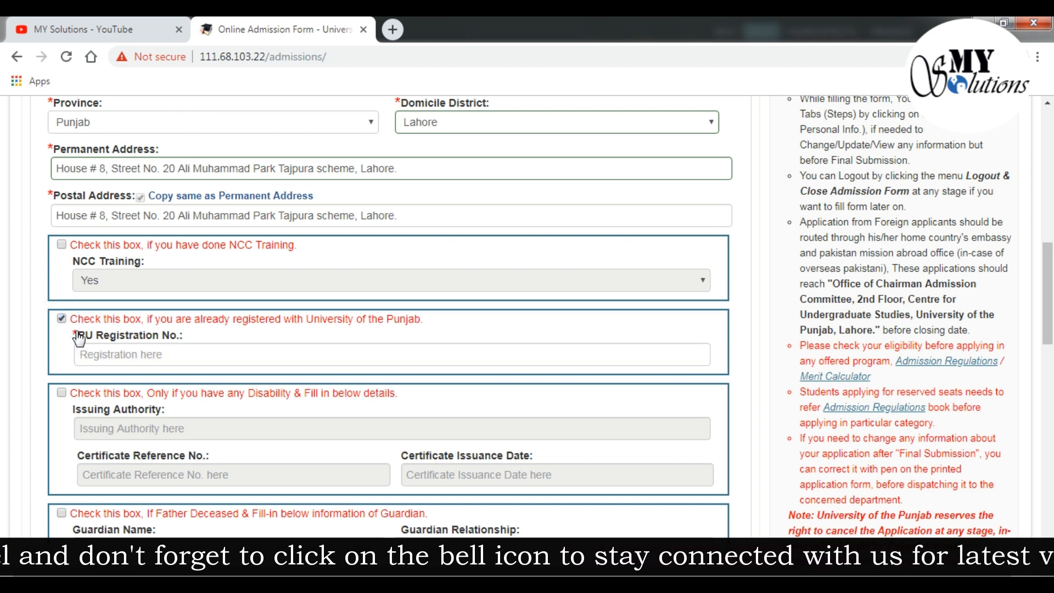
pyautogui.click(85, 350)
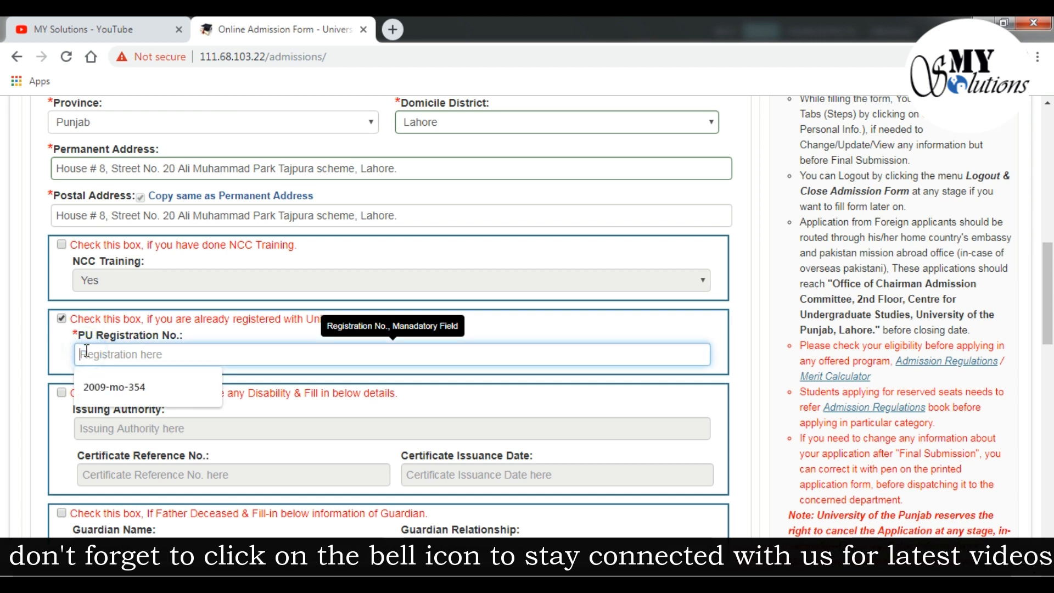
pyautogui.click(129, 388)
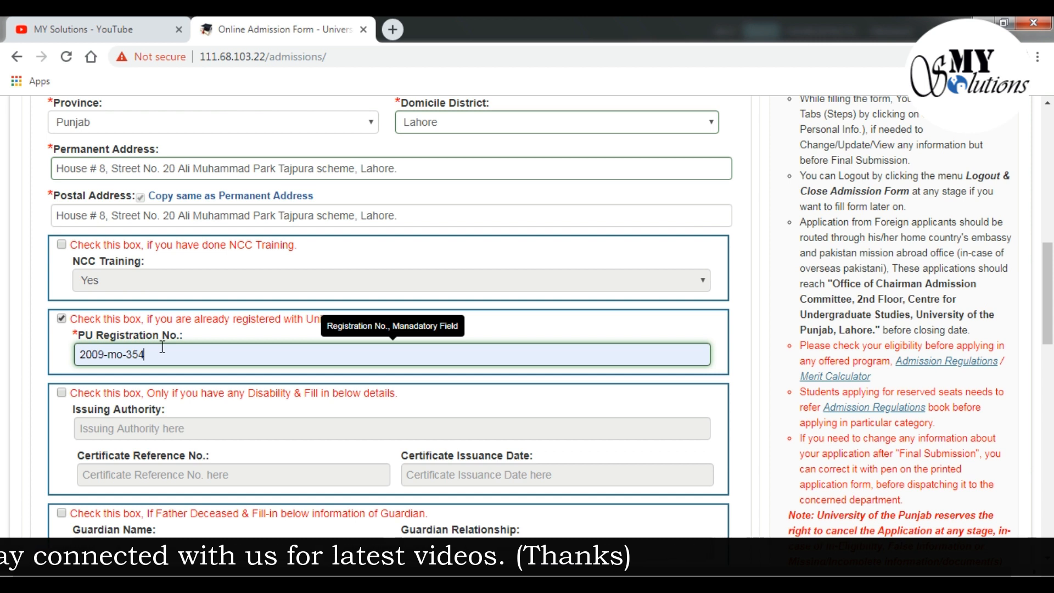
# Save the personal information and proceed to the educational details
pyautogui.scroll(-10, 82, 338)
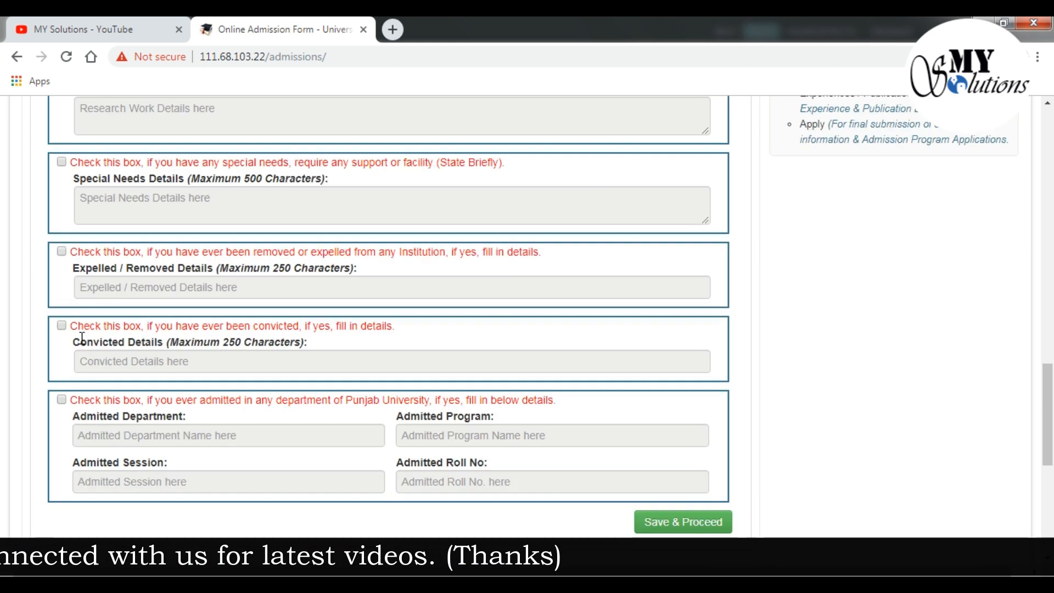
pyautogui.scroll(-1, 82, 337)
pyautogui.scroll(4, 112, 334)
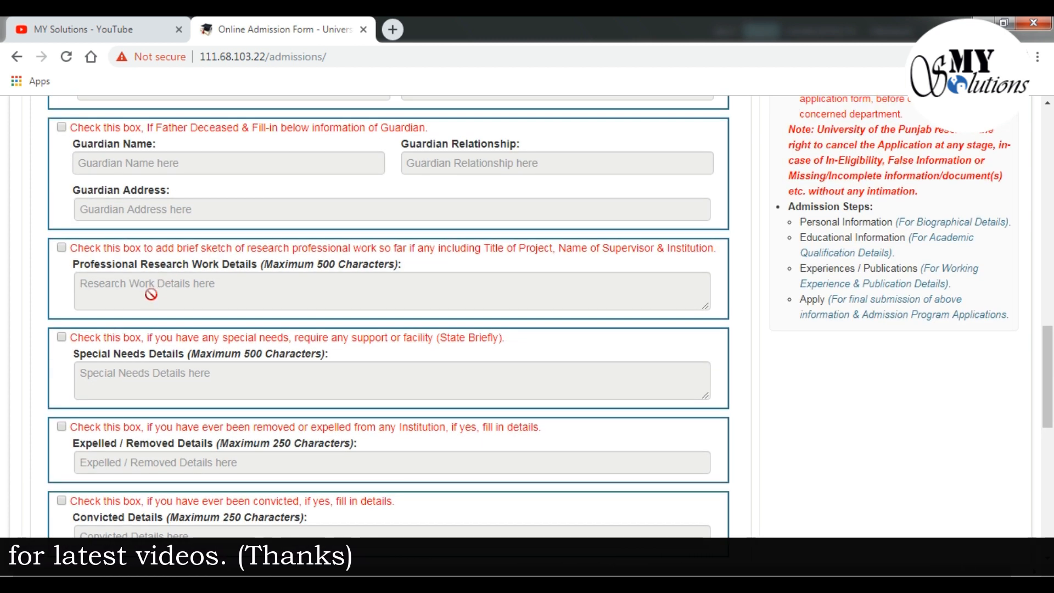
pyautogui.scroll(-5, 151, 294)
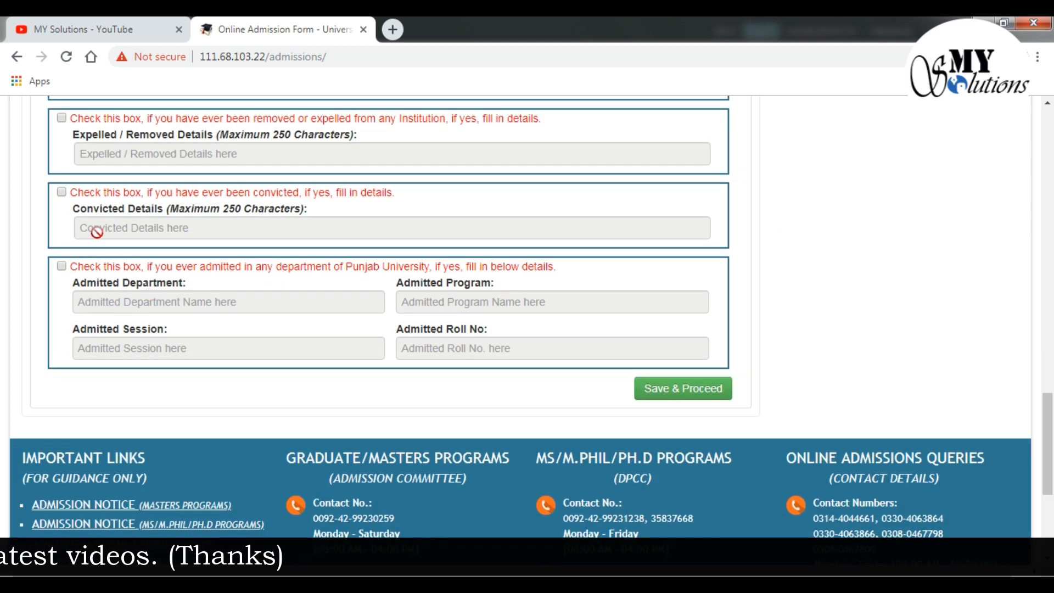
pyautogui.click(710, 391)
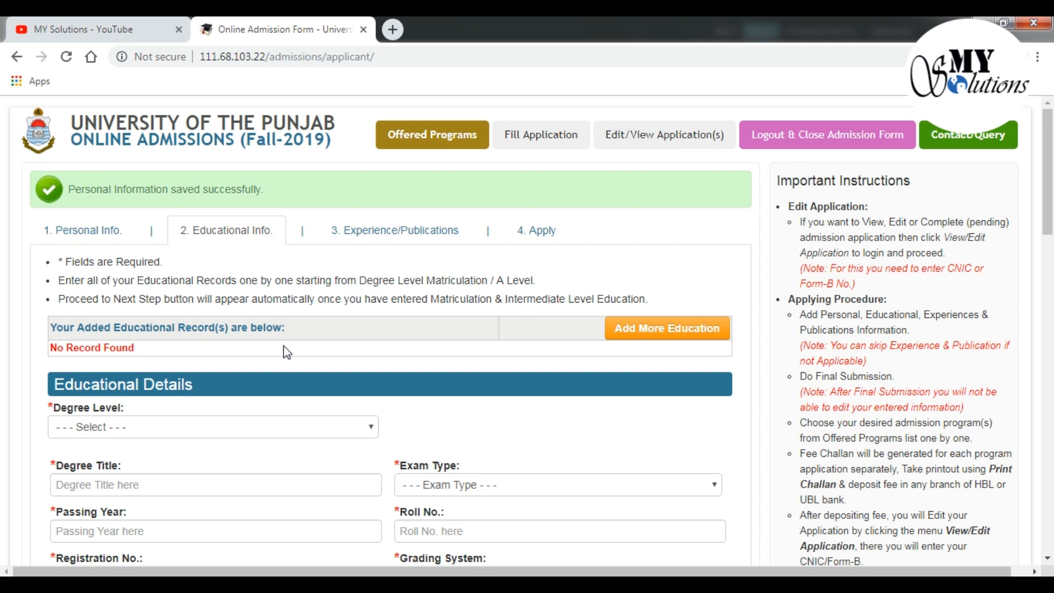
# Set Degree Level to Matriculation / O Level with degree title 'Matric'
pyautogui.scroll(-1, 420, 370)
pyautogui.scroll(-3, 421, 370)
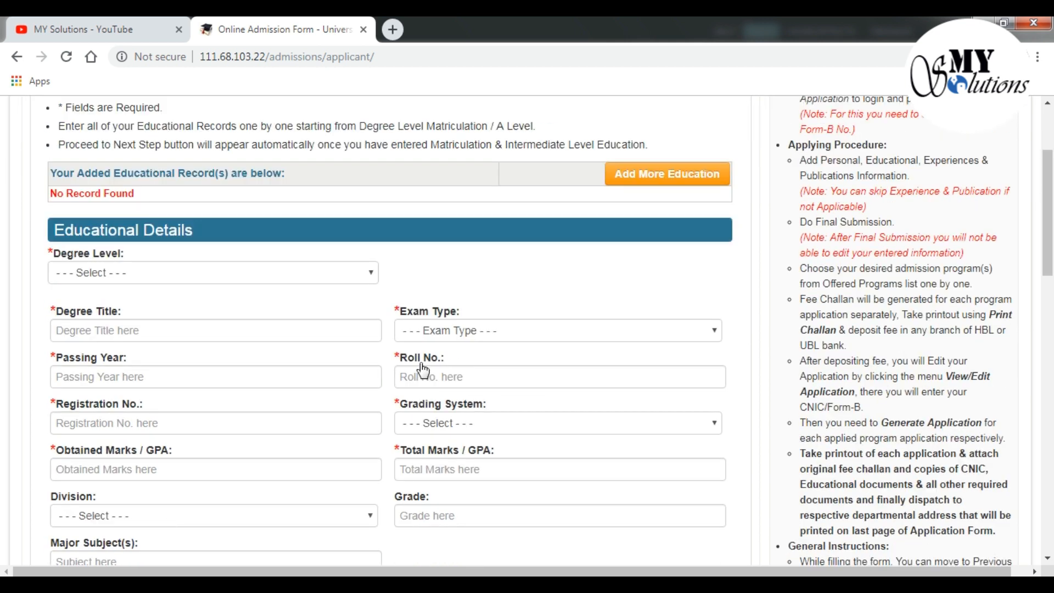
pyautogui.click(370, 278)
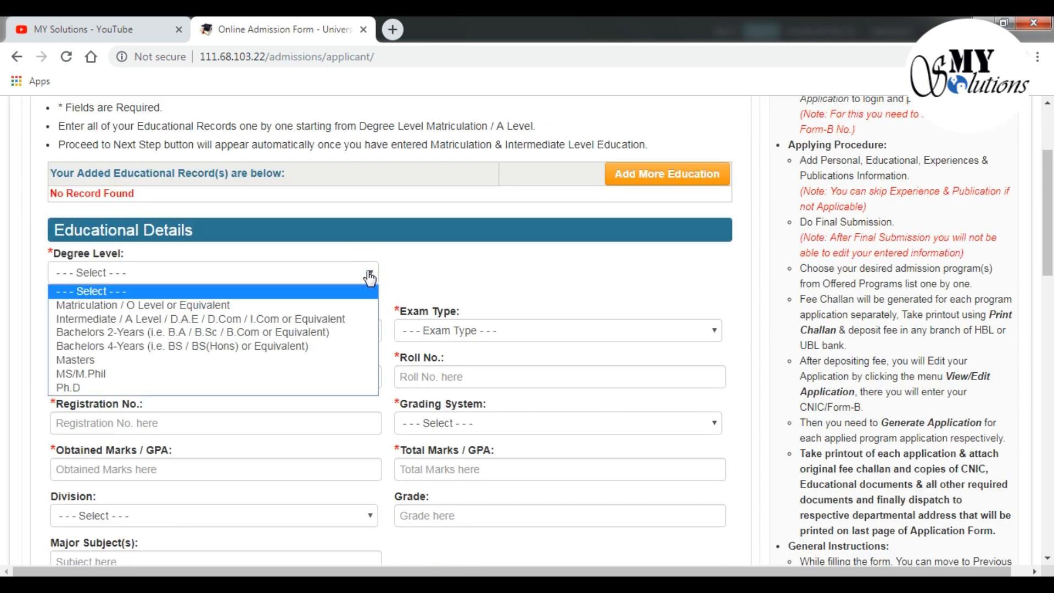
pyautogui.click(204, 307)
pyautogui.click(177, 337)
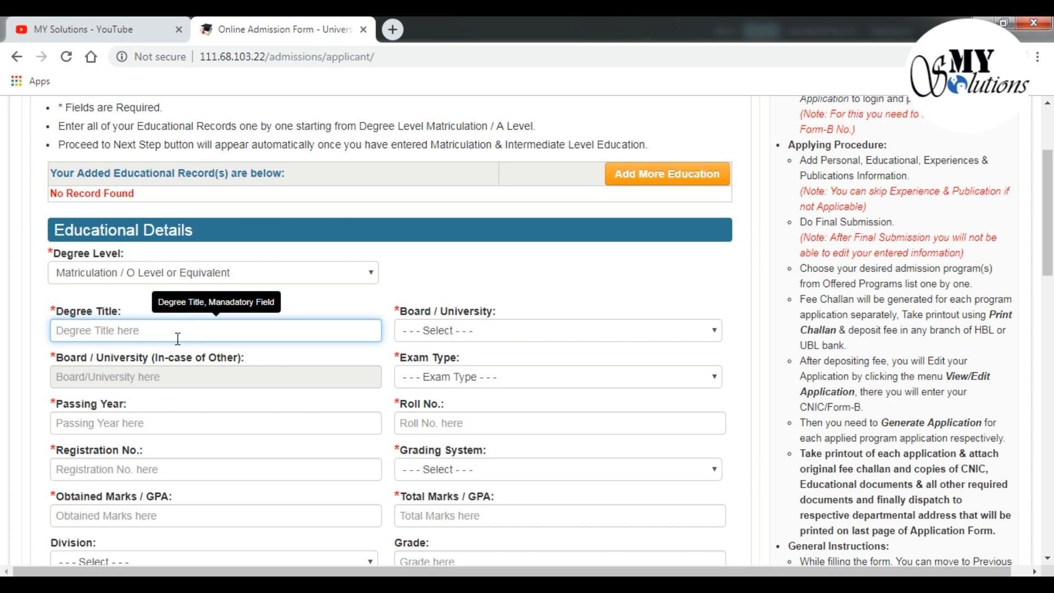
pyautogui.write('Mat')
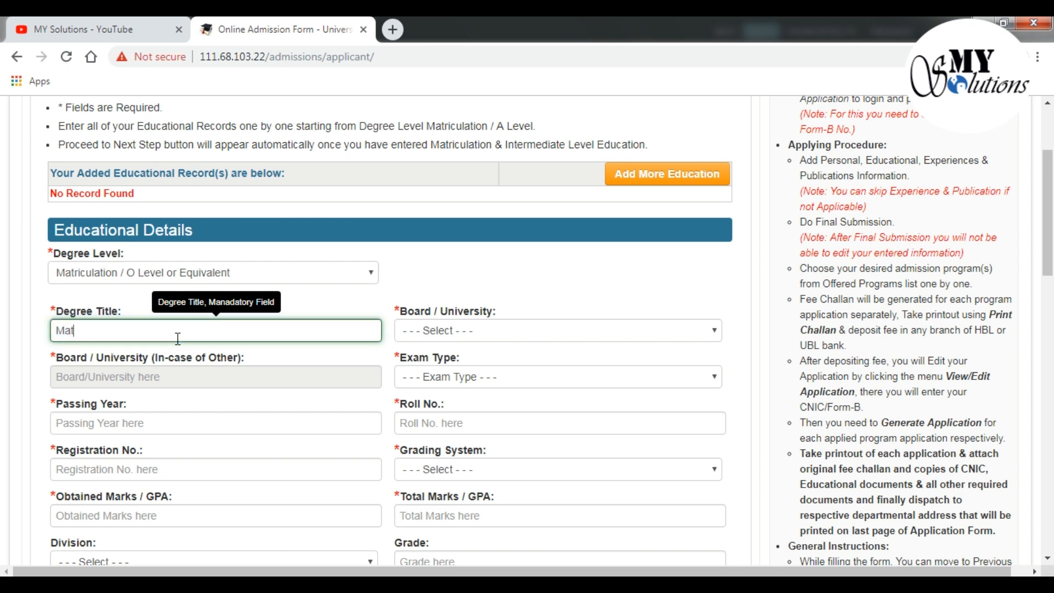
pyautogui.write('ric')
# Choose board BISE Lahore, exam type Annual, and passing year 2007
pyautogui.click(448, 330)
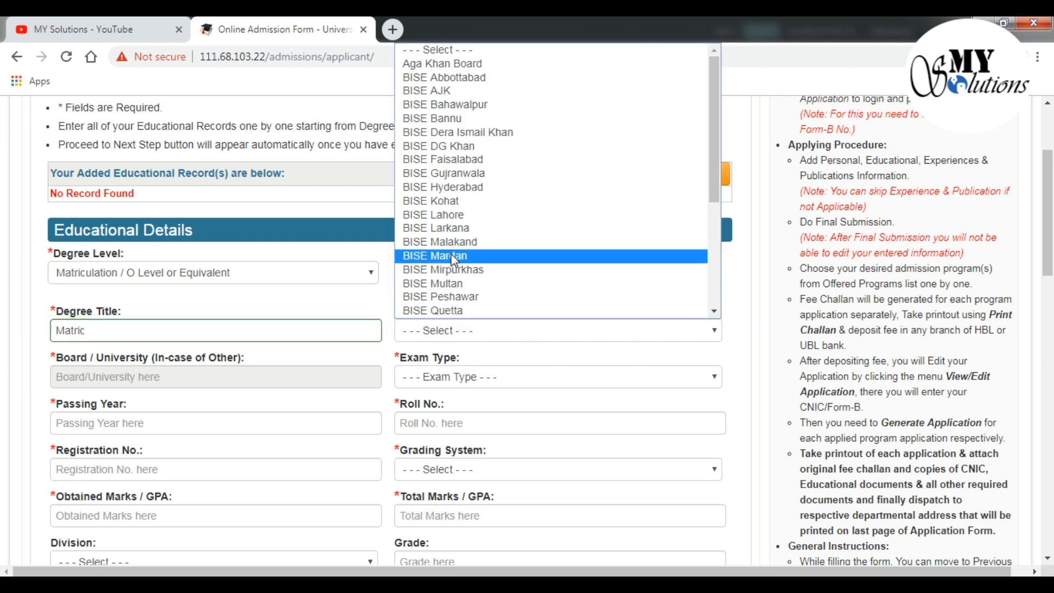
pyautogui.click(452, 216)
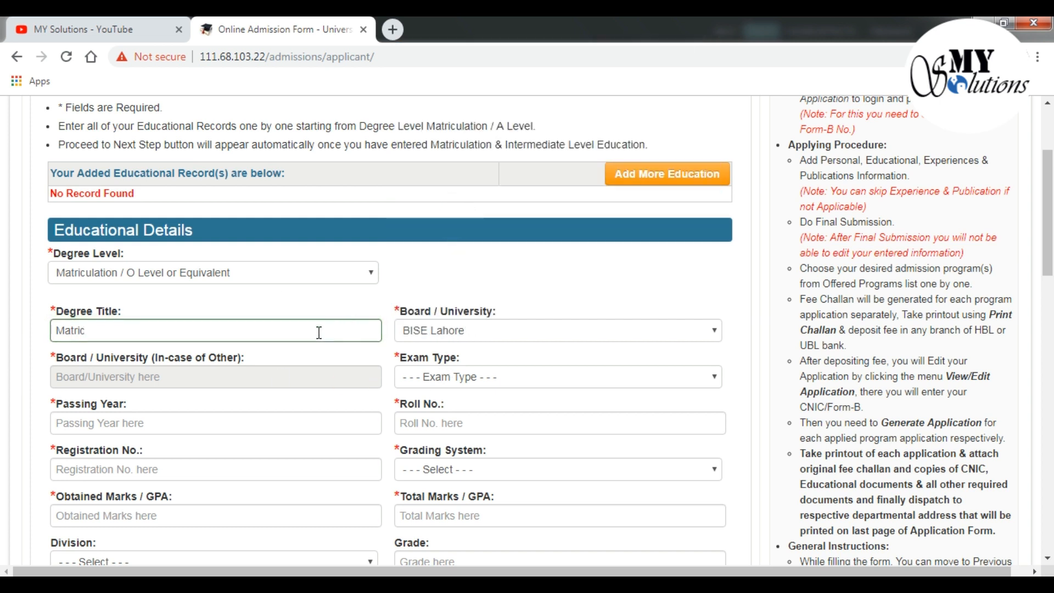
pyautogui.click(454, 379)
pyautogui.click(444, 410)
pyautogui.click(244, 426)
pyautogui.write('2007')
# Enter the Matriculation roll number and registration number, correcting a typo in the latter
pyautogui.click(425, 427)
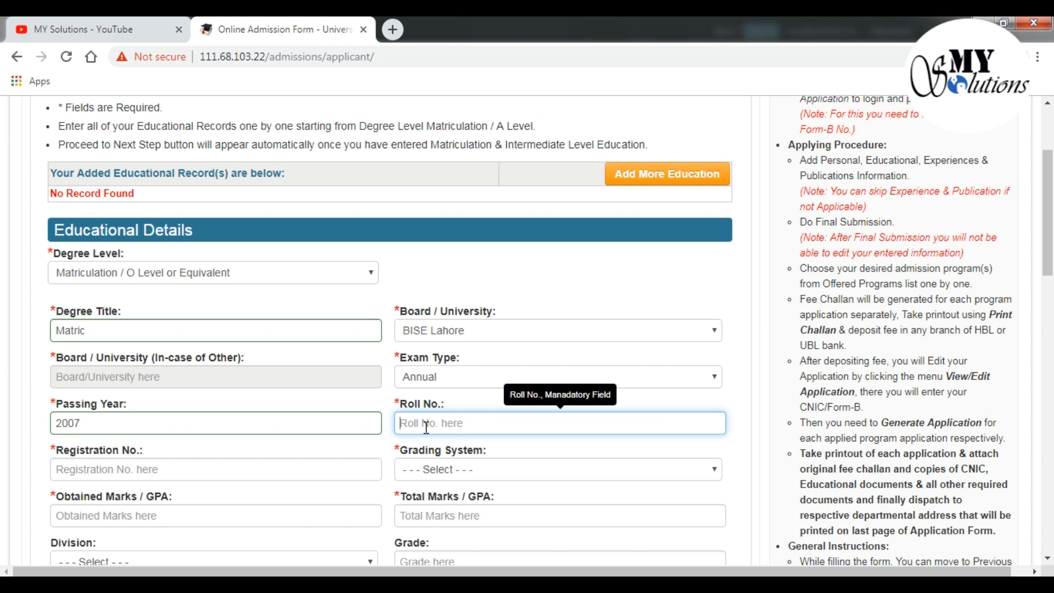
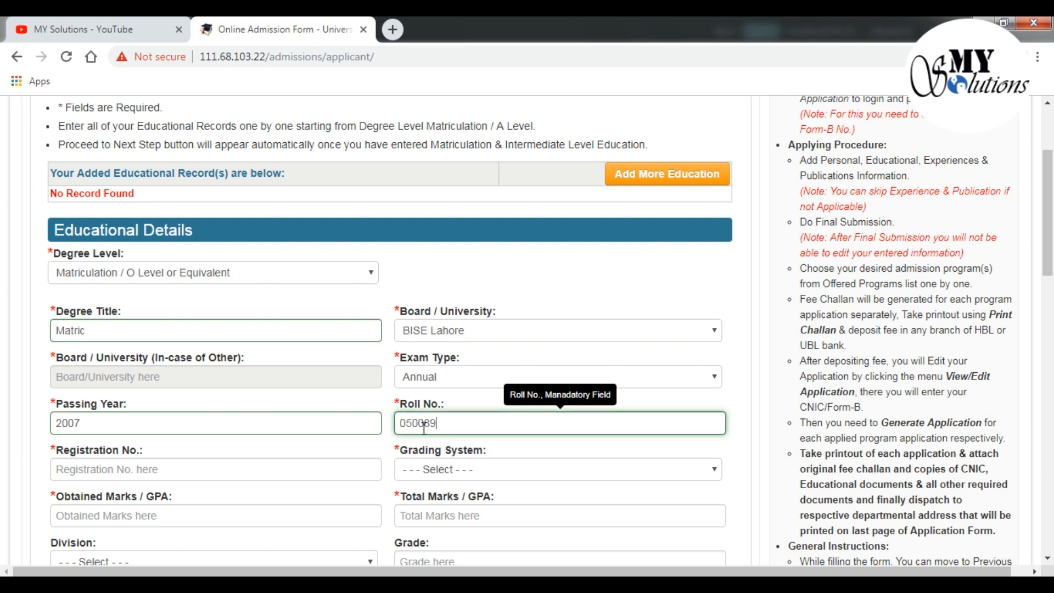
pyautogui.click(283, 468)
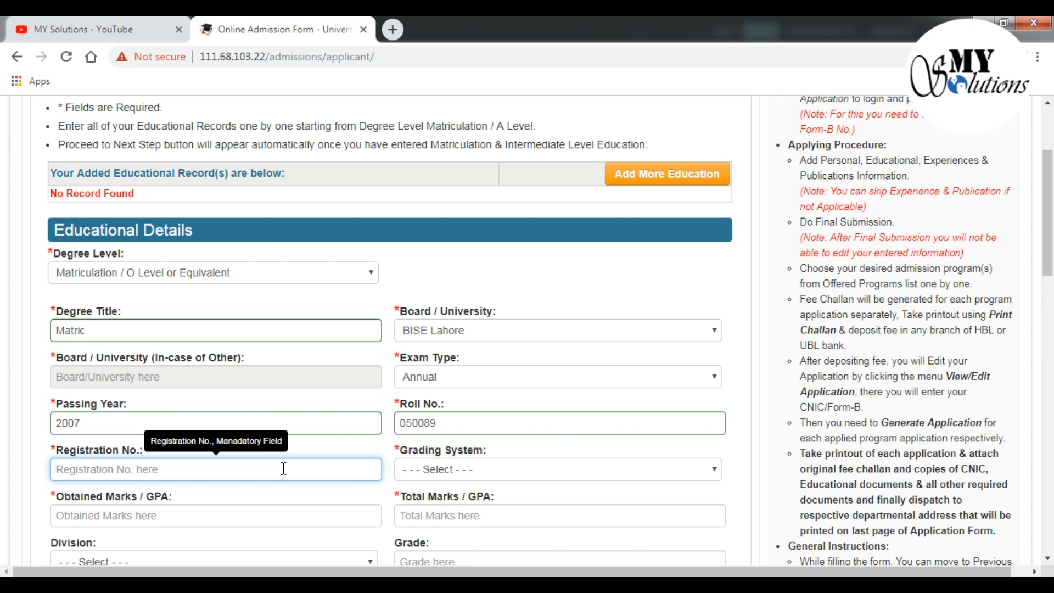
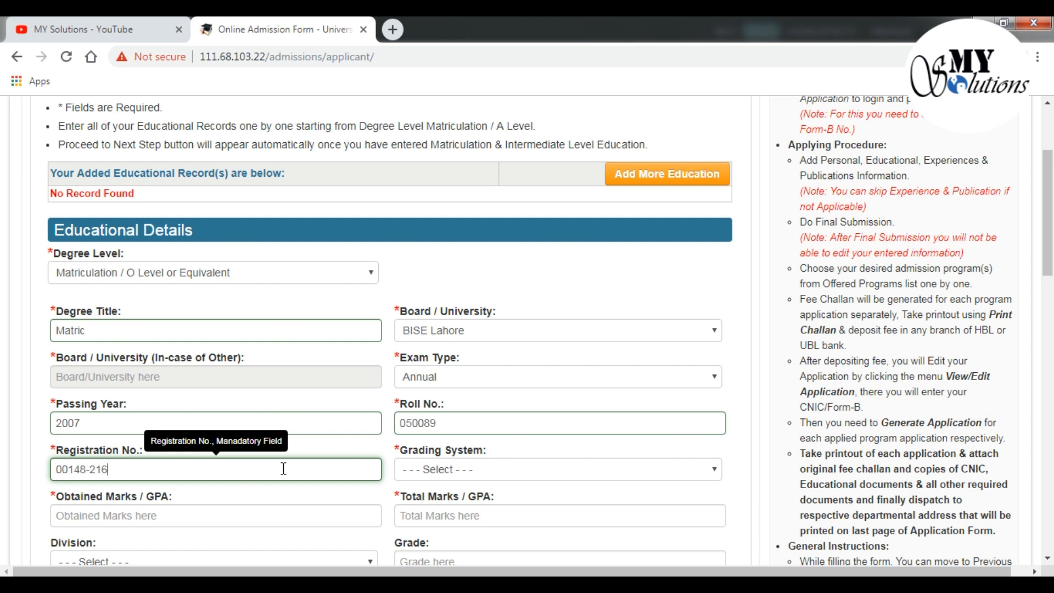
# Set grading system to Marks with 614 obtained out of 850 total
pyautogui.click(418, 470)
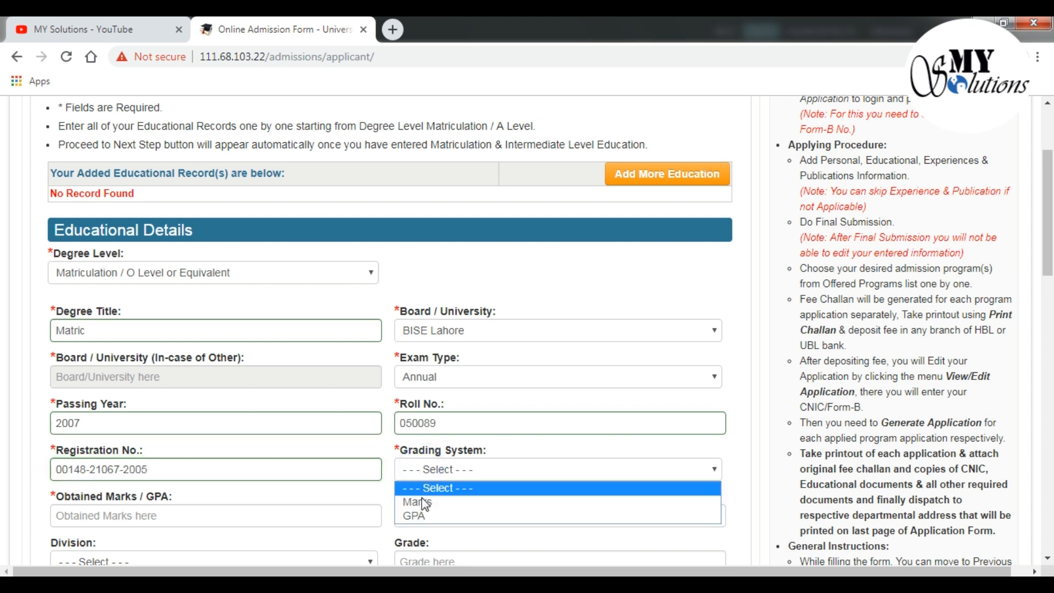
pyautogui.click(422, 502)
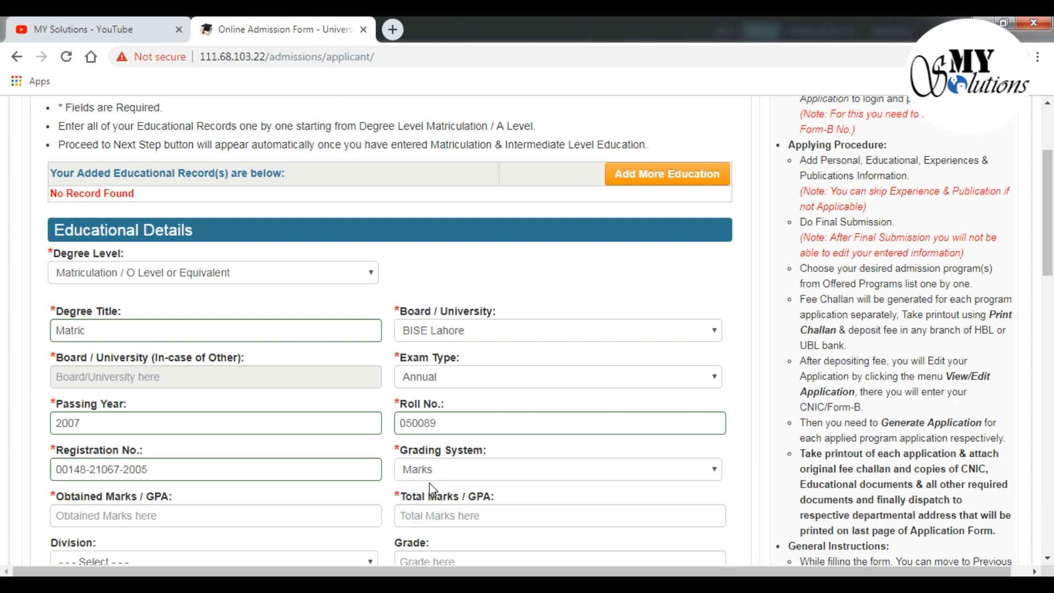
pyautogui.scroll(-1, 431, 483)
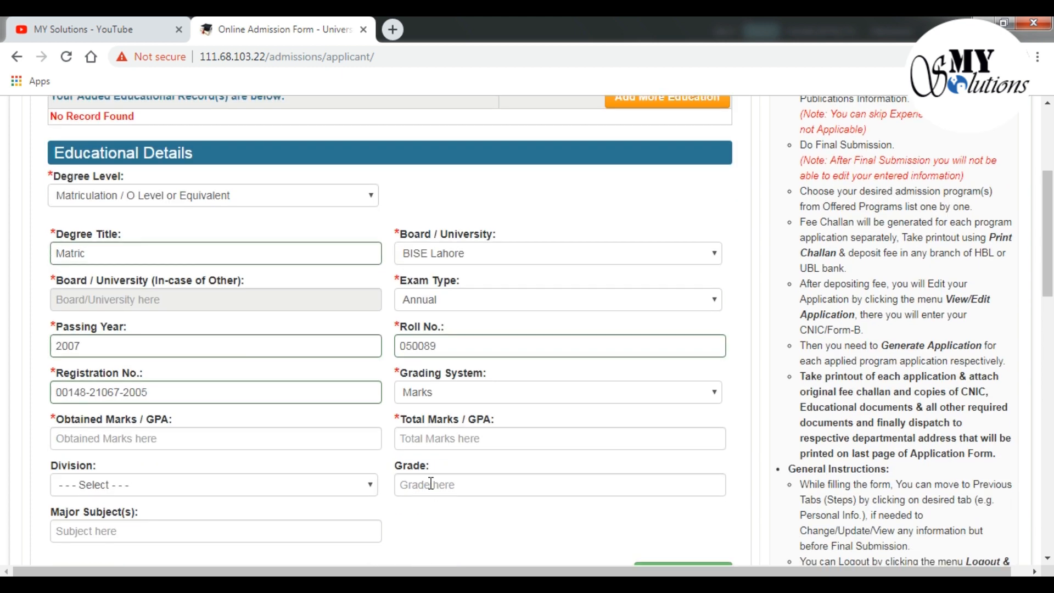
pyautogui.click(264, 439)
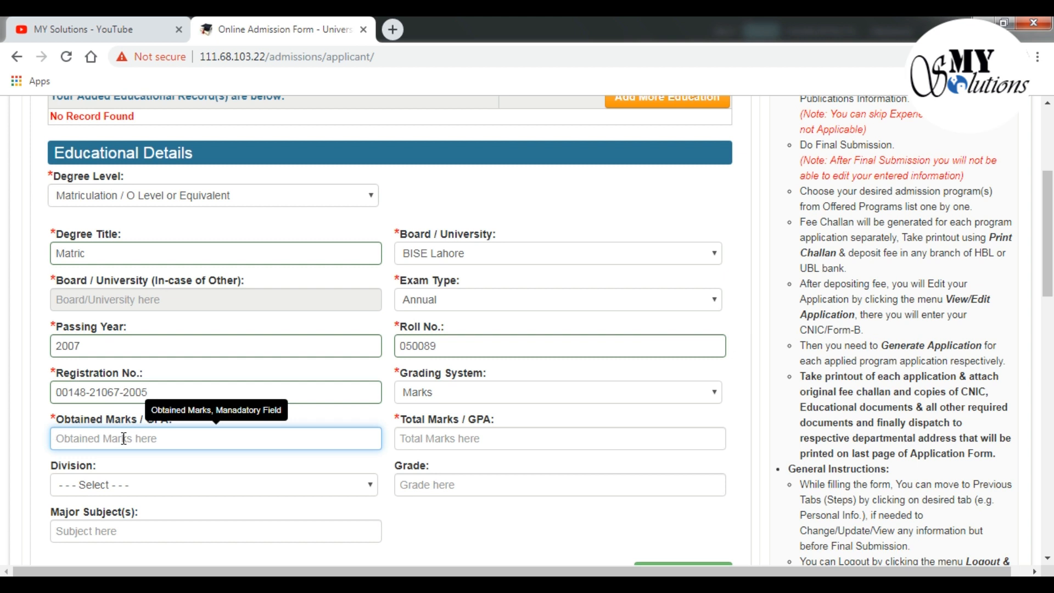
pyautogui.write('614')
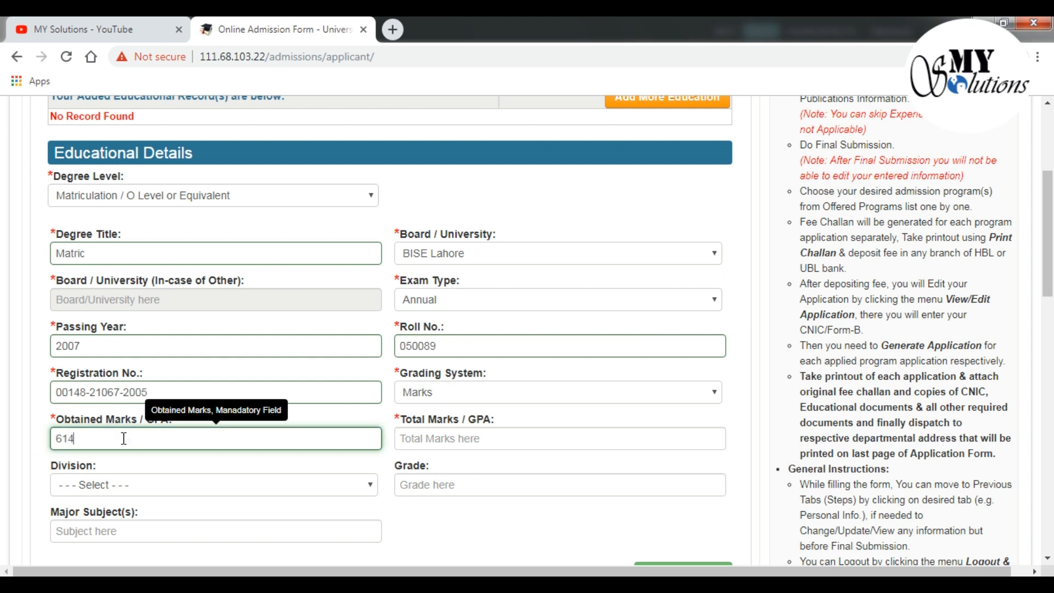
pyautogui.click(412, 443)
pyautogui.write('850')
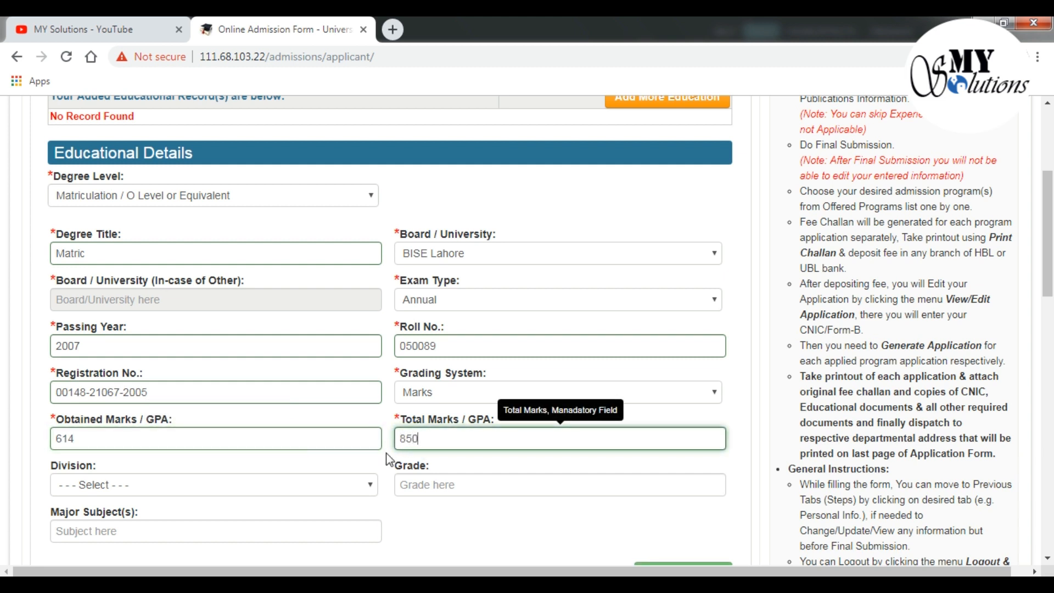
# Set division to First, grade A, and major subjects to Science
pyautogui.click(253, 486)
pyautogui.click(238, 519)
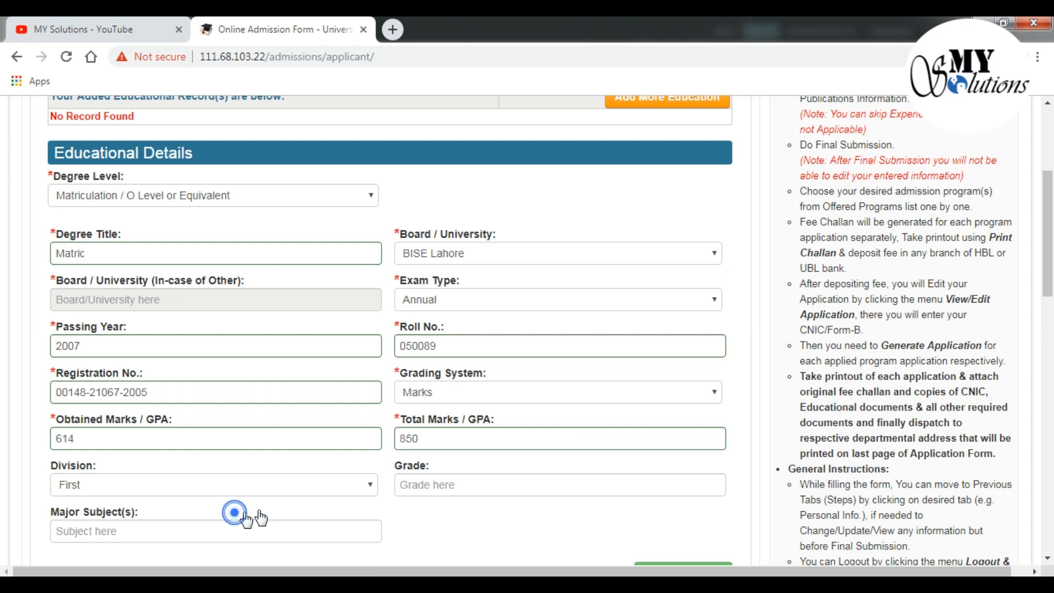
pyautogui.click(421, 484)
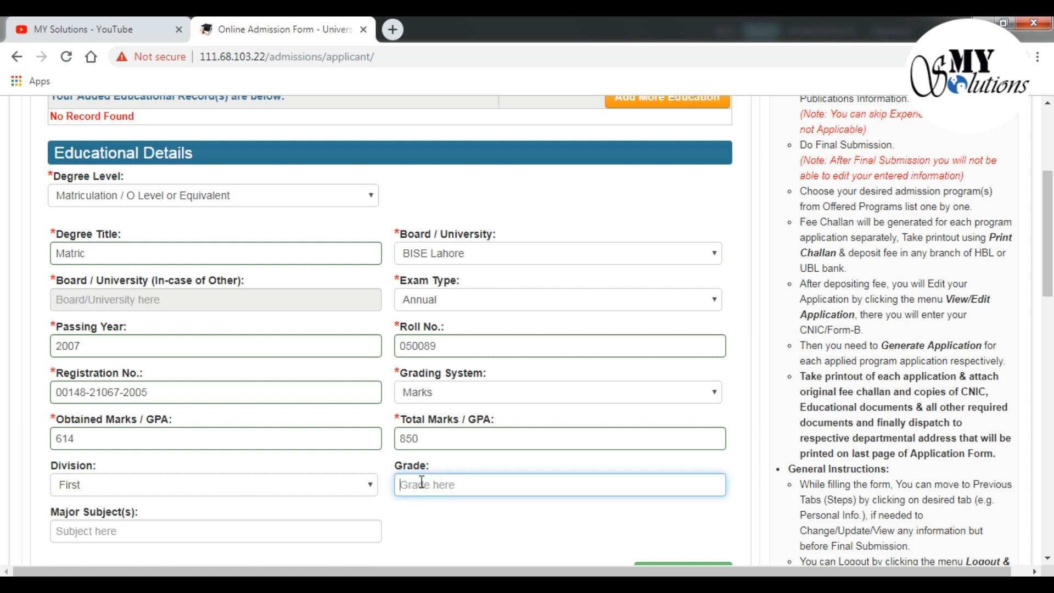
pyautogui.write('A')
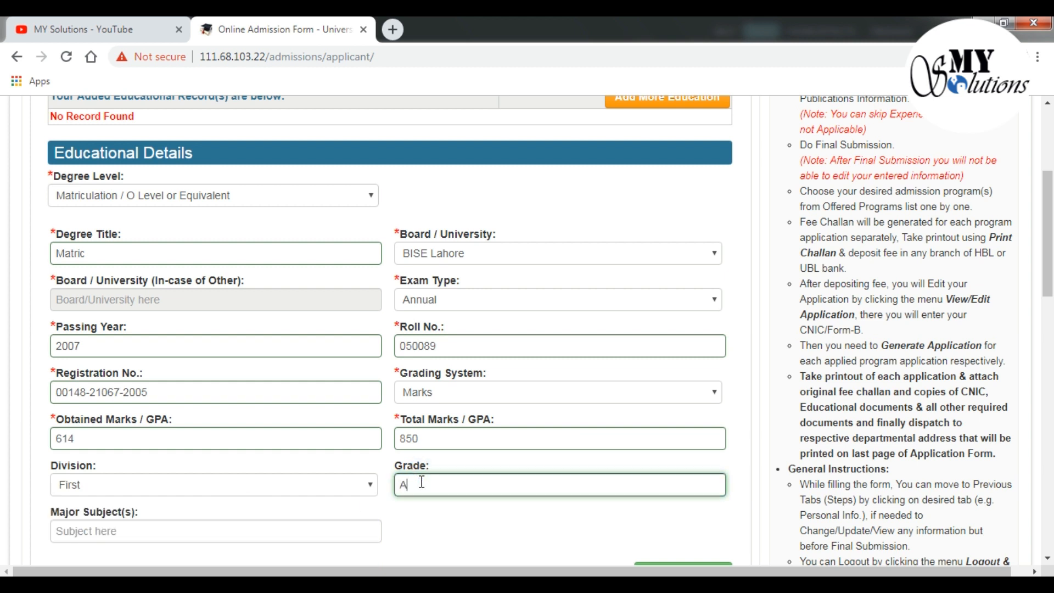
pyautogui.click(187, 537)
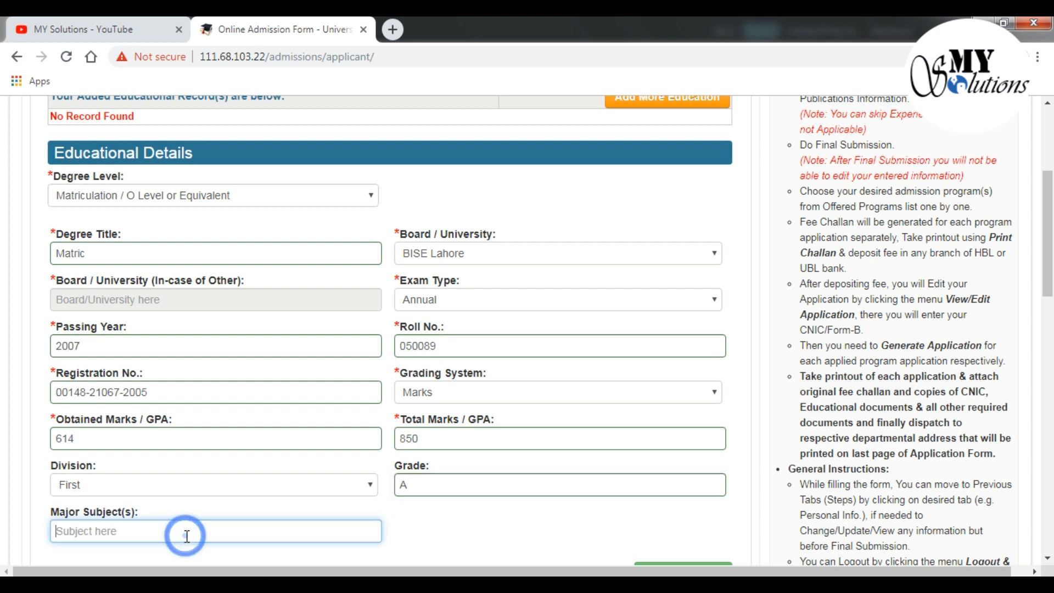
pyautogui.write('Science')
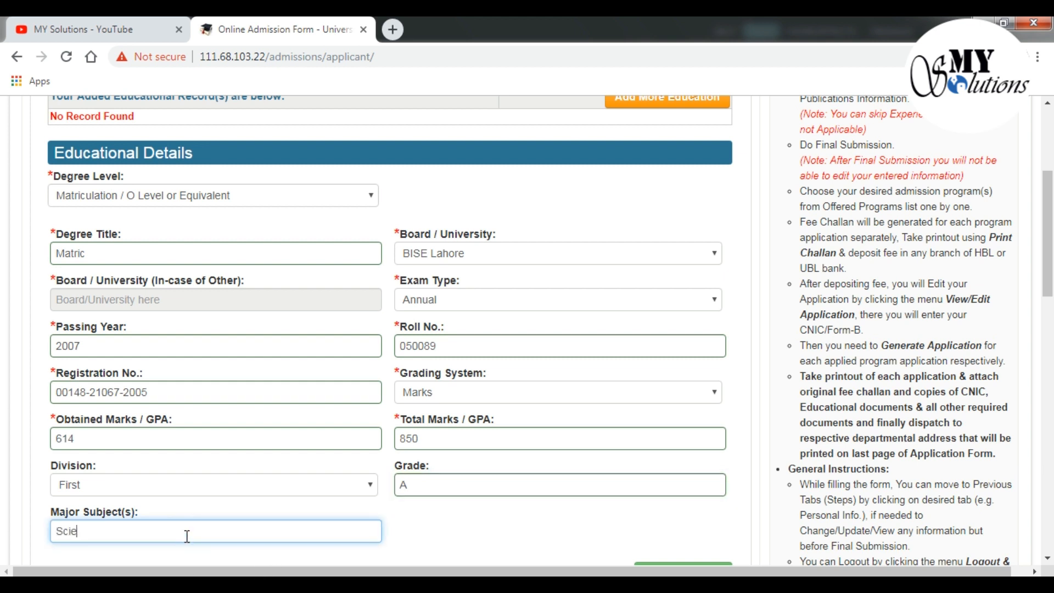
# Save the Matriculation record and continue
pyautogui.scroll(-3, 578, 510)
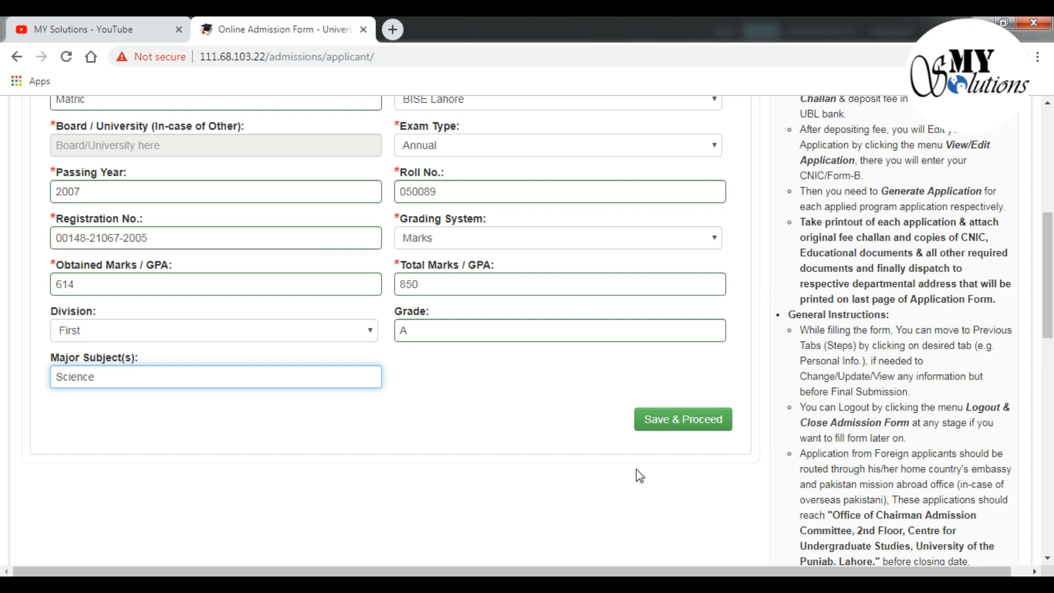
pyautogui.scroll(3, 630, 463)
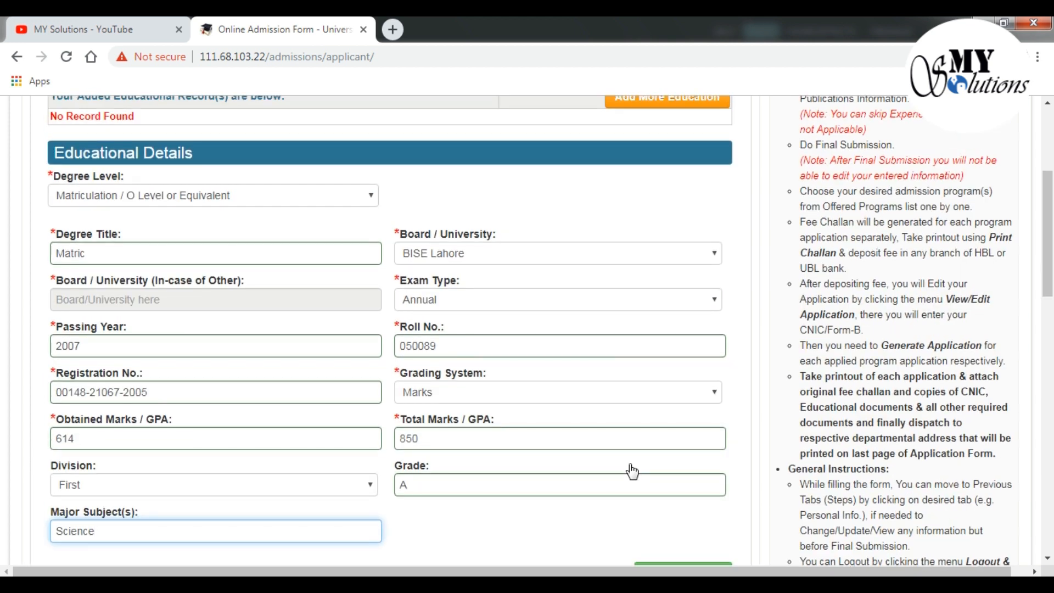
pyautogui.scroll(-3, 632, 471)
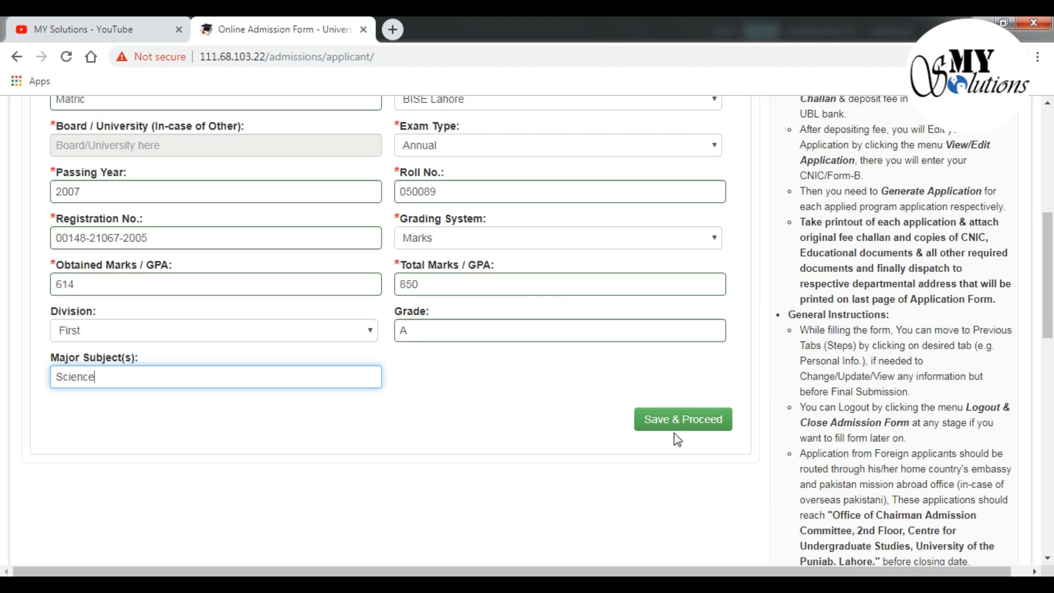
pyautogui.click(678, 423)
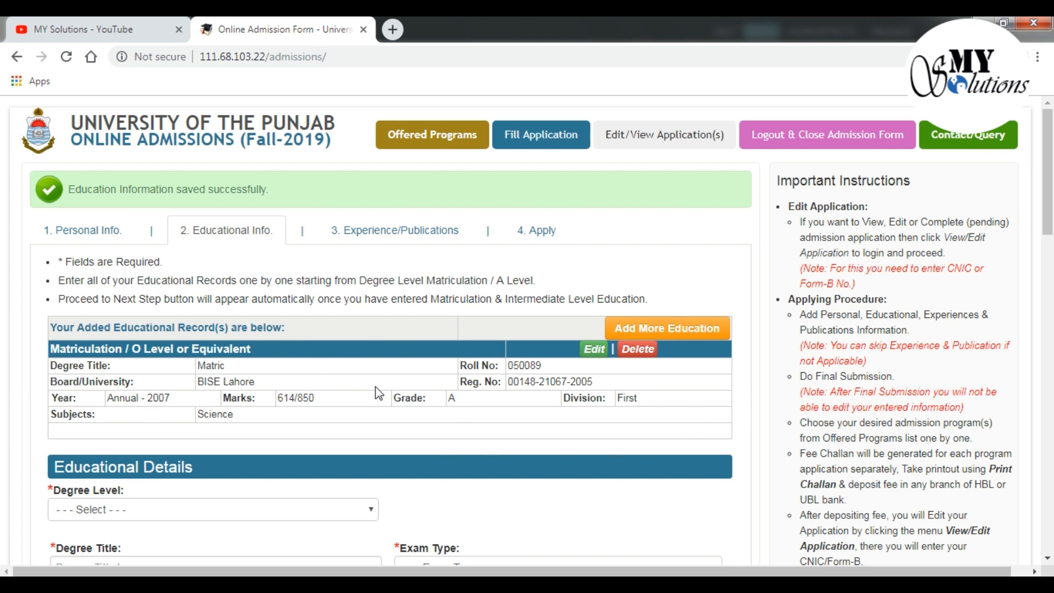
pyautogui.scroll(-3, 384, 412)
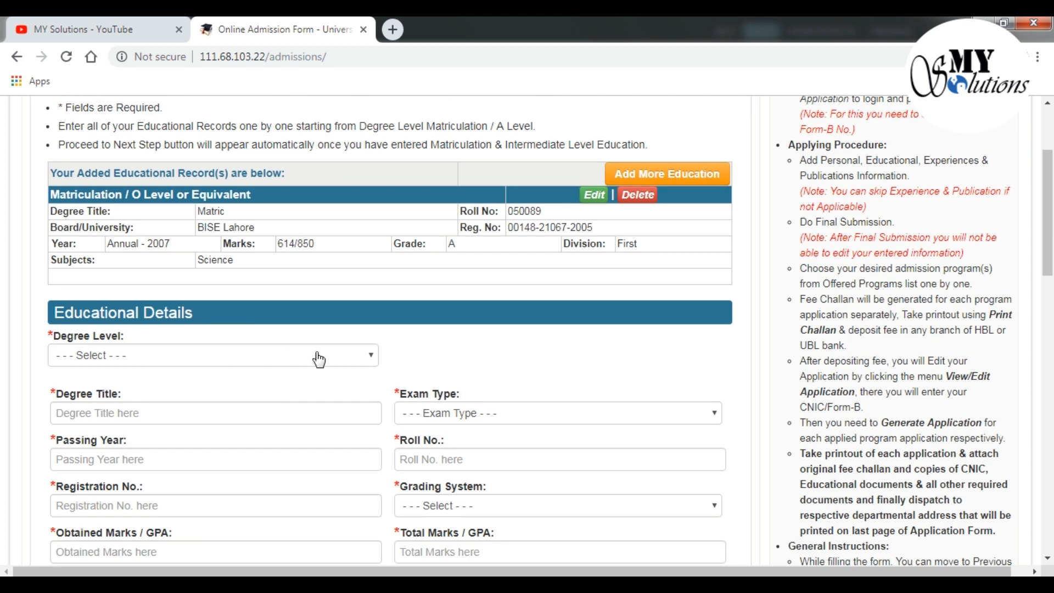
# Set degree level Intermediate / A Level, degree type I.COM, board BISE Lahore
pyautogui.click(315, 355)
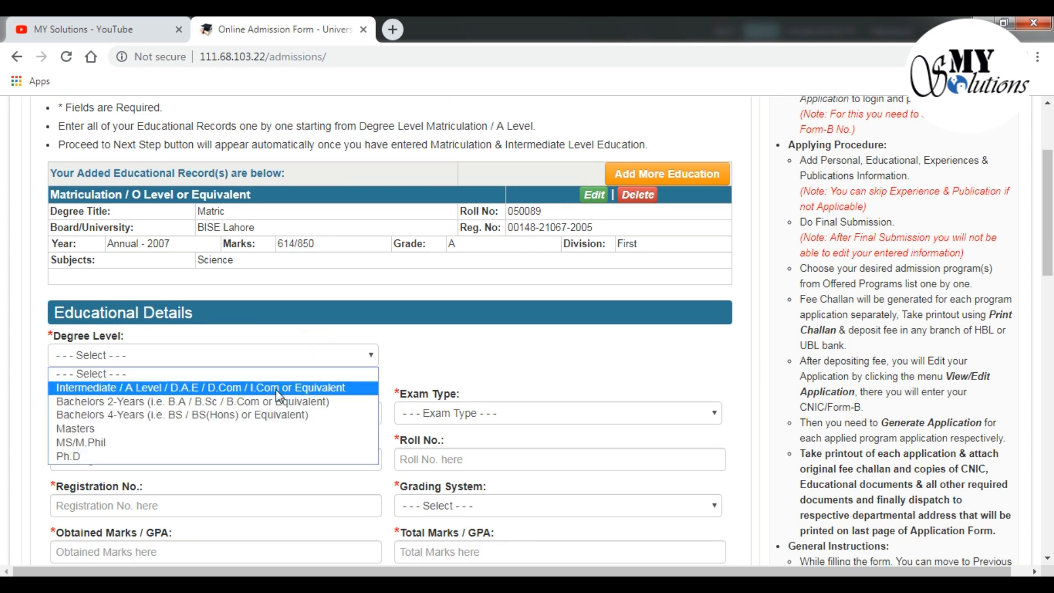
pyautogui.click(276, 389)
pyautogui.click(264, 413)
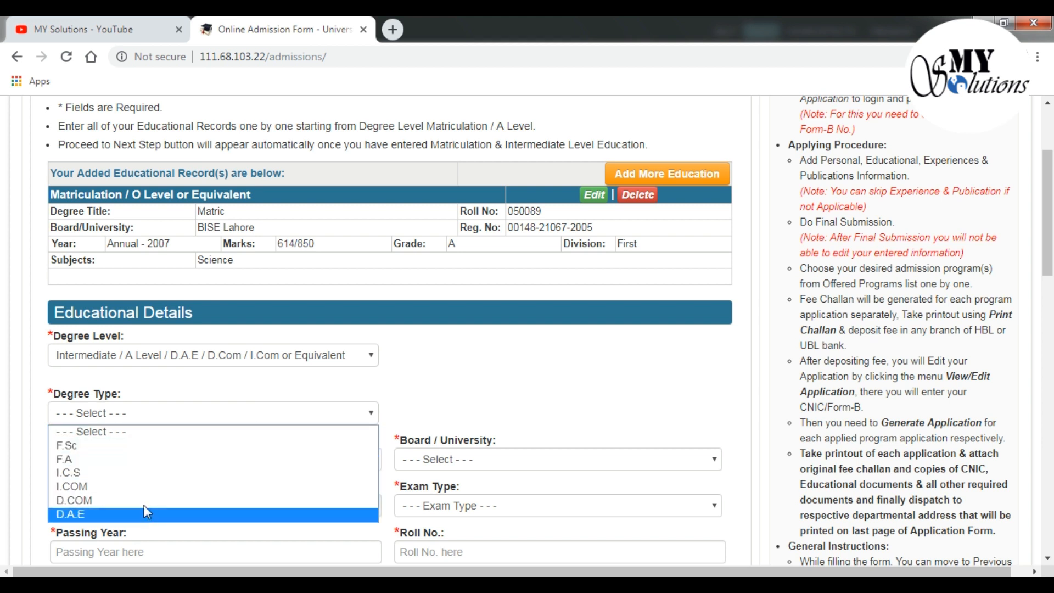
pyautogui.click(110, 487)
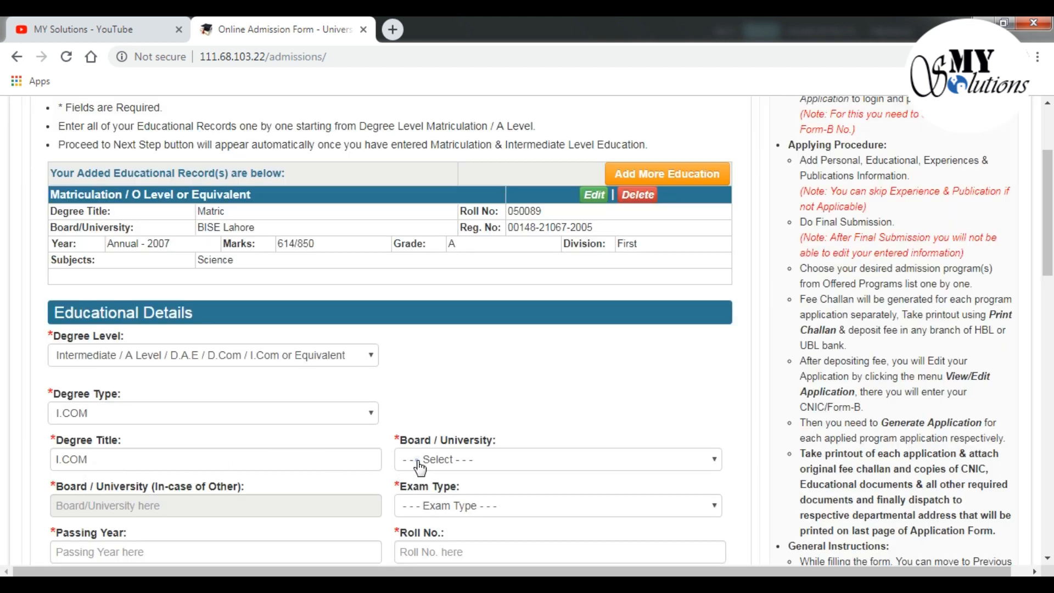
pyautogui.click(420, 466)
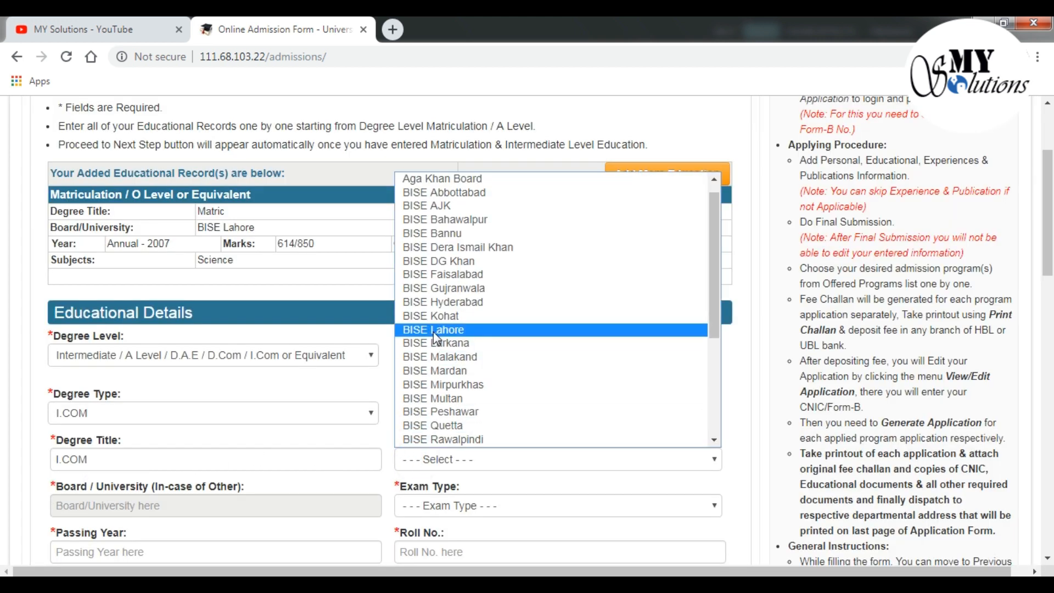
pyautogui.click(434, 329)
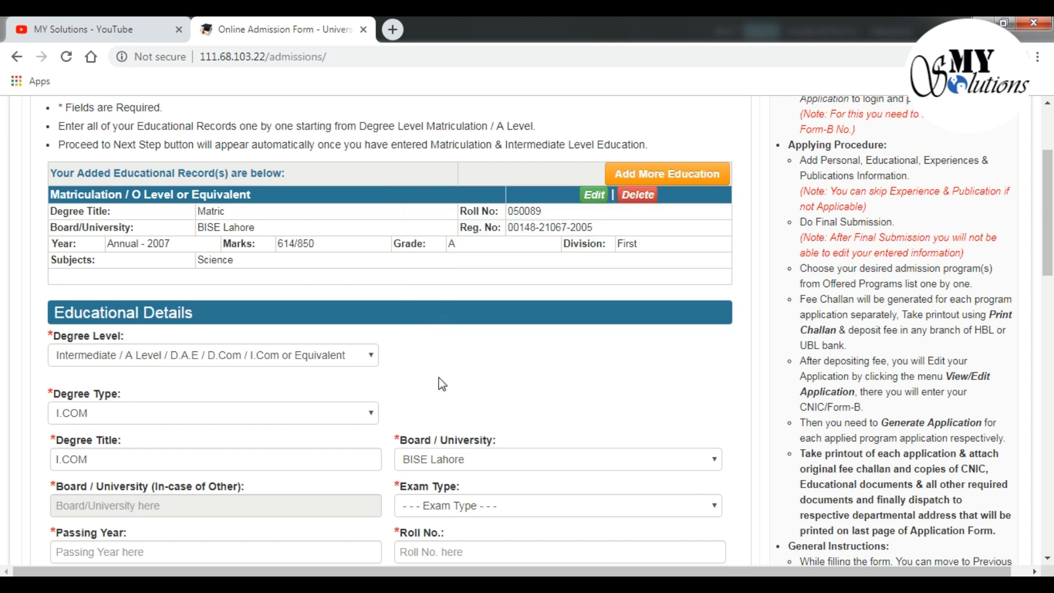
# Set exam type to Annual and passing year to 2009
pyautogui.scroll(-1, 439, 378)
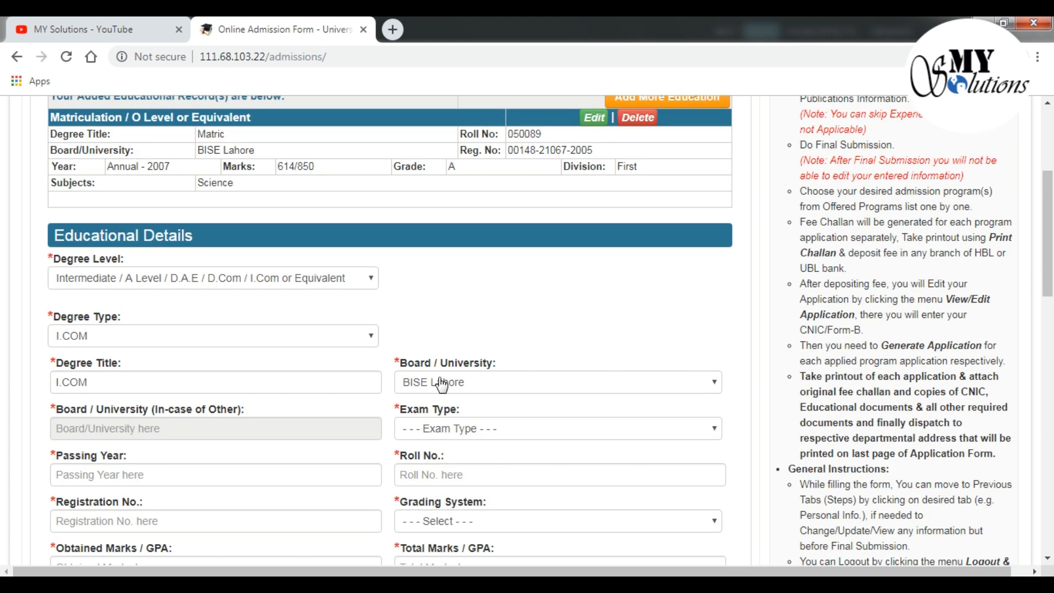
pyautogui.click(453, 430)
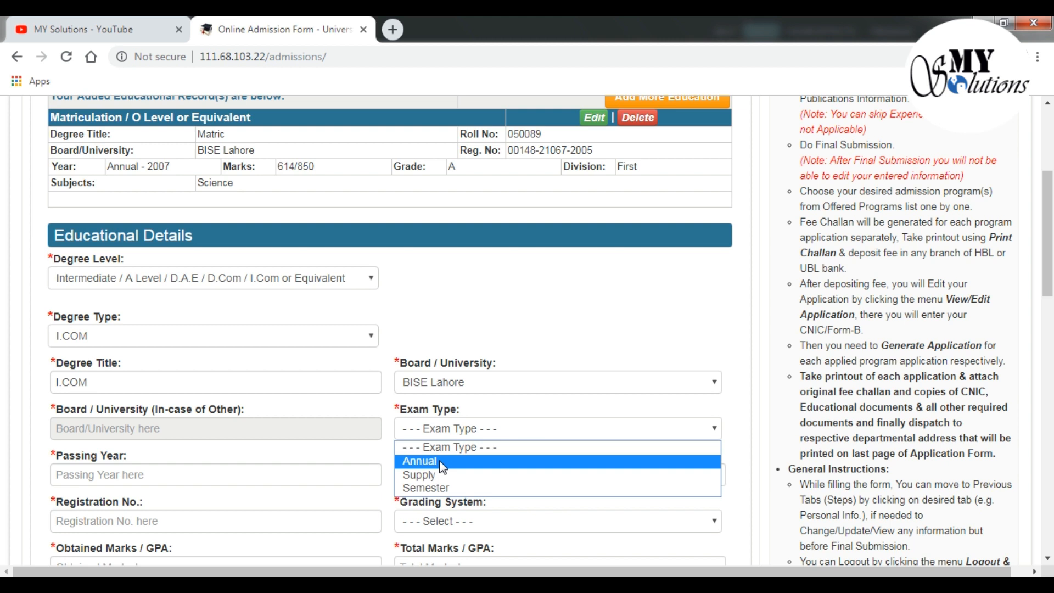
pyautogui.click(442, 462)
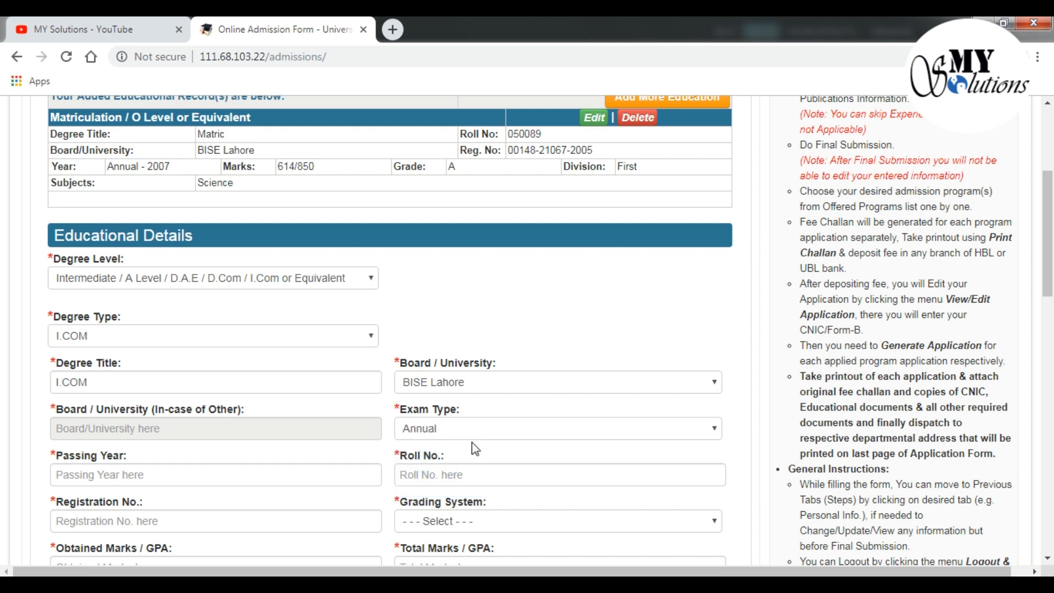
pyautogui.scroll(-1, 476, 450)
pyautogui.click(281, 399)
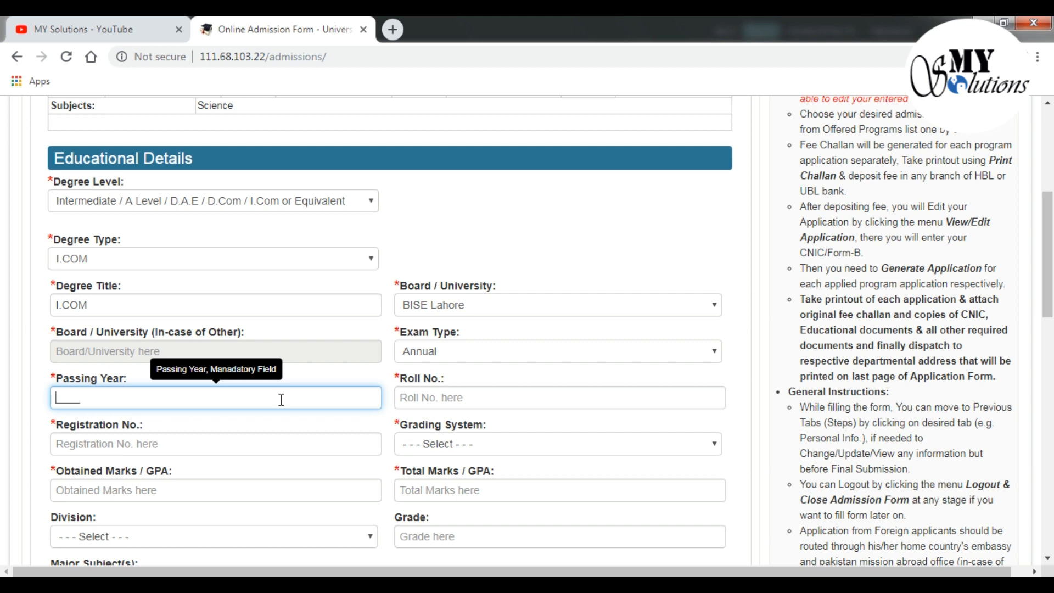
pyautogui.write('20')
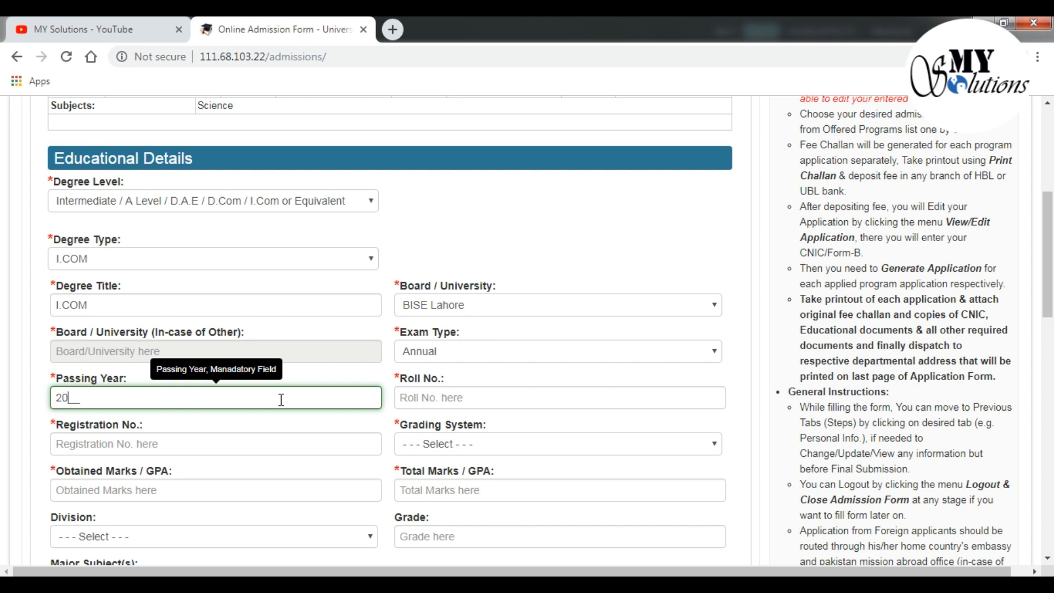
pyautogui.write('09')
# Enter the intermediate roll number and registration number
pyautogui.click(424, 398)
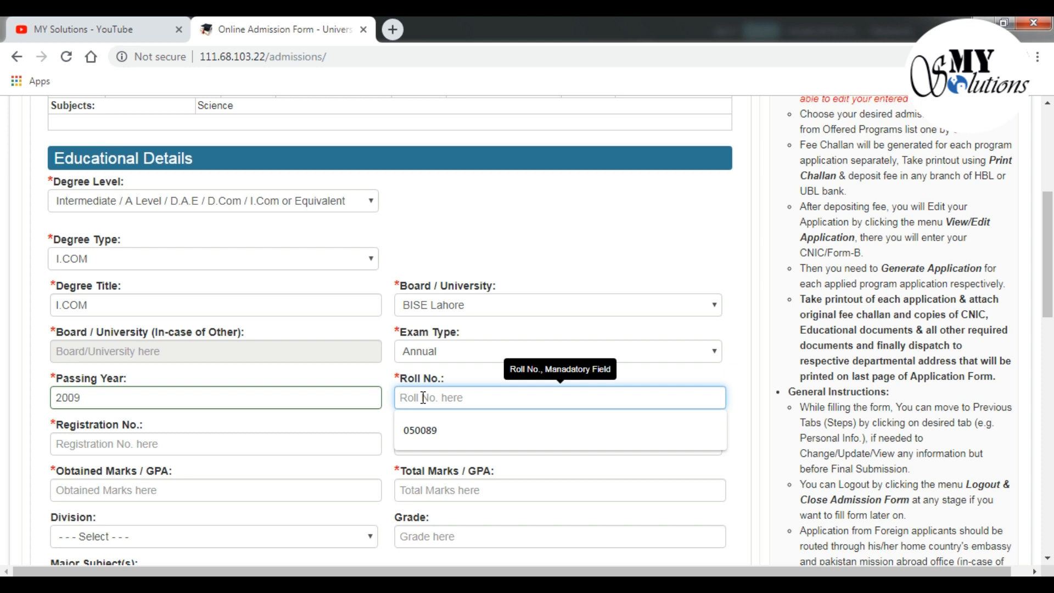
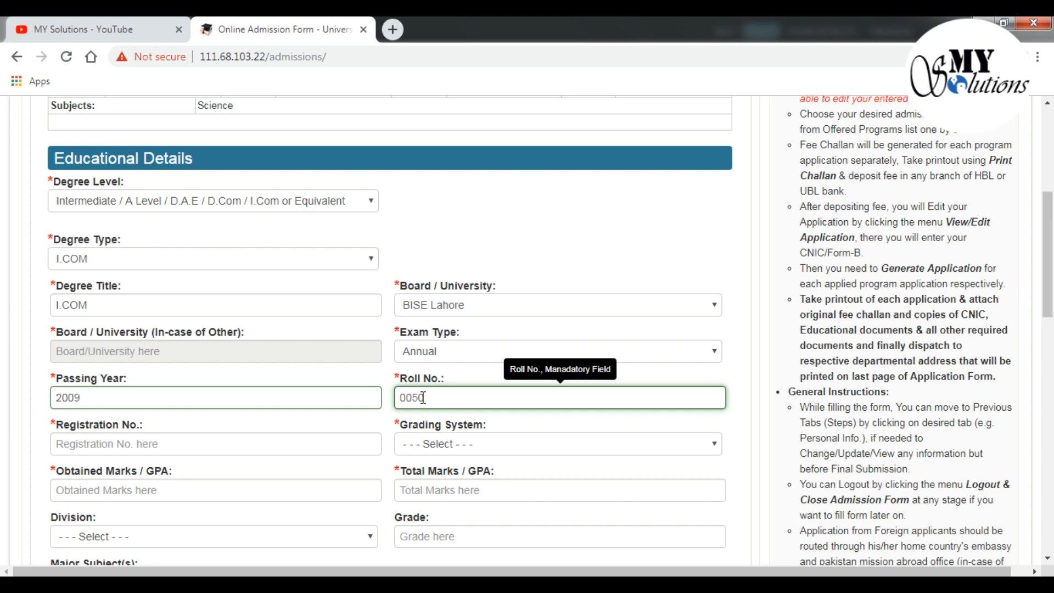
pyautogui.click(166, 444)
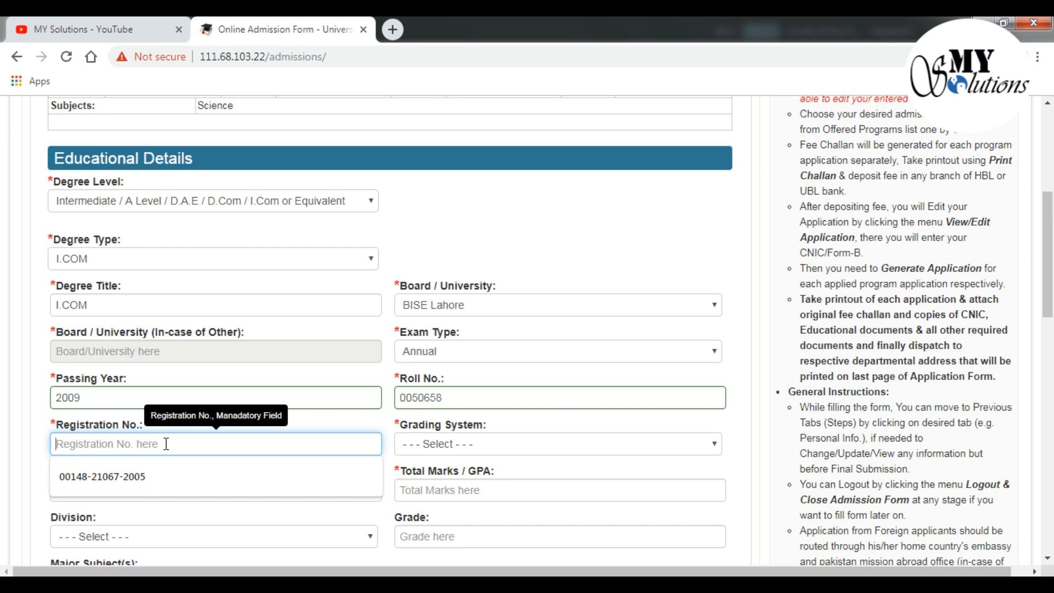
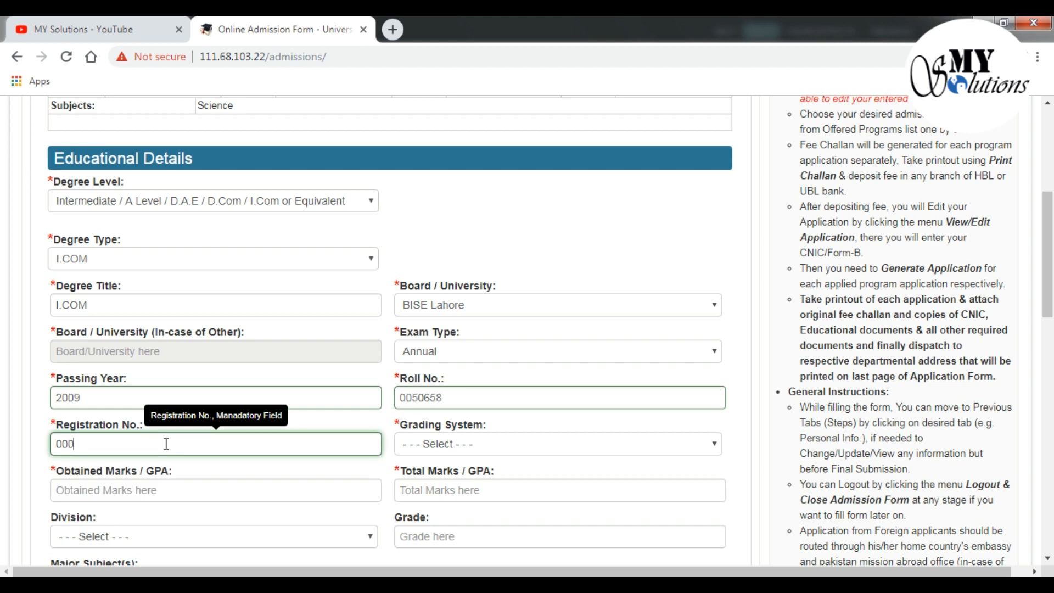
# Set grading system to Marks with 758 obtained out of 1100
pyautogui.click(443, 446)
pyautogui.click(440, 476)
pyautogui.click(268, 484)
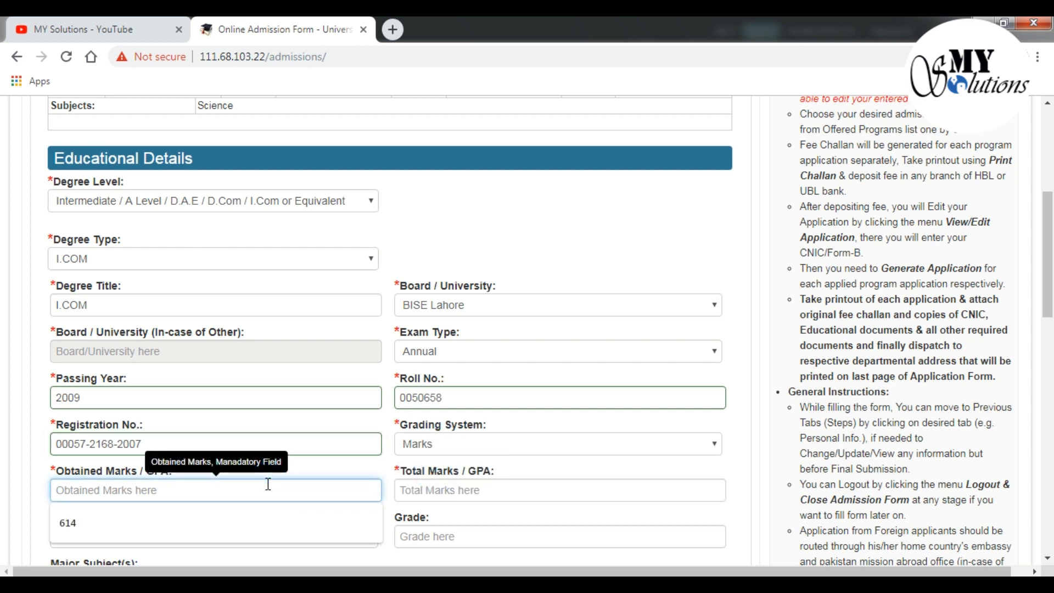
pyautogui.write('758')
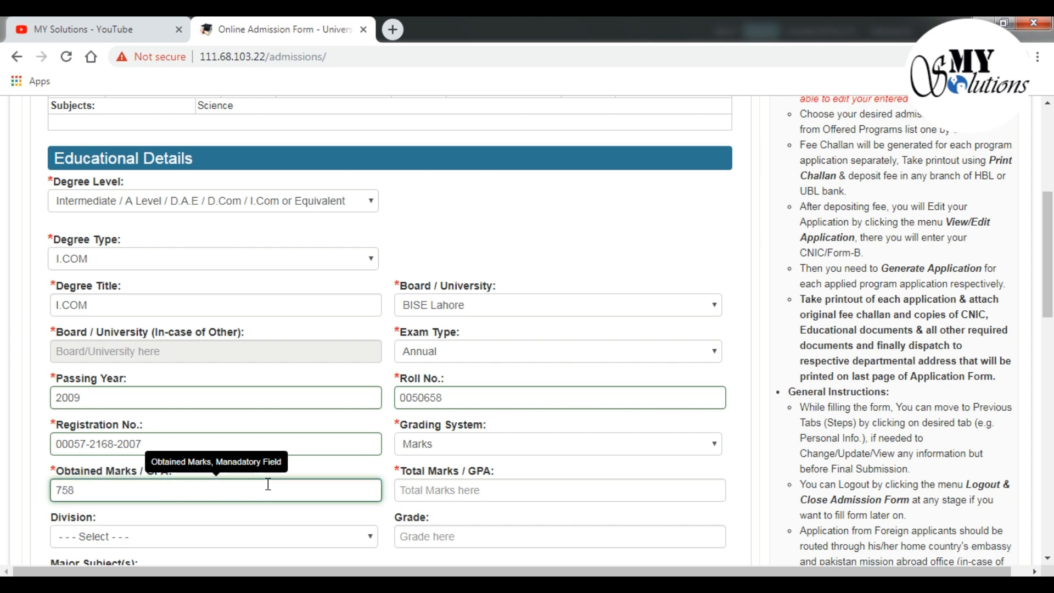
pyautogui.click(511, 488)
pyautogui.write('1100')
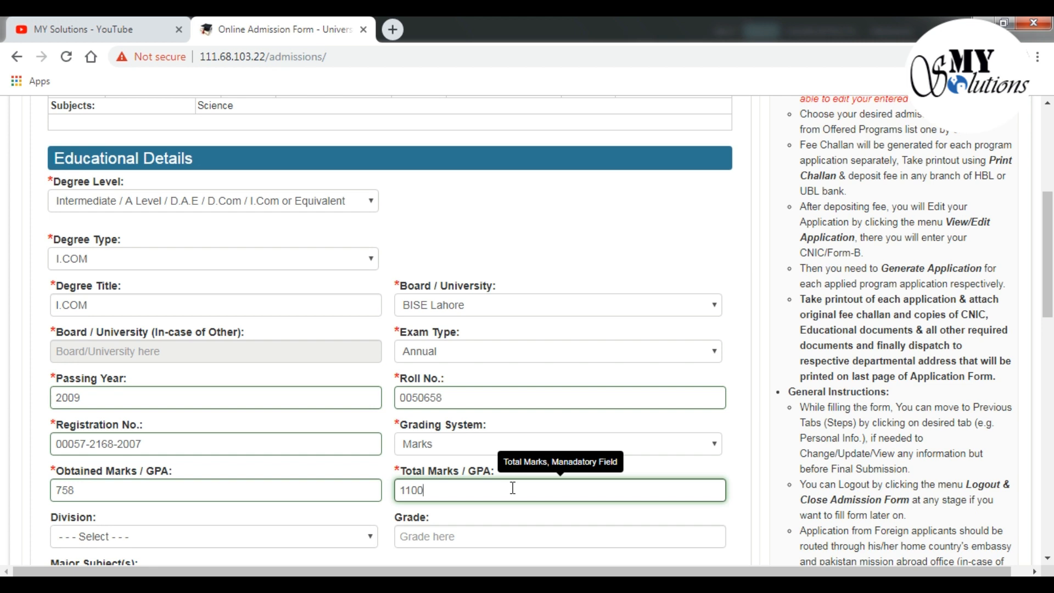
# Set division First, grade A, major subject Commerce, and submit the I.COM record
pyautogui.scroll(-1, 513, 488)
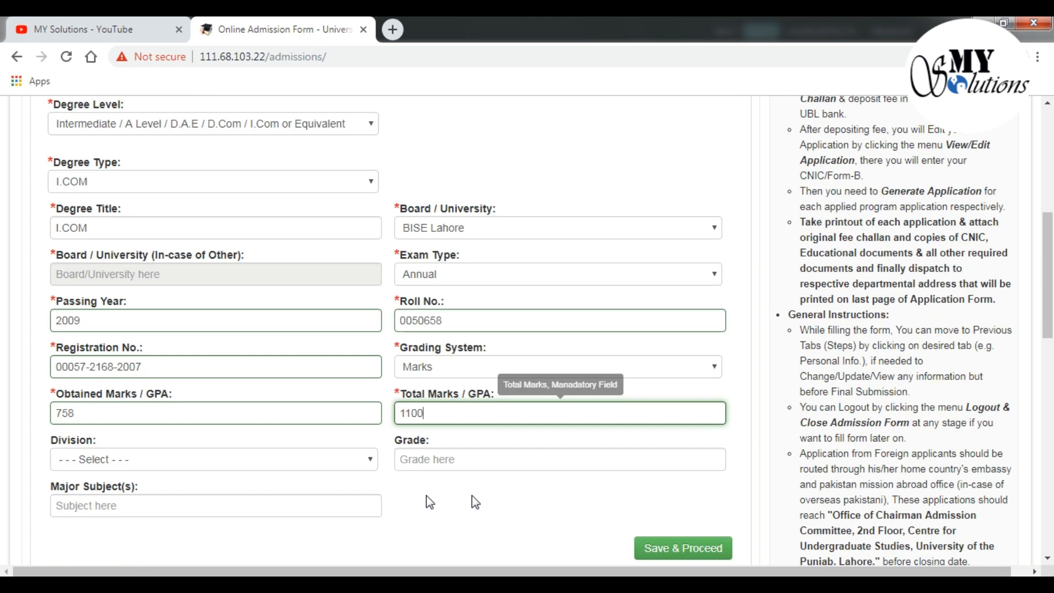
pyautogui.click(305, 452)
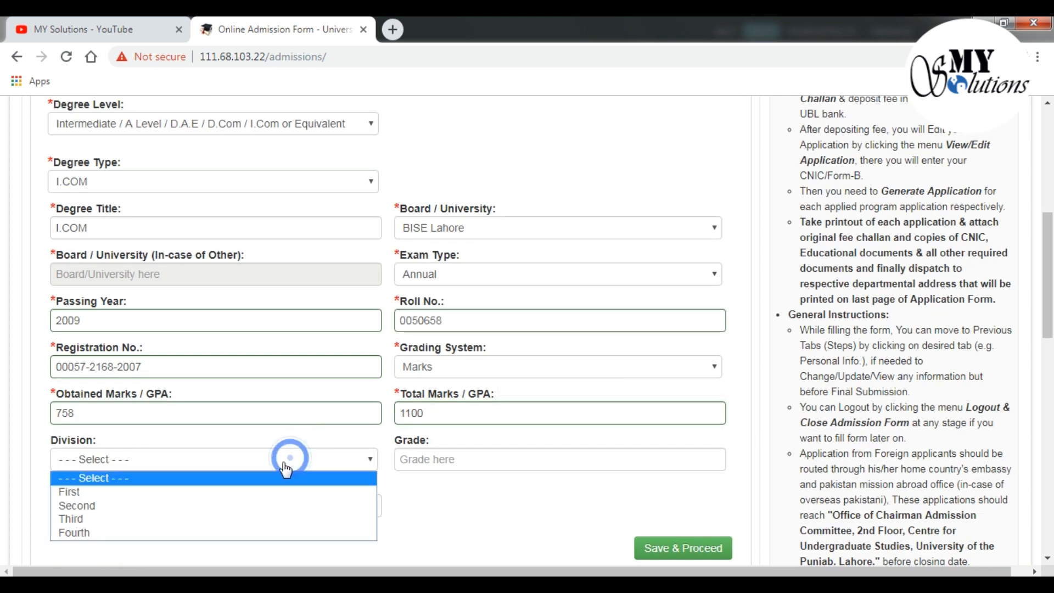
pyautogui.click(242, 493)
pyautogui.click(430, 458)
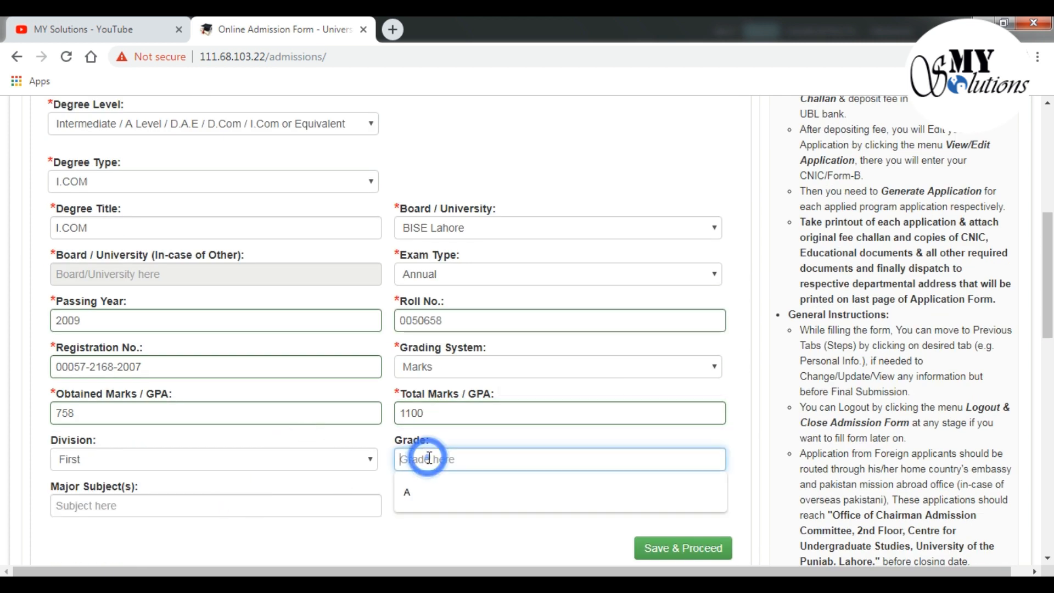
pyautogui.write('A')
pyautogui.click(350, 500)
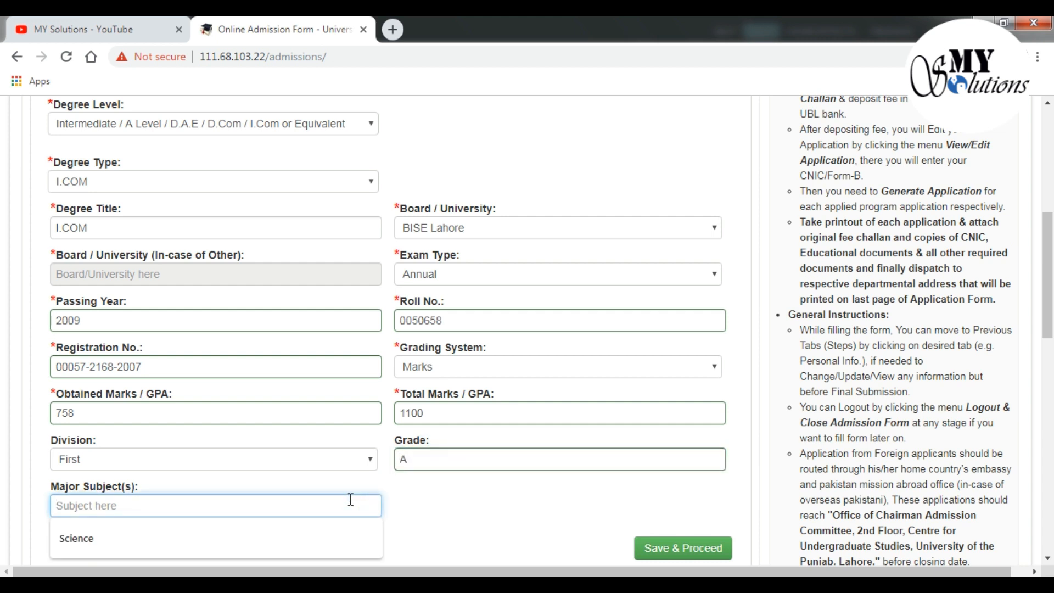
pyautogui.write('Co')
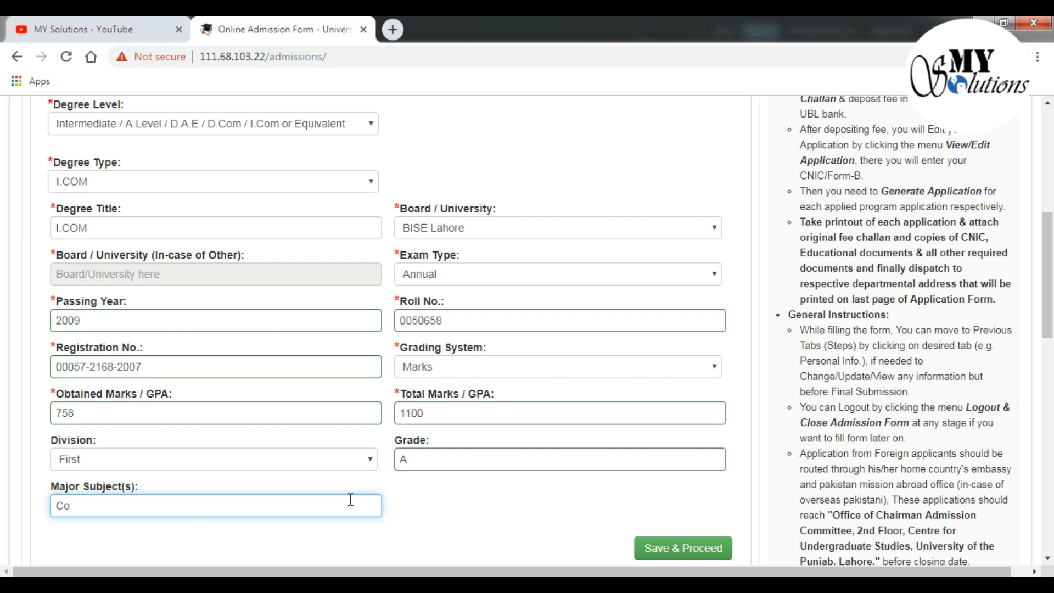
pyautogui.write('mmerce')
pyautogui.click(661, 552)
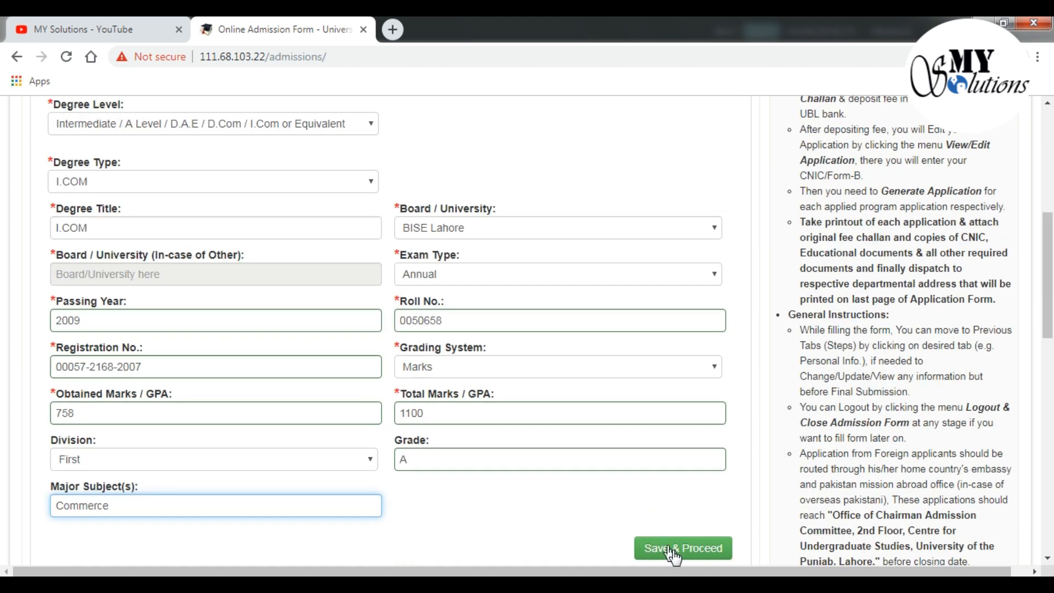
pyautogui.click(674, 551)
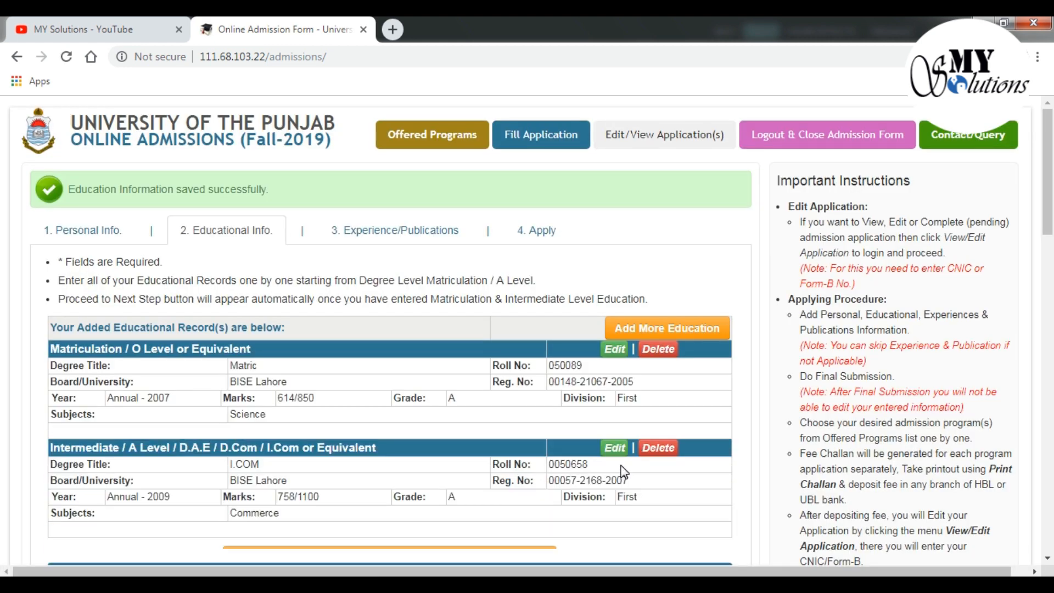
# Choose Bachelors 2-Years as degree level and mark the result as declared By Parts
pyautogui.scroll(-4, 419, 417)
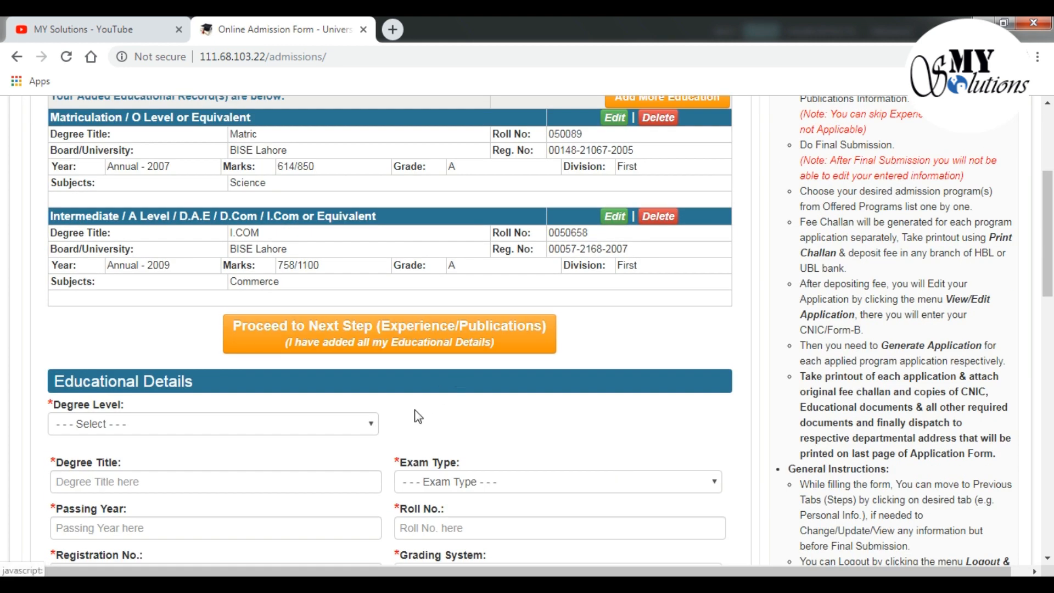
pyautogui.click(357, 424)
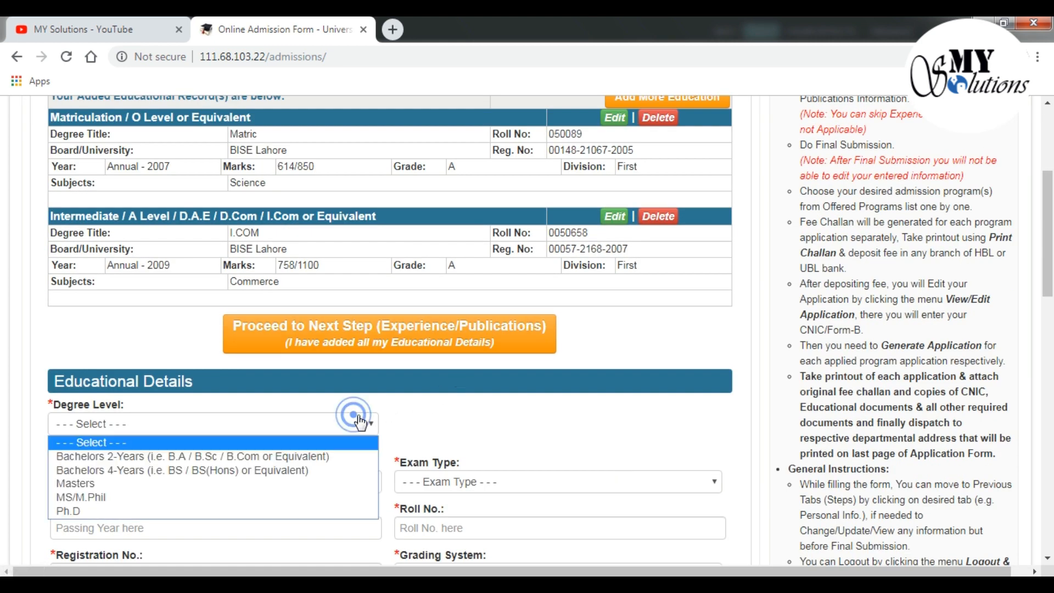
pyautogui.click(286, 463)
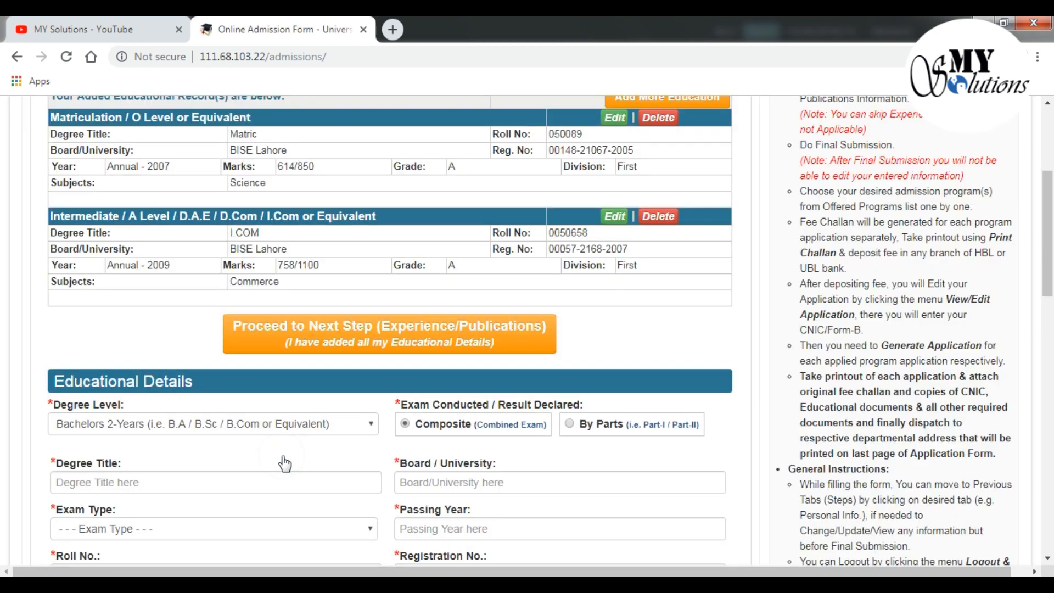
pyautogui.scroll(-3, 305, 448)
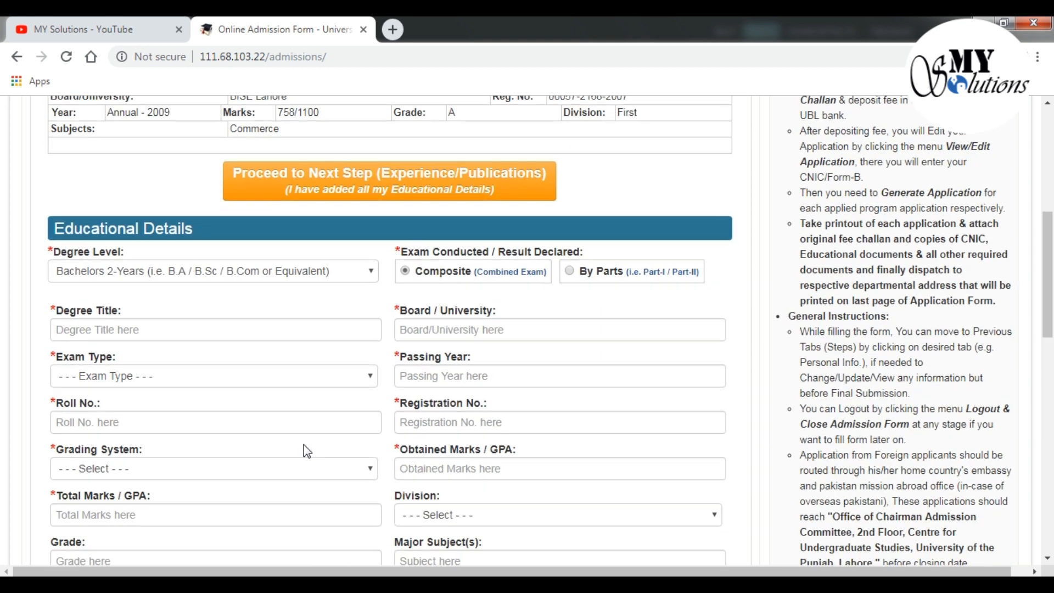
pyautogui.click(370, 270)
pyautogui.click(369, 267)
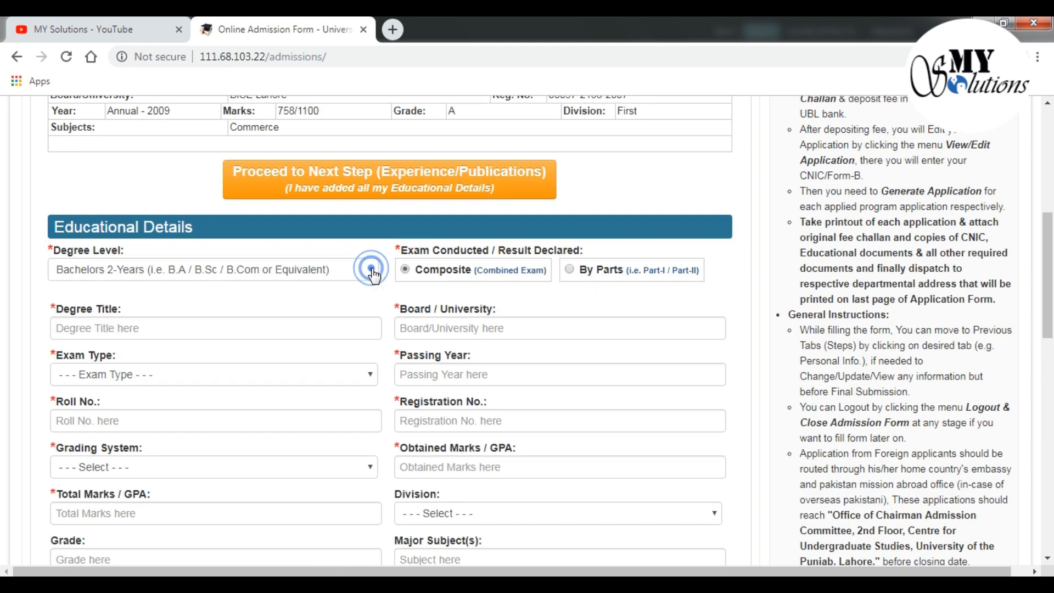
pyautogui.click(527, 279)
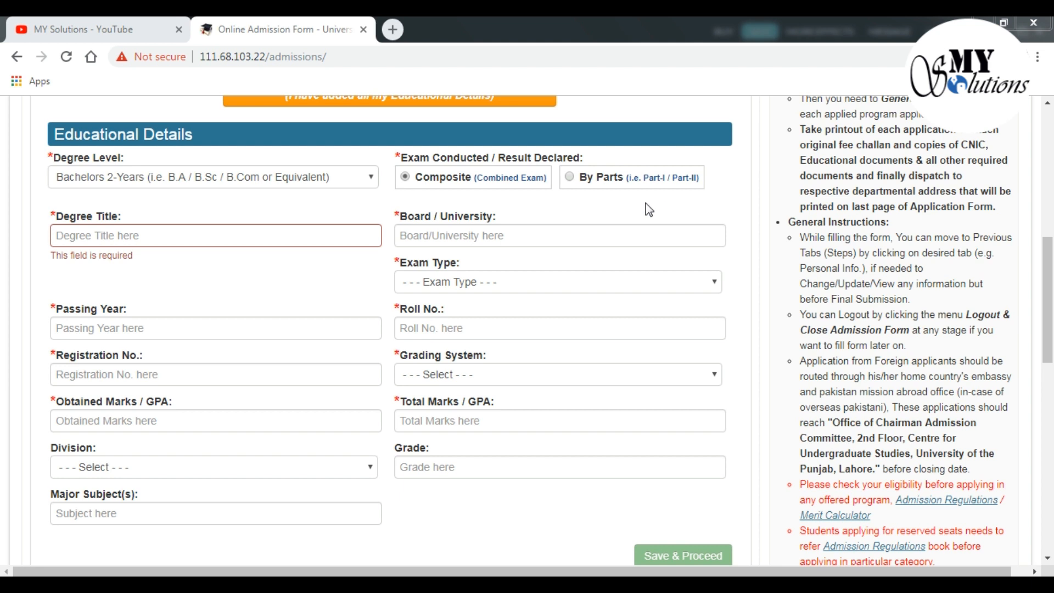
pyautogui.click(574, 182)
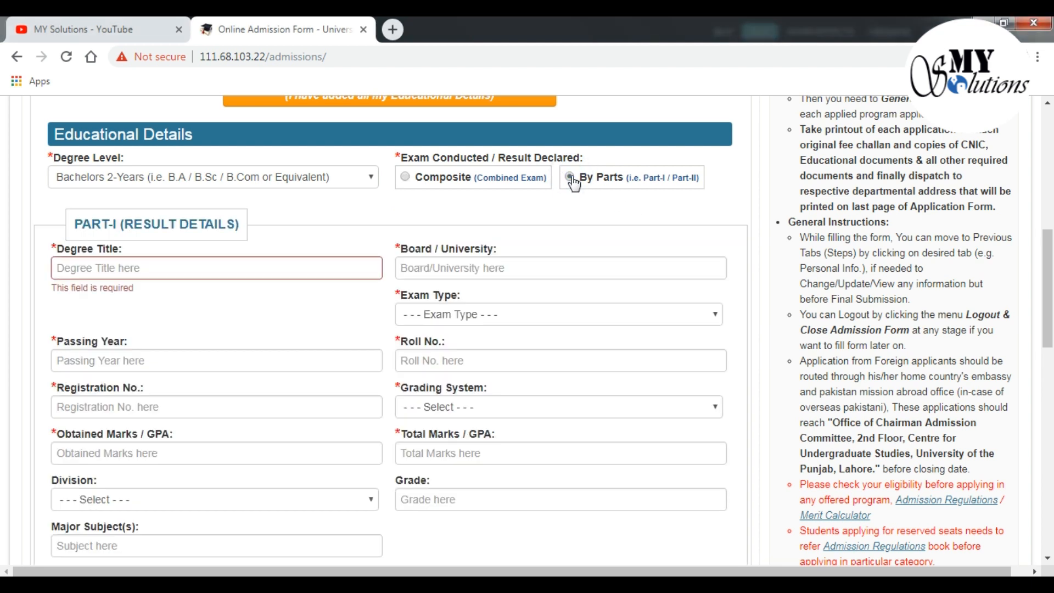
# Enter Part-I degree title 'B. Com' with board Punjab University, Lahore
pyautogui.click(259, 267)
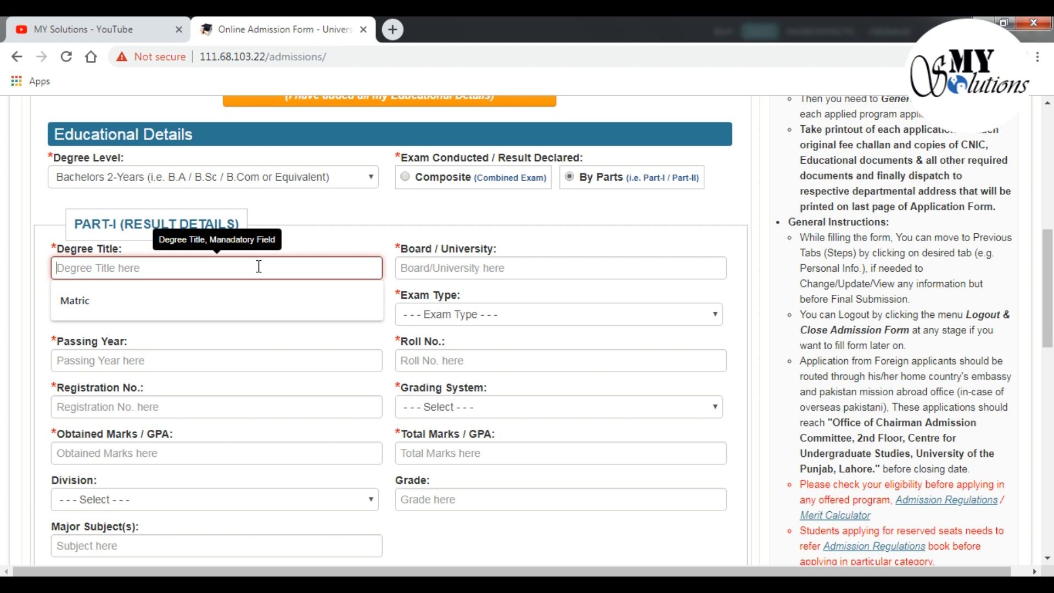
pyautogui.write('B. Com')
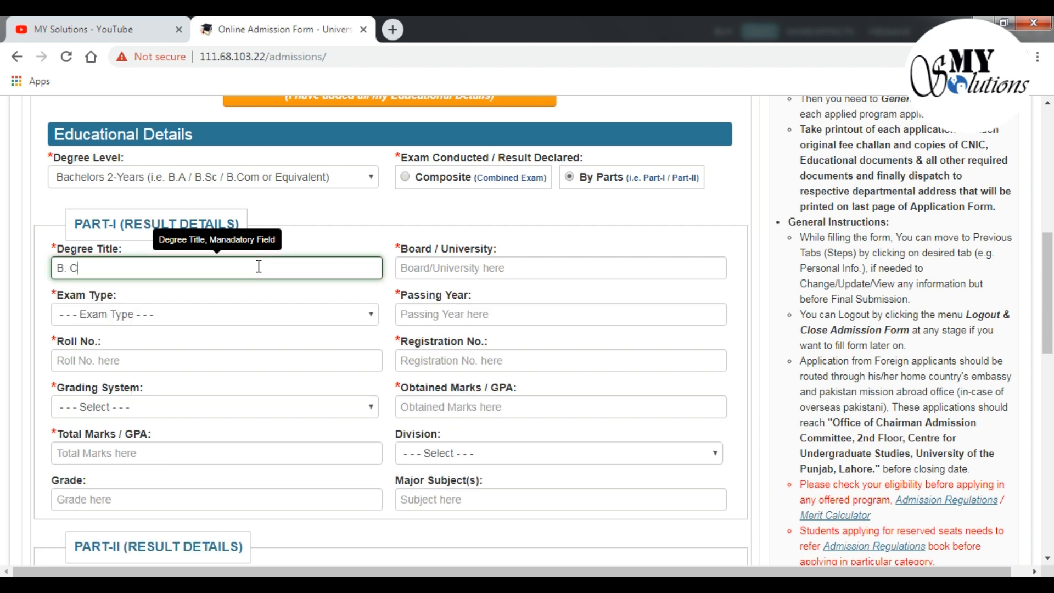
pyautogui.click(443, 272)
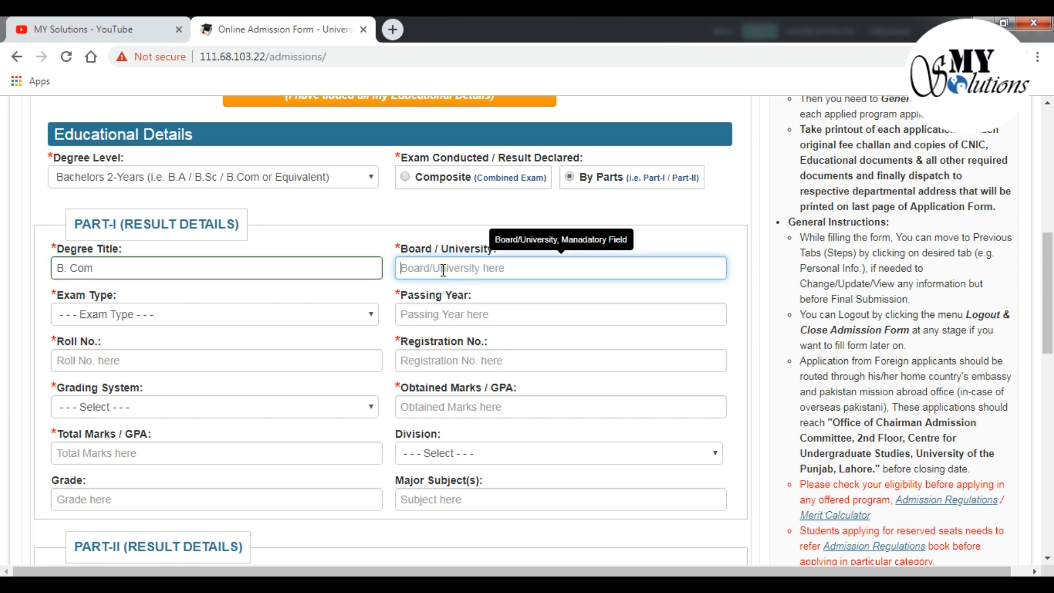
pyautogui.write('Punjab')
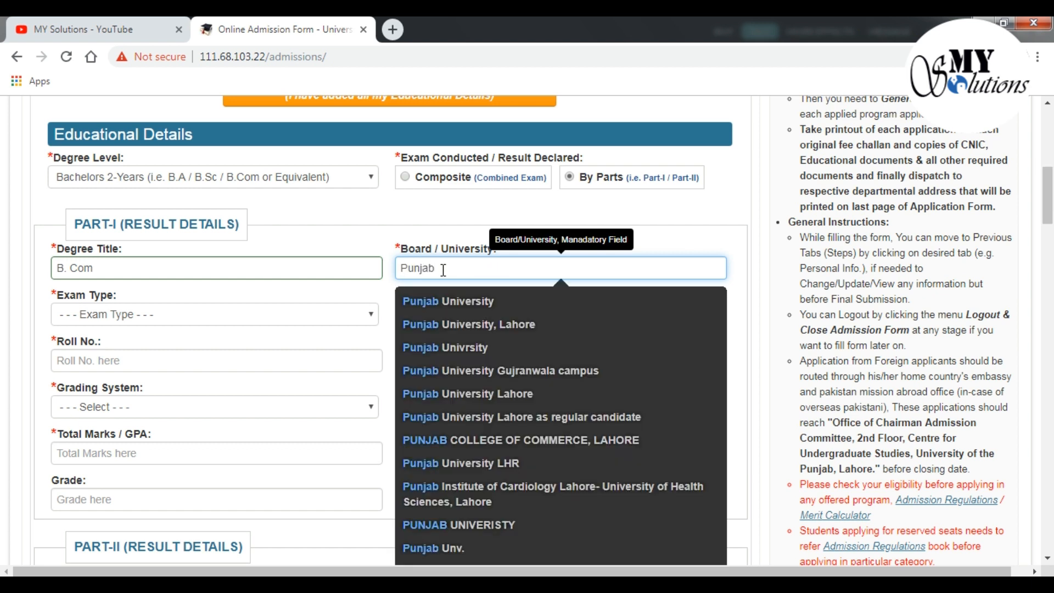
pyautogui.click(456, 325)
# Set Part-I exam type Annual, passing year 2010, and enter roll and registration numbers
pyautogui.click(351, 315)
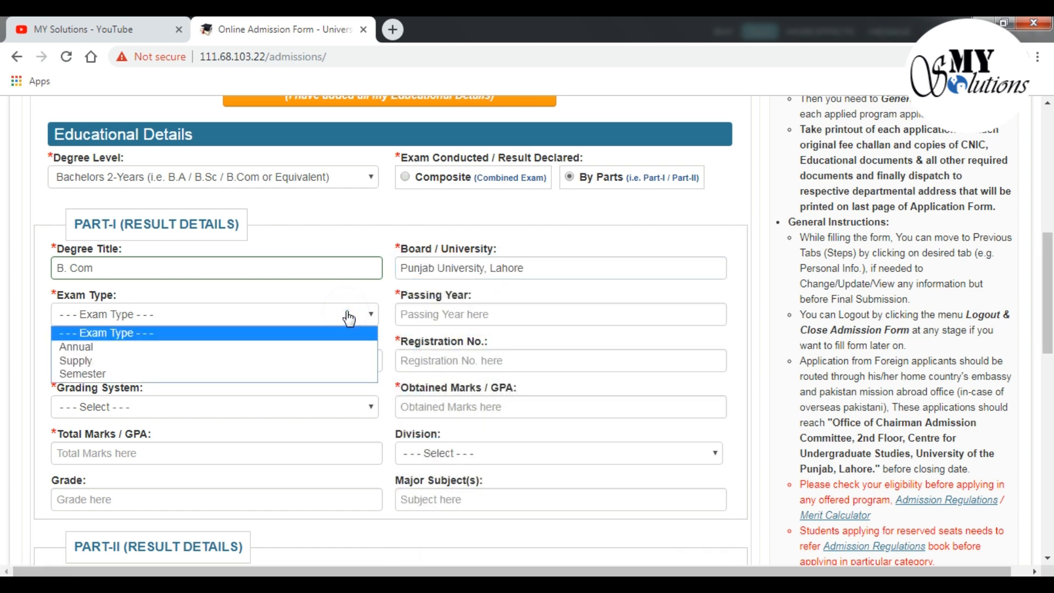
pyautogui.click(307, 348)
pyautogui.click(433, 318)
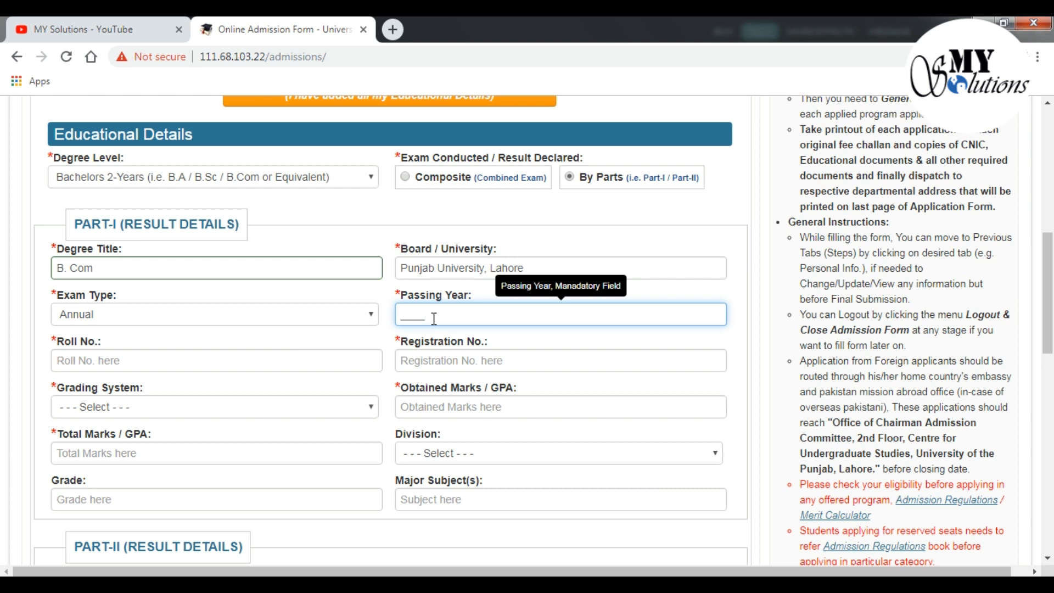
pyautogui.write('2010')
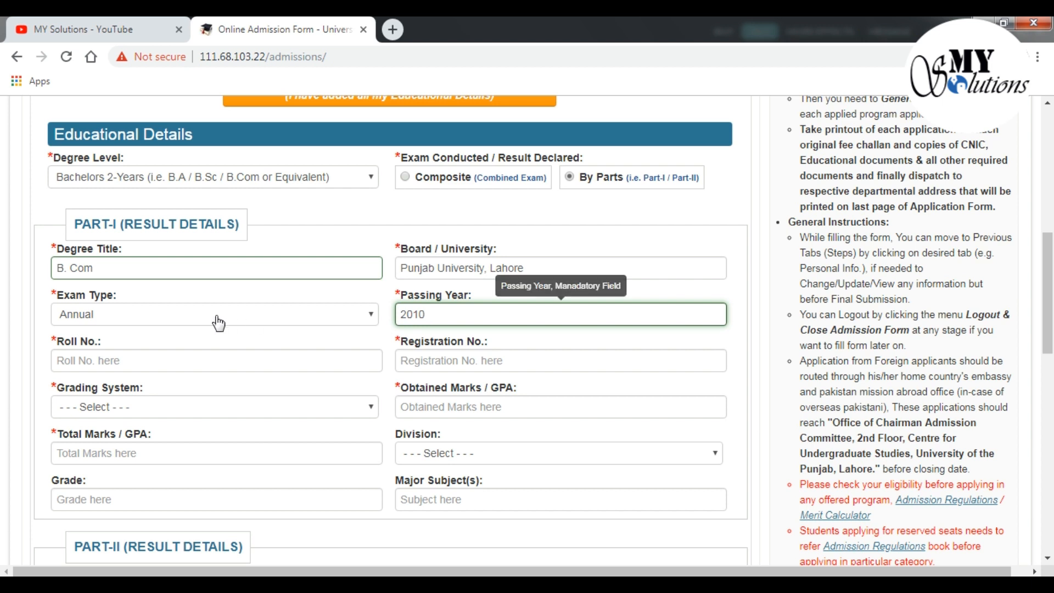
pyautogui.click(144, 364)
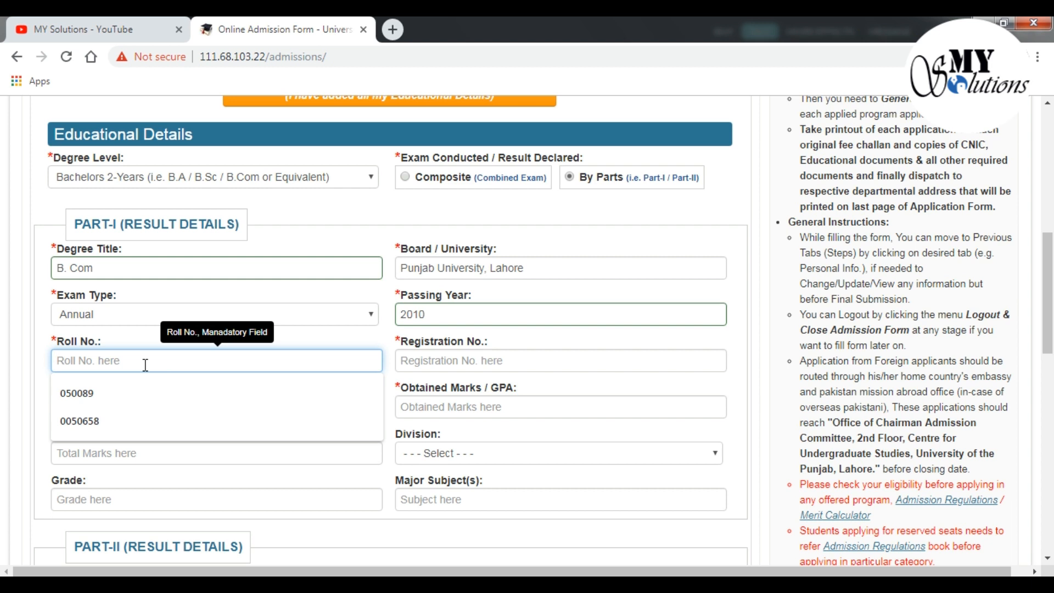
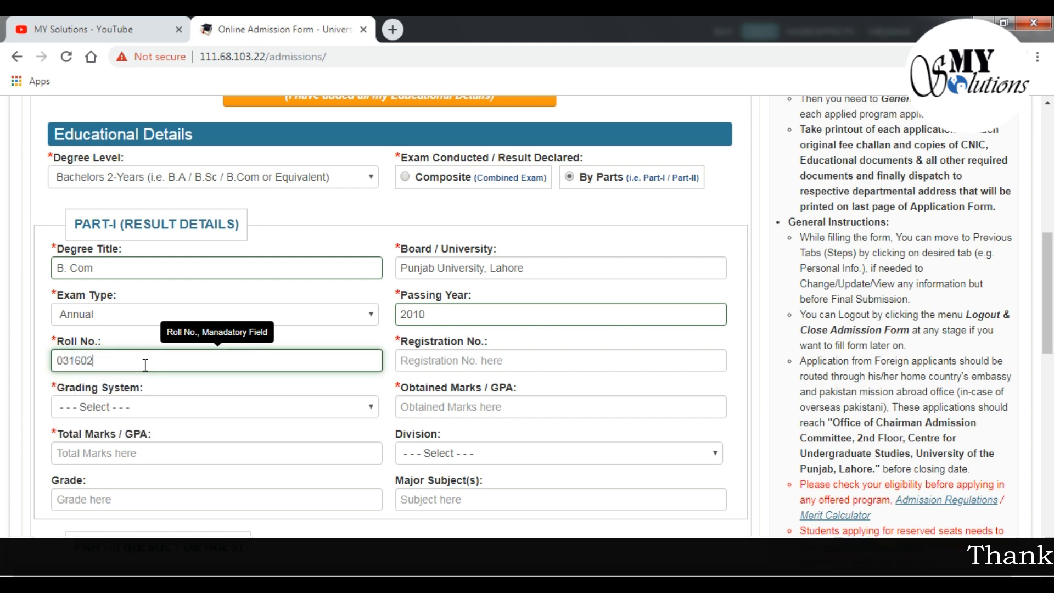
pyautogui.click(415, 363)
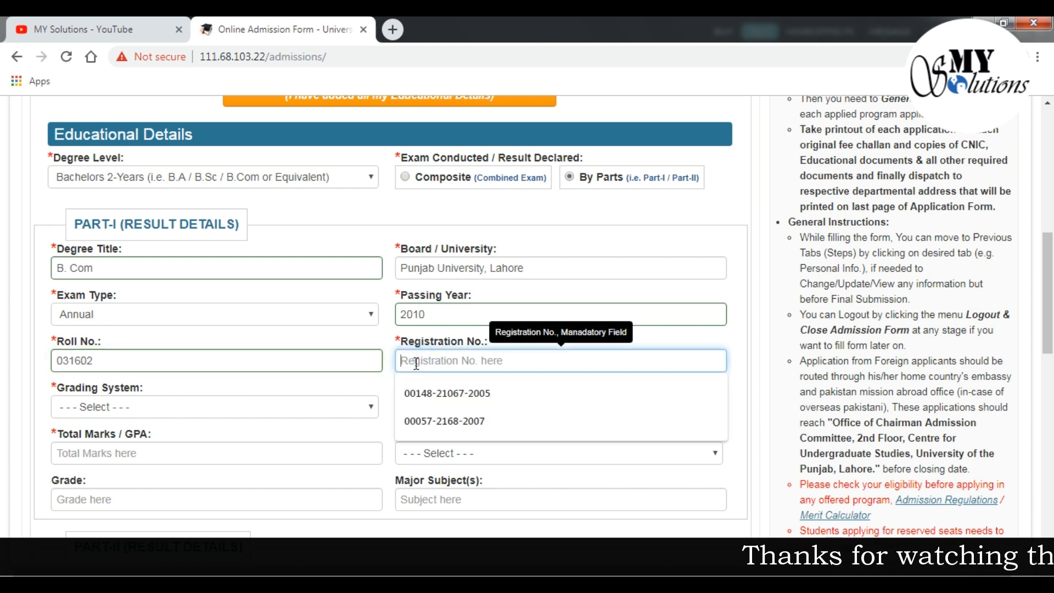
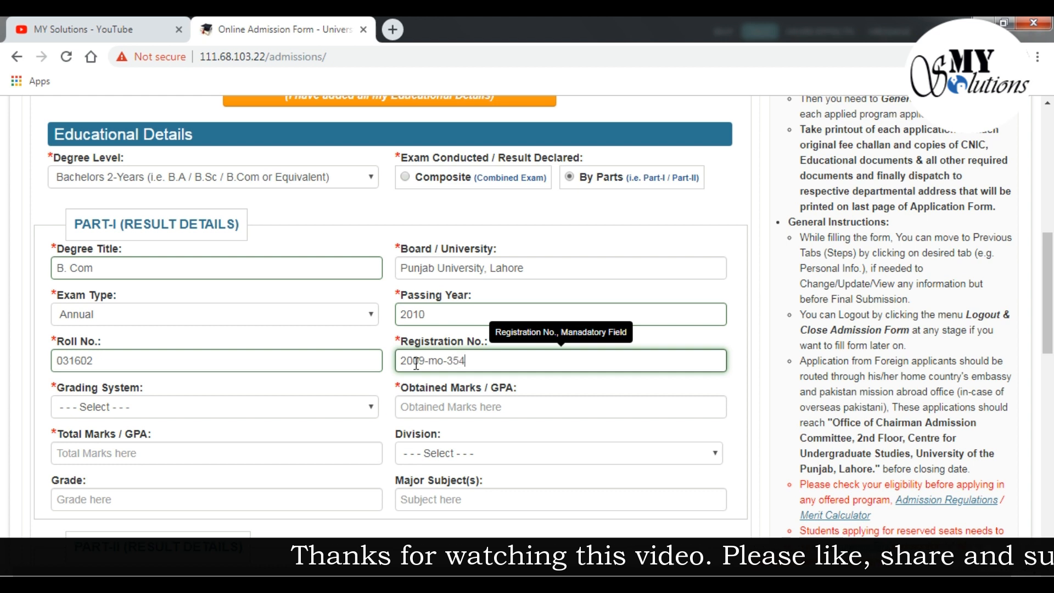
# Set Part-I grading to Marks with 520 obtained out of 760
pyautogui.click(294, 409)
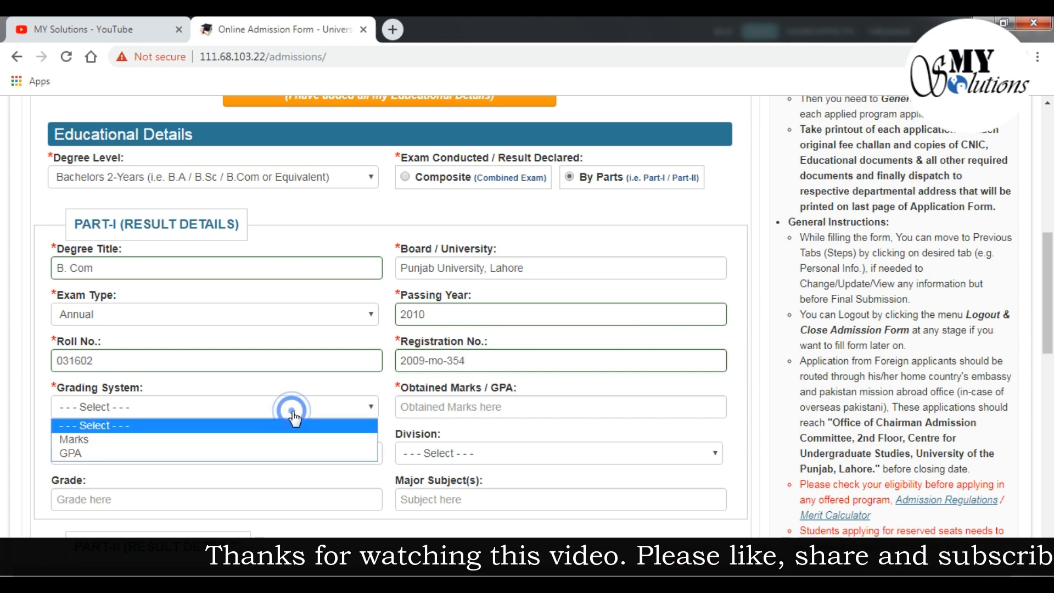
pyautogui.click(271, 438)
pyautogui.click(415, 406)
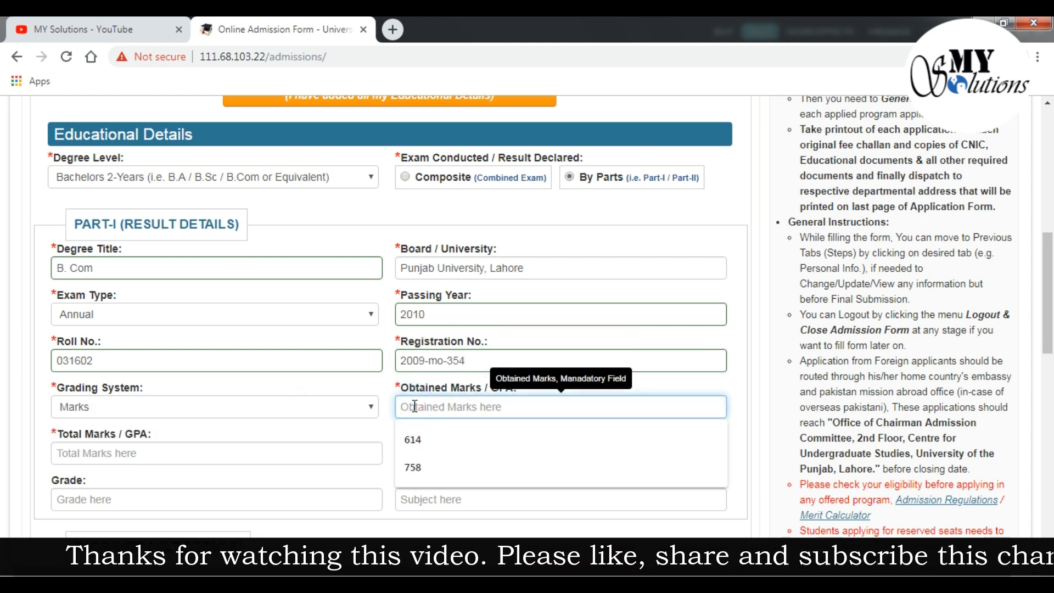
pyautogui.write('20')
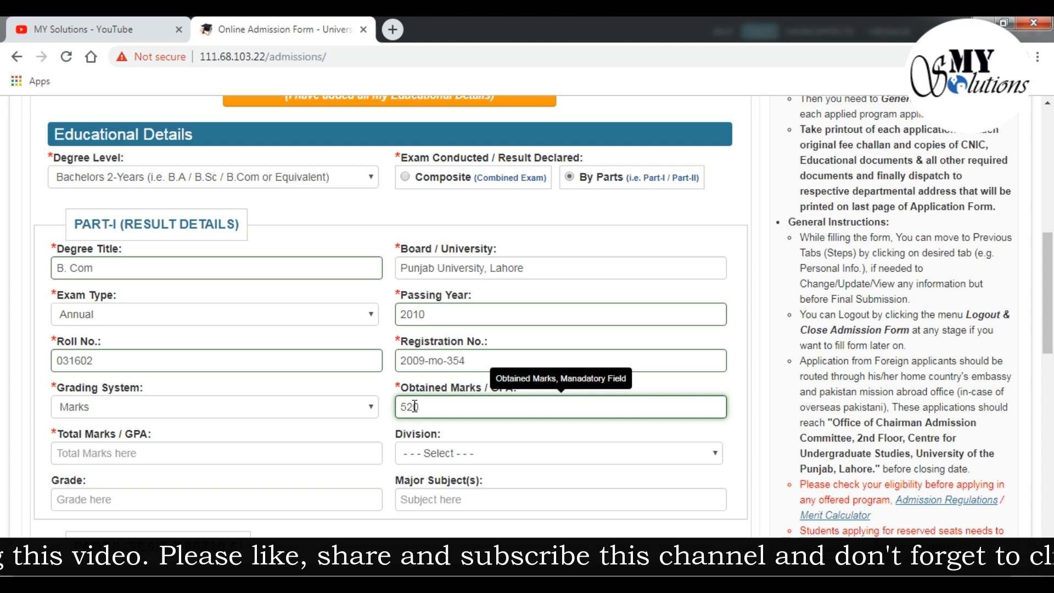
pyautogui.click(279, 449)
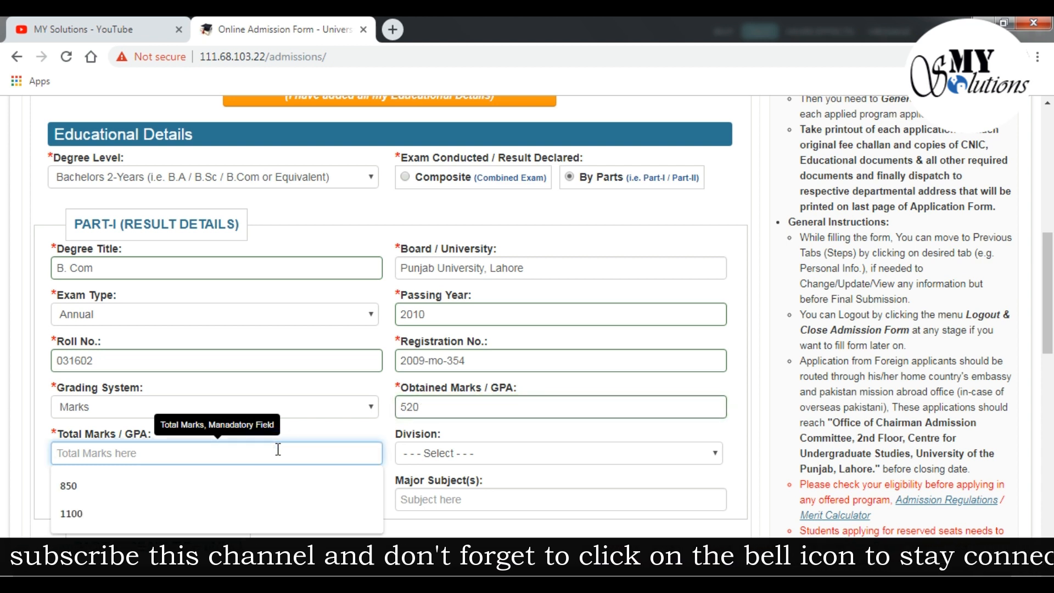
pyautogui.write('760')
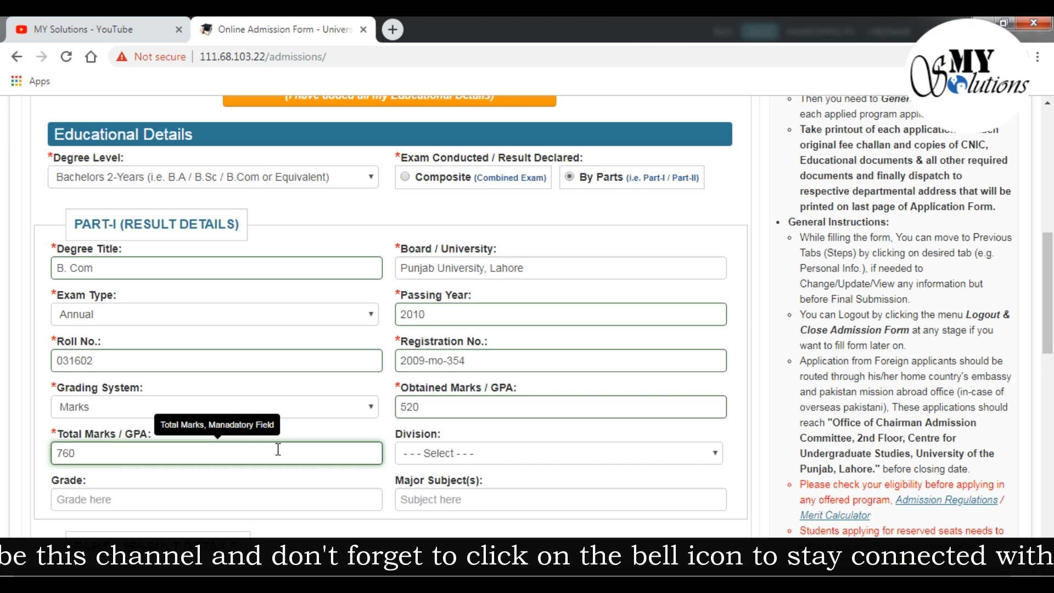
# Set Part-I division First, grade A, and major subject Commerce
pyautogui.click(485, 461)
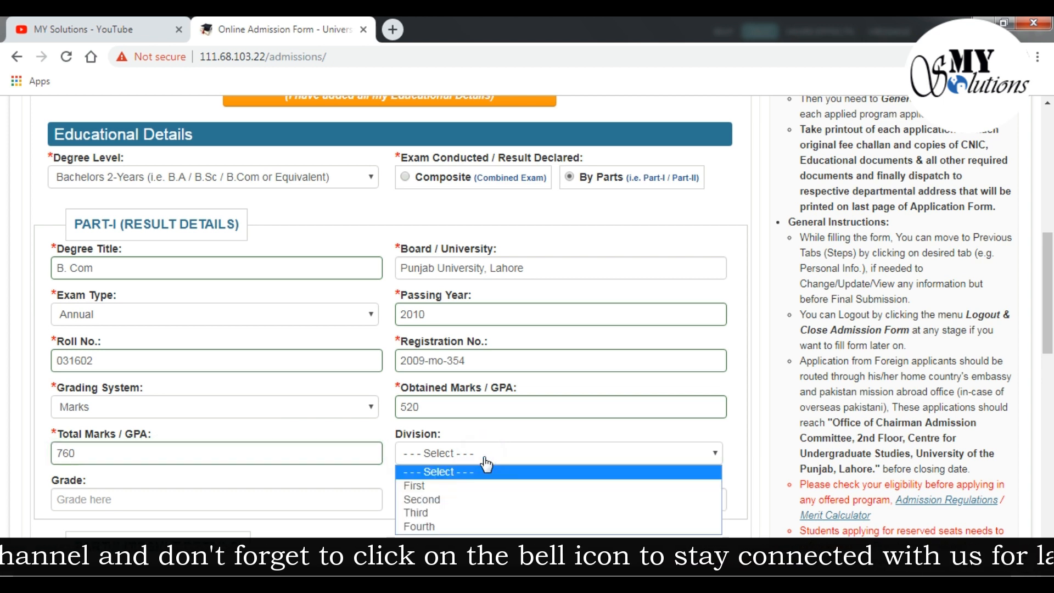
pyautogui.click(461, 488)
pyautogui.click(367, 497)
pyautogui.write('A')
pyautogui.click(518, 496)
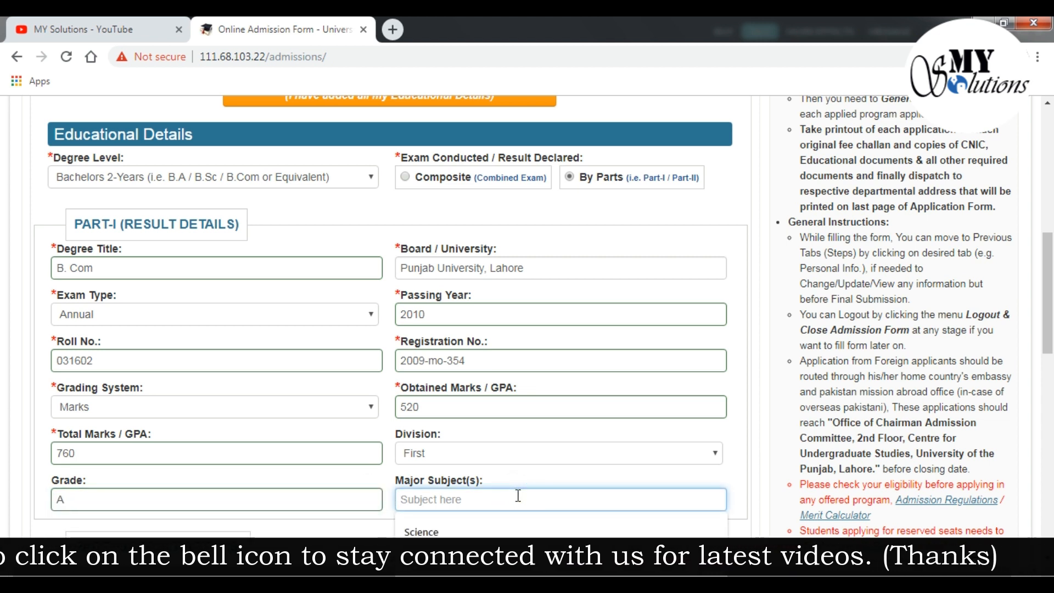
pyautogui.click(524, 553)
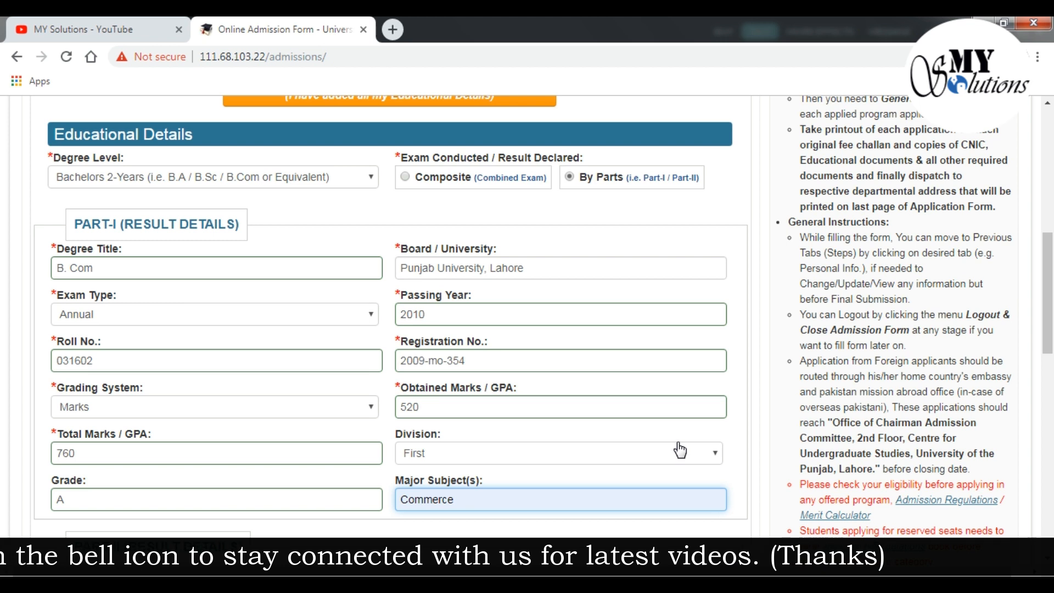
pyautogui.scroll(-4, 680, 450)
# Enter 'B.Com' as the Part-II degree title
pyautogui.click(236, 365)
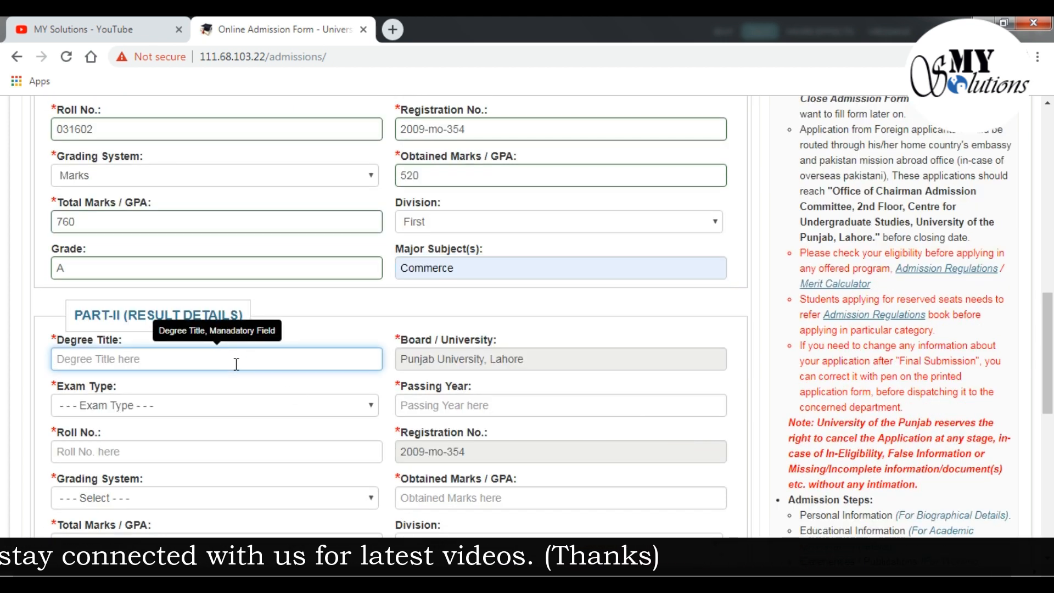
pyautogui.write('B')
pyautogui.press('BackSpace')
pyautogui.write('B.')
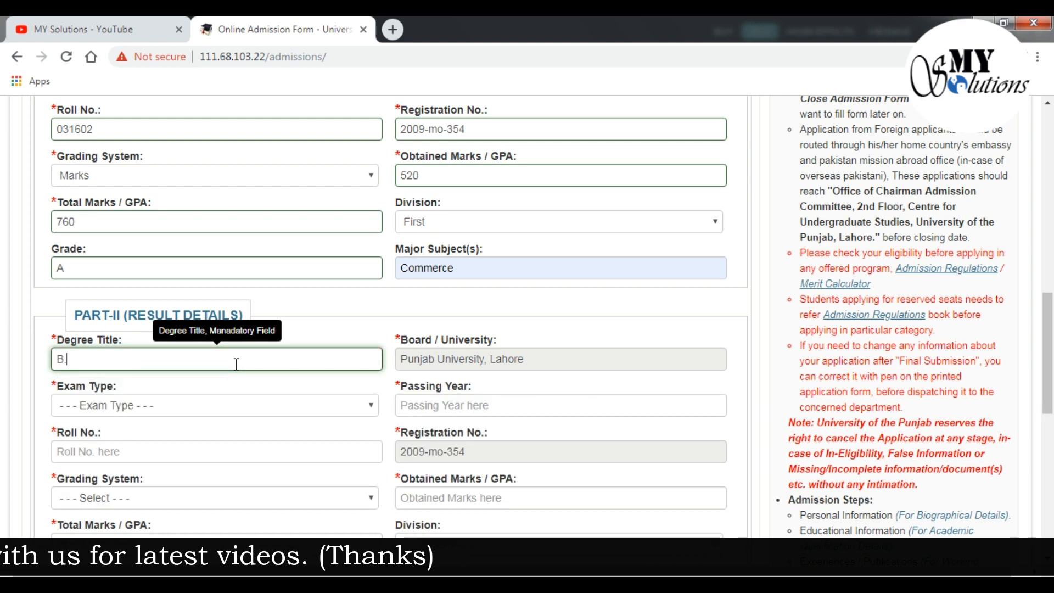
pyautogui.write('C')
pyautogui.press('BackSpace')
pyautogui.write('Com')
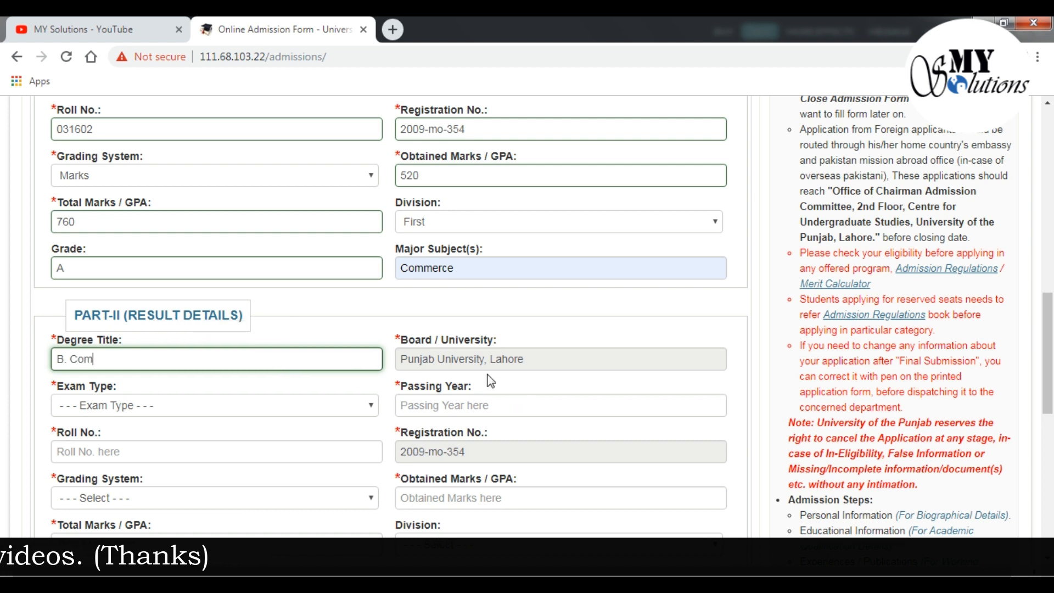
# Set Part-II exam type Annual, passing year 2011, and enter the roll number
pyautogui.click(275, 417)
pyautogui.click(221, 437)
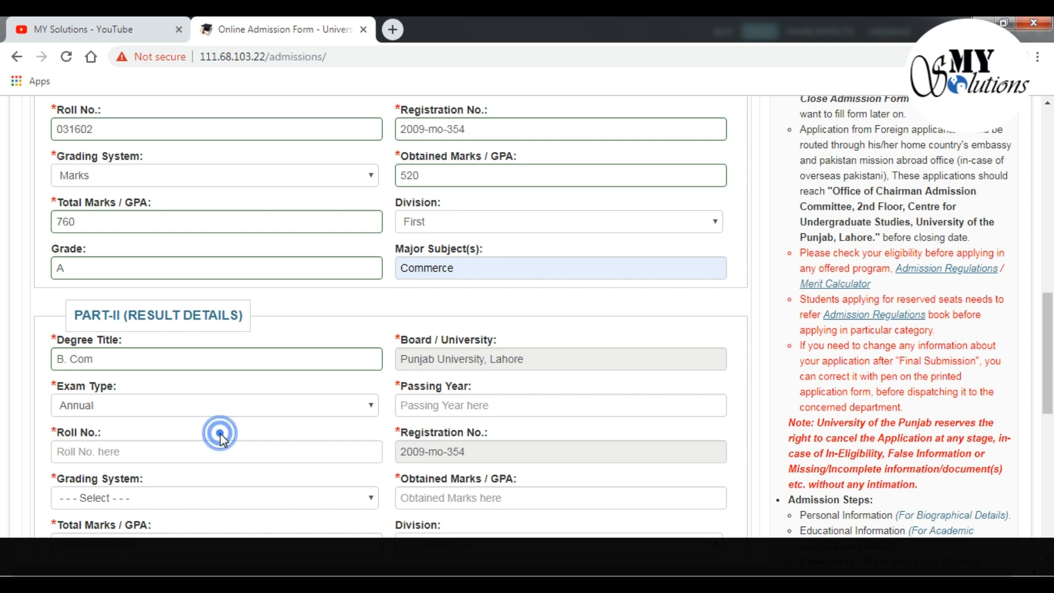
pyautogui.click(412, 407)
pyautogui.write('2011')
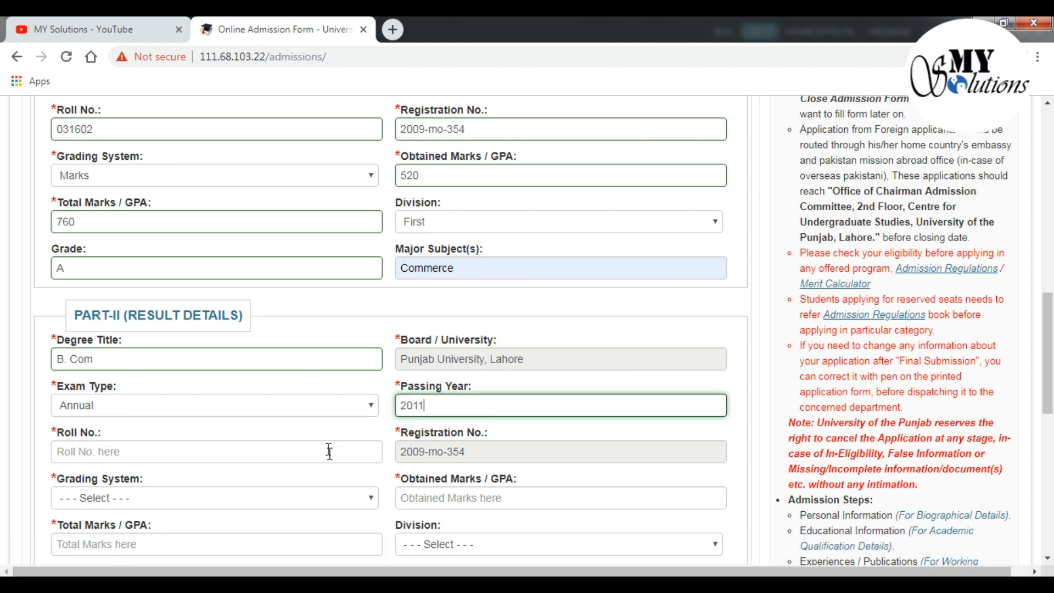
pyautogui.click(328, 450)
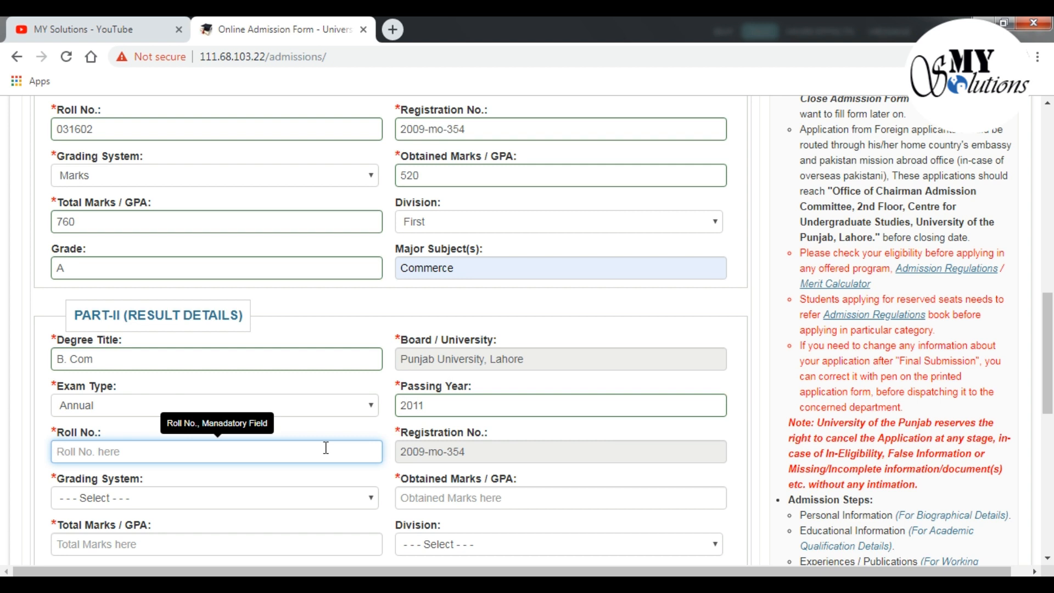
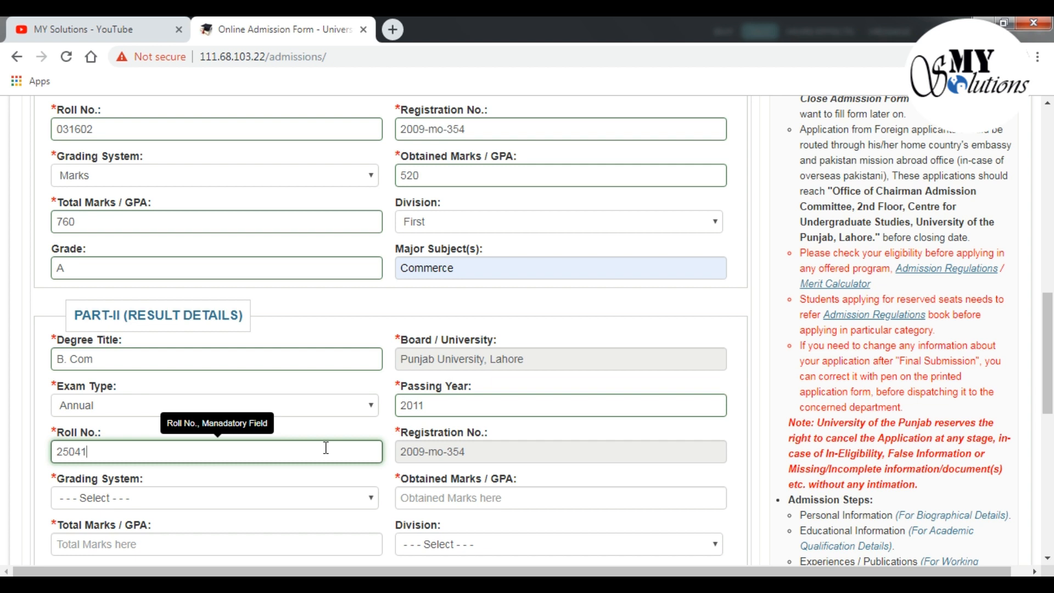
# Set Part-II grading to Marks with 498 obtained out of 740
pyautogui.click(268, 500)
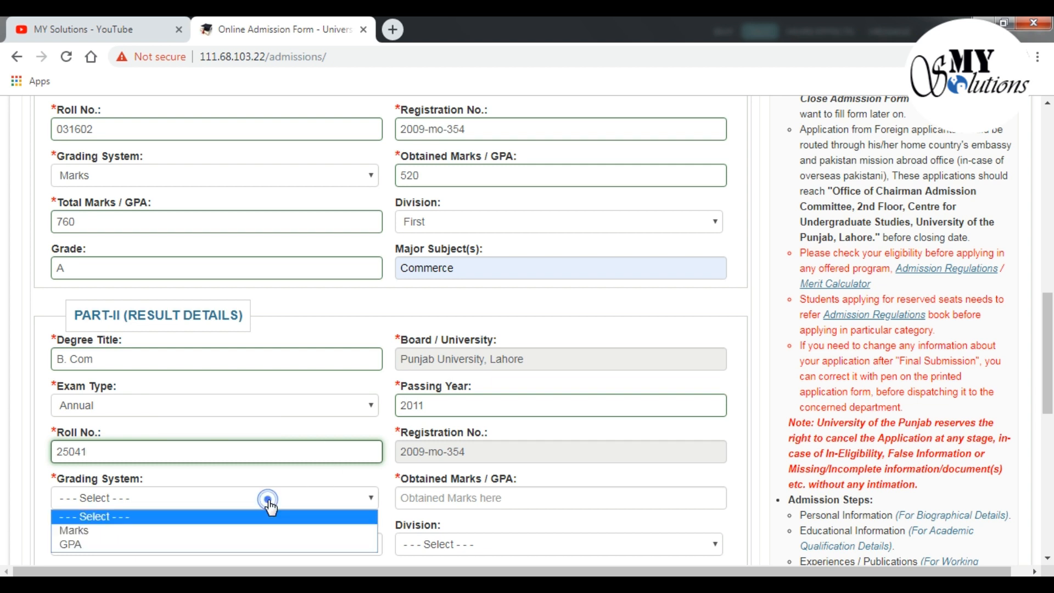
pyautogui.click(252, 531)
pyautogui.click(412, 497)
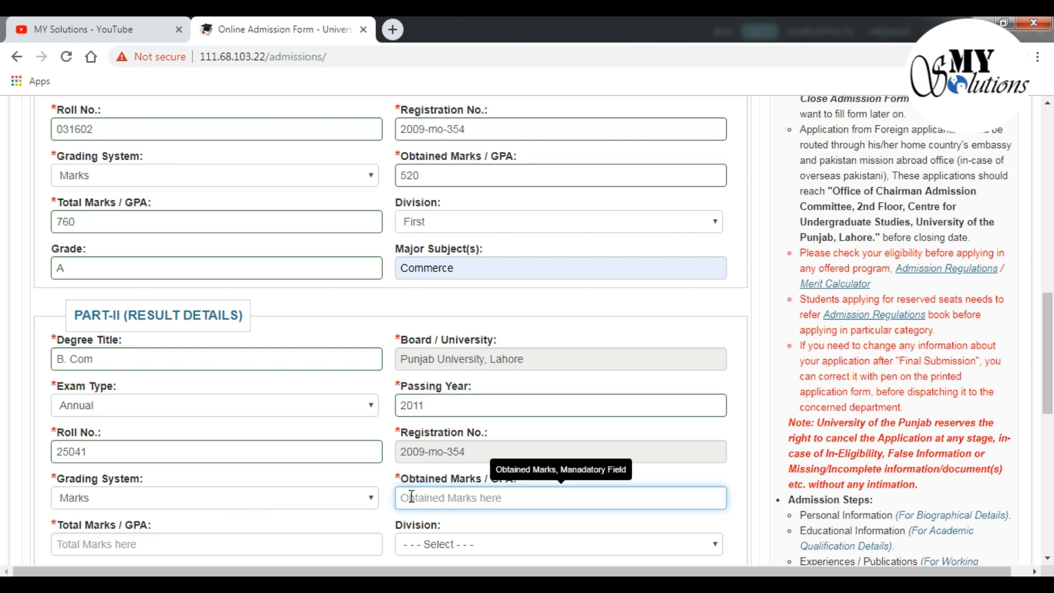
pyautogui.write('438')
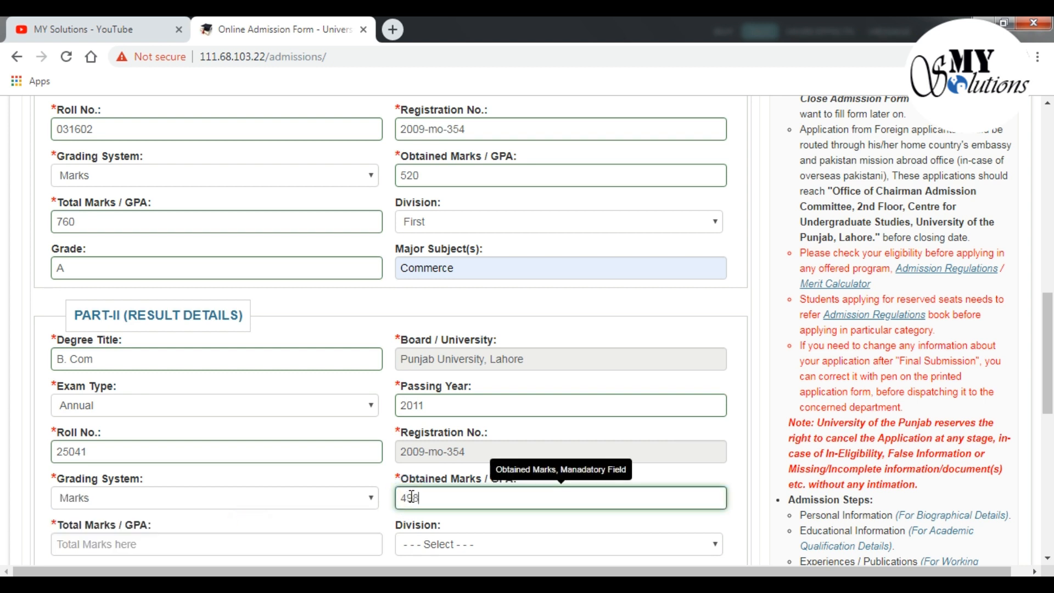
pyautogui.click(325, 541)
pyautogui.scroll(-3, 354, 514)
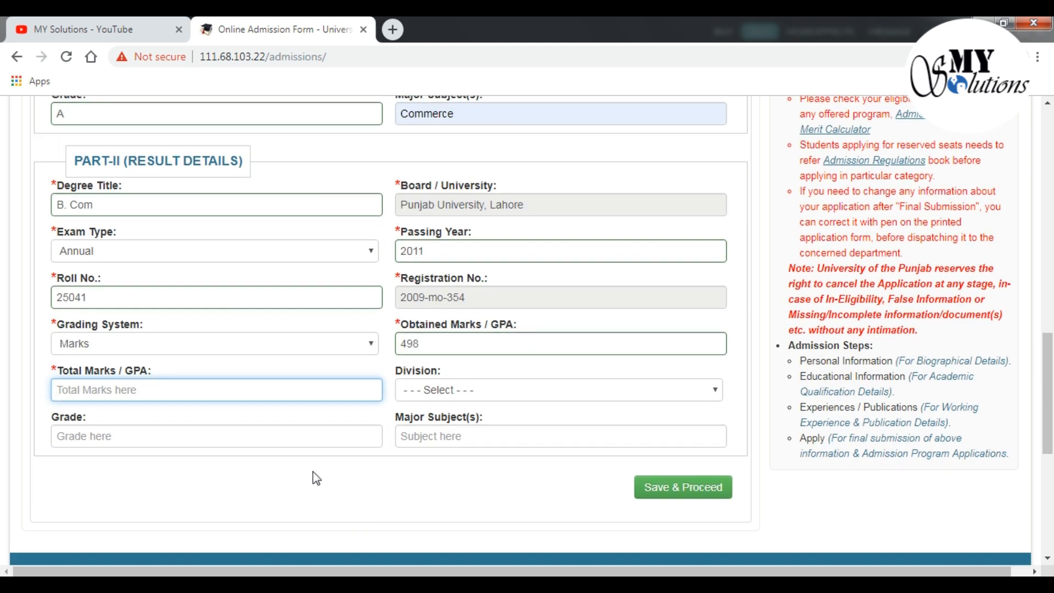
pyautogui.click(271, 390)
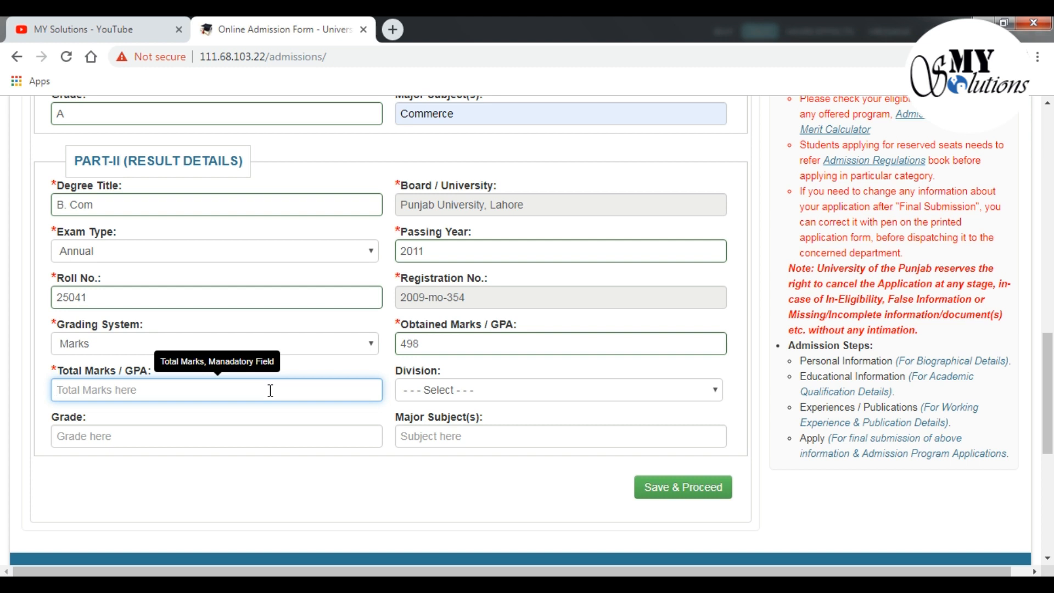
pyautogui.write('740')
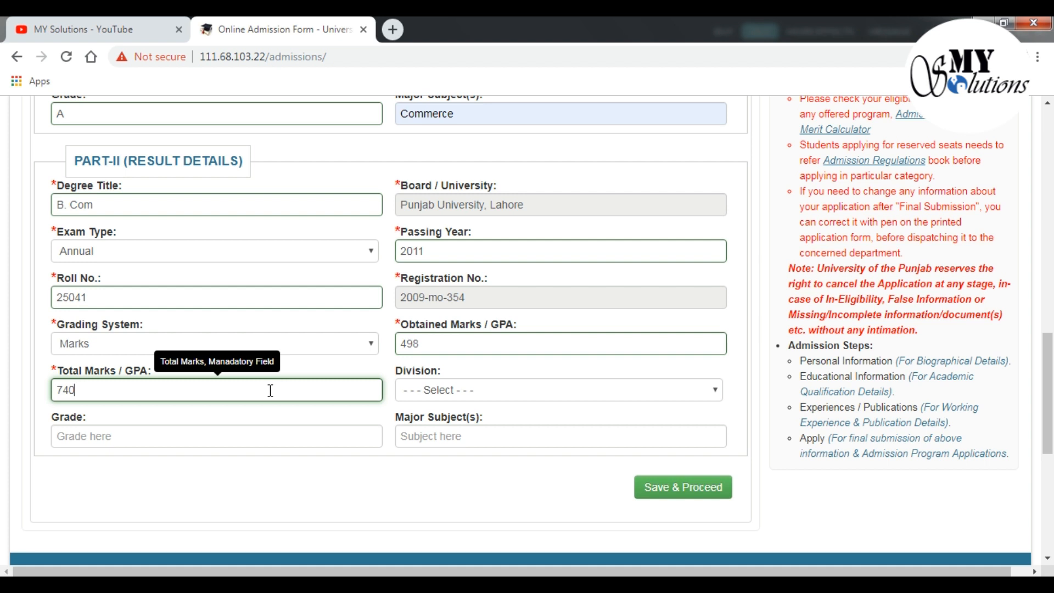
# Set division First, grade A, subject Commerce, and save the B. Com education record
pyautogui.click(447, 397)
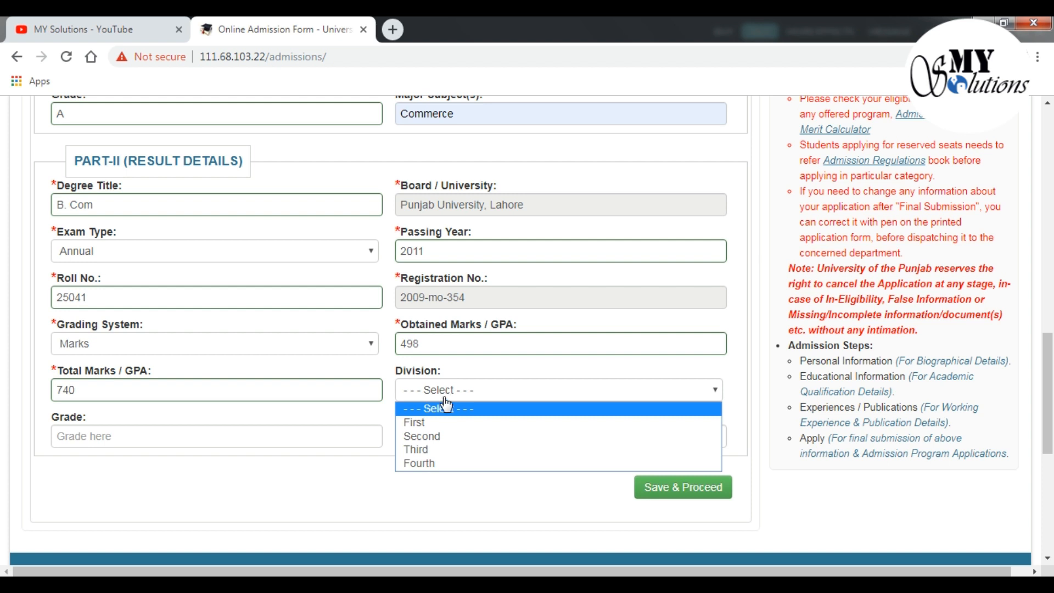
pyautogui.click(438, 423)
pyautogui.click(352, 432)
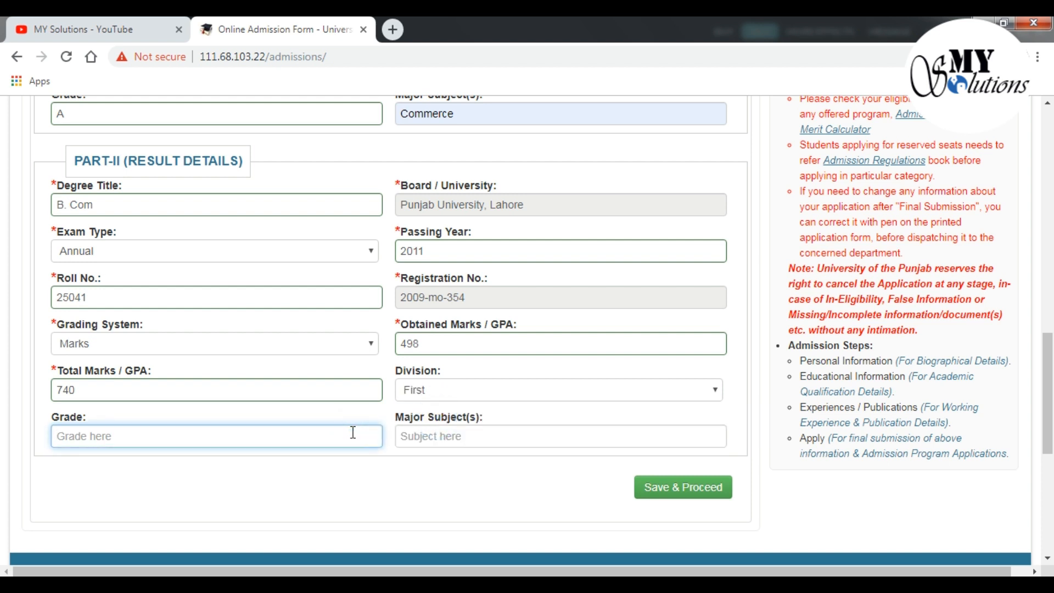
pyautogui.write('A')
pyautogui.click(437, 439)
pyautogui.write('c')
pyautogui.press('BackSpace')
pyautogui.write('Commerce')
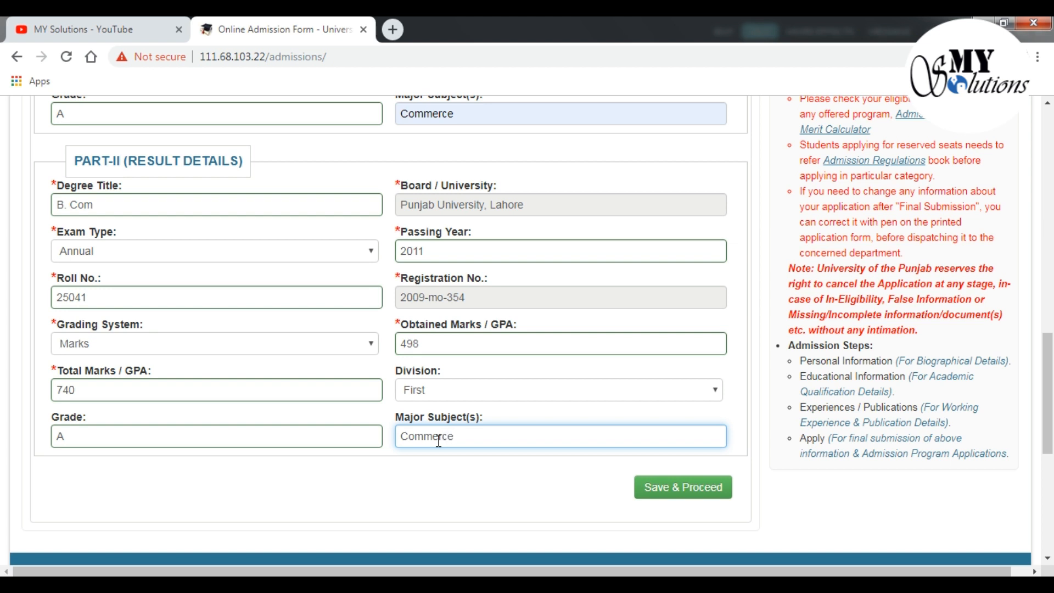
pyautogui.click(687, 487)
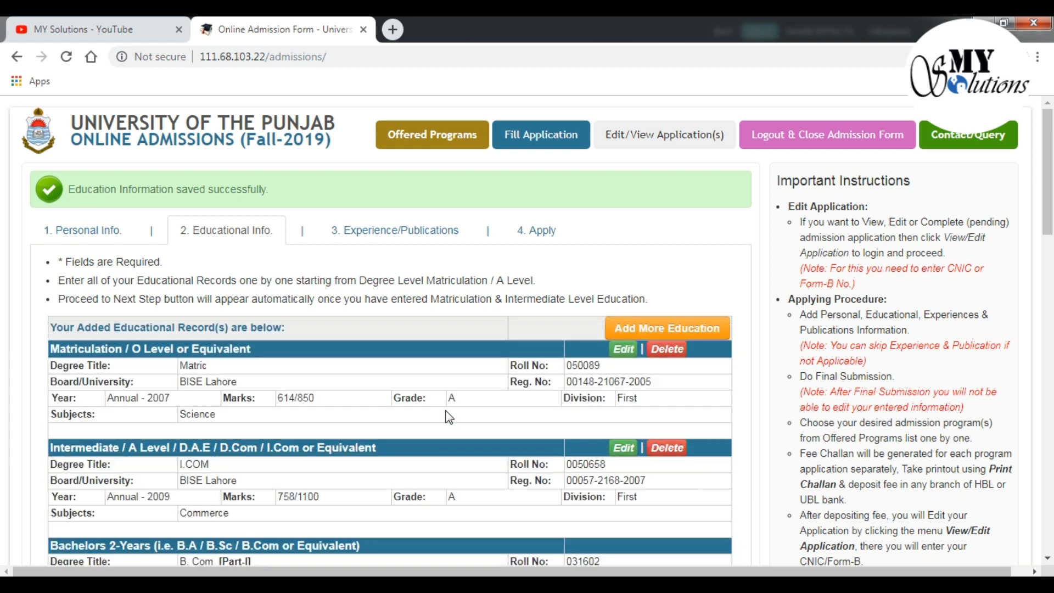
# Leave the saved B. Com Part-II record and confirm moving on to Experience/Publications
pyautogui.scroll(-2, 404, 398)
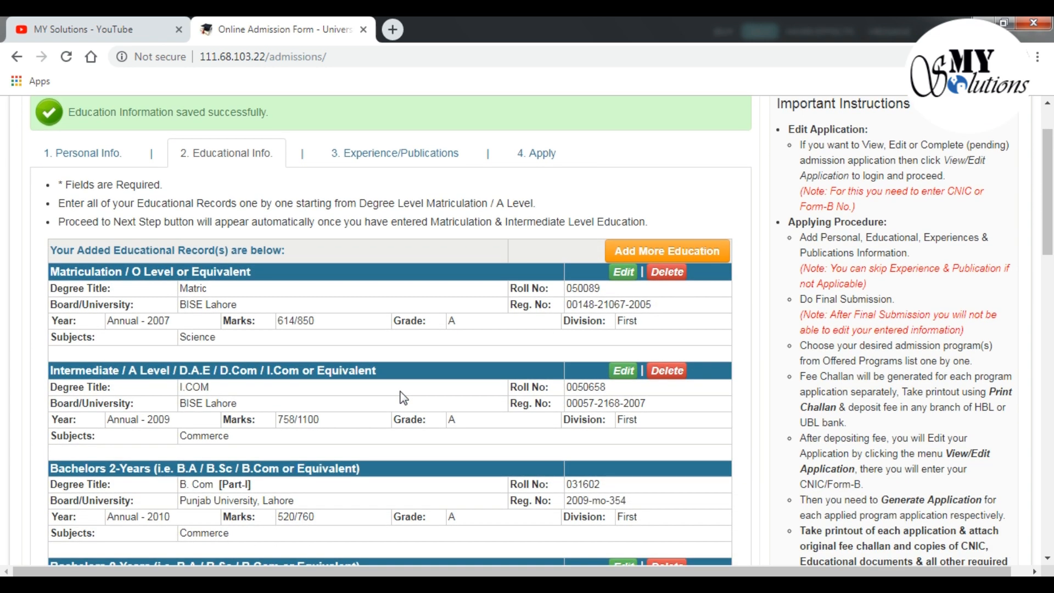
pyautogui.scroll(-3, 404, 397)
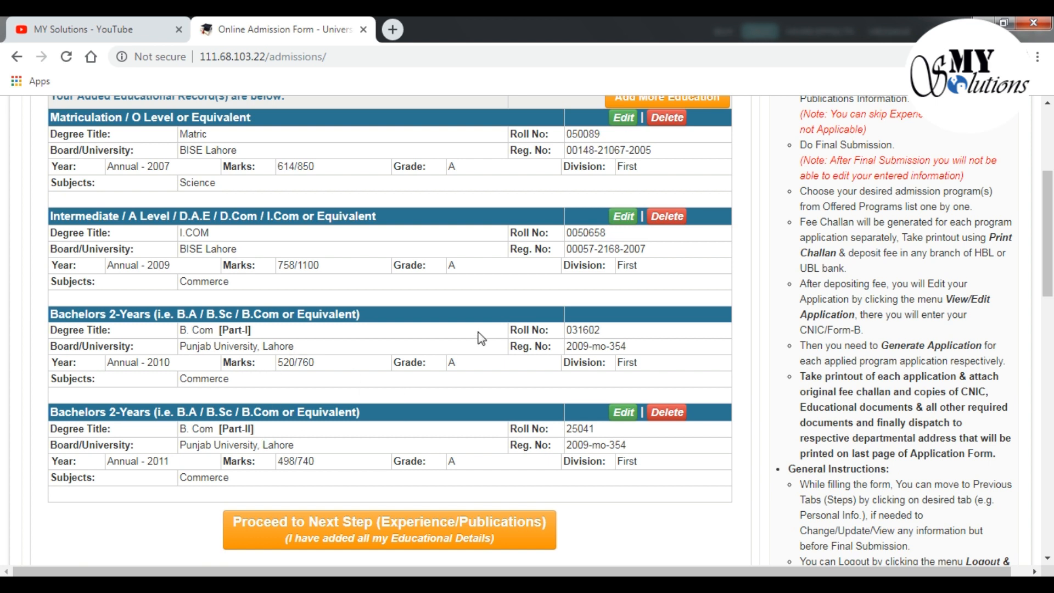
pyautogui.scroll(-3, 482, 338)
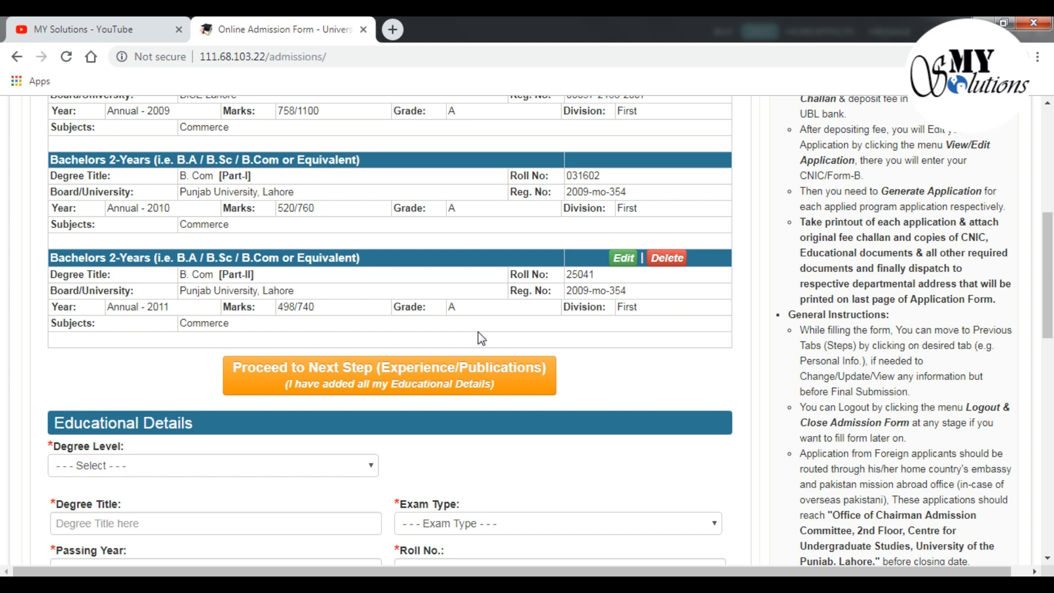
pyautogui.scroll(-1, 482, 338)
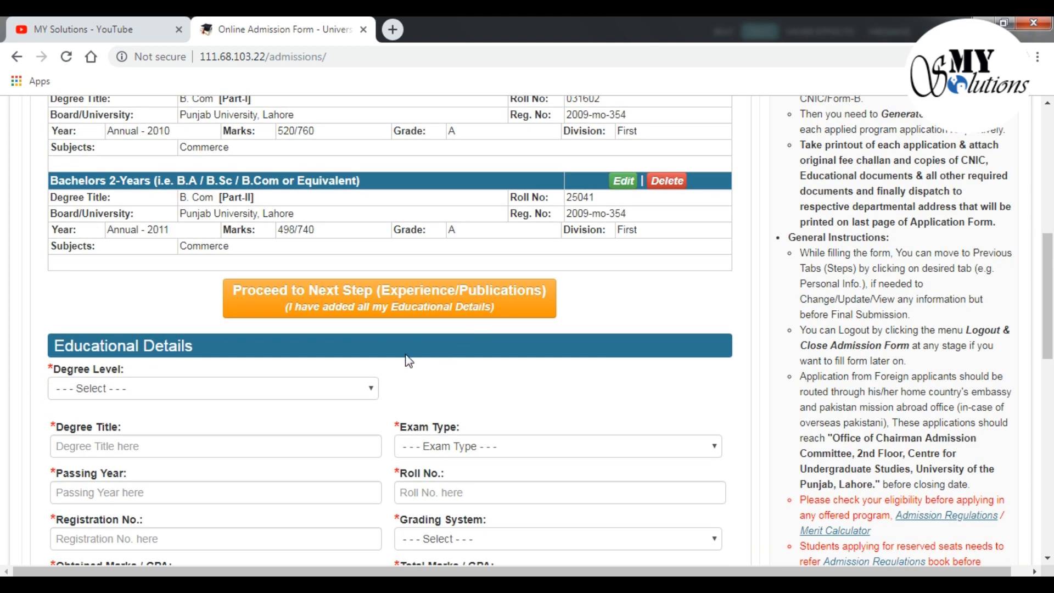
pyautogui.scroll(-4, 437, 376)
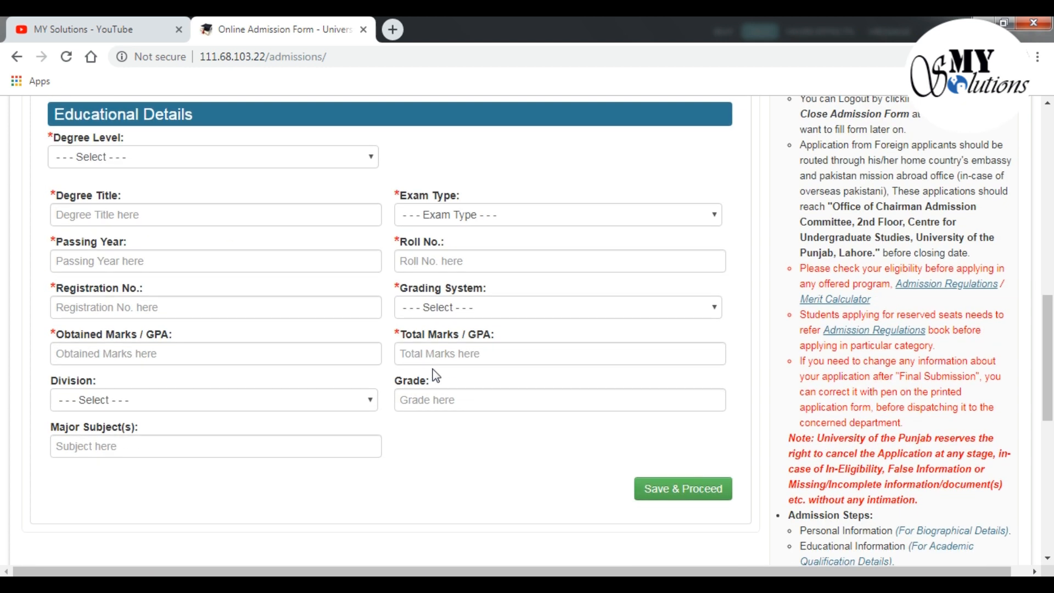
pyautogui.scroll(4, 437, 376)
pyautogui.scroll(-1, 341, 329)
pyautogui.scroll(-1, 592, 484)
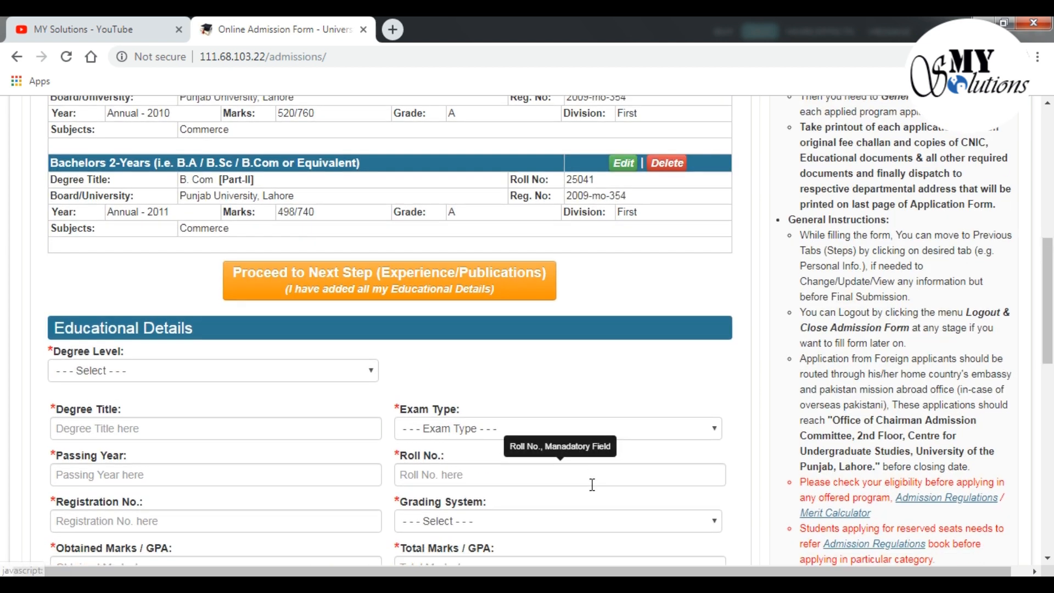
pyautogui.scroll(-4, 593, 484)
pyautogui.scroll(5, 513, 471)
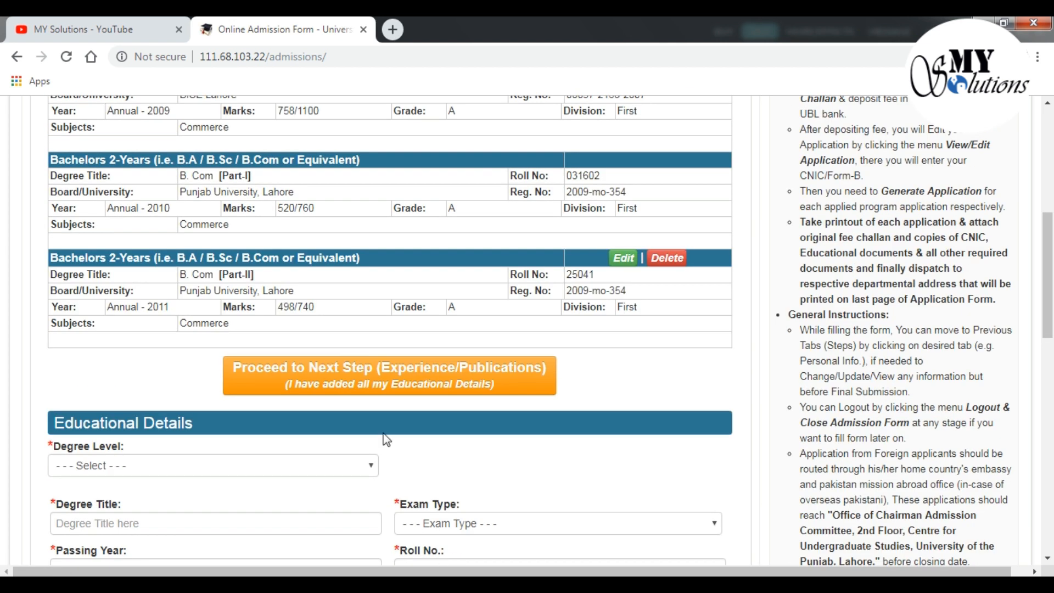
pyautogui.click(351, 379)
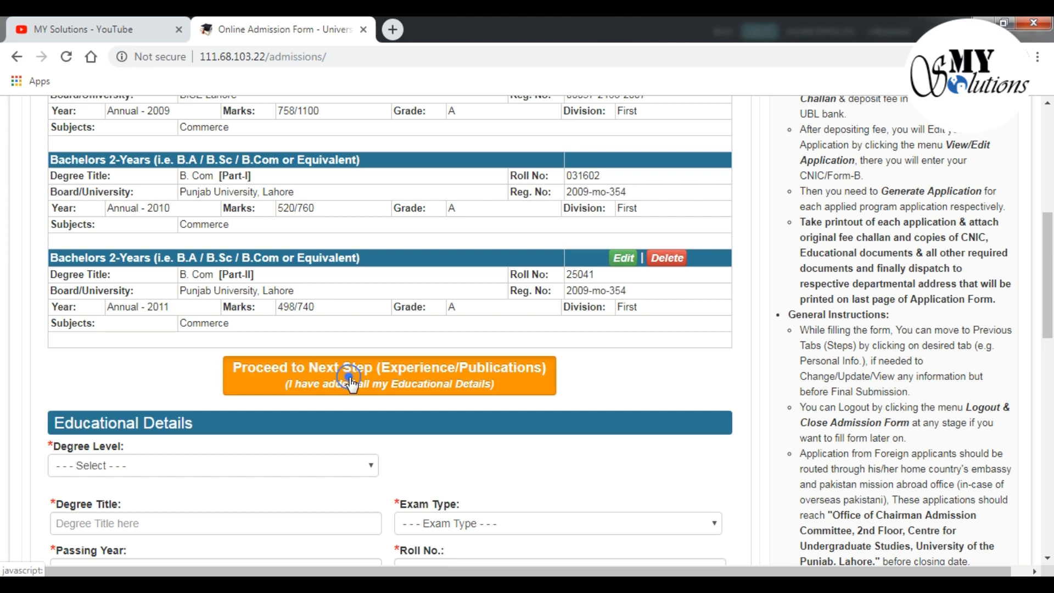
pyautogui.click(592, 212)
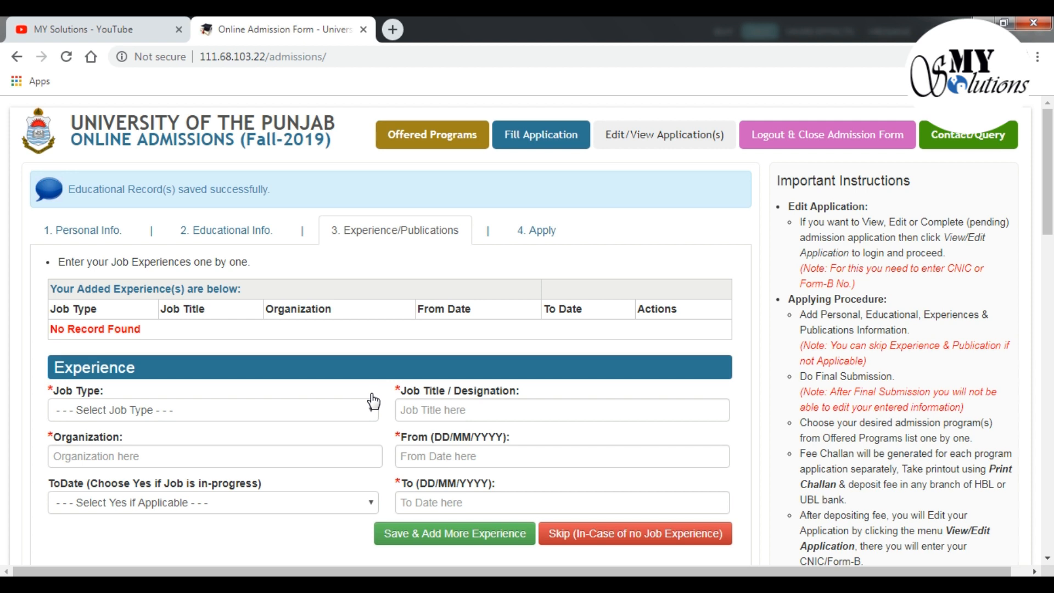
pyautogui.click(373, 414)
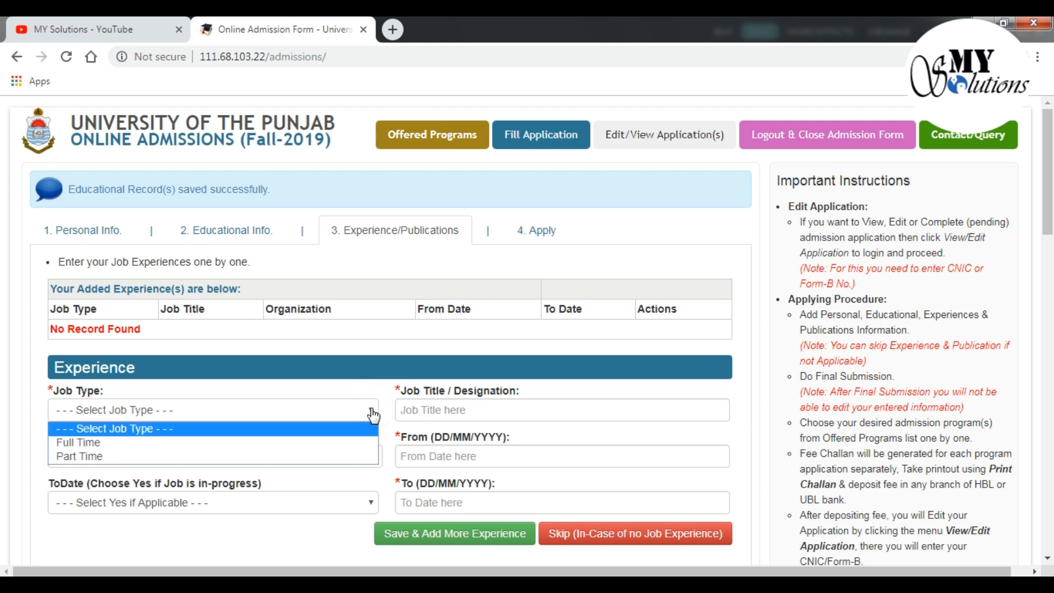
# Leave the job experience form empty and confirm skipping the experience section
pyautogui.click(373, 415)
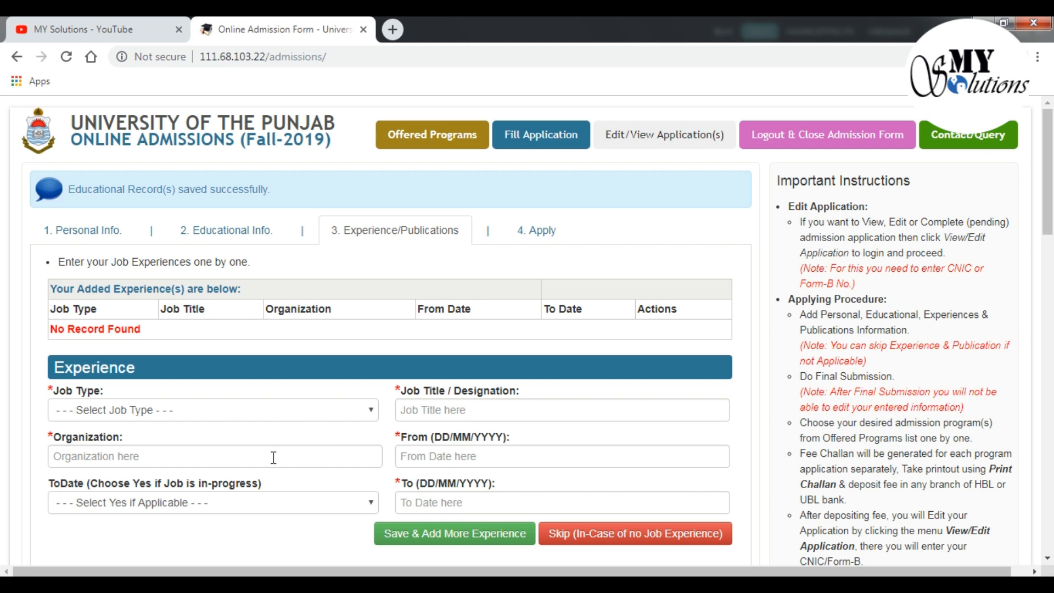
pyautogui.click(428, 460)
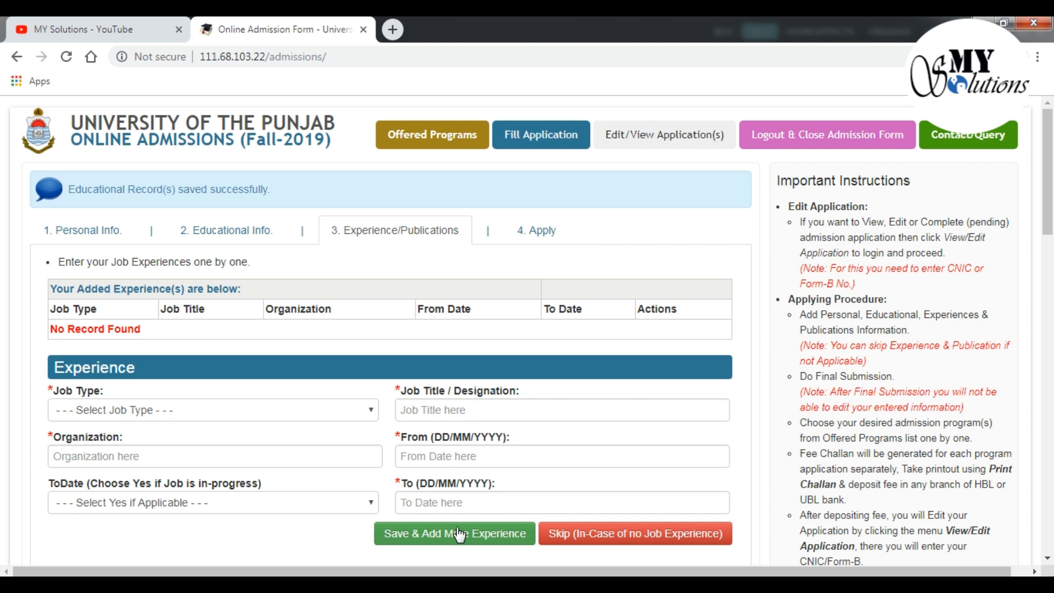
pyautogui.click(669, 539)
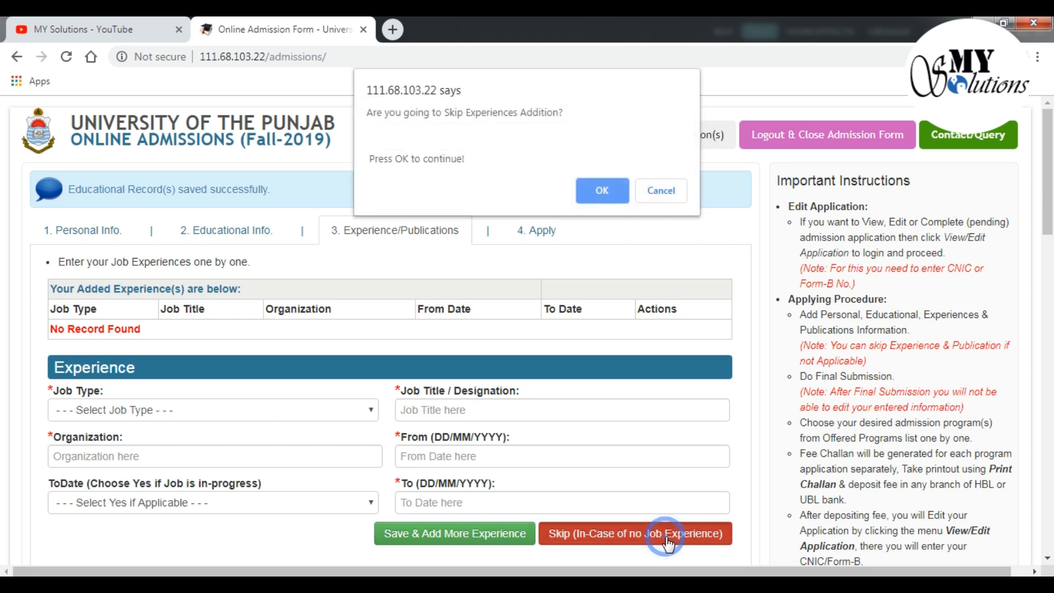
pyautogui.click(603, 191)
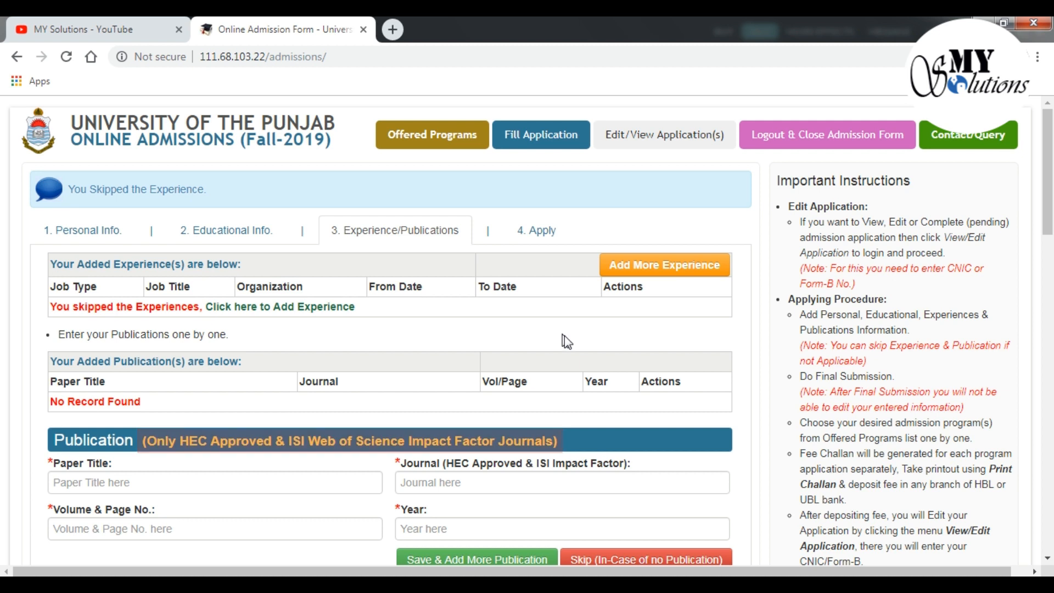
# Skip publications and confirm proceeding to the Apply step
pyautogui.scroll(-3, 739, 346)
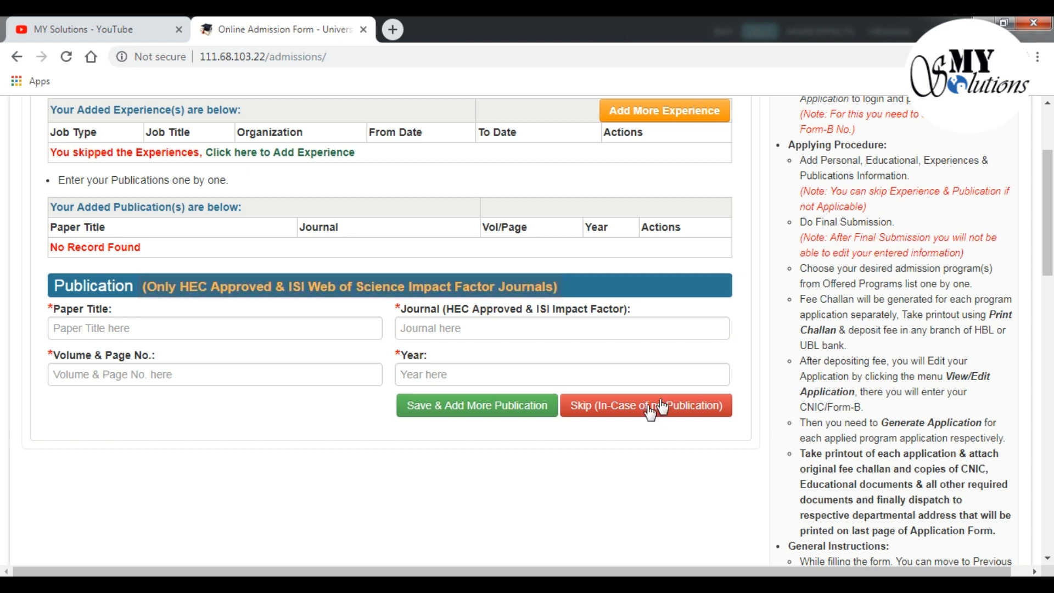
pyautogui.click(602, 415)
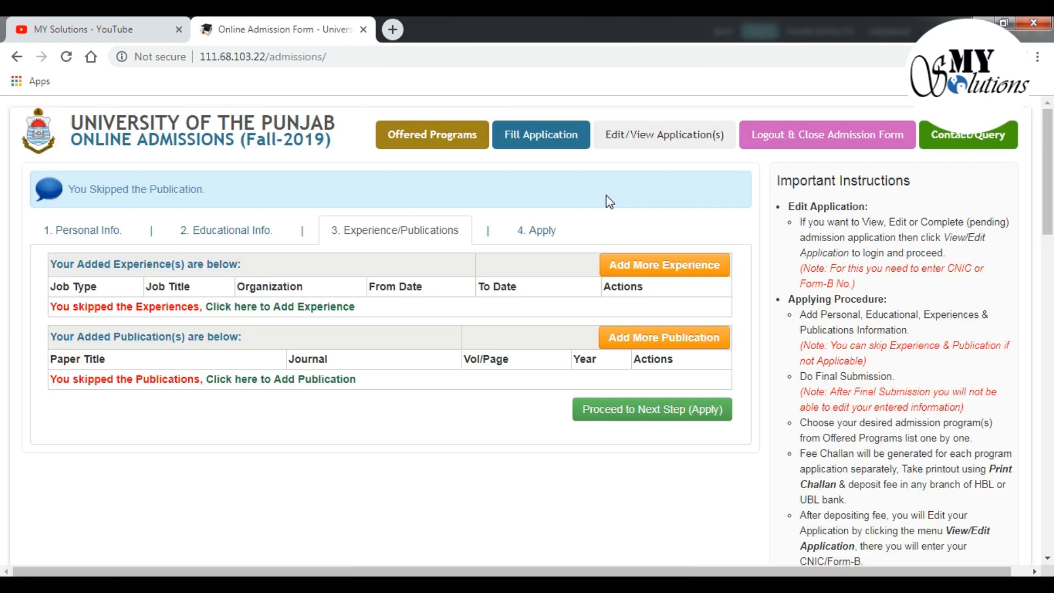
pyautogui.click(630, 417)
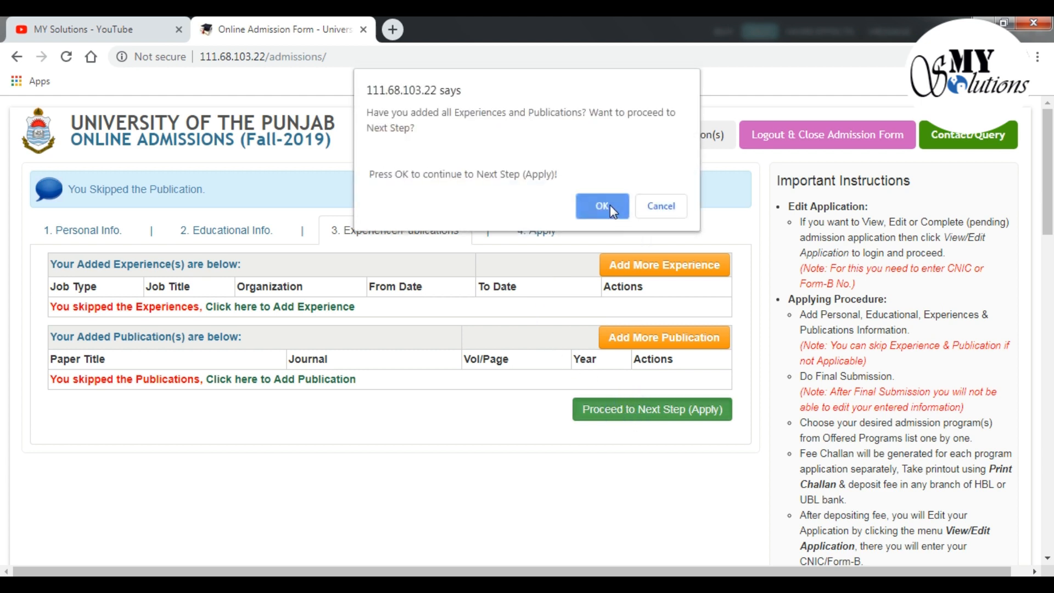
pyautogui.click(610, 208)
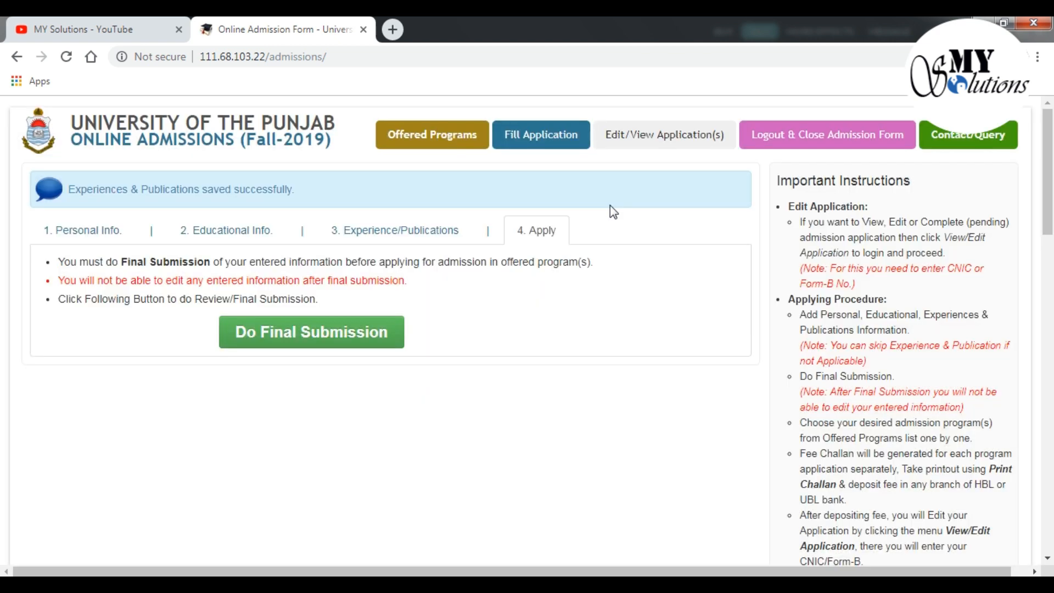
# Open the final submission review, read through it, tick the agreement box and submit as final
pyautogui.click(296, 340)
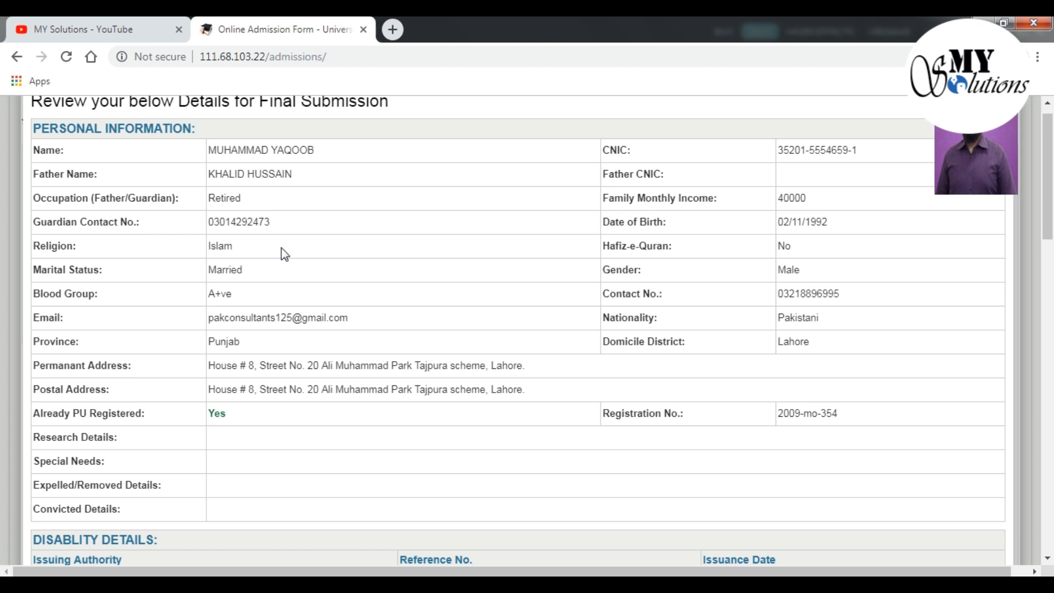
pyautogui.scroll(-3, 282, 249)
pyautogui.scroll(-4, 281, 249)
pyautogui.scroll(-3, 282, 248)
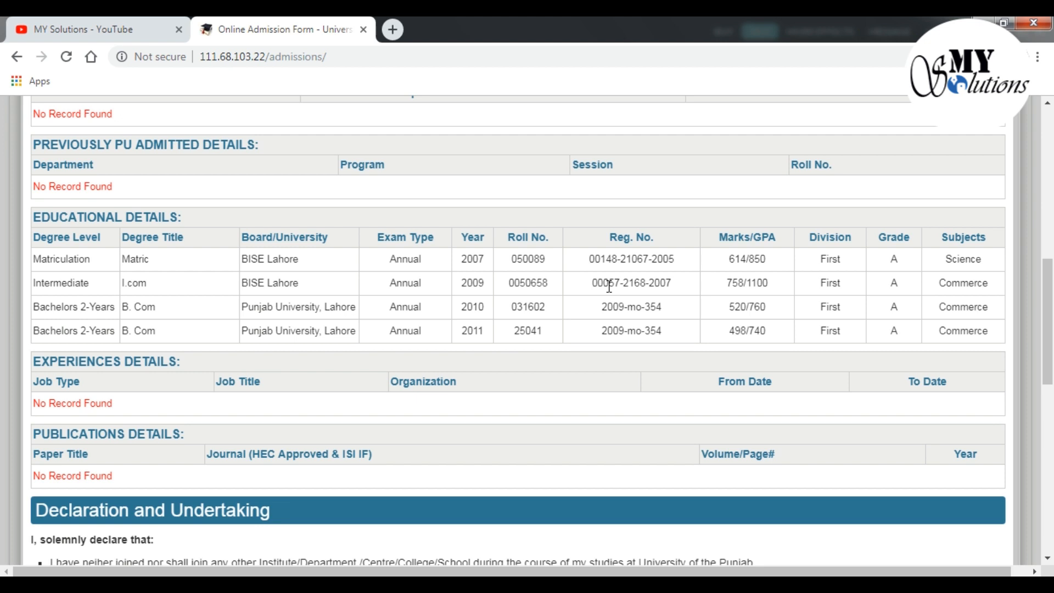
pyautogui.scroll(-7, 609, 286)
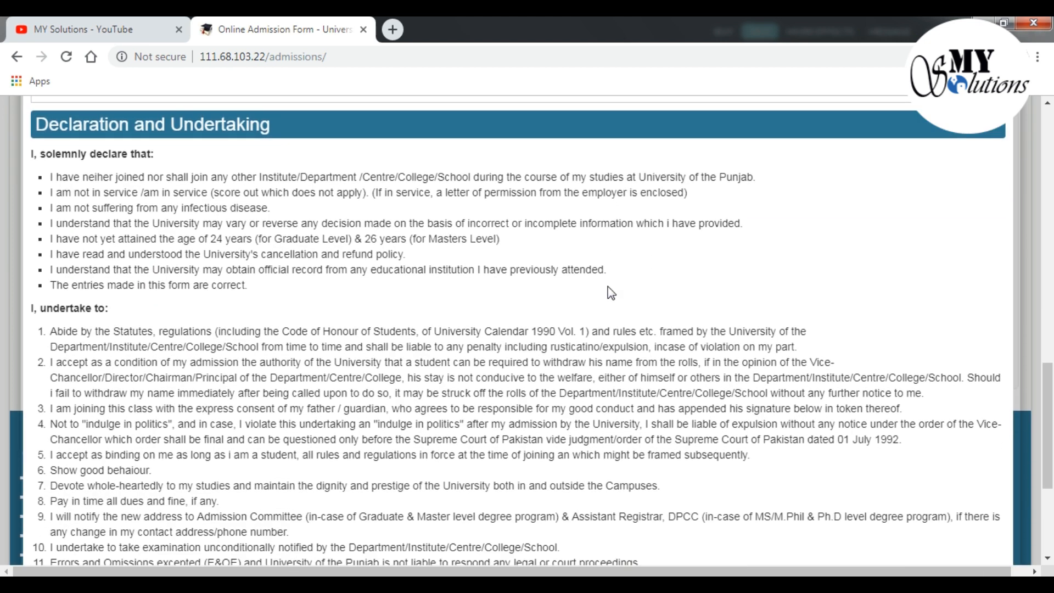
pyautogui.scroll(-3, 611, 292)
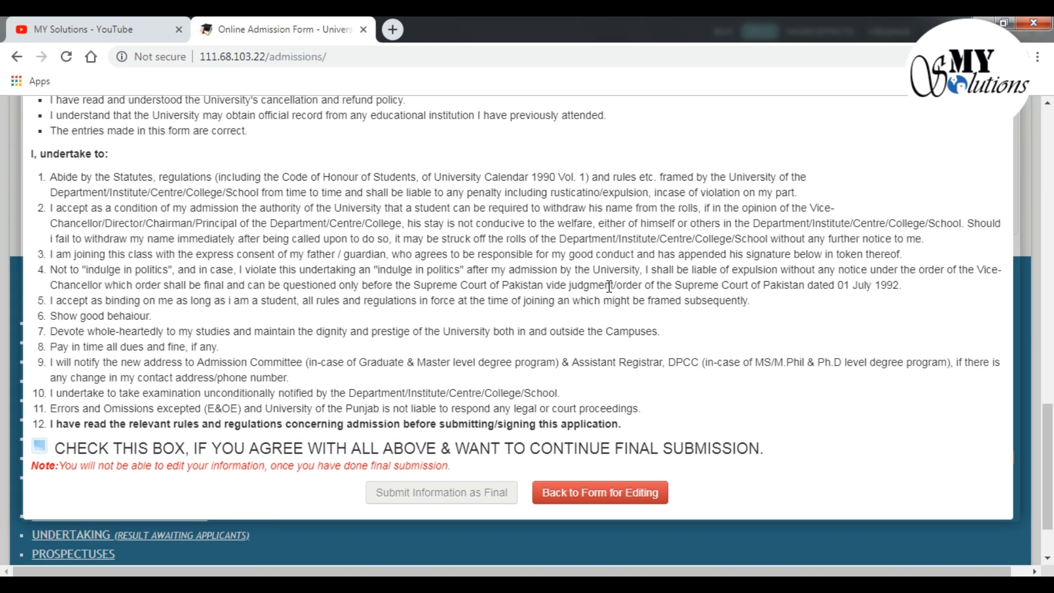
pyautogui.scroll(10, 609, 286)
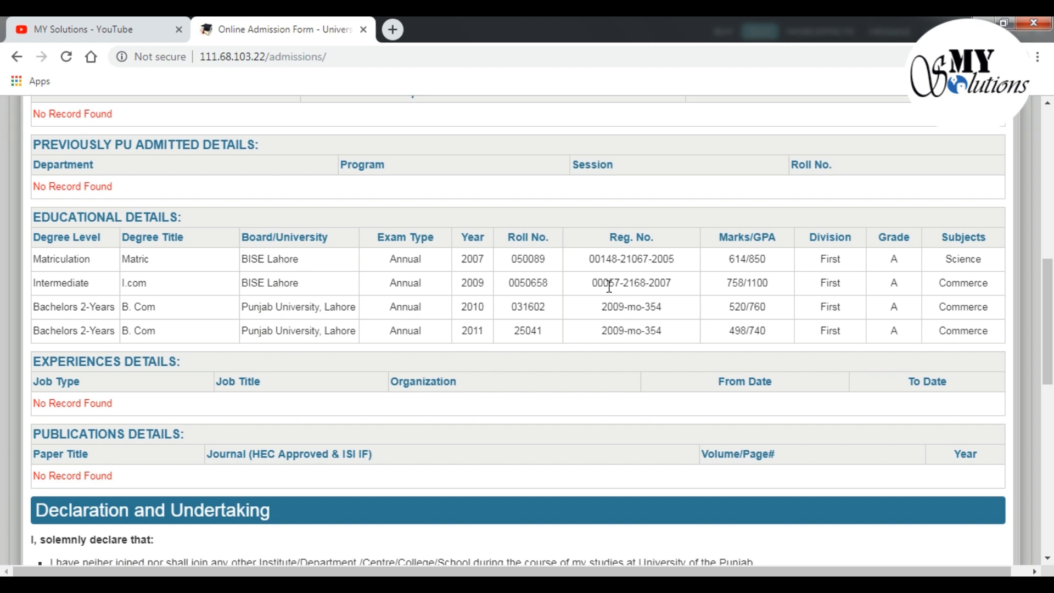
pyautogui.scroll(-10, 438, 366)
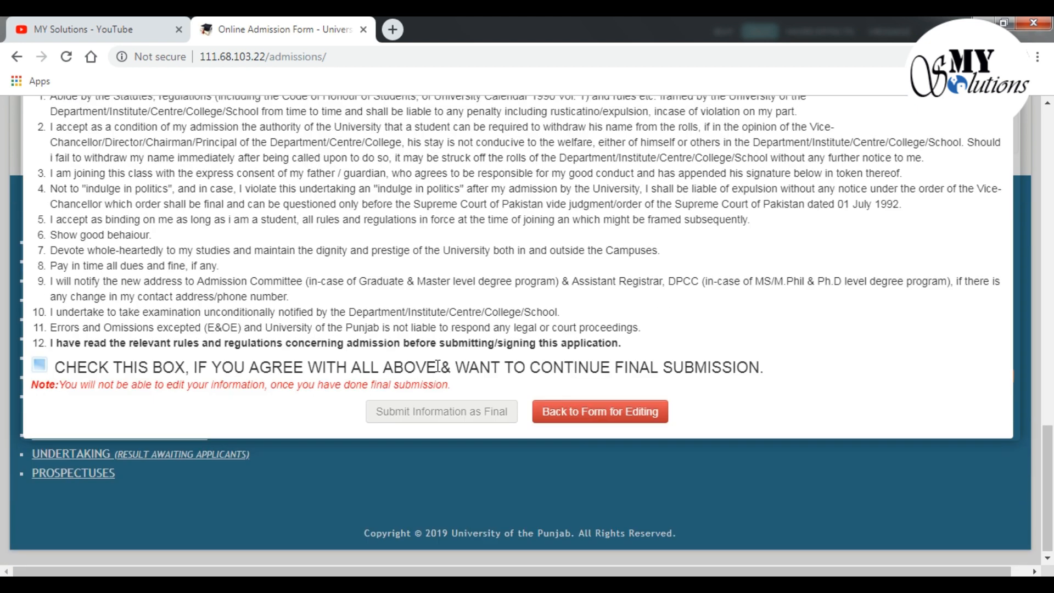
pyautogui.click(41, 369)
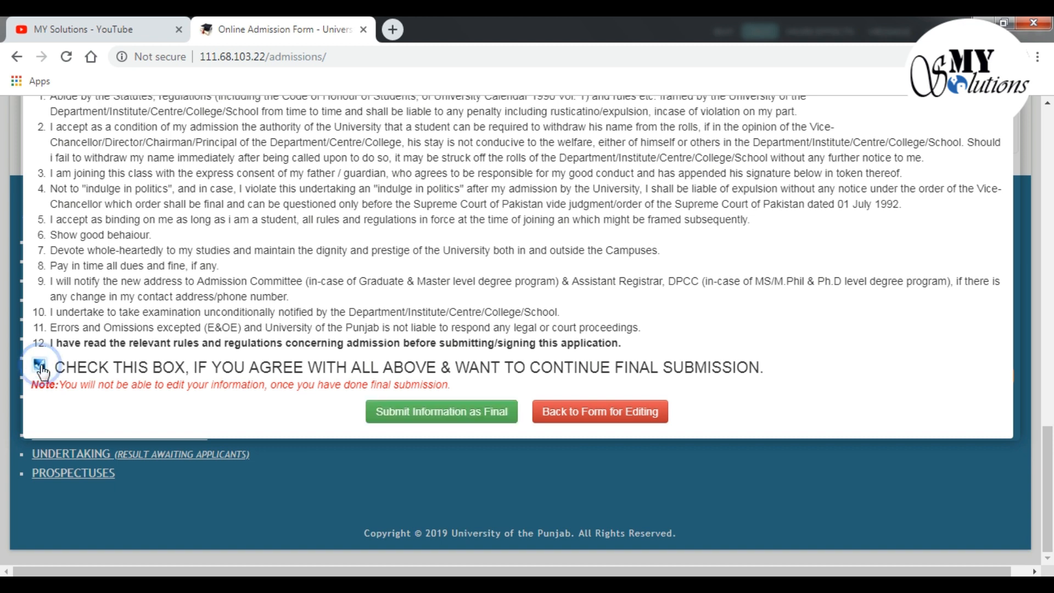
pyautogui.click(408, 419)
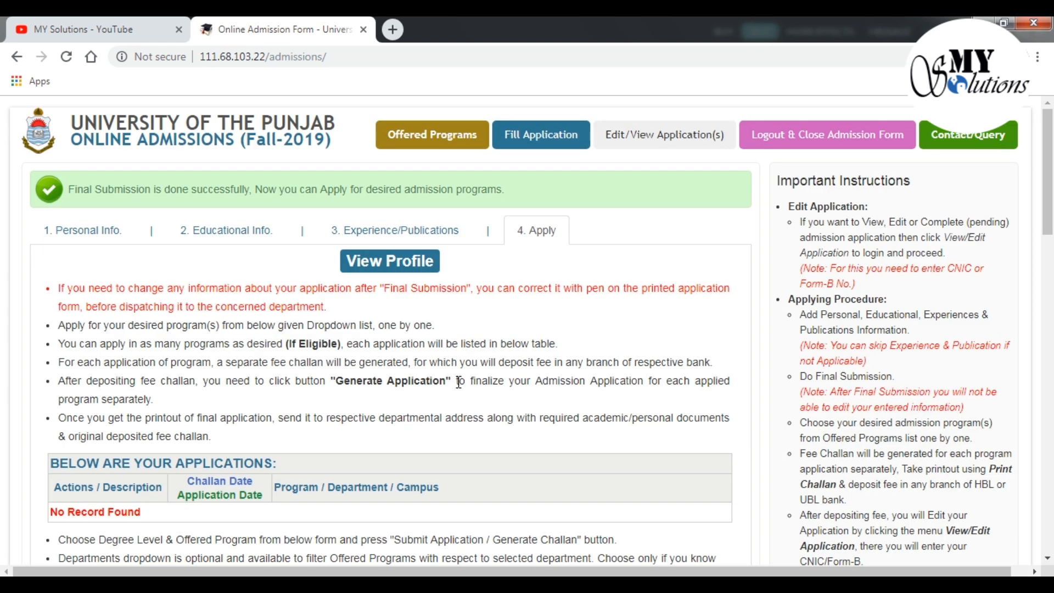
# Scroll the Apply page down to the Degree Level and Offered Programs form
pyautogui.scroll(-5, 459, 382)
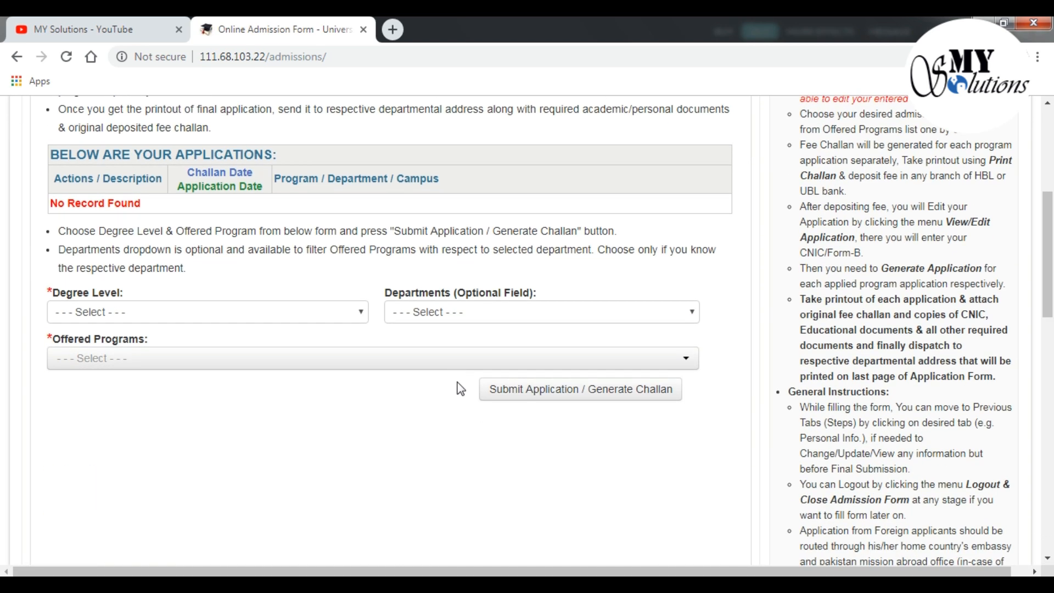
pyautogui.scroll(5, 460, 386)
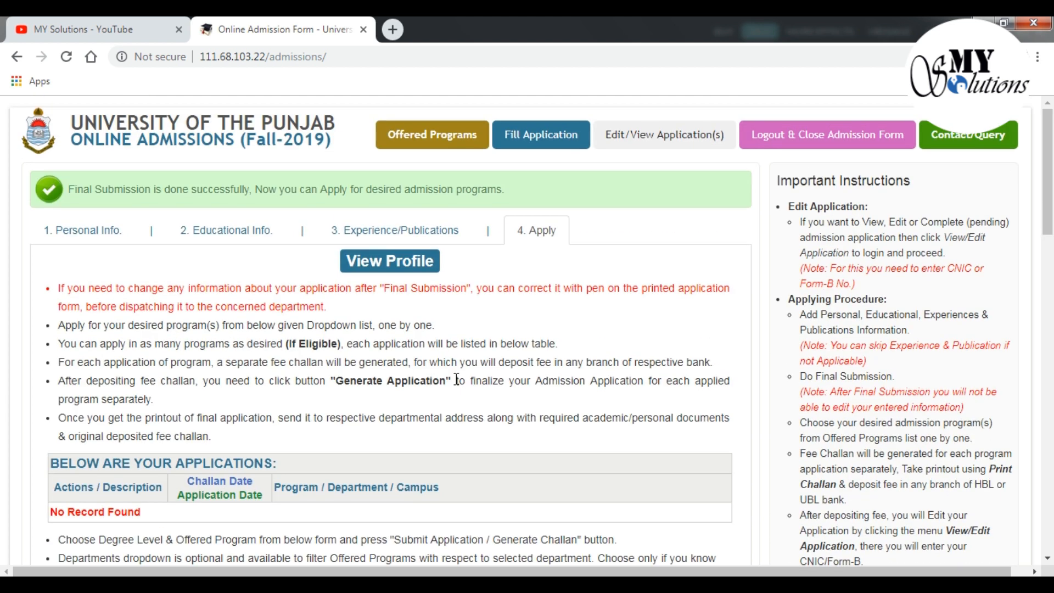
pyautogui.scroll(-6, 458, 382)
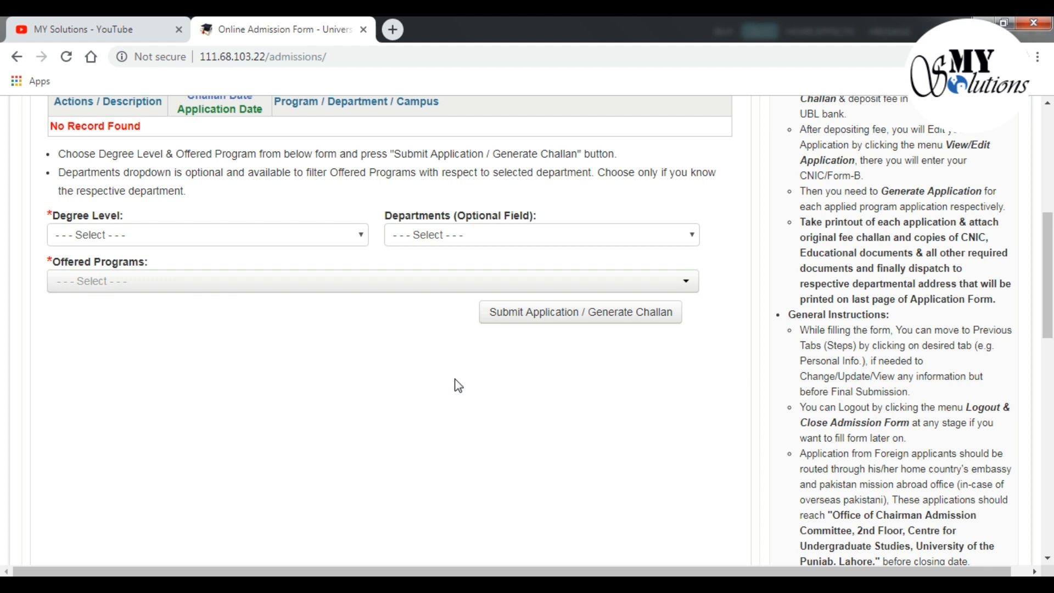
pyautogui.scroll(5, 458, 386)
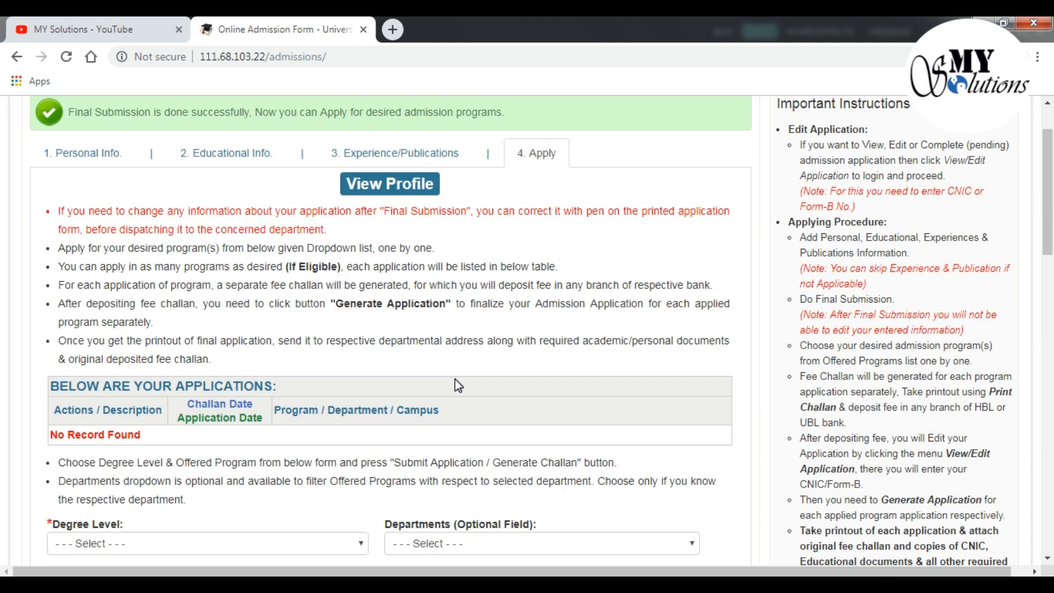
pyautogui.scroll(-4, 458, 386)
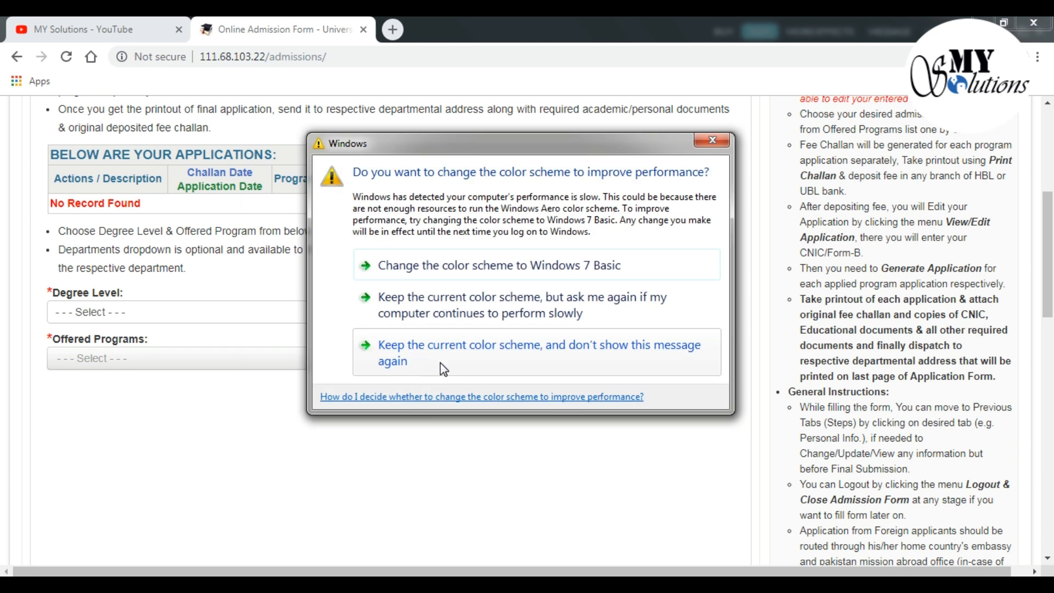
# Dismiss the colour-scheme prompt, then choose Masters and the Department of Business Education (Quaid-i-Azam Campus)
pyautogui.click(523, 349)
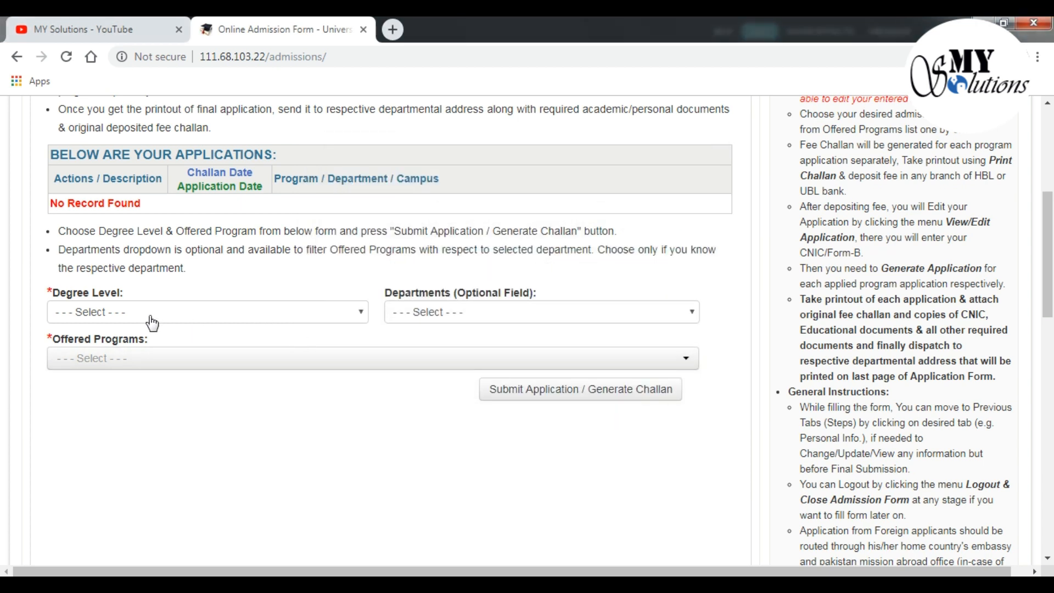
pyautogui.click(362, 314)
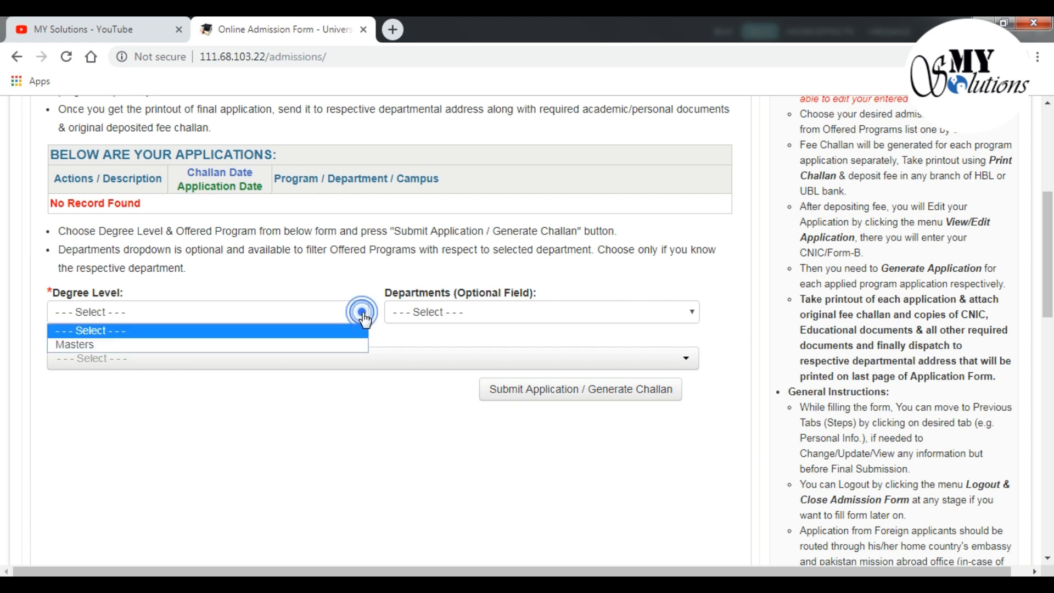
pyautogui.click(349, 345)
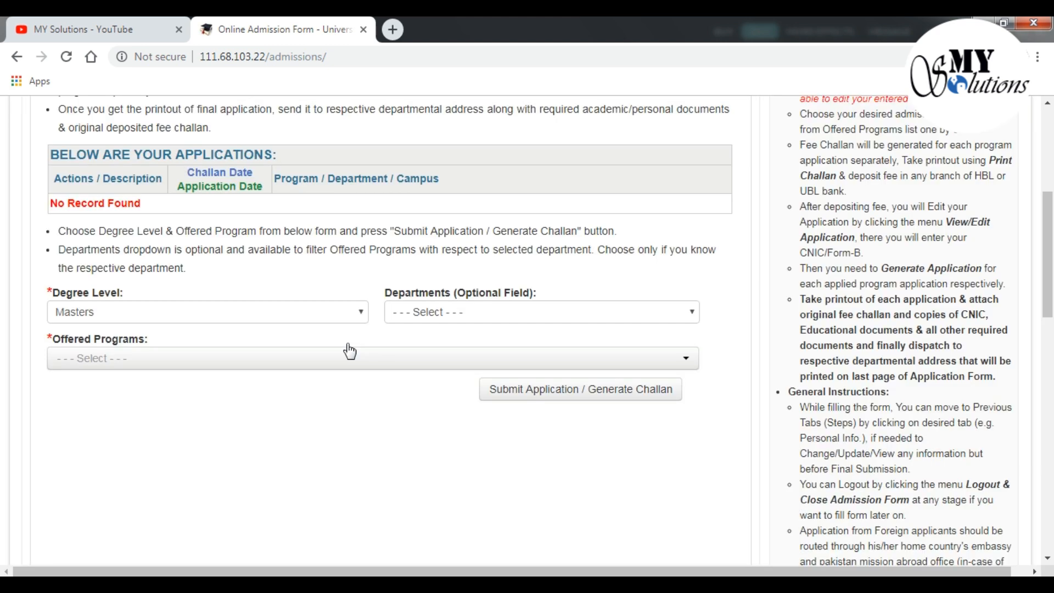
pyautogui.click(492, 318)
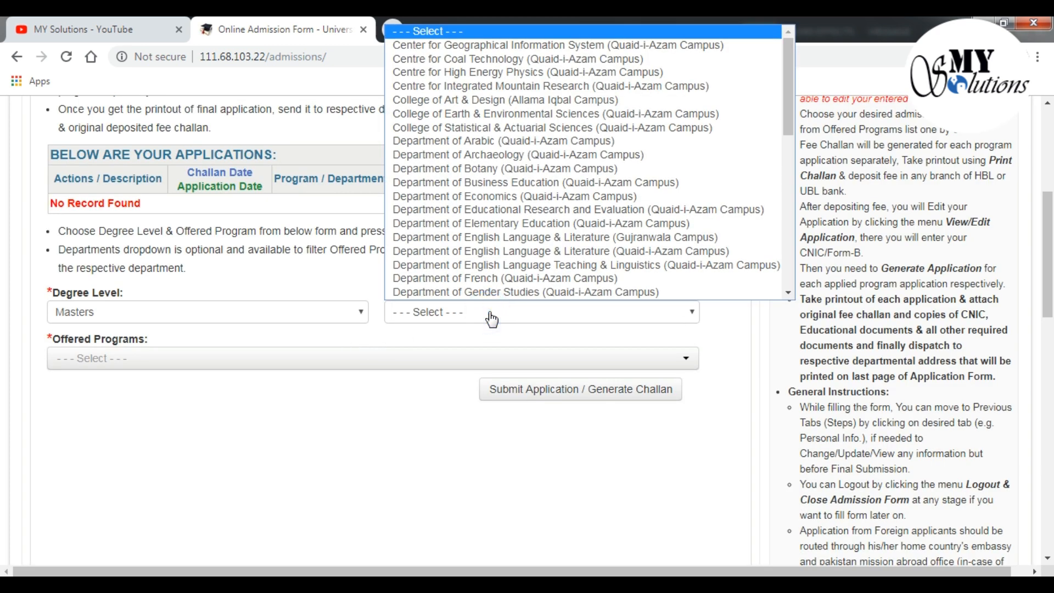
pyautogui.scroll(-1, 494, 280)
pyautogui.scroll(-8, 509, 176)
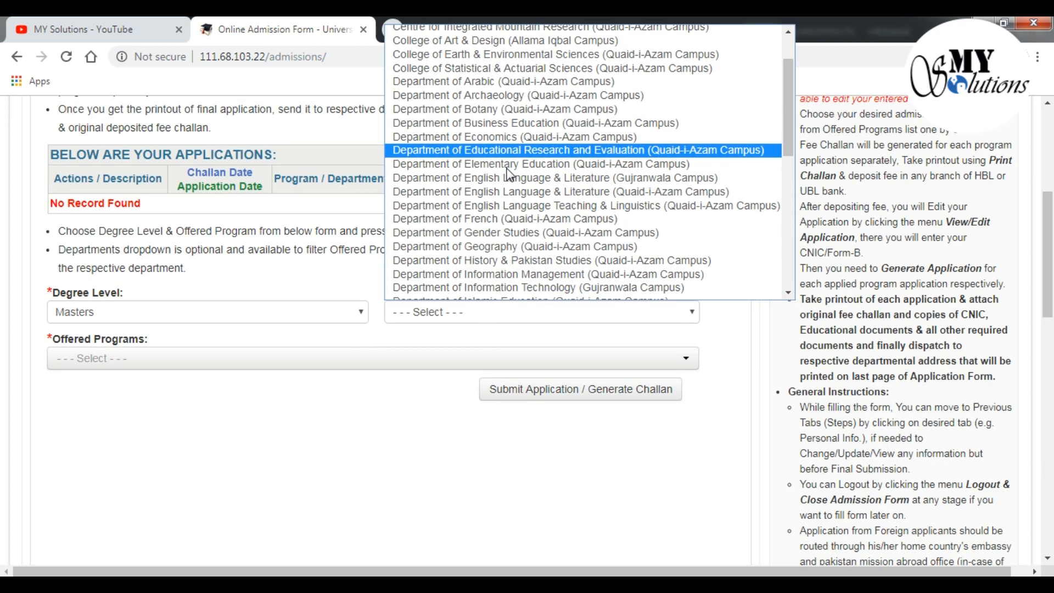
pyautogui.scroll(9, 509, 174)
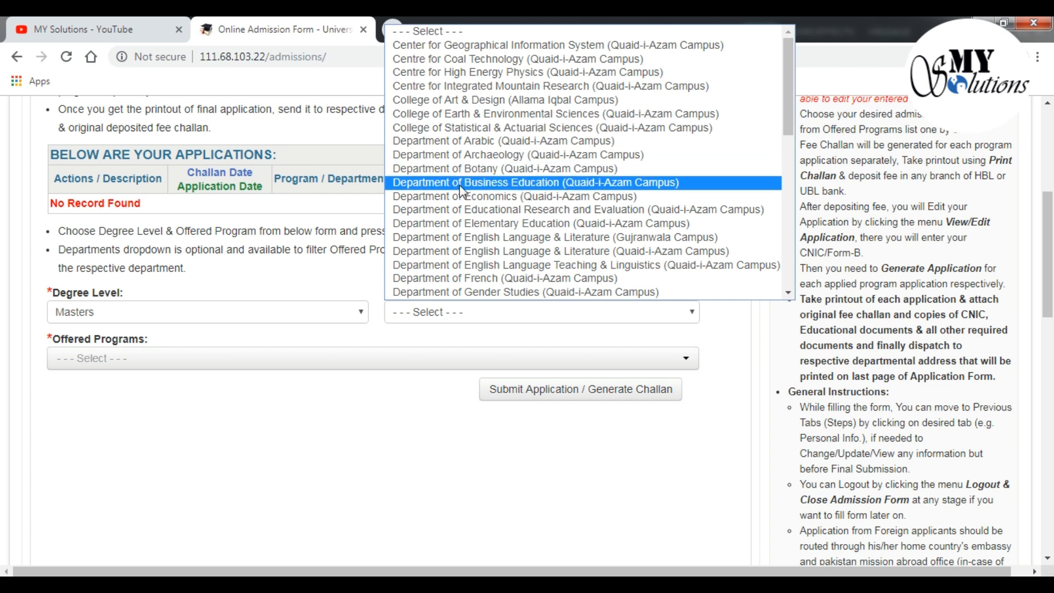
pyautogui.click(599, 188)
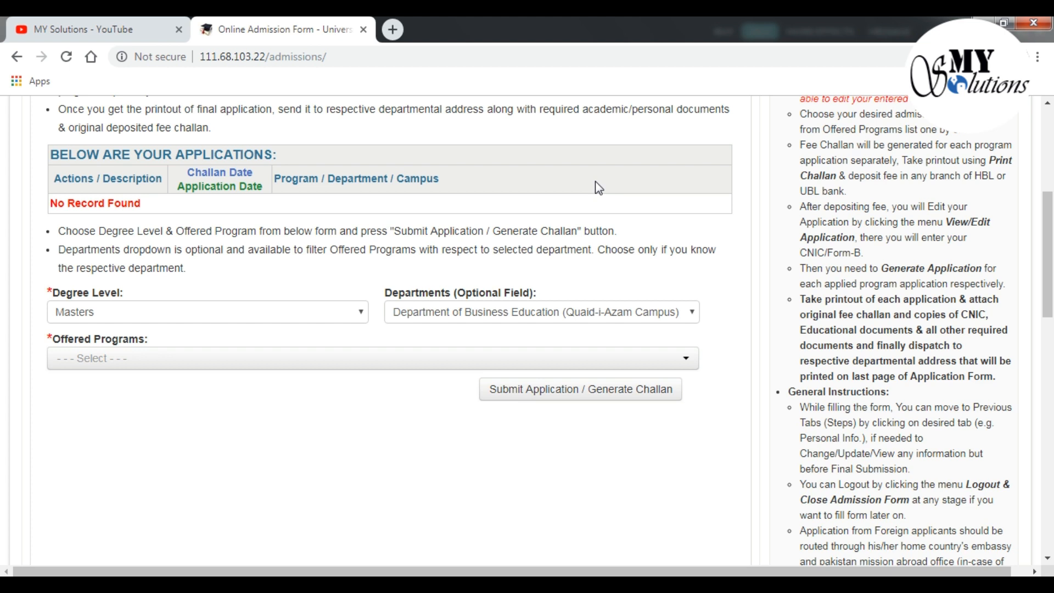
pyautogui.click(596, 359)
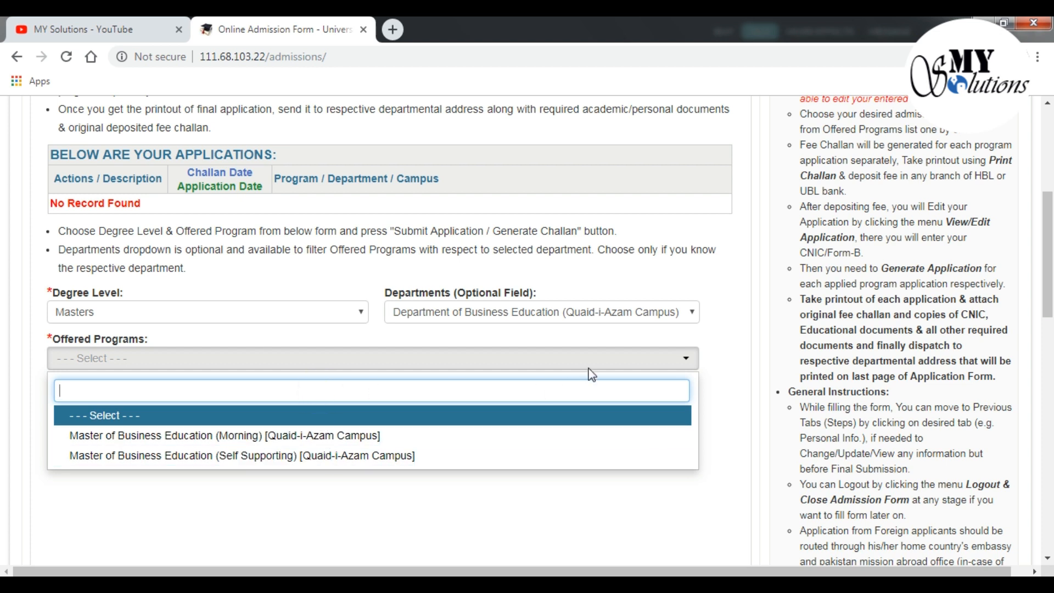
# Switch the department to Institute of Administrative Sciences (Quaid-i-Azam Campus) and list its programs
pyautogui.click(683, 312)
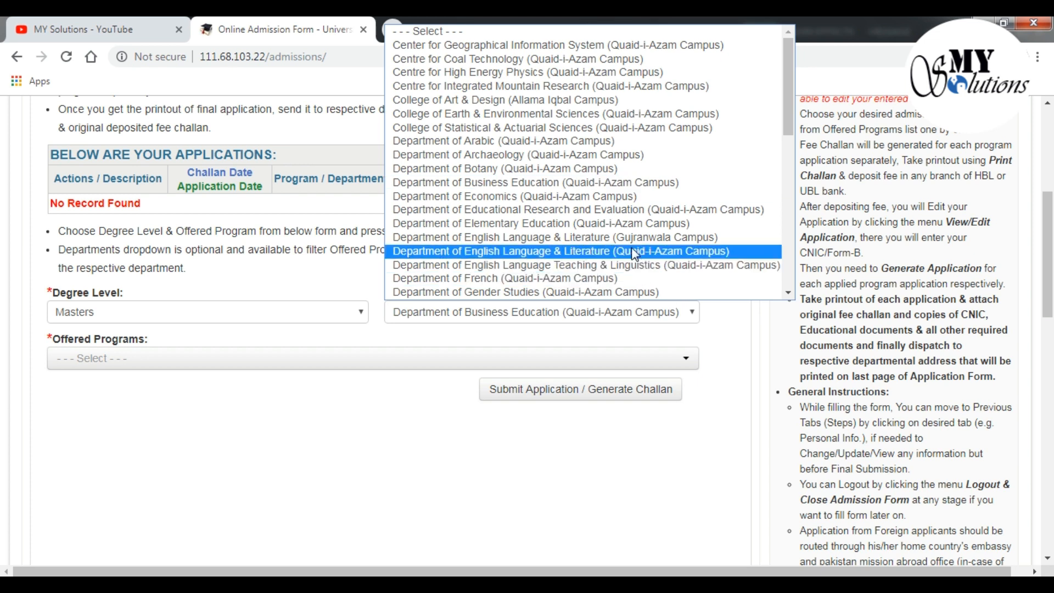
pyautogui.scroll(-3, 611, 233)
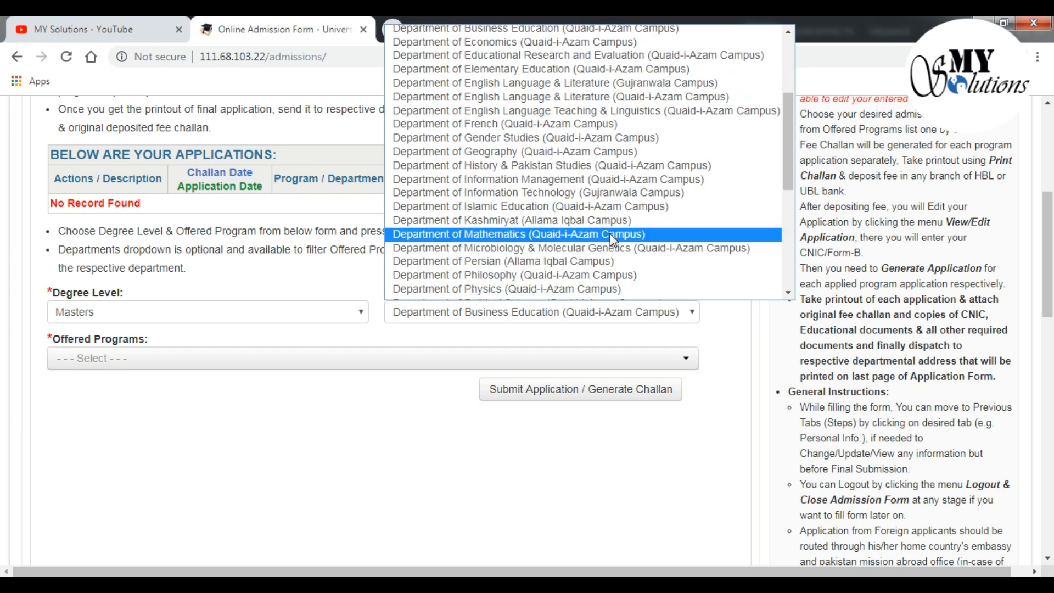
pyautogui.scroll(-3, 613, 240)
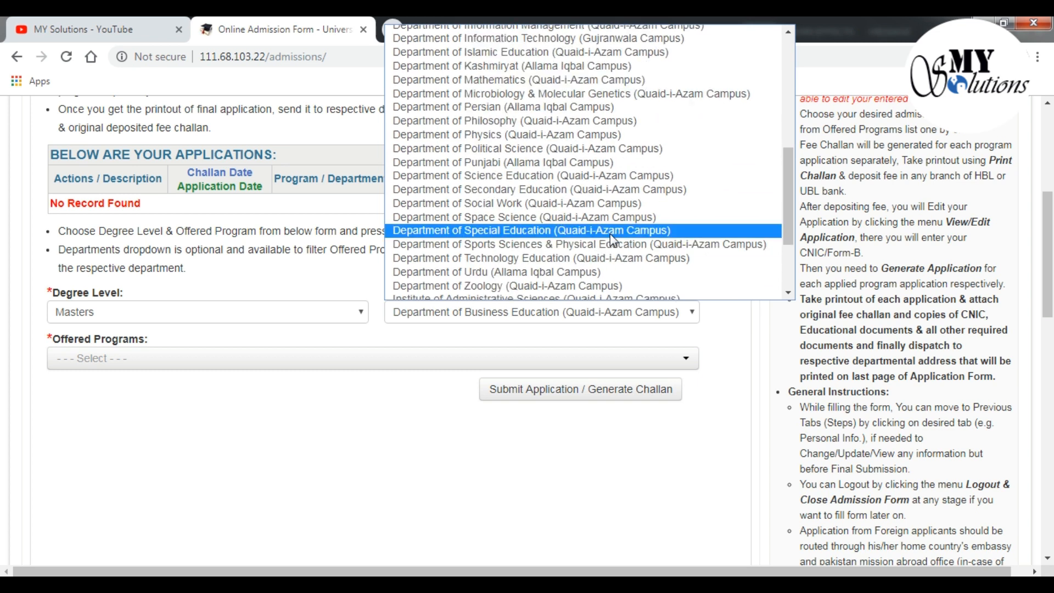
pyautogui.scroll(-3, 613, 240)
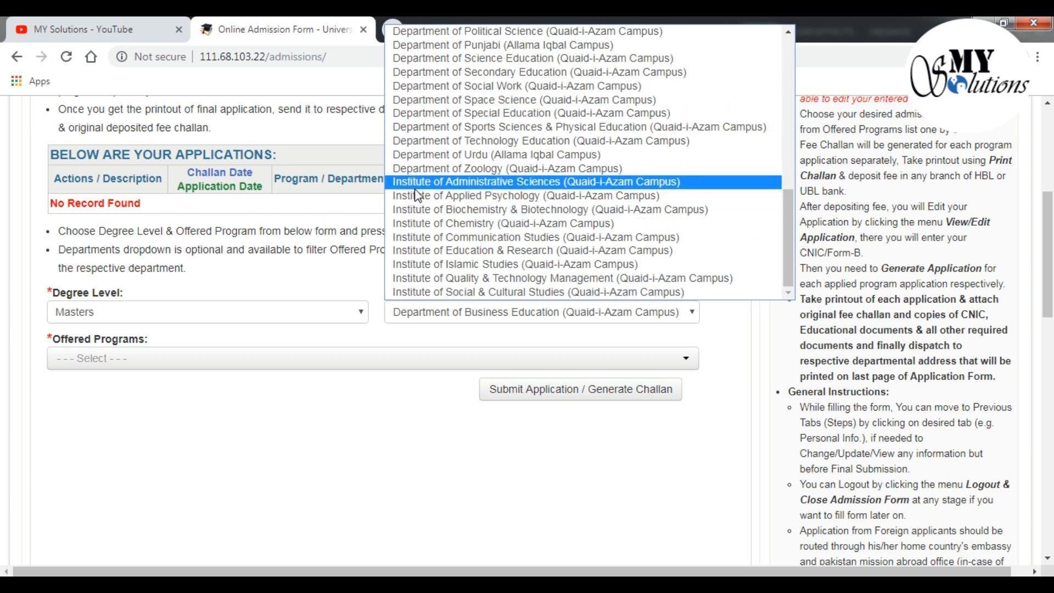
pyautogui.click(557, 183)
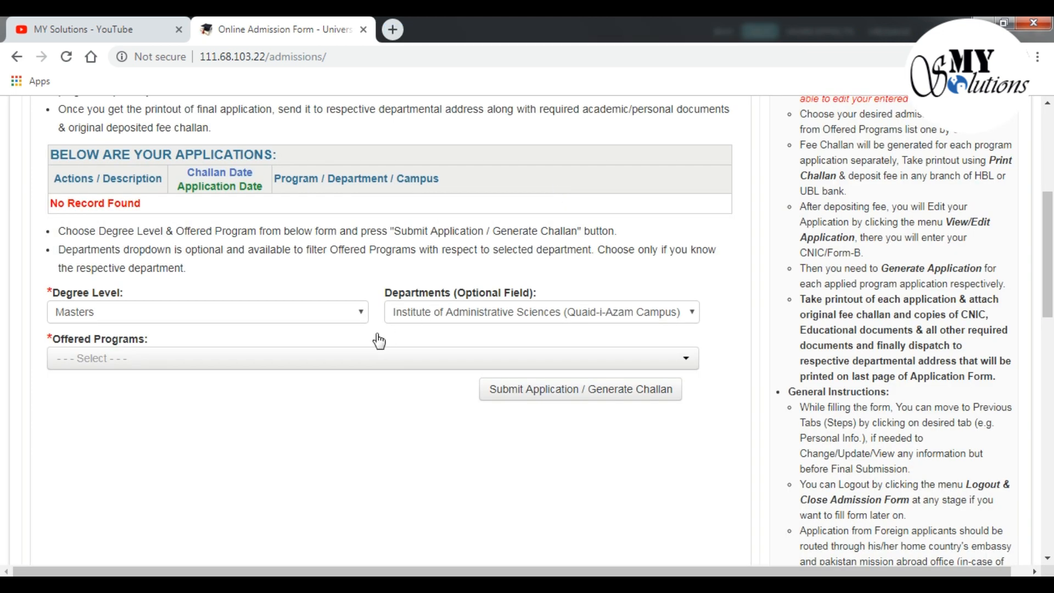
pyautogui.click(341, 358)
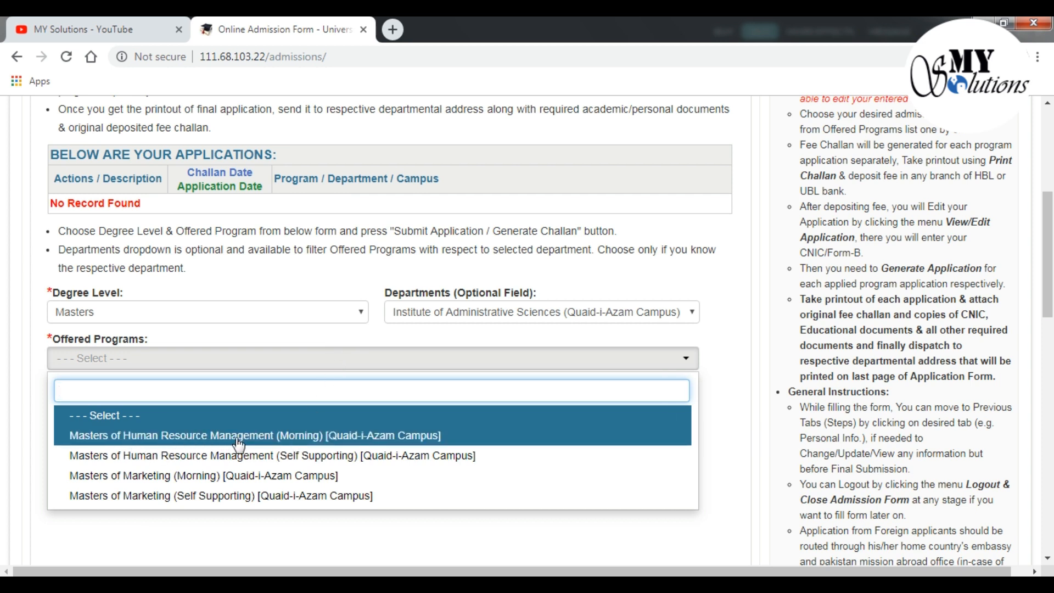
# Select Masters of Human Resource Management (Morning) and tick the CHECK THIS BOX TO CONTINUE agreement
pyautogui.click(341, 437)
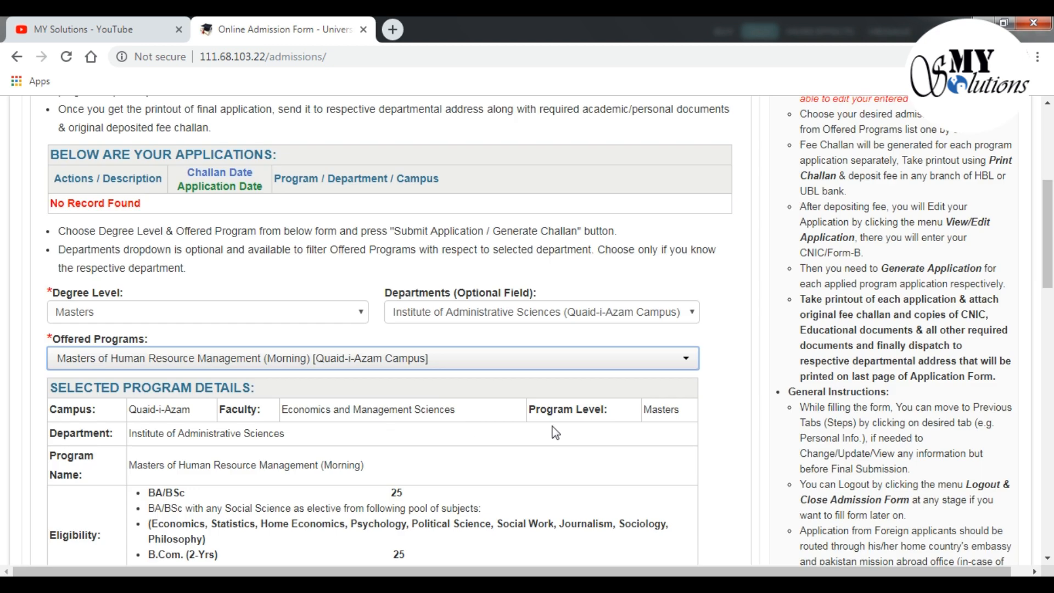
pyautogui.scroll(-2, 554, 432)
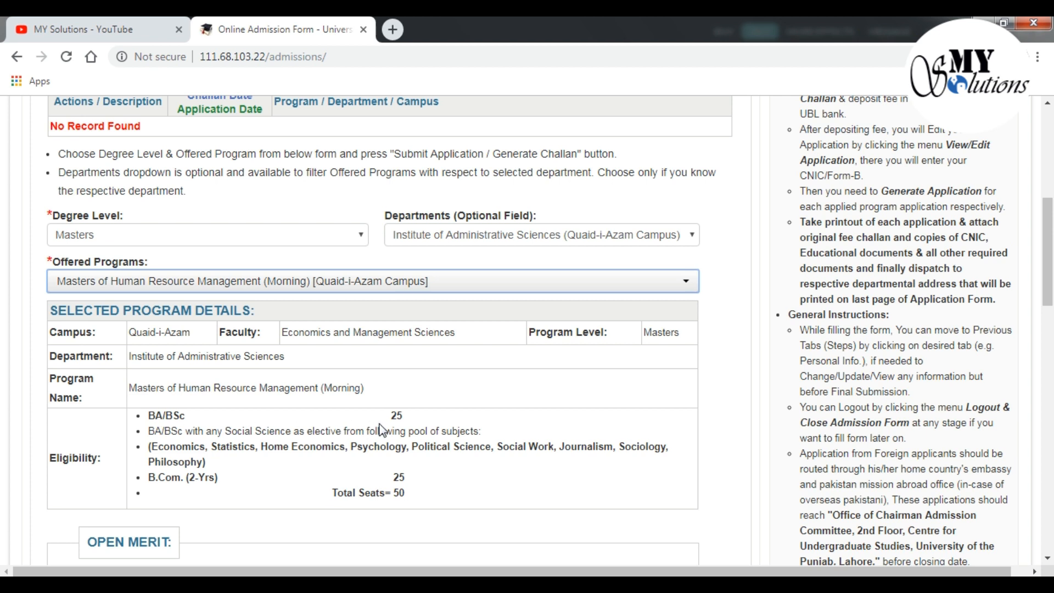
pyautogui.scroll(-3, 383, 430)
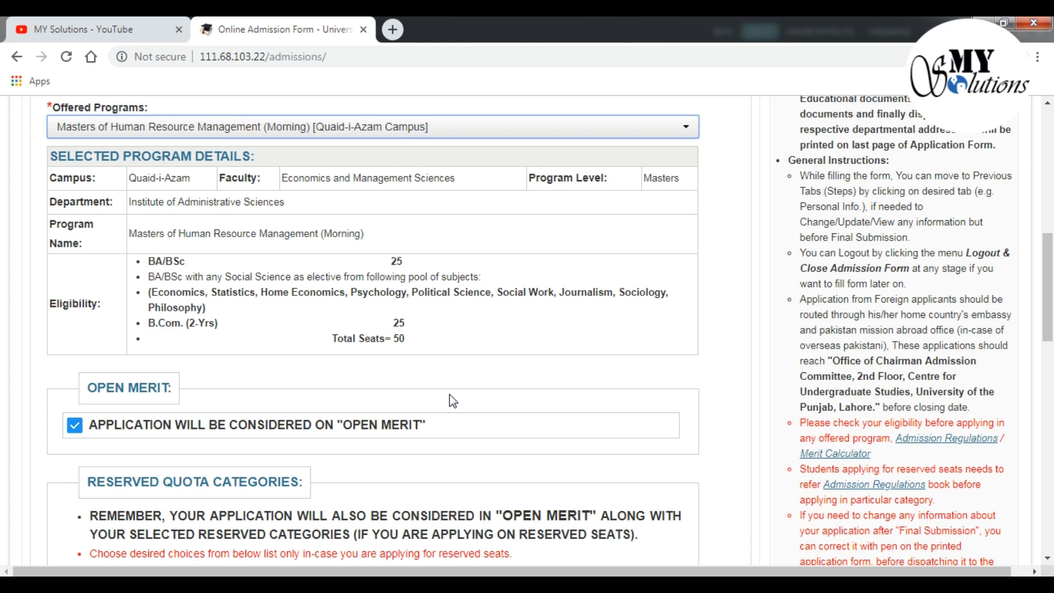
pyautogui.scroll(-8, 441, 392)
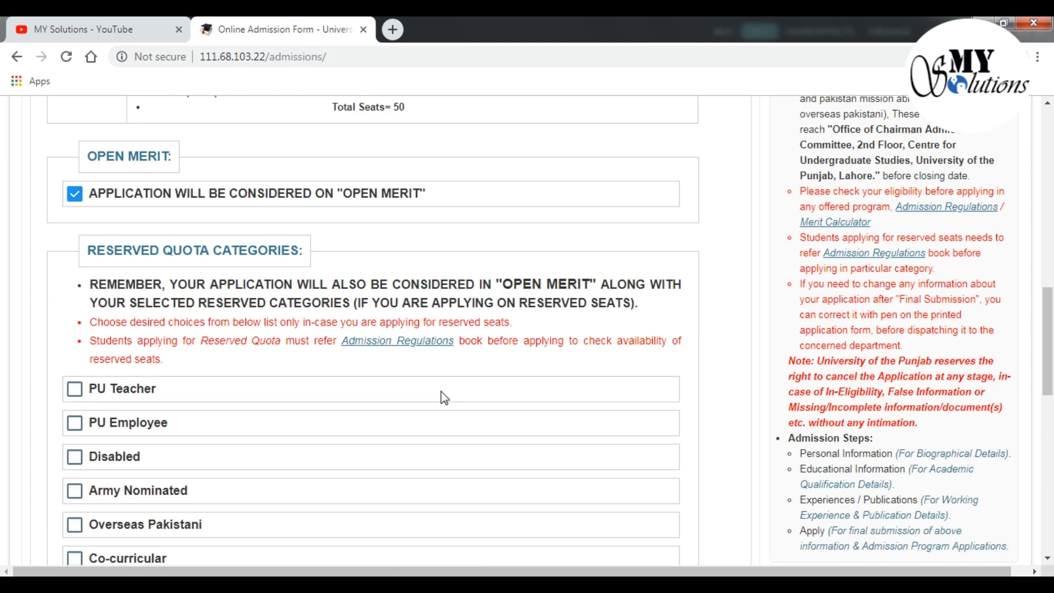
pyautogui.scroll(10, 444, 398)
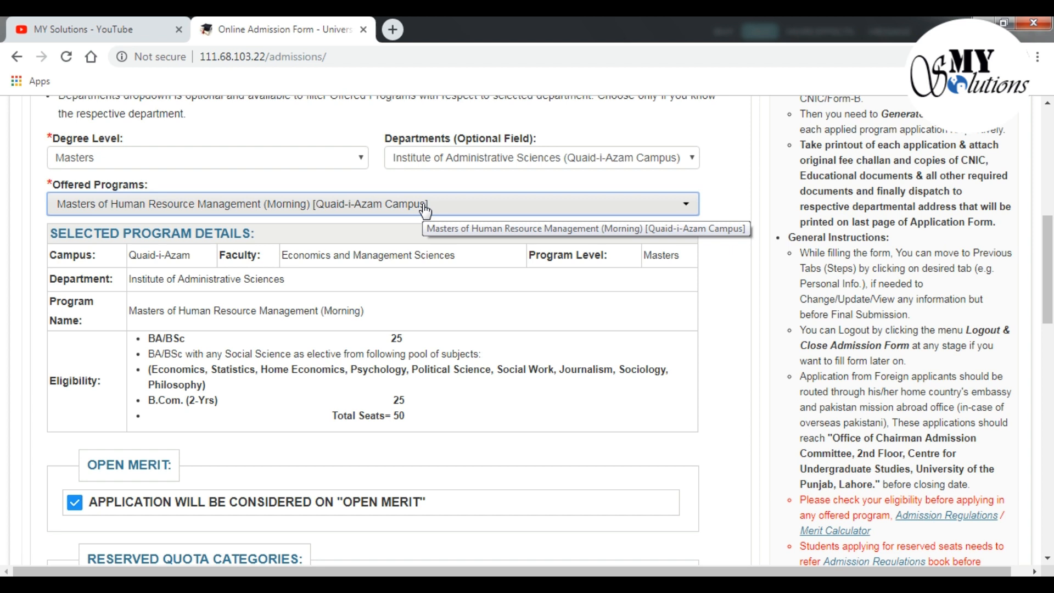
pyautogui.scroll(-14, 416, 303)
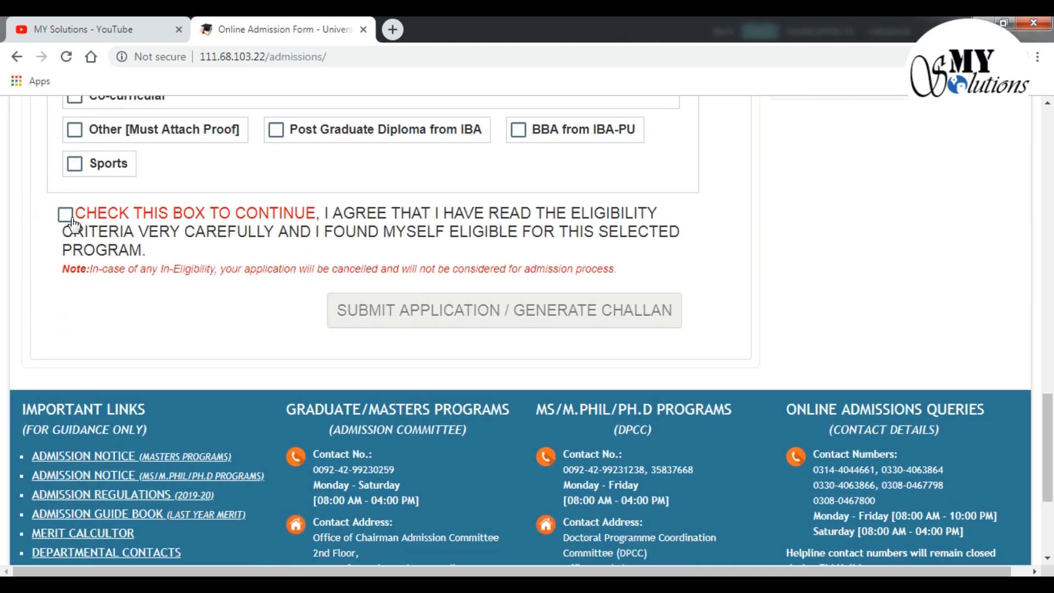
pyautogui.click(66, 215)
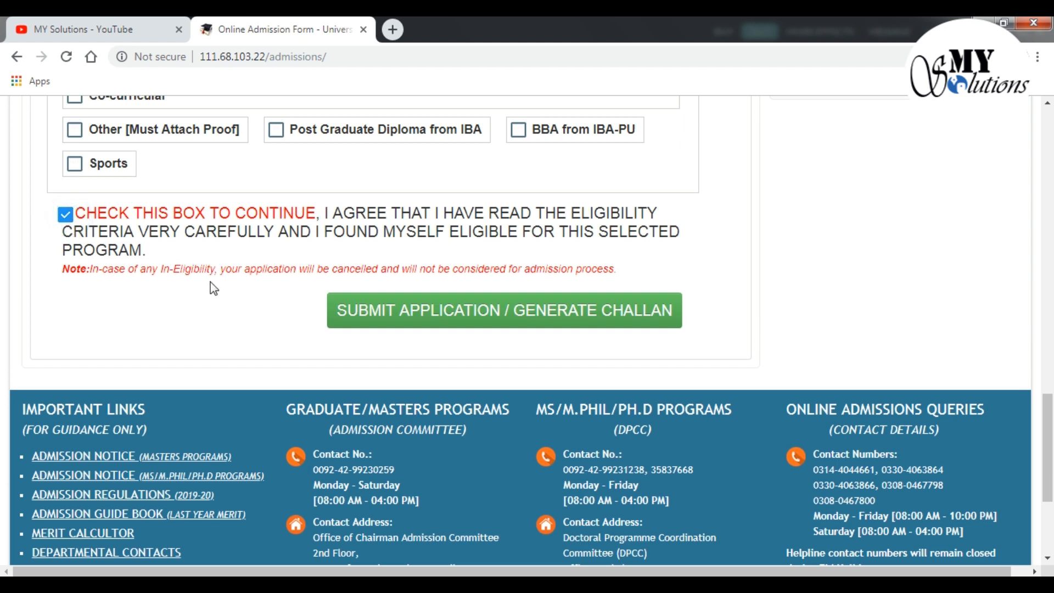
pyautogui.scroll(2, 209, 281)
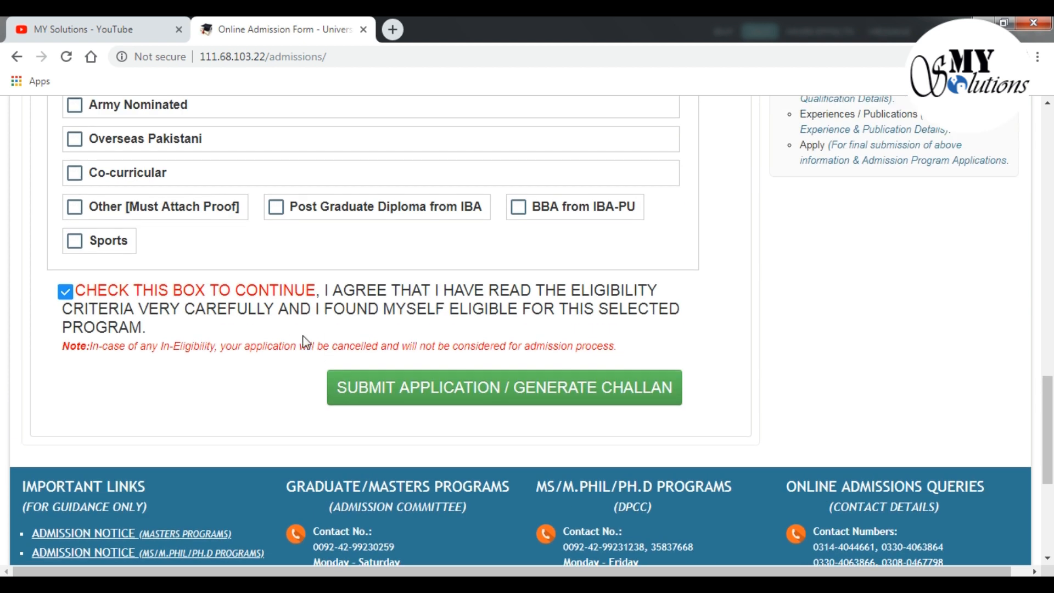
# Submit the HRM application to generate its challan, then confirm generating the application
pyautogui.click(433, 388)
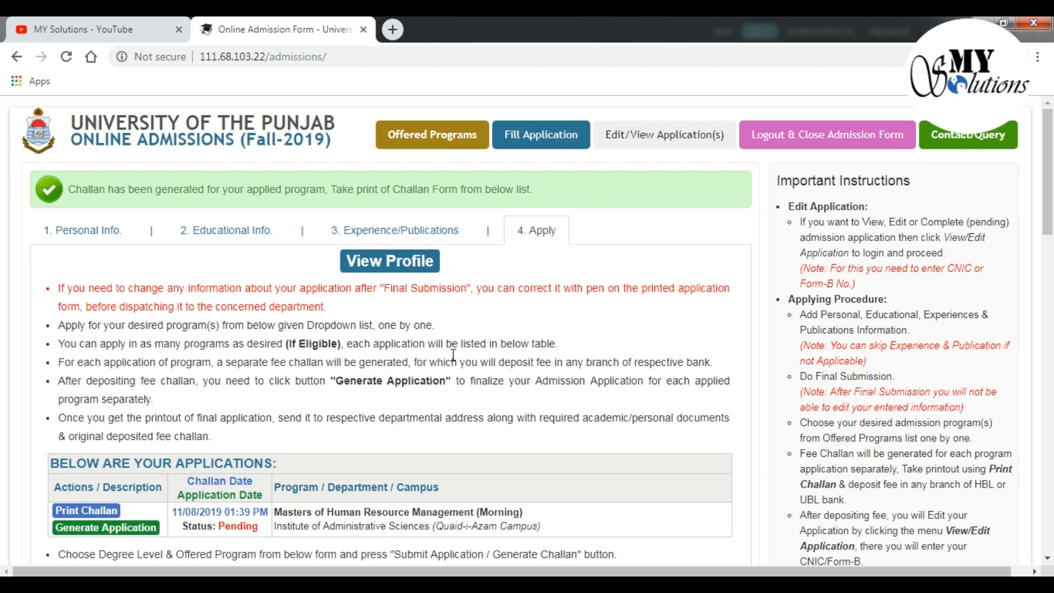
pyautogui.scroll(-3, 453, 356)
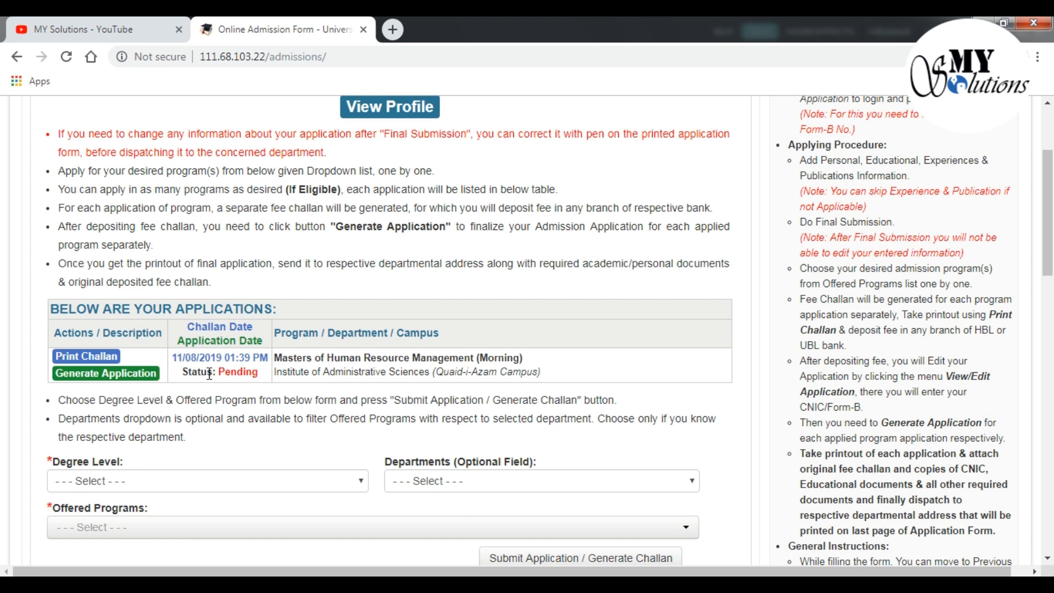
pyautogui.click(135, 379)
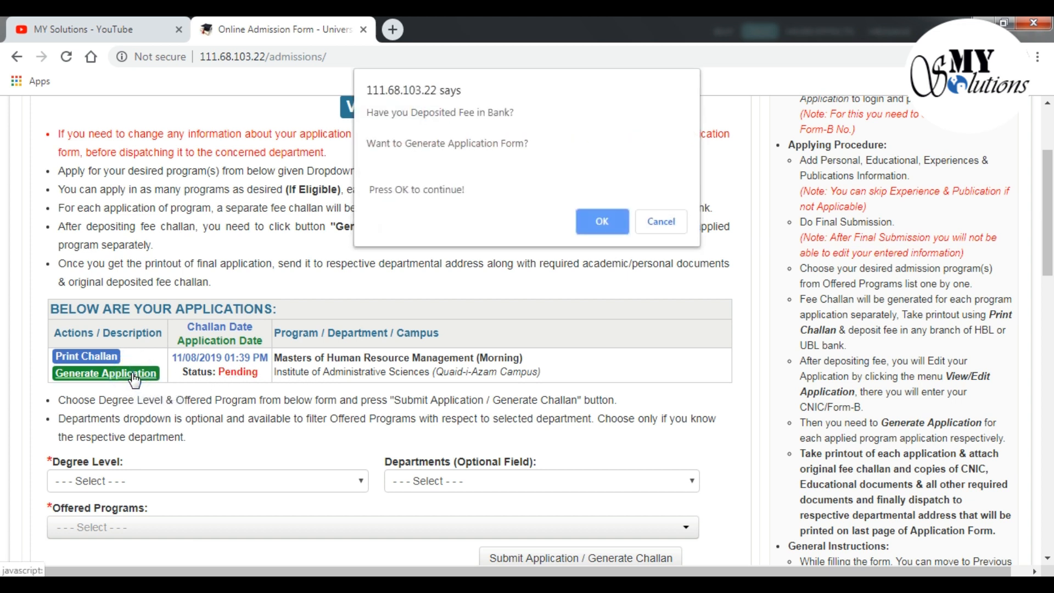
pyautogui.click(602, 221)
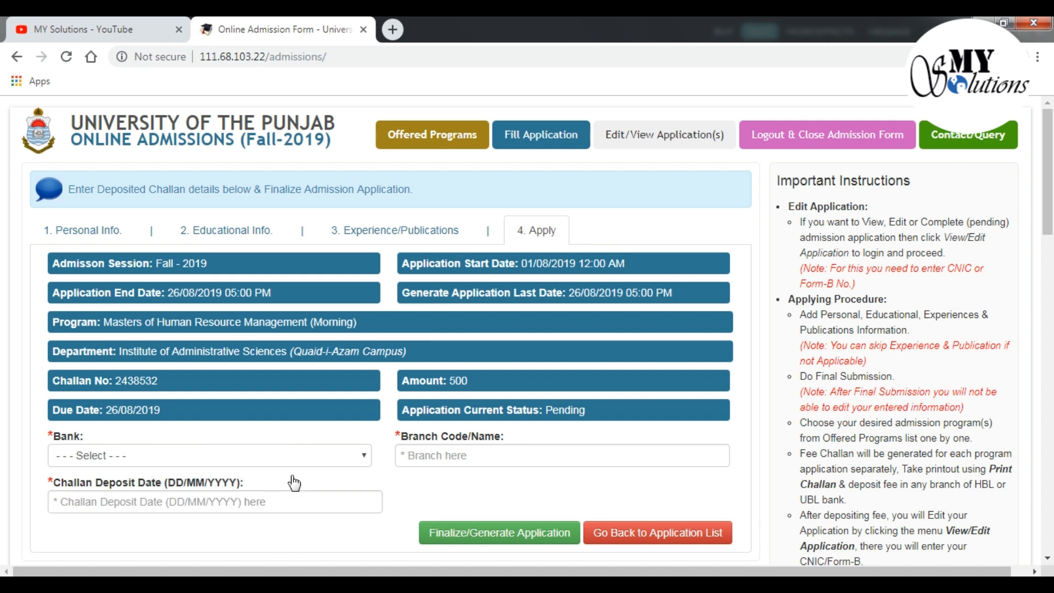
# Set the deposit bank to HBL and the branch to 'Dharmpura Lahore'
pyautogui.click(346, 455)
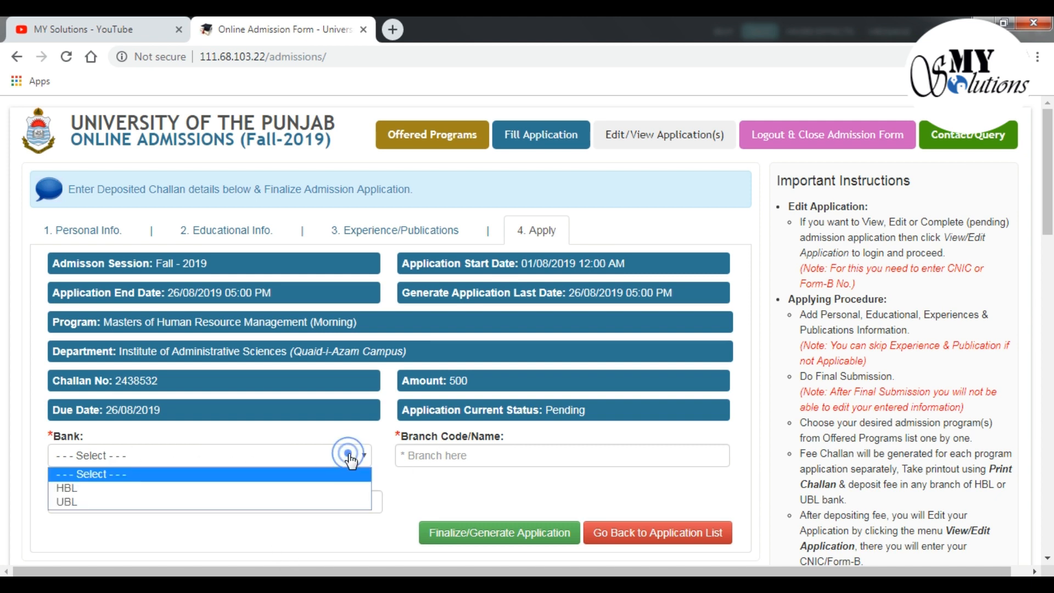
pyautogui.click(323, 489)
pyautogui.click(467, 455)
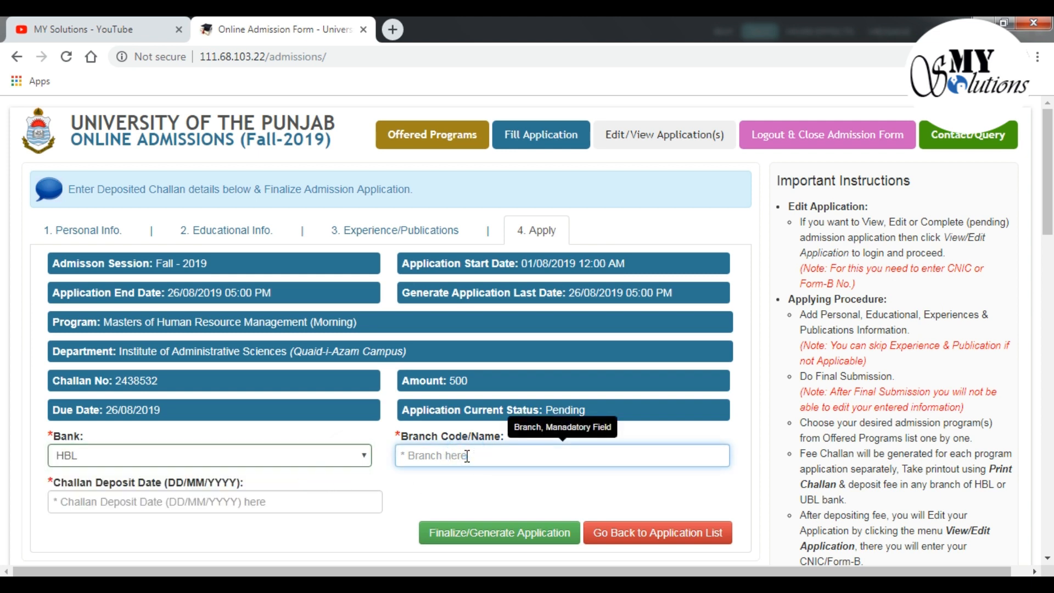
pyautogui.write('Dh')
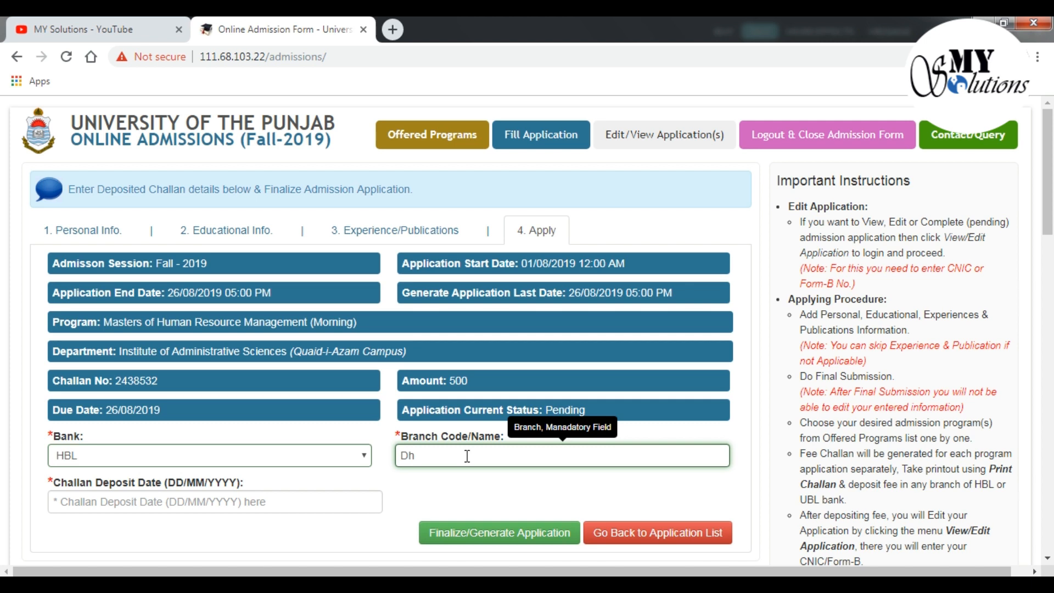
pyautogui.press('BackSpace')
pyautogui.press('BackSpace')
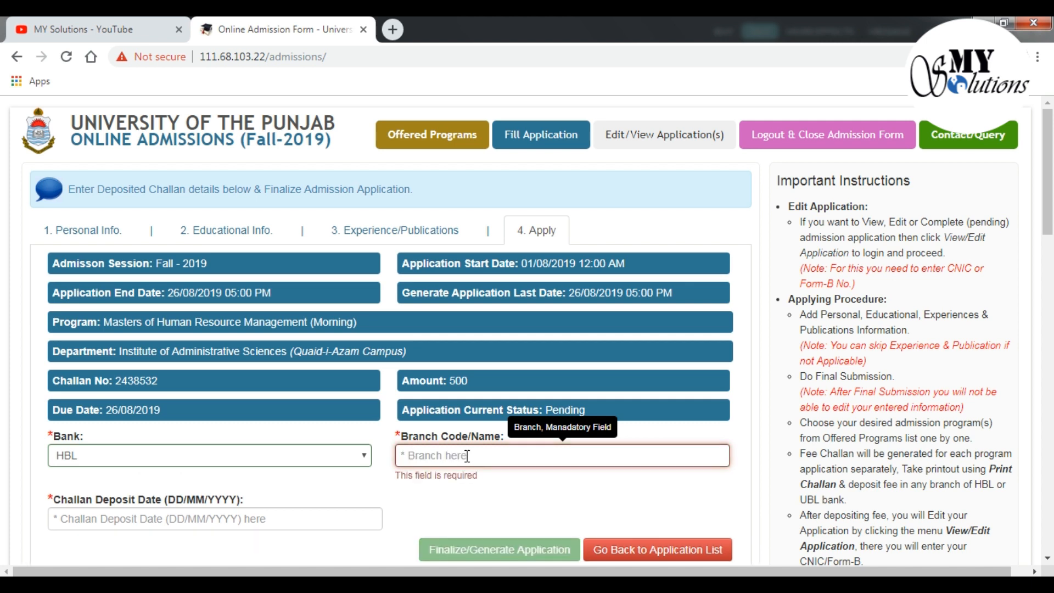
pyautogui.write('D')
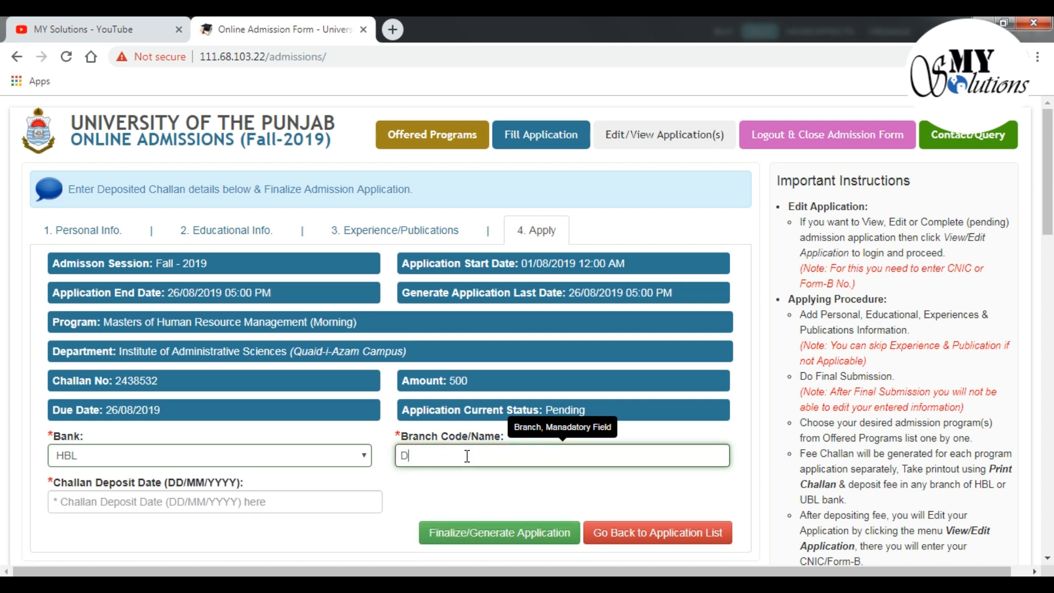
pyautogui.write('harmpura lahore')
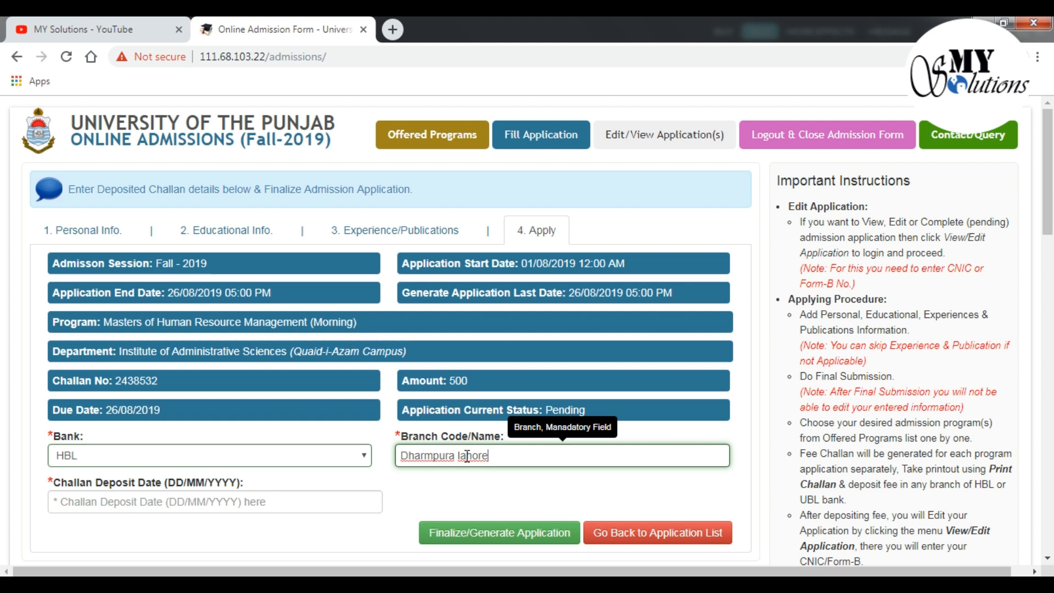
pyautogui.click(467, 457)
pyautogui.press('BackSpace')
pyautogui.write('L')
# Set the deposit date to 16/08/2019 and finalize the application
pyautogui.click(294, 500)
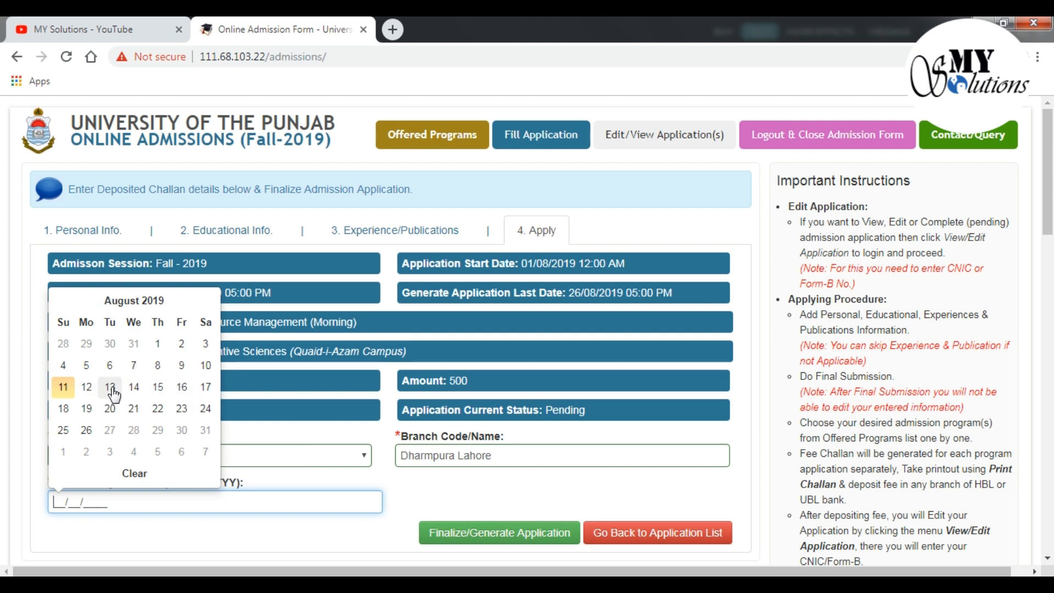
pyautogui.click(182, 388)
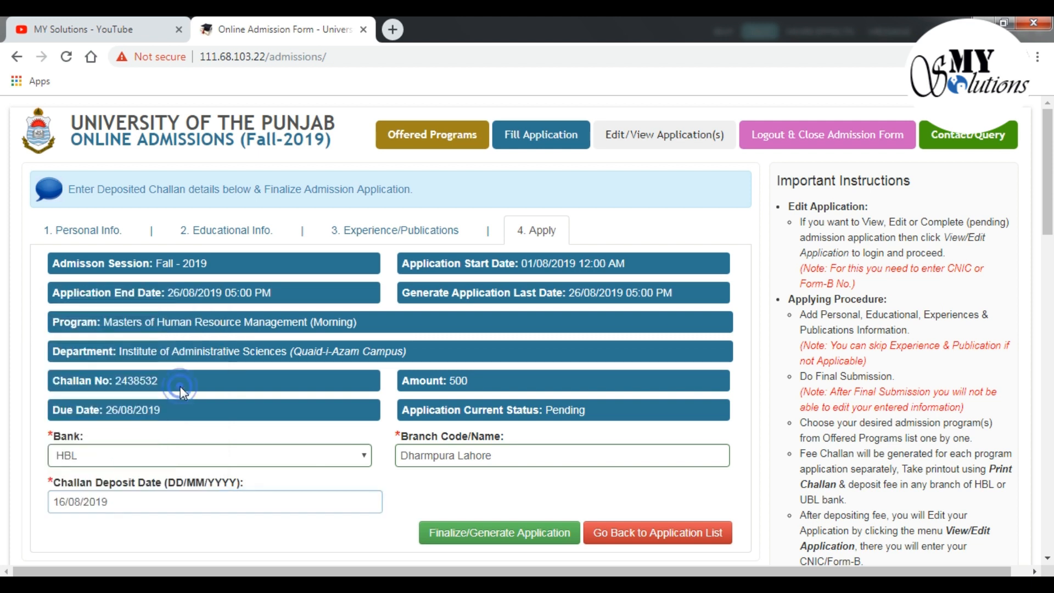
pyautogui.click(470, 537)
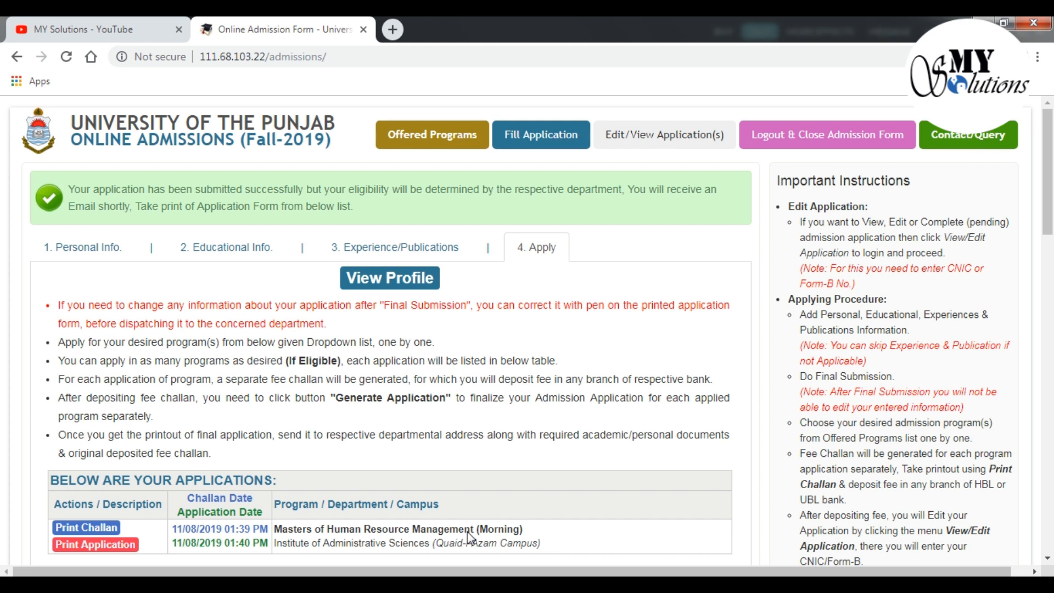
# Open the printable HRM admission form PDF (90.92 KB) from the applications table
pyautogui.scroll(-3, 499, 380)
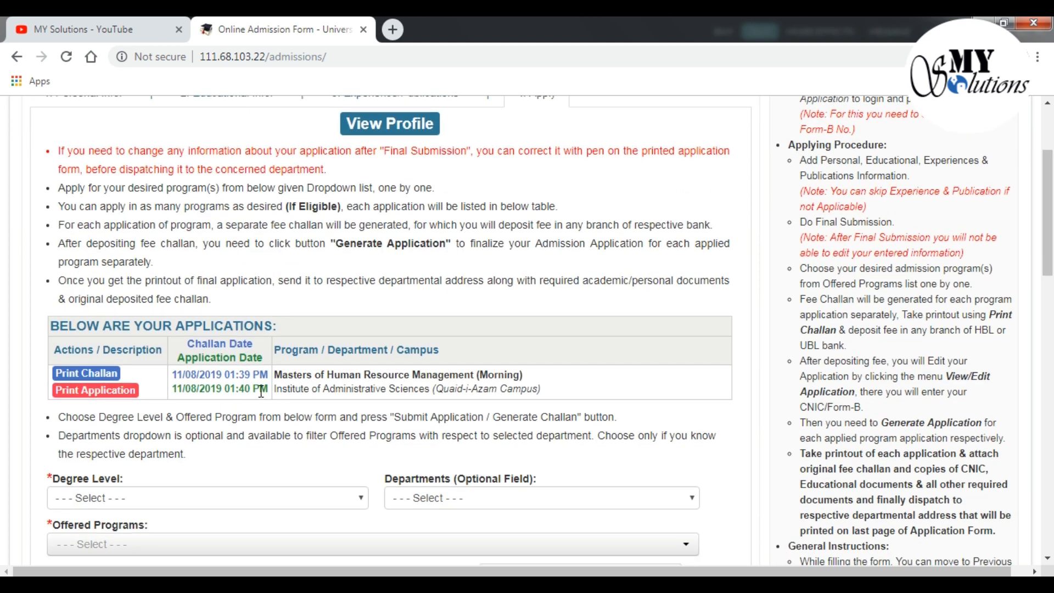
pyautogui.click(87, 391)
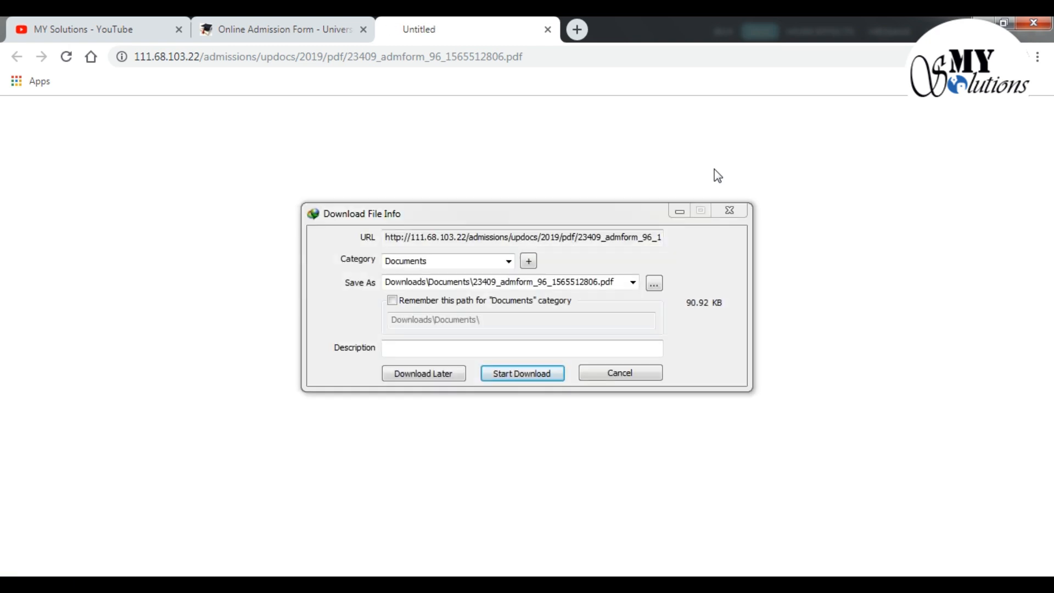
# Download the 90.92 KB admission form PDF into Downloads\Documents and open the file
pyautogui.click(516, 375)
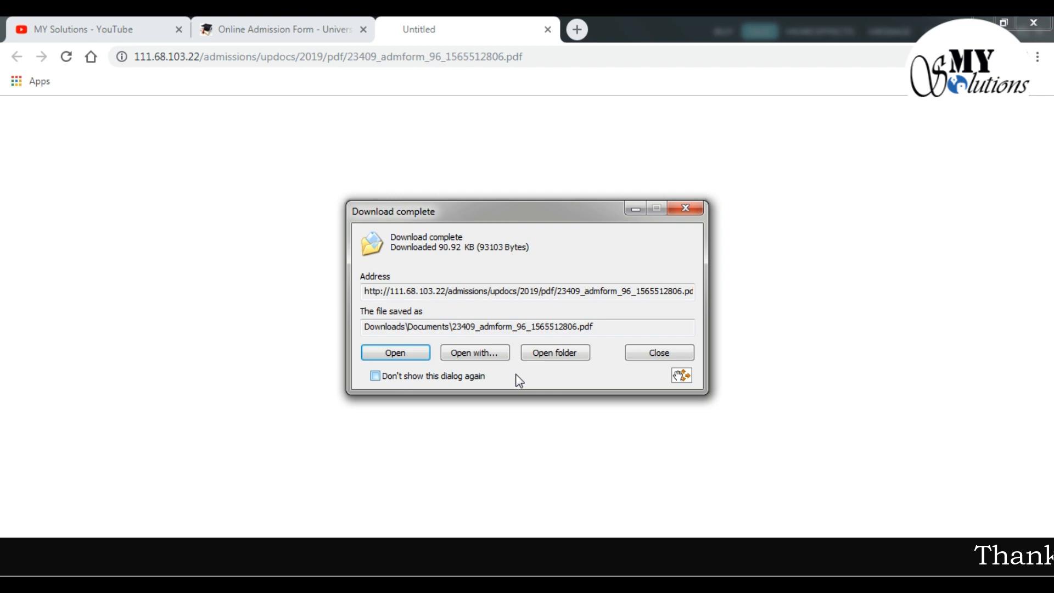
pyautogui.click(375, 354)
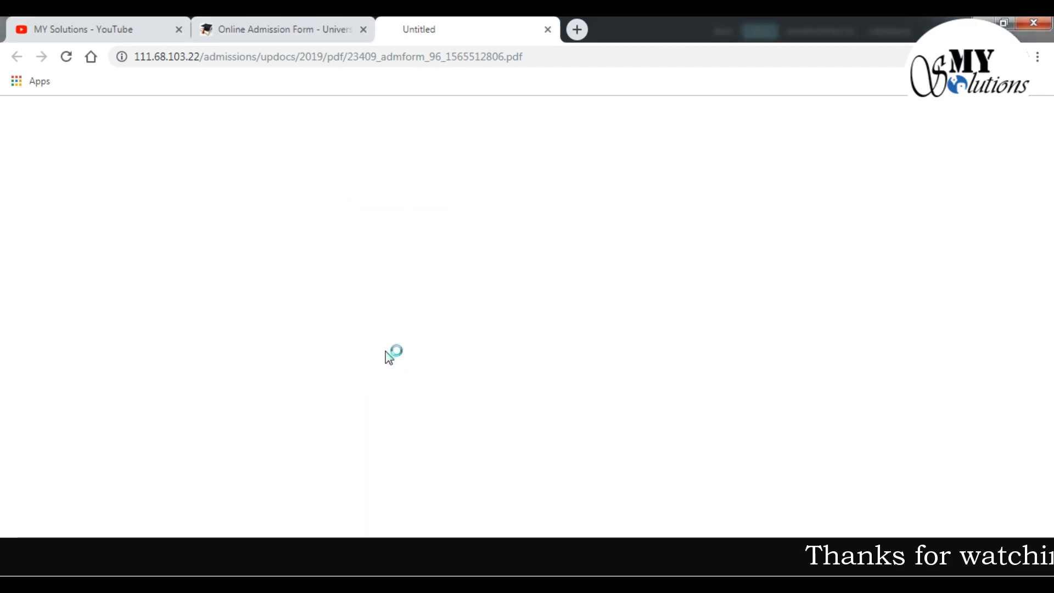
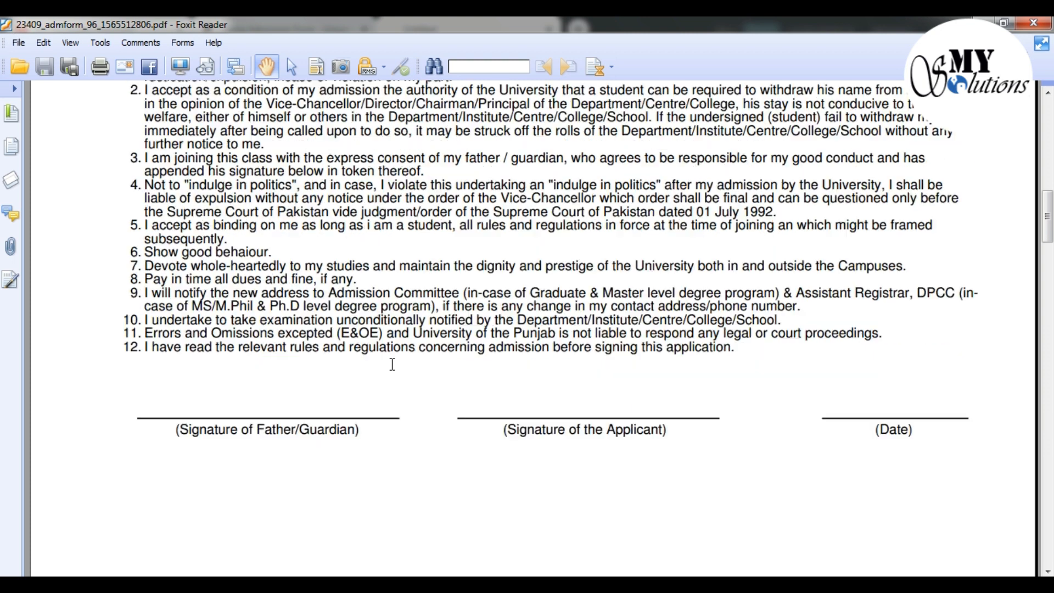
pyautogui.scroll(-10, 323, 312)
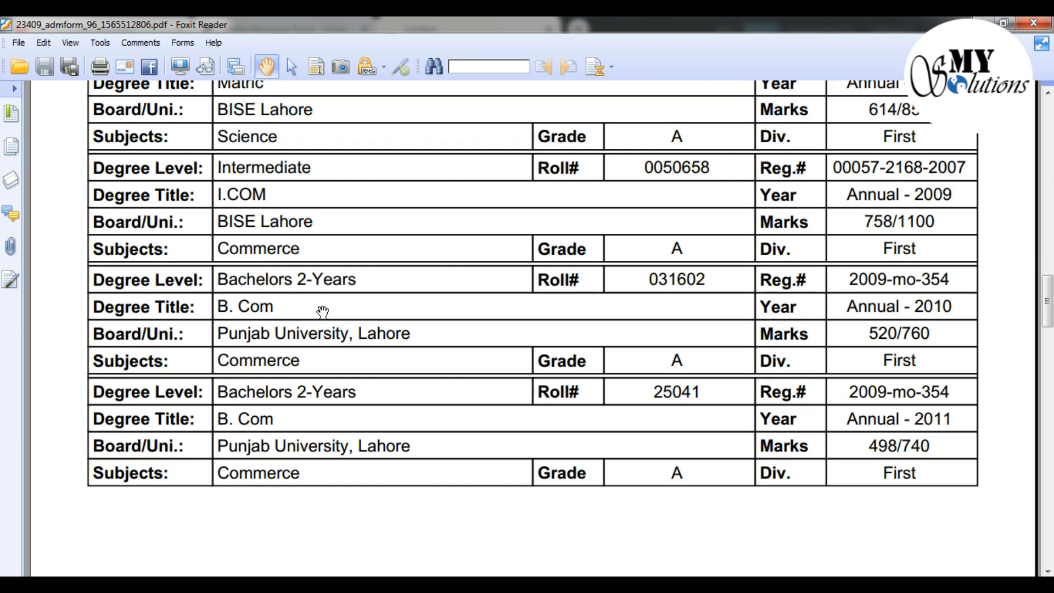
pyautogui.scroll(-10, 323, 312)
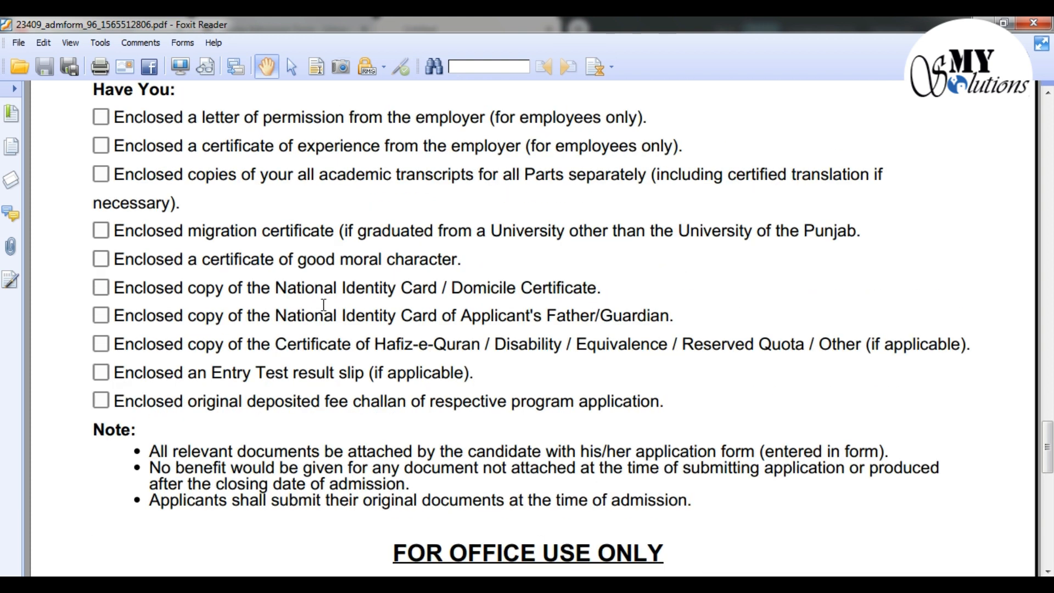
pyautogui.scroll(2, 324, 304)
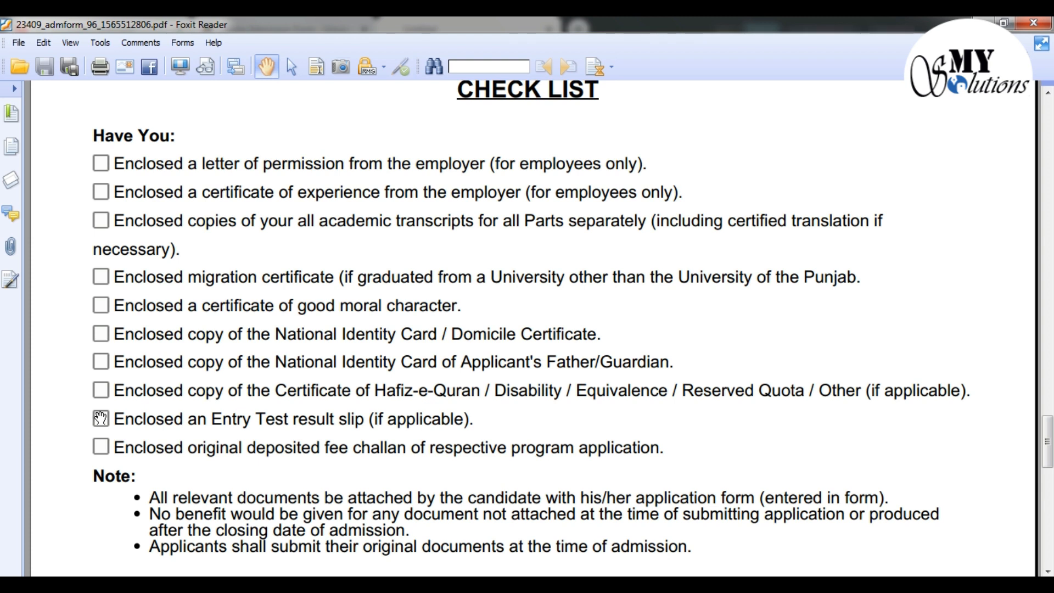
pyautogui.scroll(-1, 100, 409)
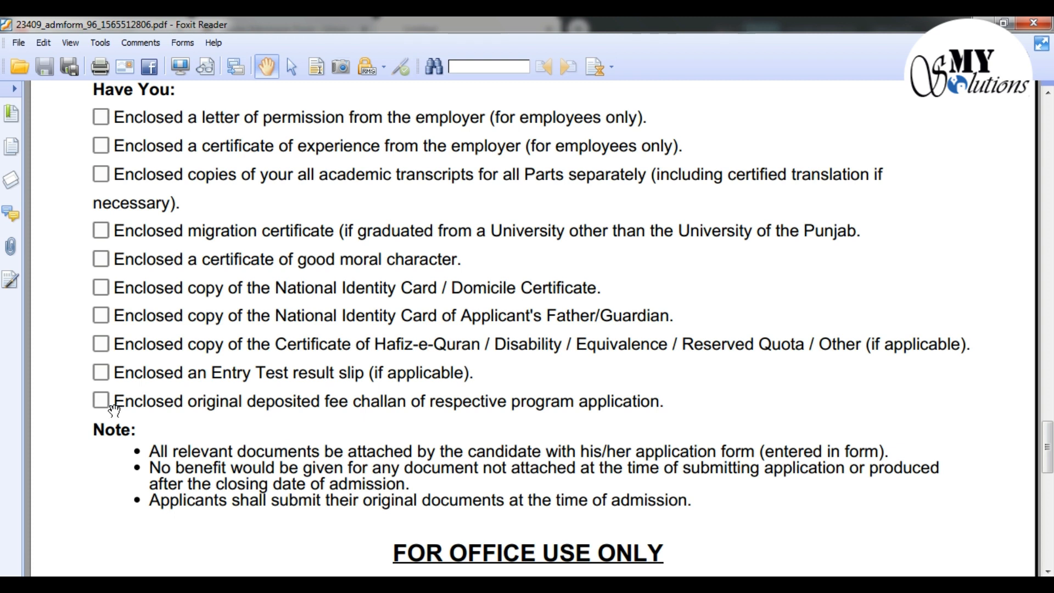
pyautogui.scroll(-1, 165, 379)
pyautogui.scroll(-1, 128, 360)
pyautogui.scroll(-3, 127, 357)
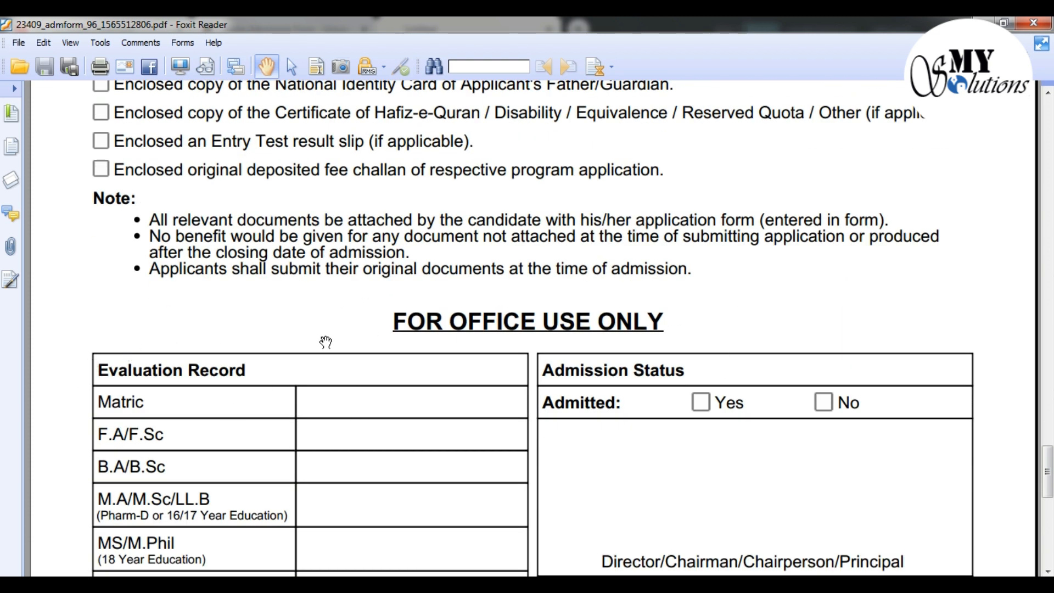
pyautogui.scroll(-1, 354, 342)
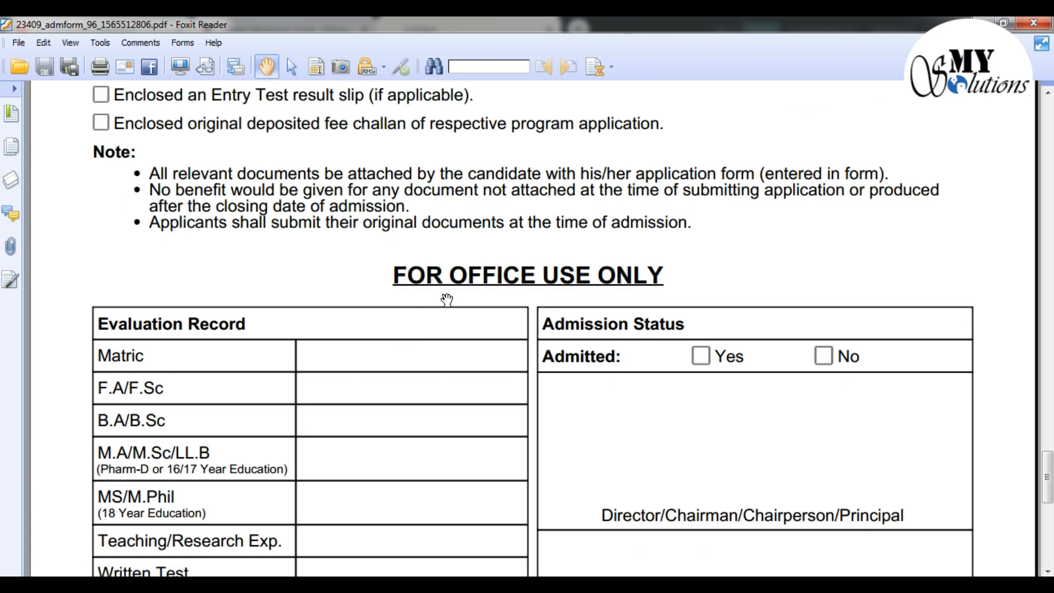
pyautogui.scroll(-7, 447, 299)
pyautogui.scroll(-5, 448, 298)
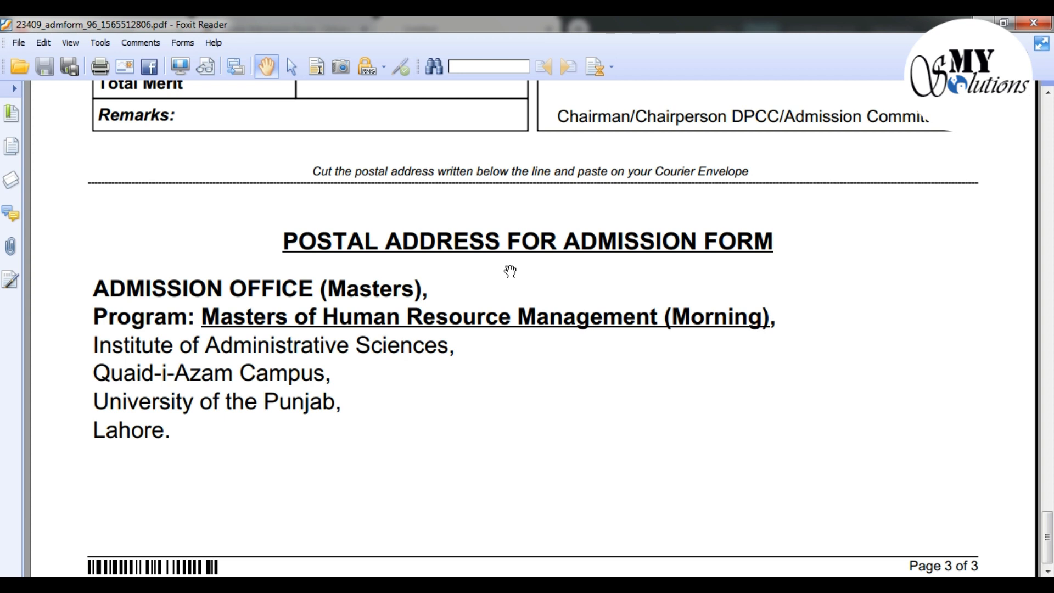
# Close the admission form, then download the fee challan PDF and open it in Foxit, skipping registration
pyautogui.click(1034, 23)
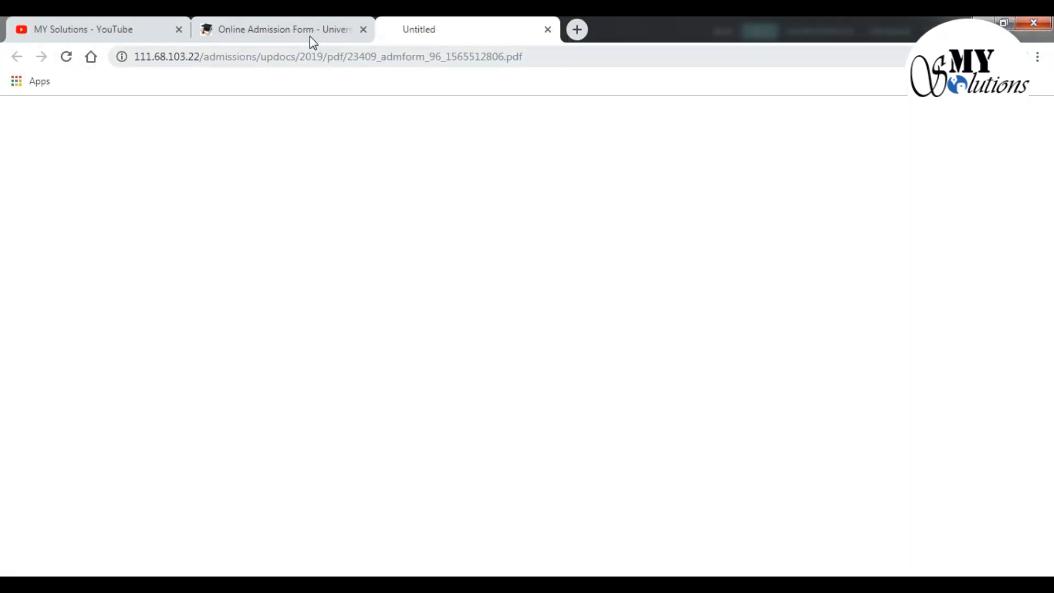
pyautogui.click(308, 34)
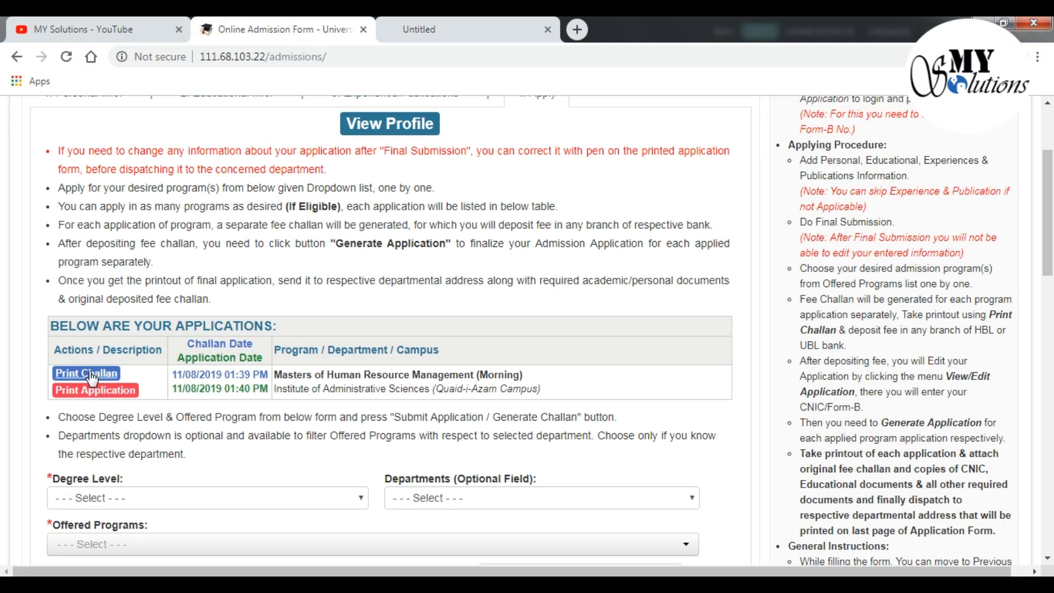
pyautogui.click(91, 377)
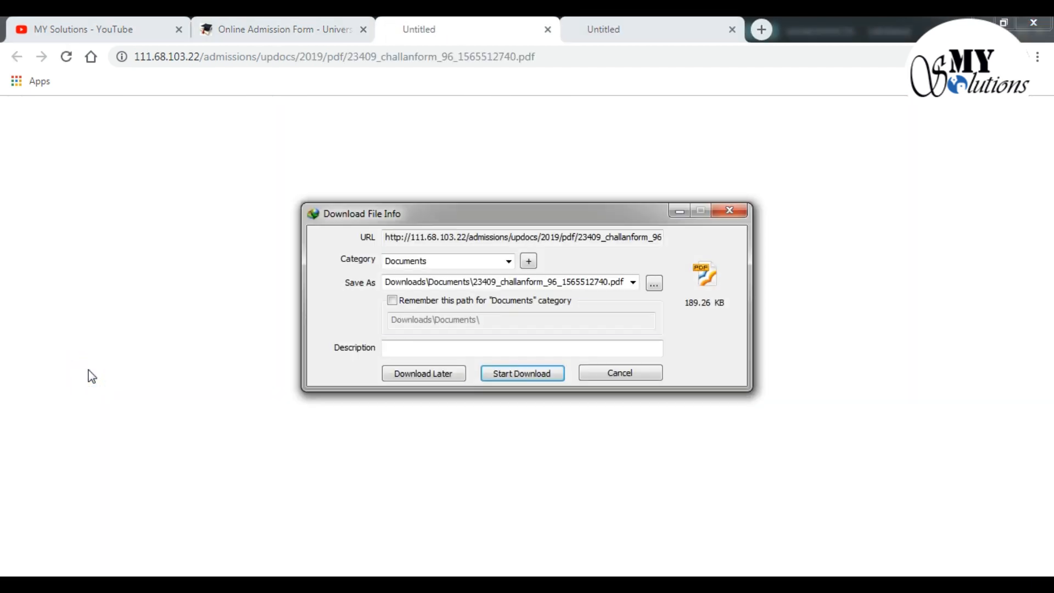
pyautogui.click(509, 374)
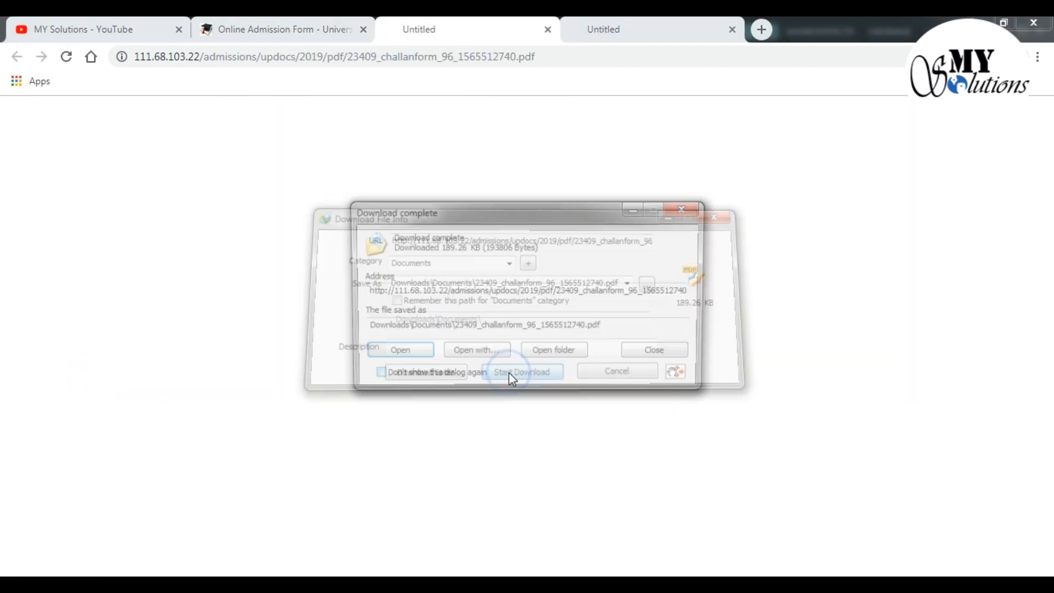
pyautogui.click(417, 355)
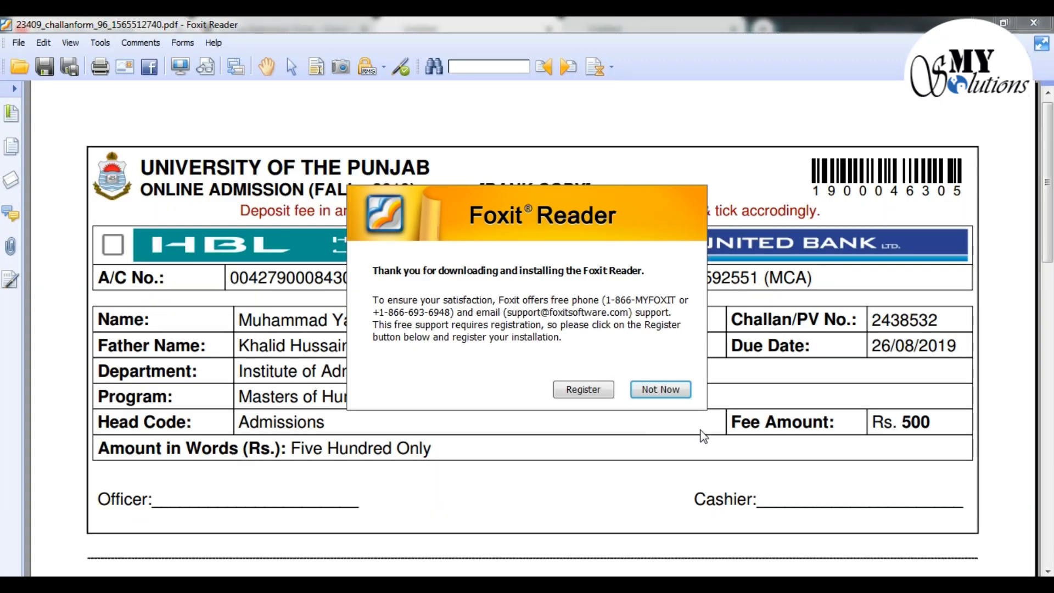
pyautogui.click(672, 394)
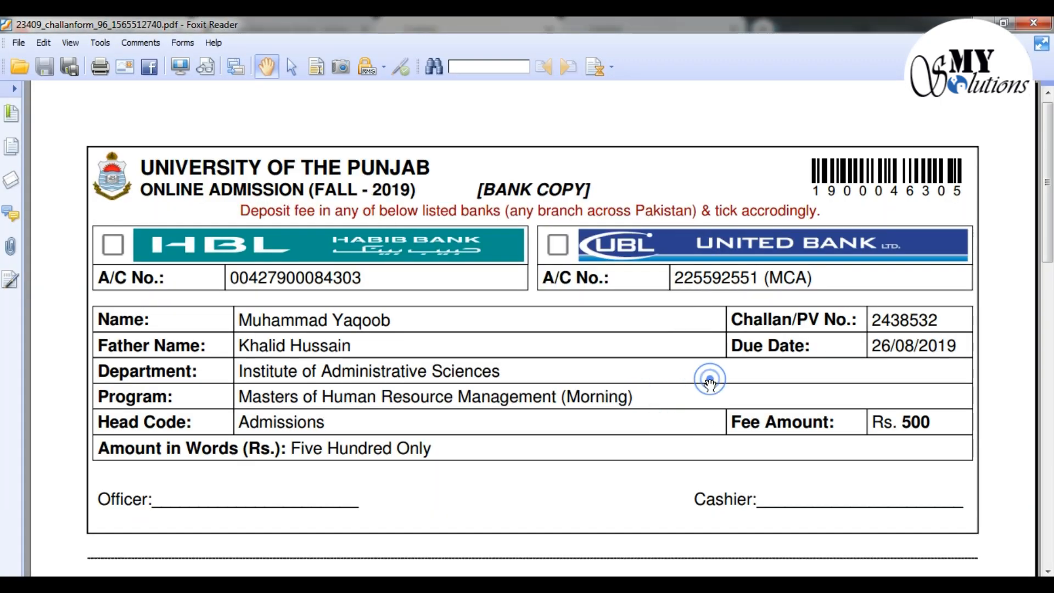
# Scroll through the fee challan copies, then close Foxit Reader
pyautogui.scroll(-3, 710, 384)
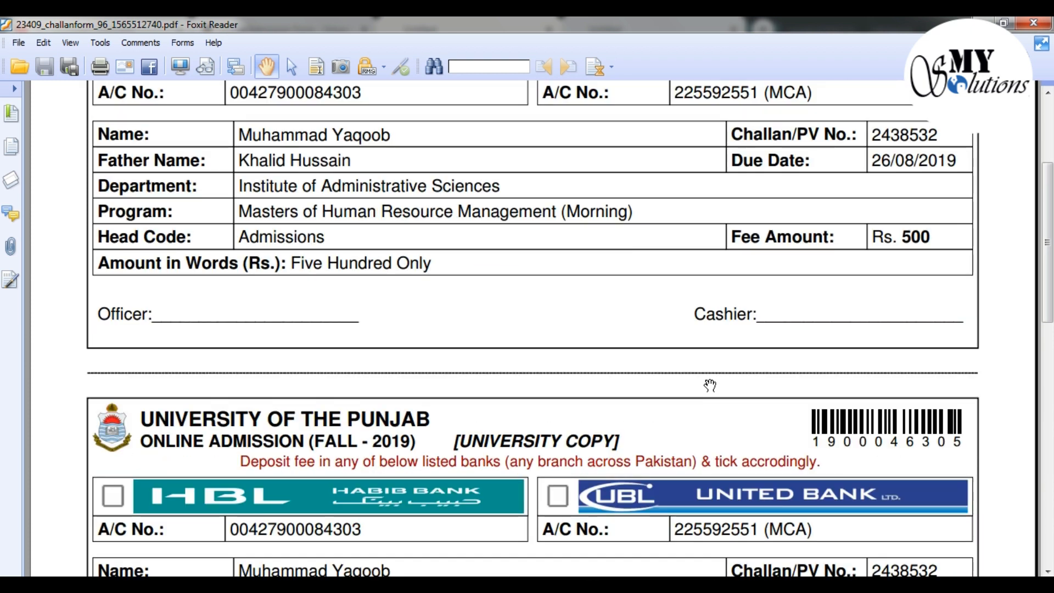
pyautogui.scroll(3, 710, 384)
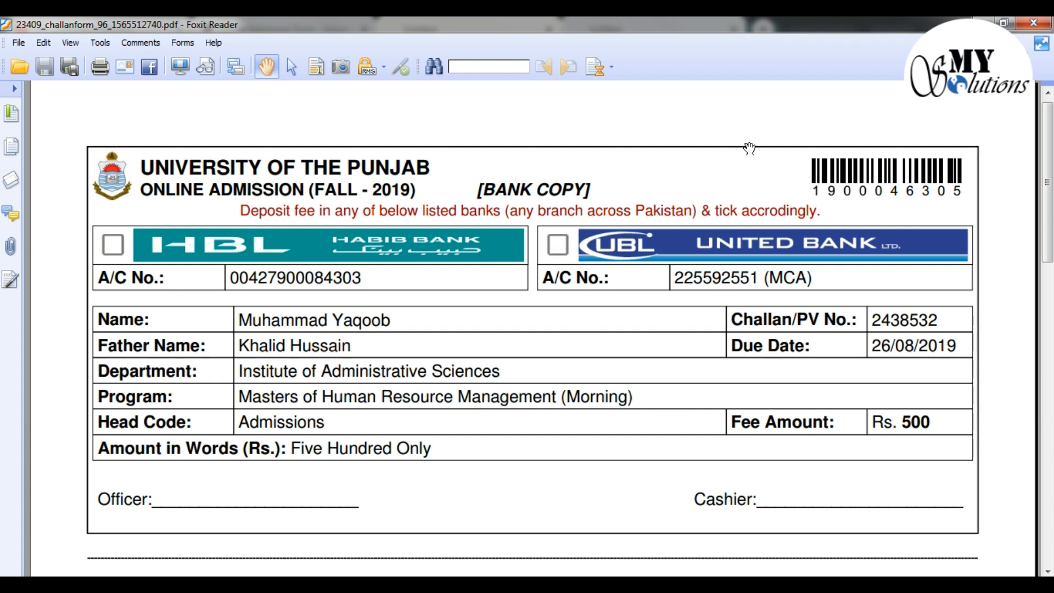
pyautogui.scroll(-6, 544, 332)
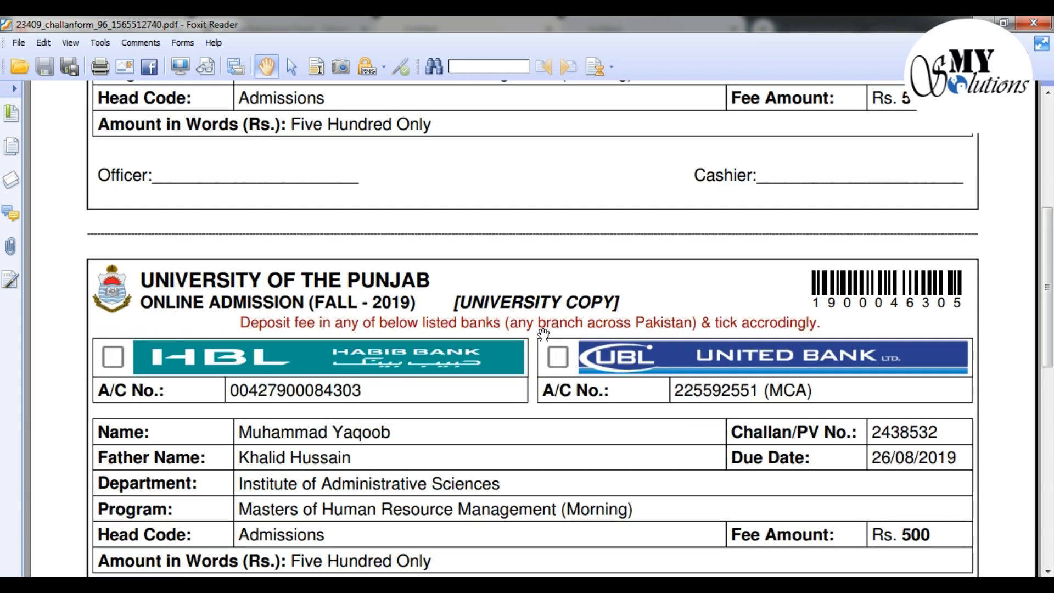
pyautogui.scroll(-5, 544, 332)
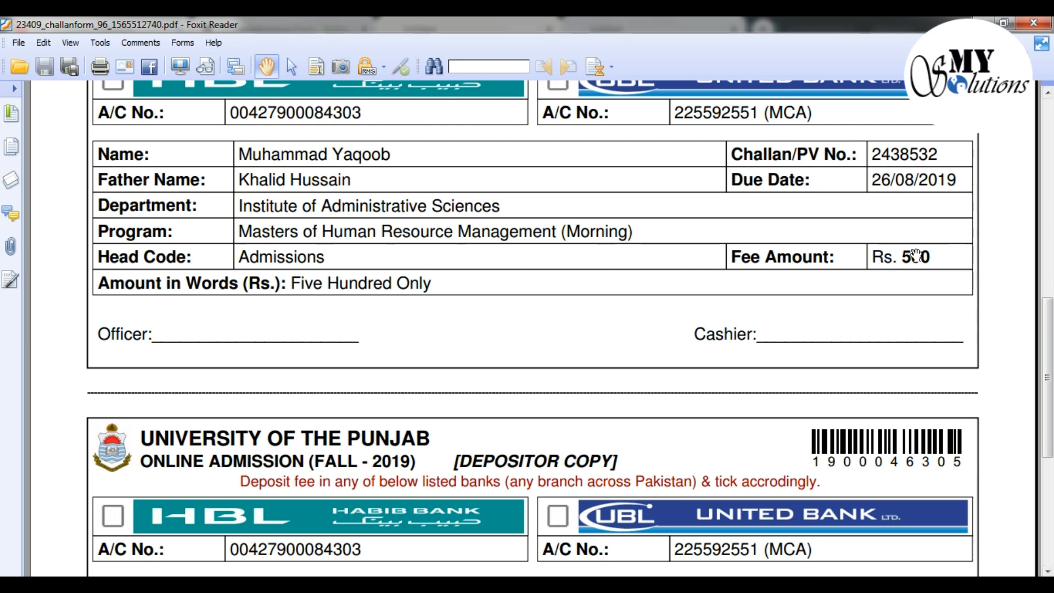
pyautogui.scroll(6, 913, 254)
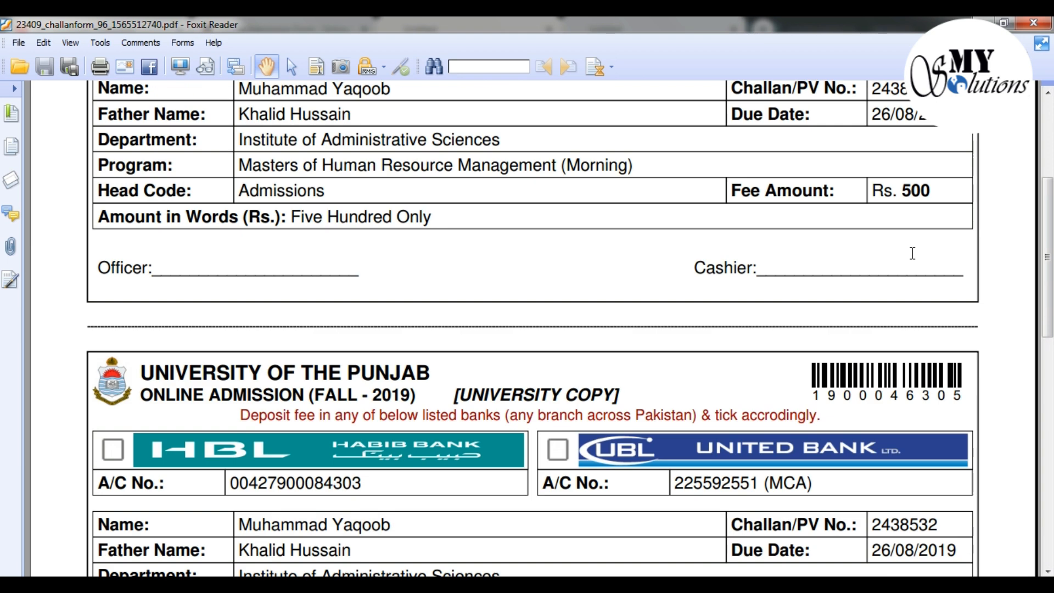
pyautogui.scroll(3, 914, 253)
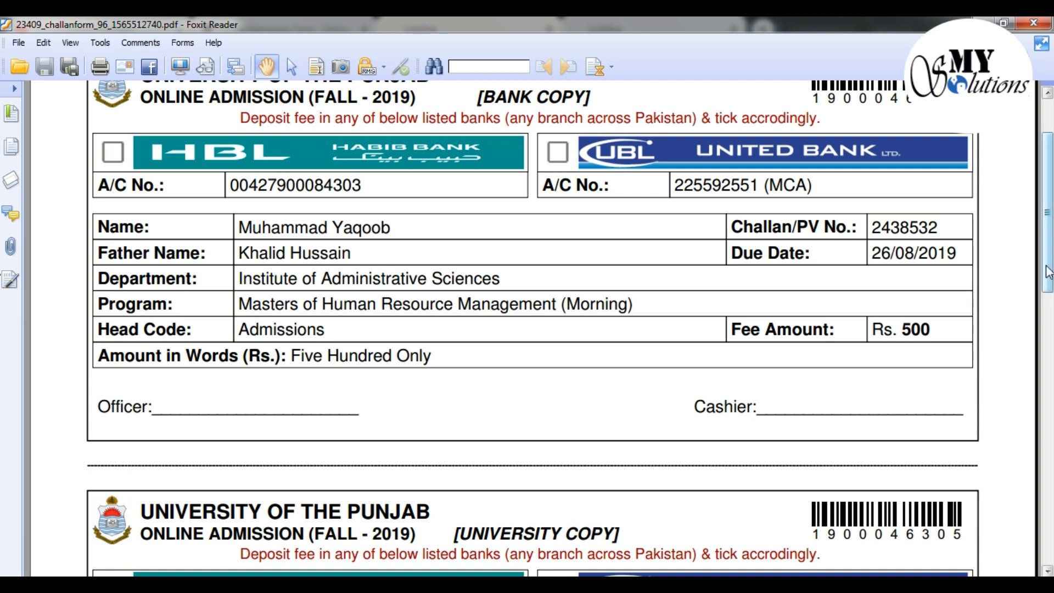
pyautogui.scroll(-10, 569, 188)
pyautogui.scroll(-5, 569, 188)
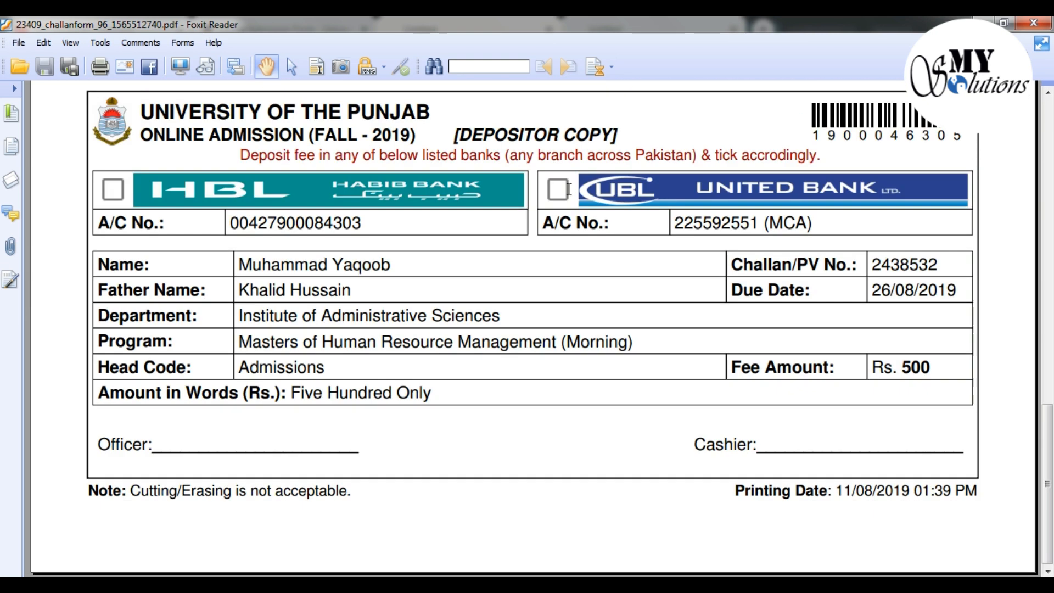
pyautogui.scroll(20, 566, 194)
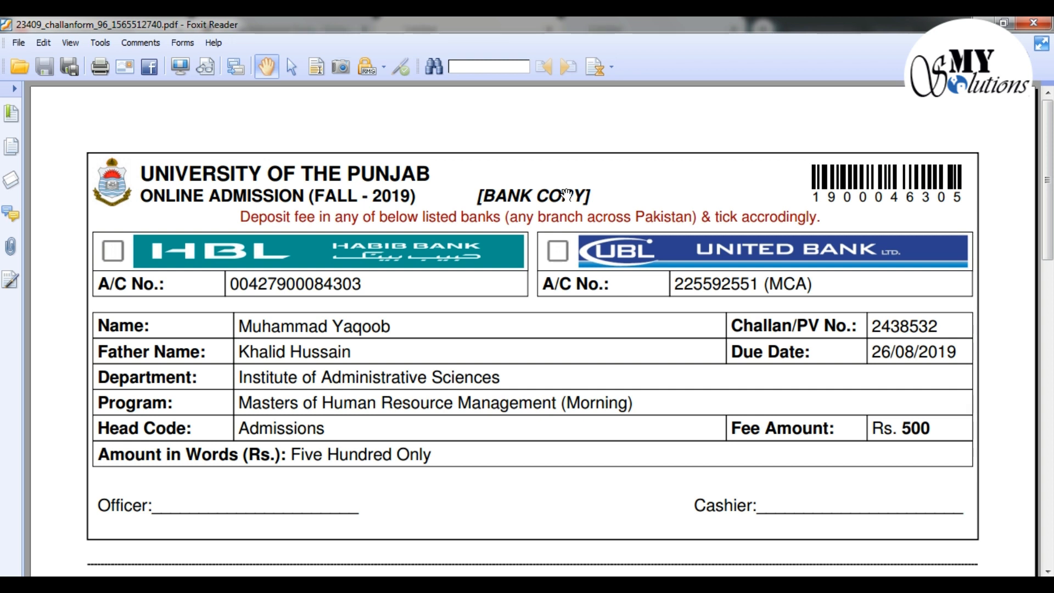
pyautogui.click(1034, 23)
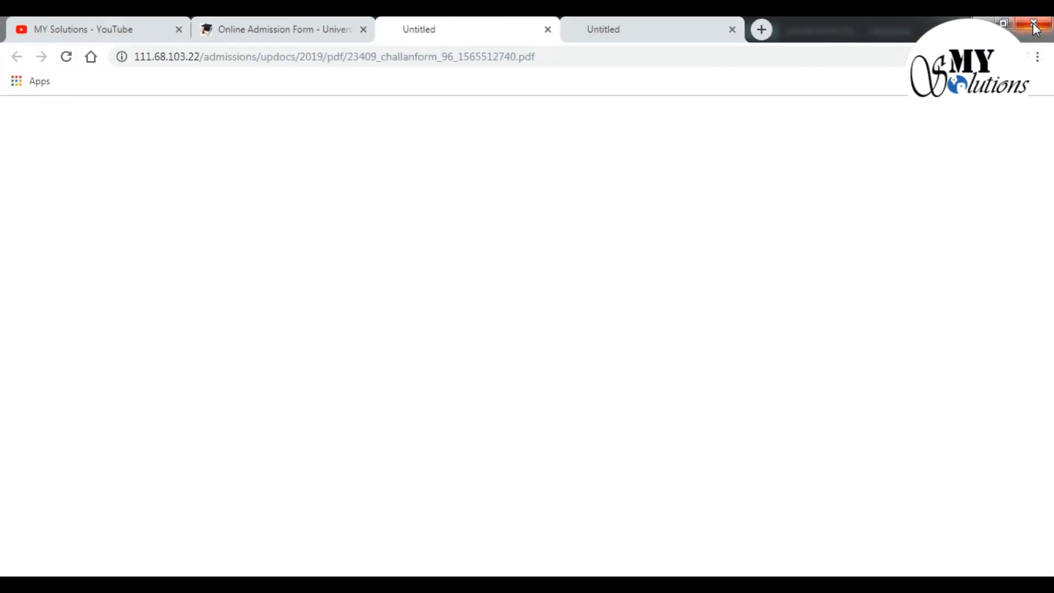
# Return to the portal's application form and set Degree Level to Masters
pyautogui.click(307, 28)
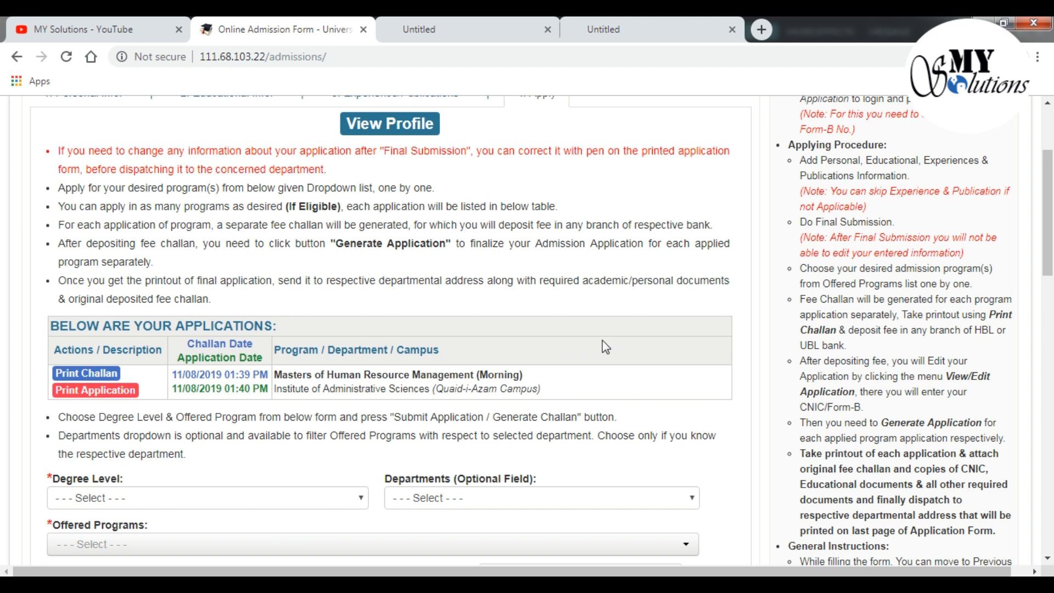
pyautogui.scroll(-3, 603, 341)
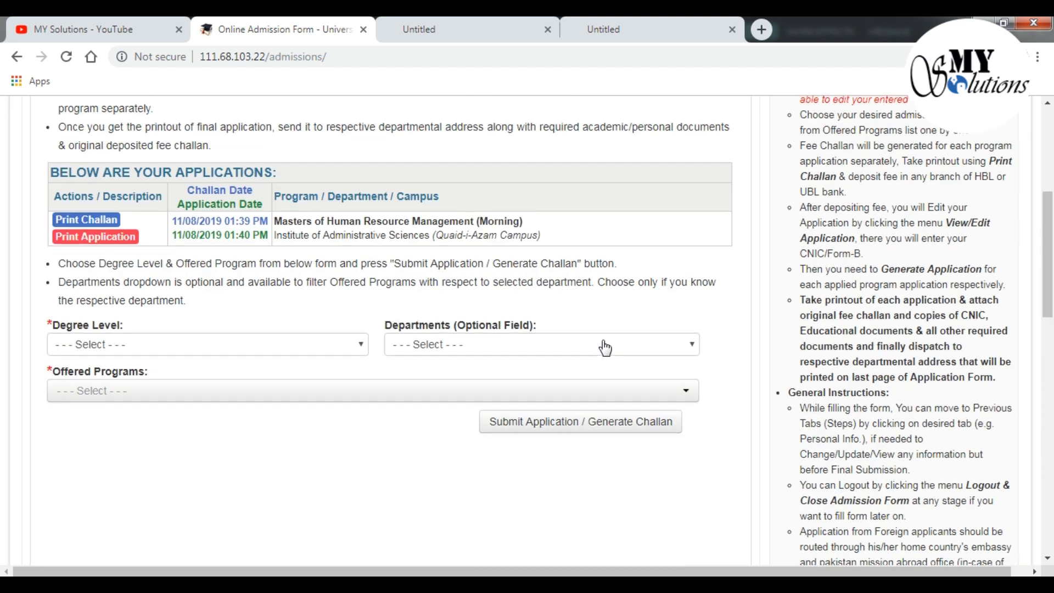
pyautogui.scroll(6, 604, 348)
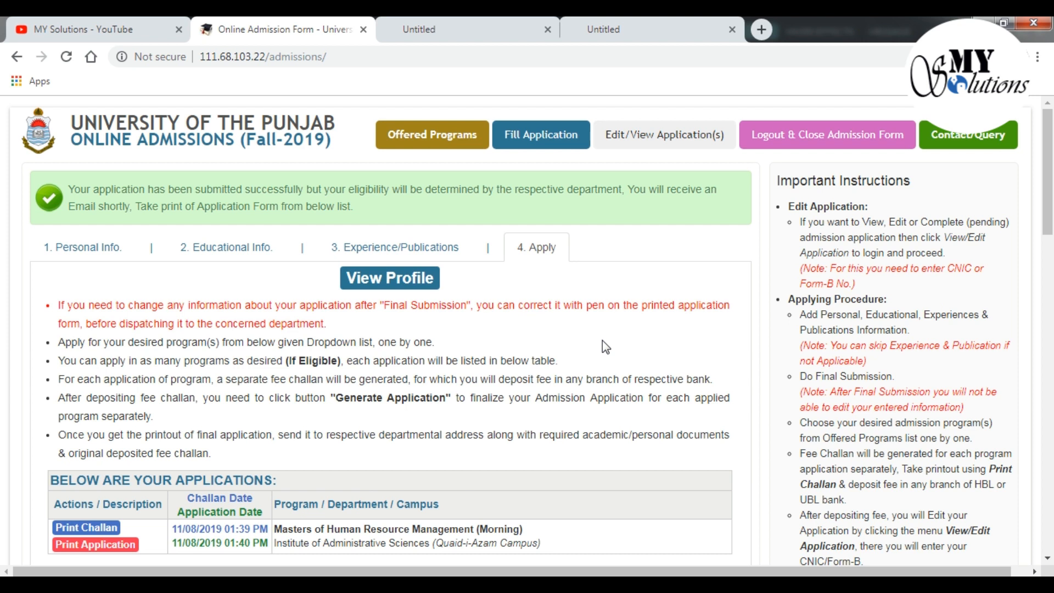
pyautogui.scroll(-6, 602, 341)
pyautogui.scroll(2, 604, 341)
pyautogui.scroll(4, 604, 341)
pyautogui.scroll(-4, 596, 339)
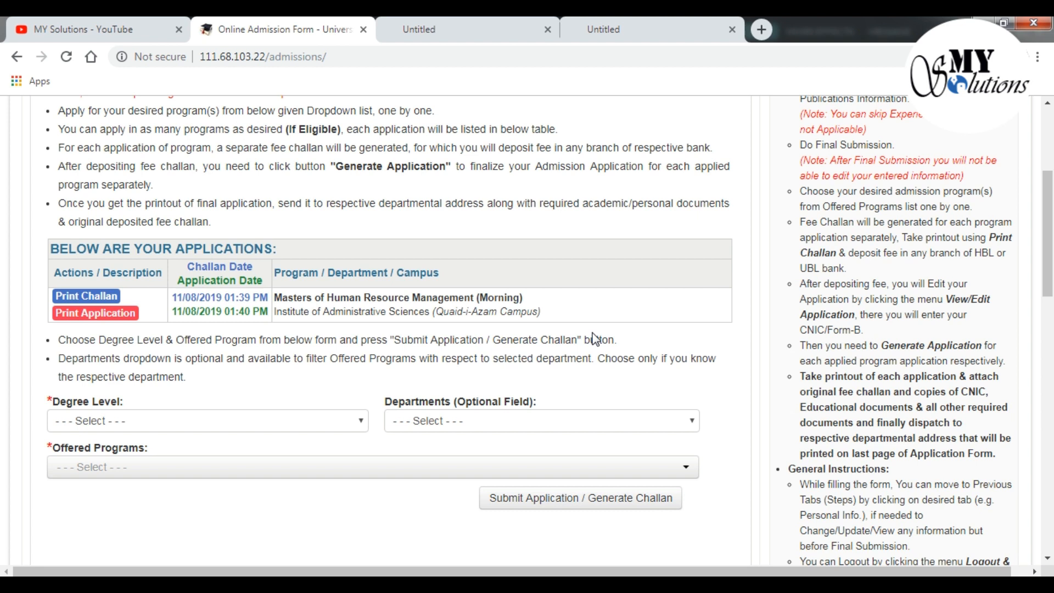
pyautogui.scroll(3, 595, 337)
pyautogui.scroll(-3, 568, 273)
pyautogui.click(356, 421)
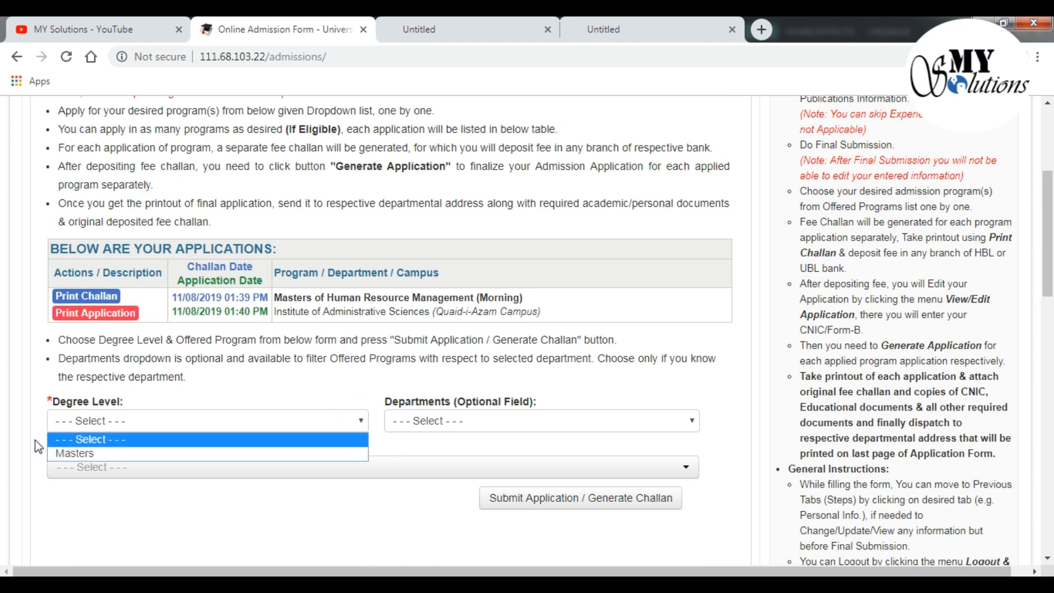
pyautogui.click(113, 453)
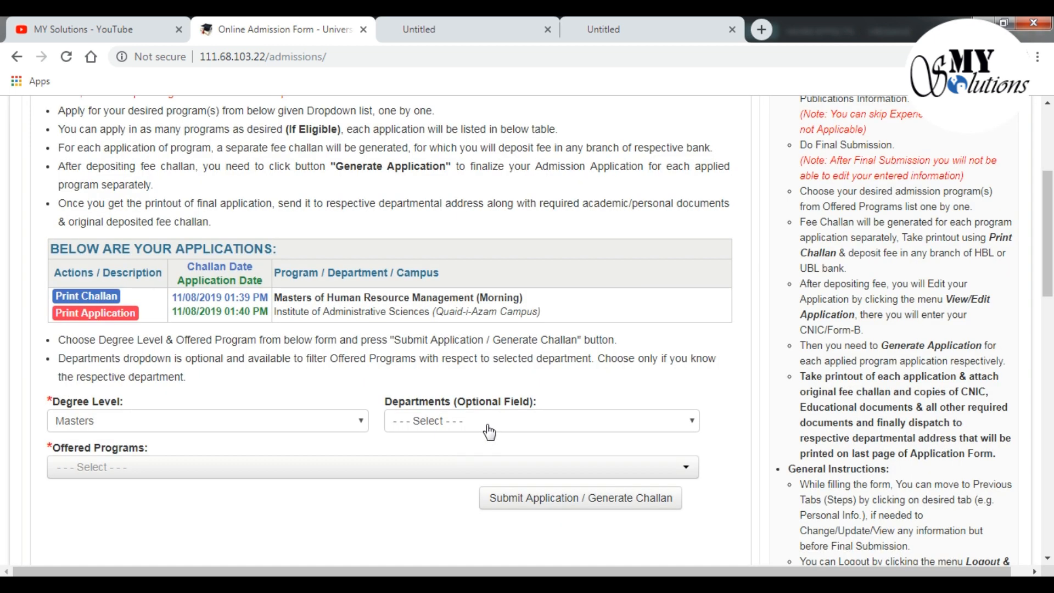
# Choose Institute of Administrative Sciences as the department
pyautogui.click(489, 421)
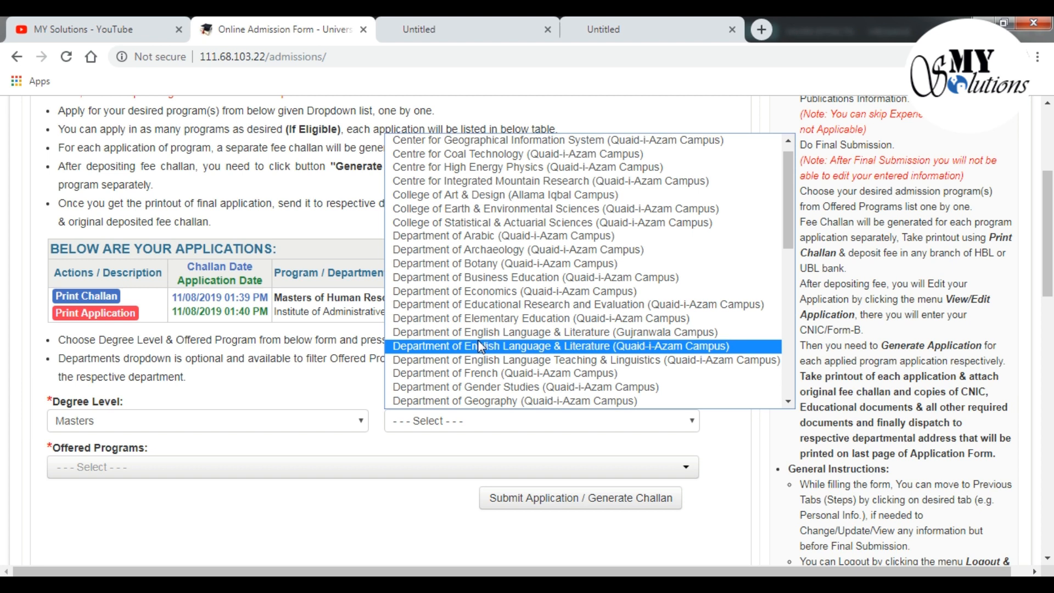
pyautogui.press('Up')
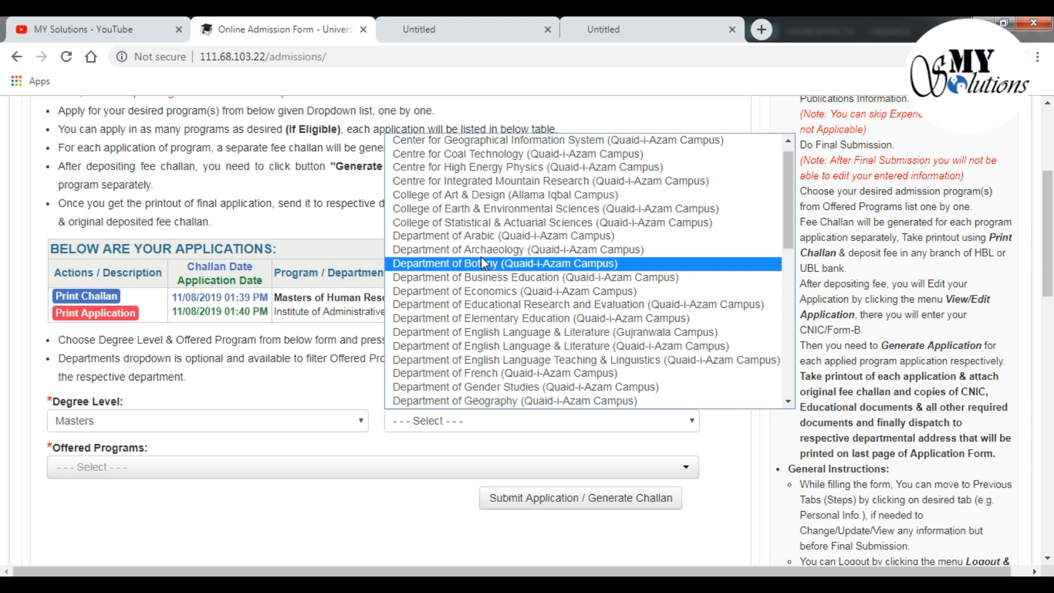
pyautogui.scroll(-5, 482, 256)
pyautogui.scroll(-2, 481, 255)
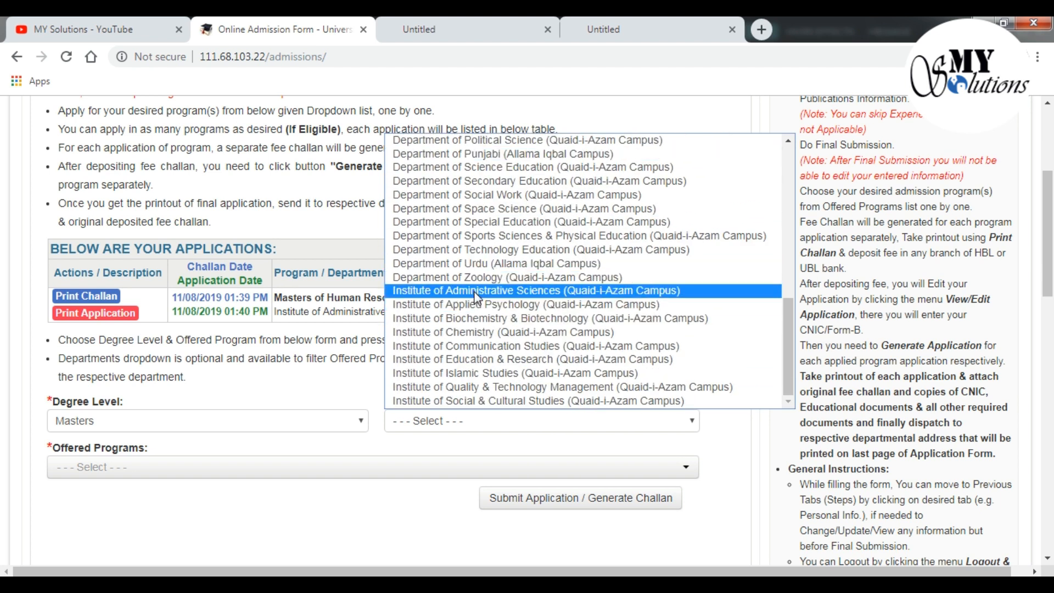
pyautogui.click(477, 292)
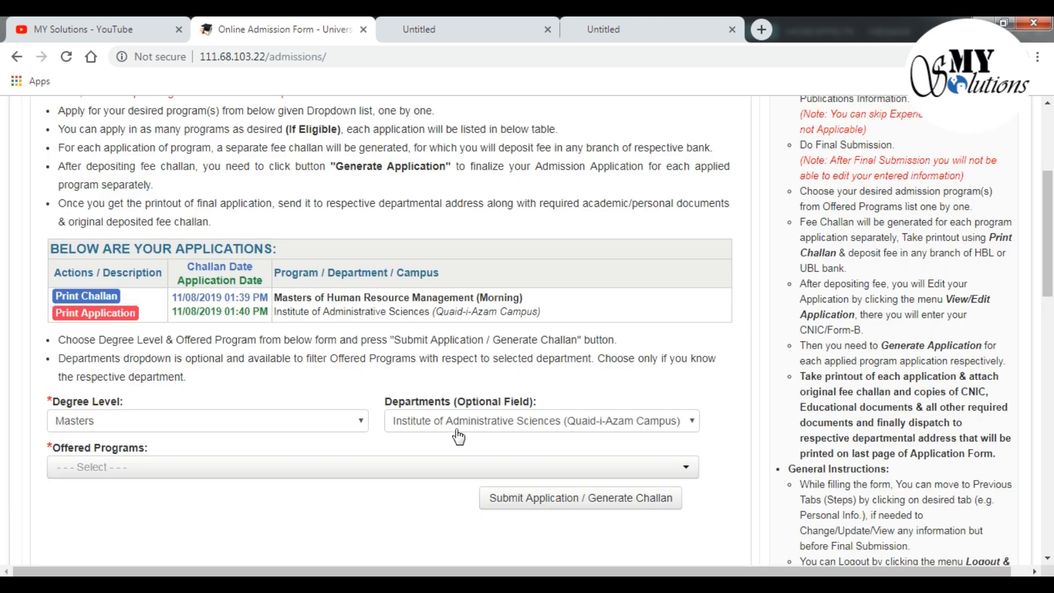
# Pick Human Resource Management (Self Supporting), agree to eligibility, and submit to generate the challan
pyautogui.scroll(-1, 464, 355)
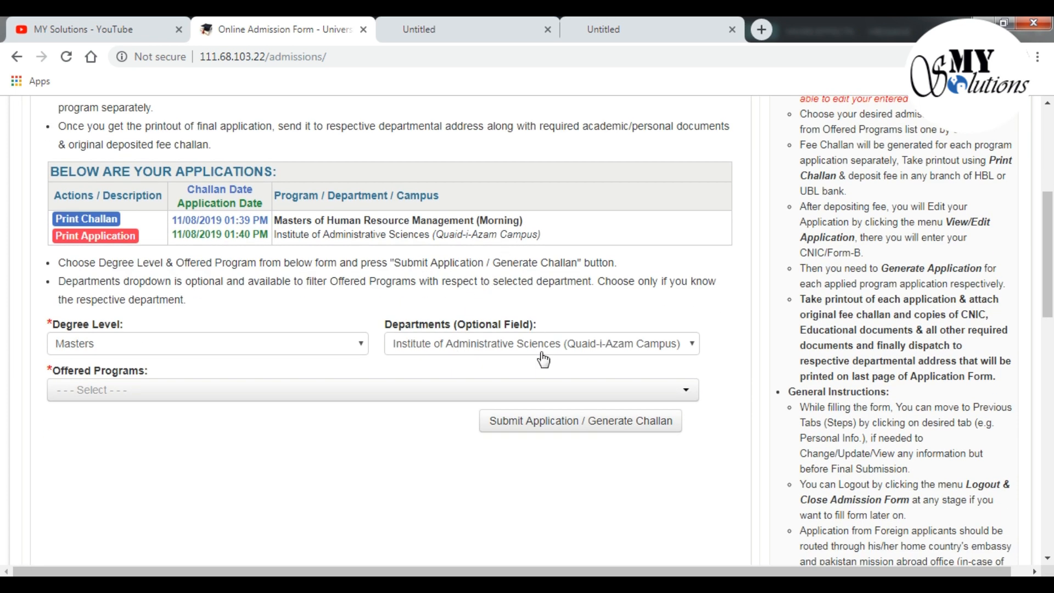
pyautogui.click(554, 391)
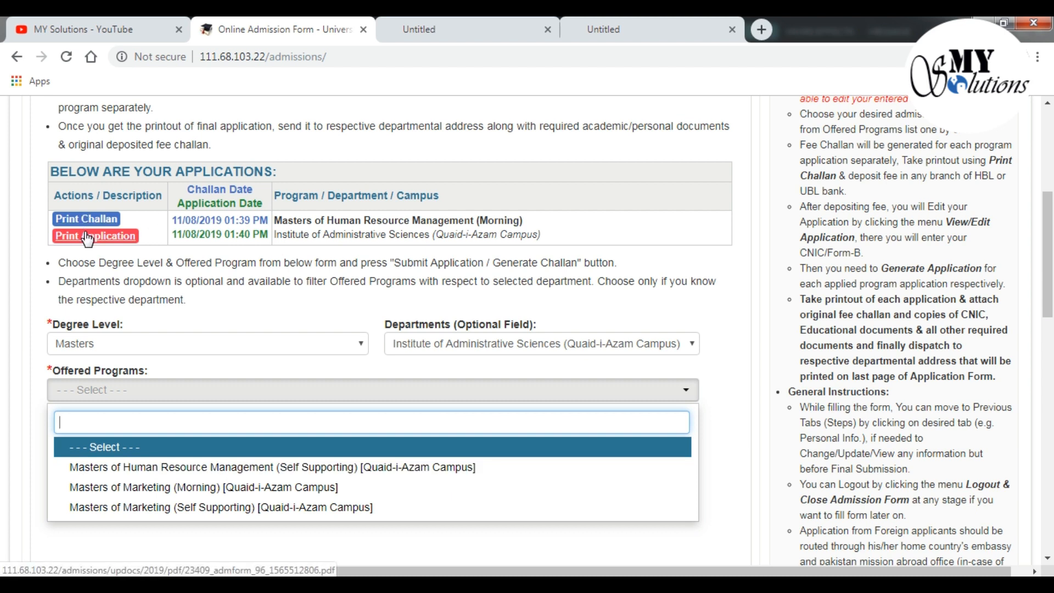
pyautogui.click(267, 473)
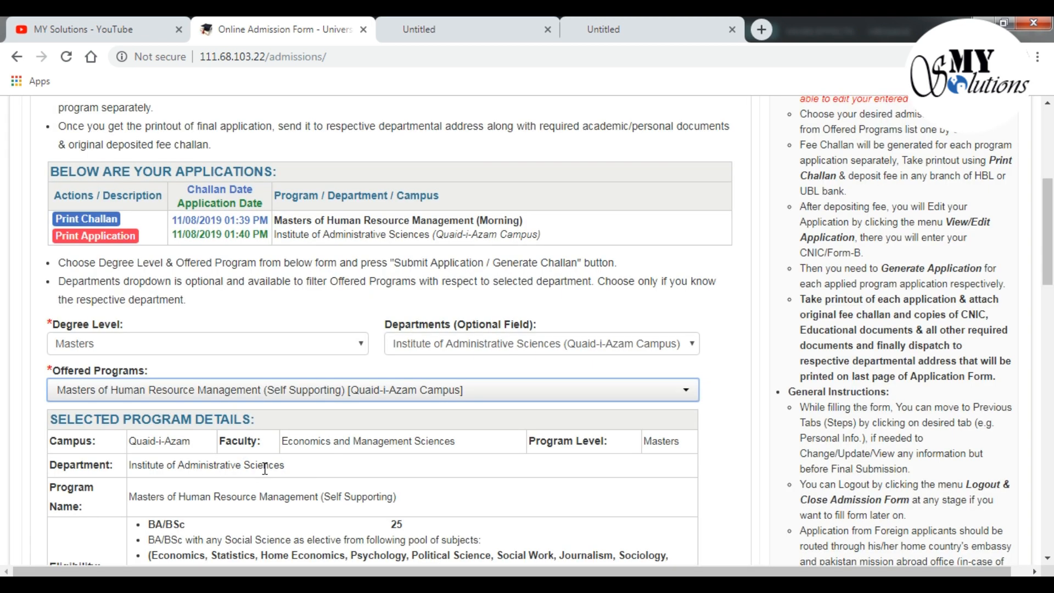
pyautogui.scroll(-3, 390, 437)
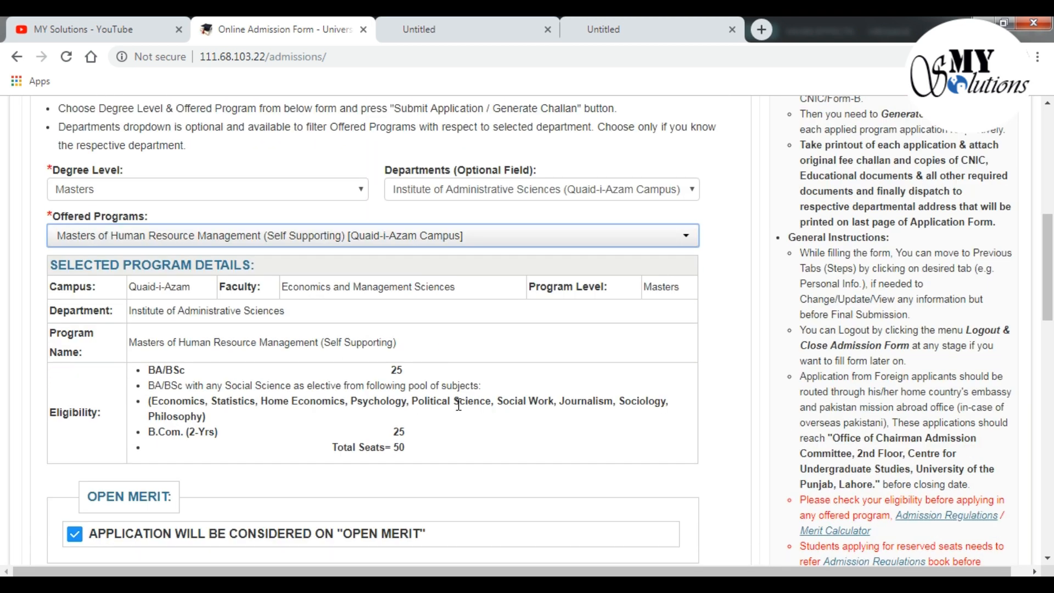
pyautogui.scroll(-5, 456, 404)
pyautogui.scroll(-4, 456, 411)
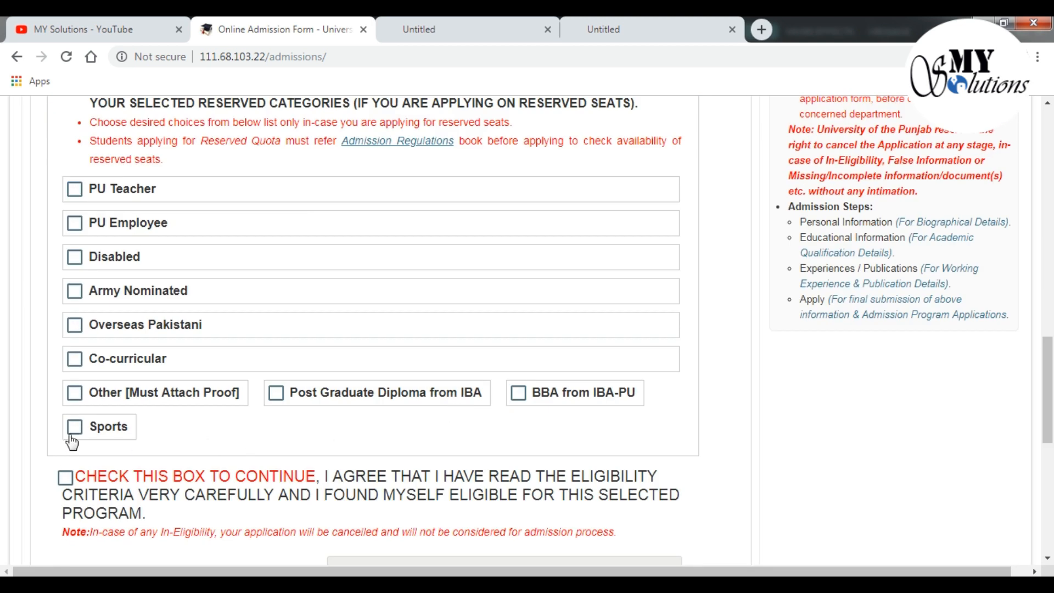
pyautogui.click(66, 478)
pyautogui.scroll(-3, 384, 461)
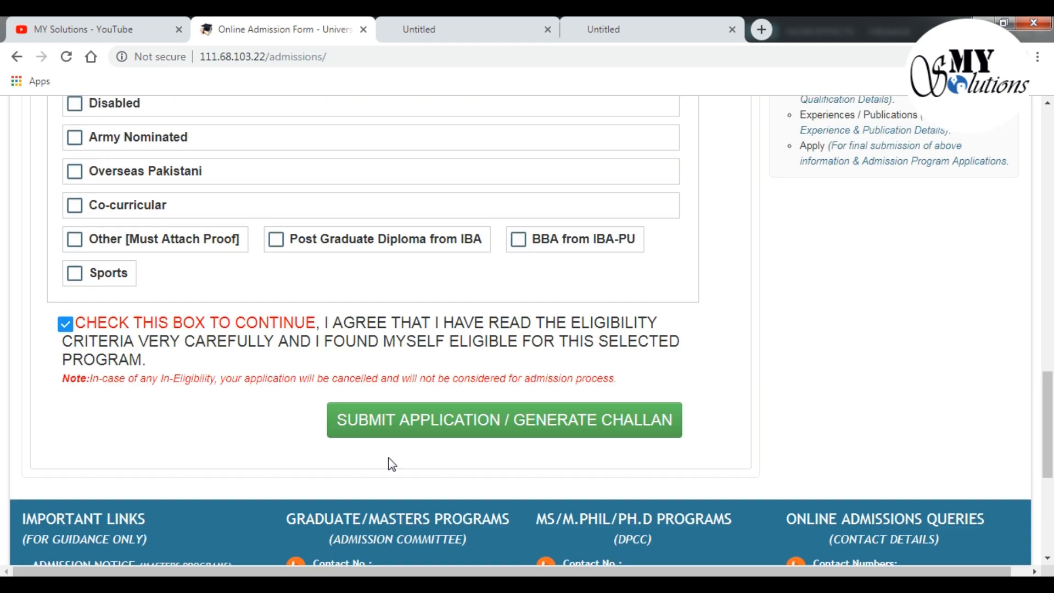
pyautogui.click(476, 422)
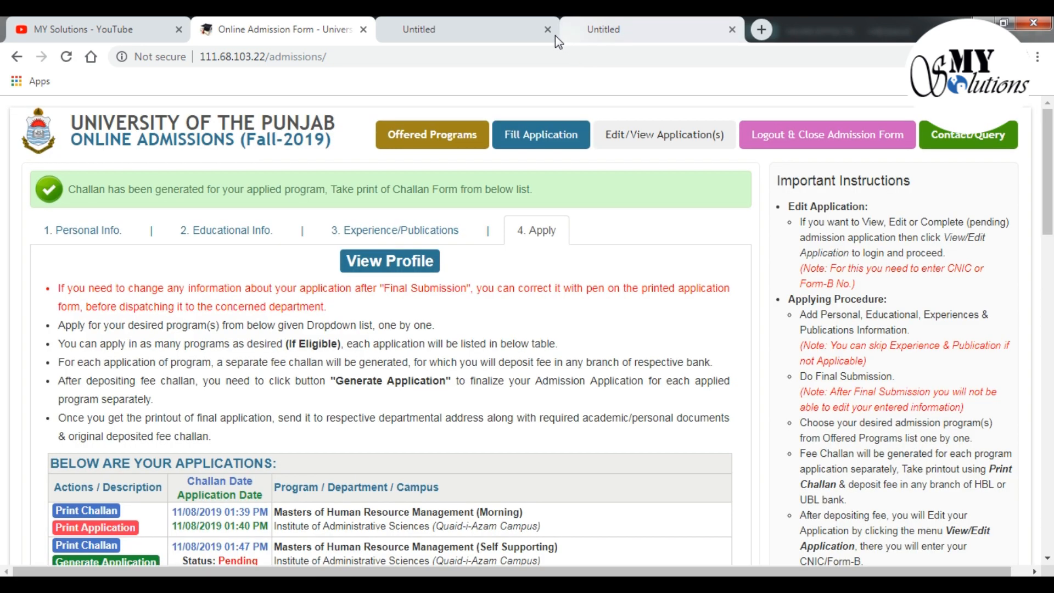
# Close both blank tabs and begin finalizing the Self Supporting application, confirming the fee deposit
pyautogui.click(549, 30)
pyautogui.click(549, 30)
pyautogui.scroll(-3, 529, 391)
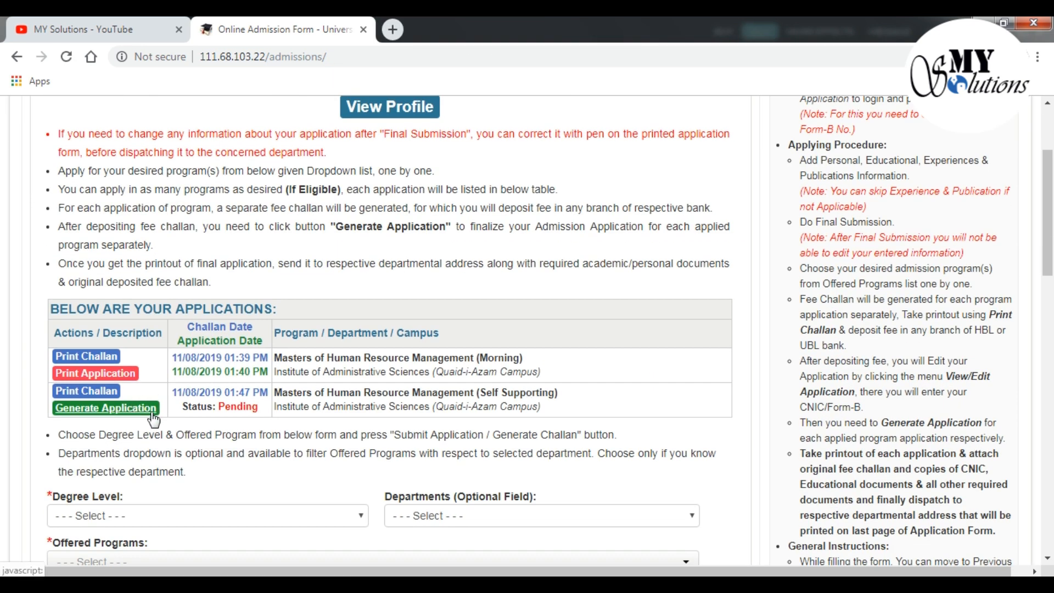
pyautogui.click(114, 416)
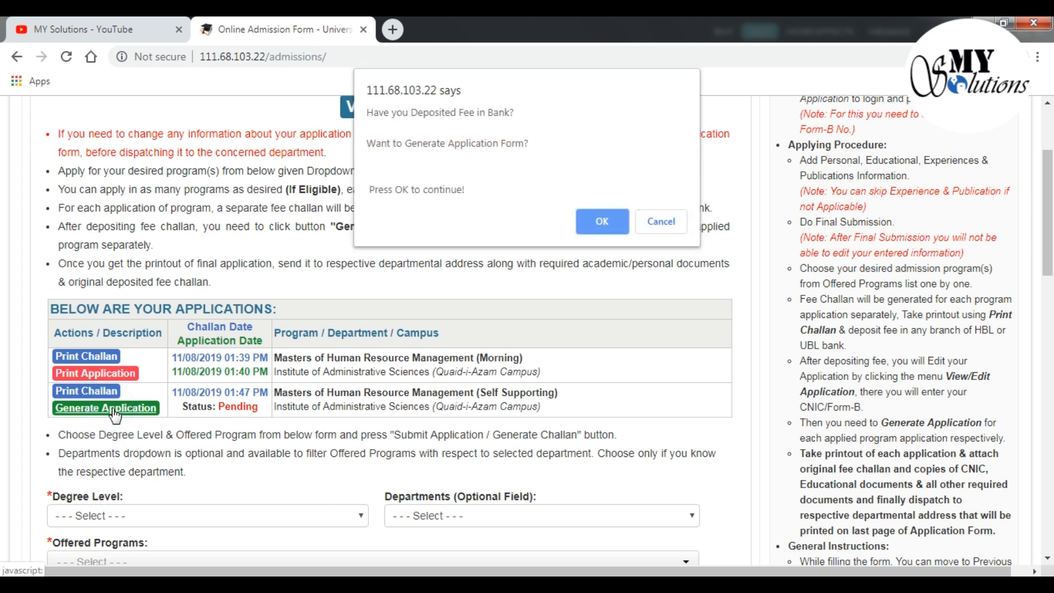
pyautogui.click(595, 219)
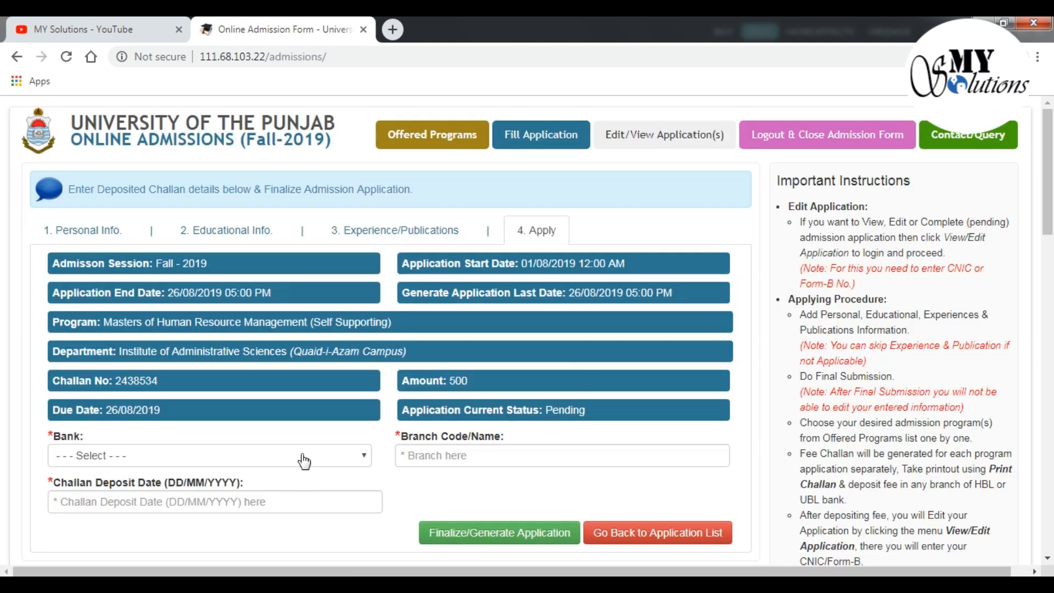
# Enter bank HBL, branch Dharmpura Lahore, deposit date 16/08/2019, and finalize the application
pyautogui.click(305, 461)
pyautogui.click(275, 492)
pyautogui.click(452, 456)
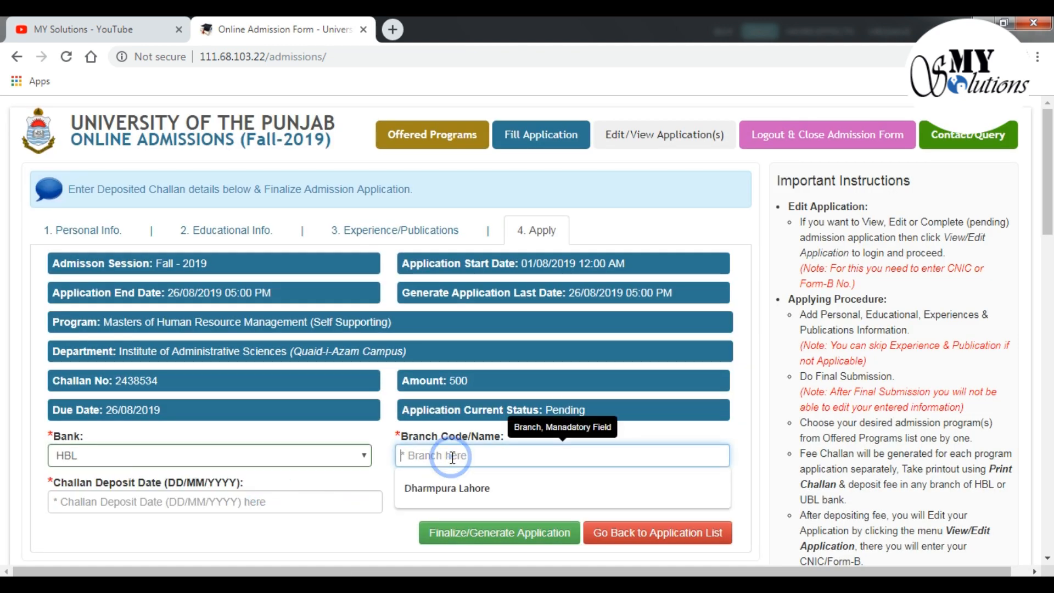
pyautogui.click(447, 488)
pyautogui.click(313, 501)
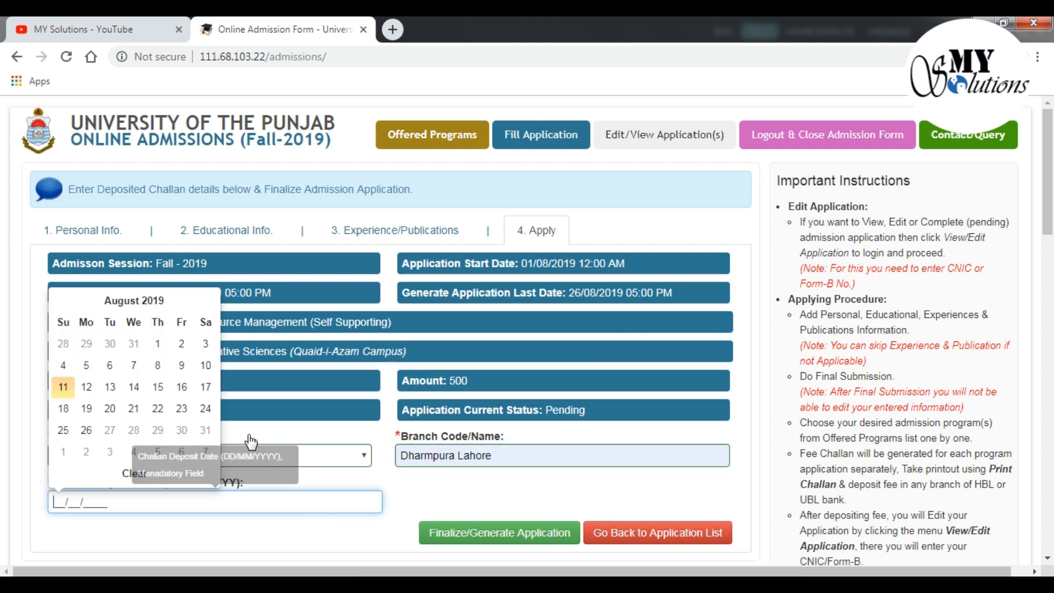
pyautogui.click(181, 388)
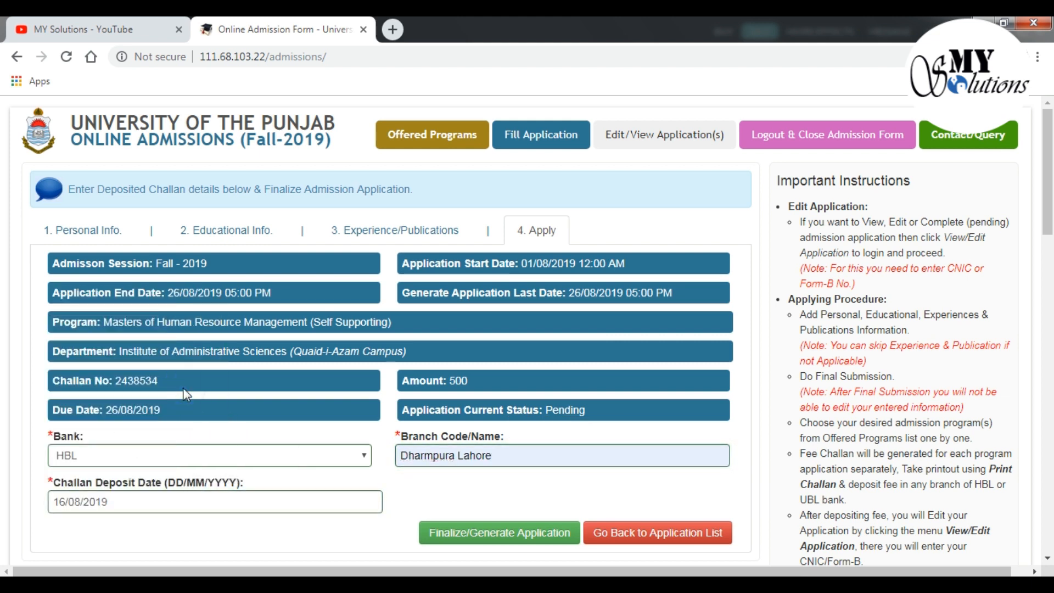
pyautogui.click(462, 536)
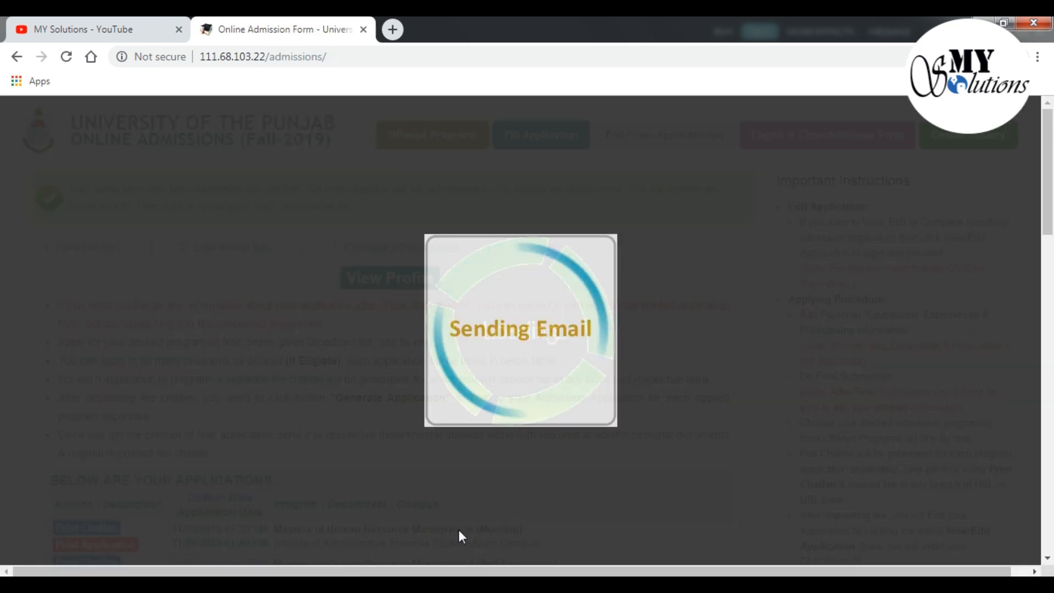
# Request the Self Supporting application form PDF and set a new application's degree level to Masters
pyautogui.scroll(-4, 618, 406)
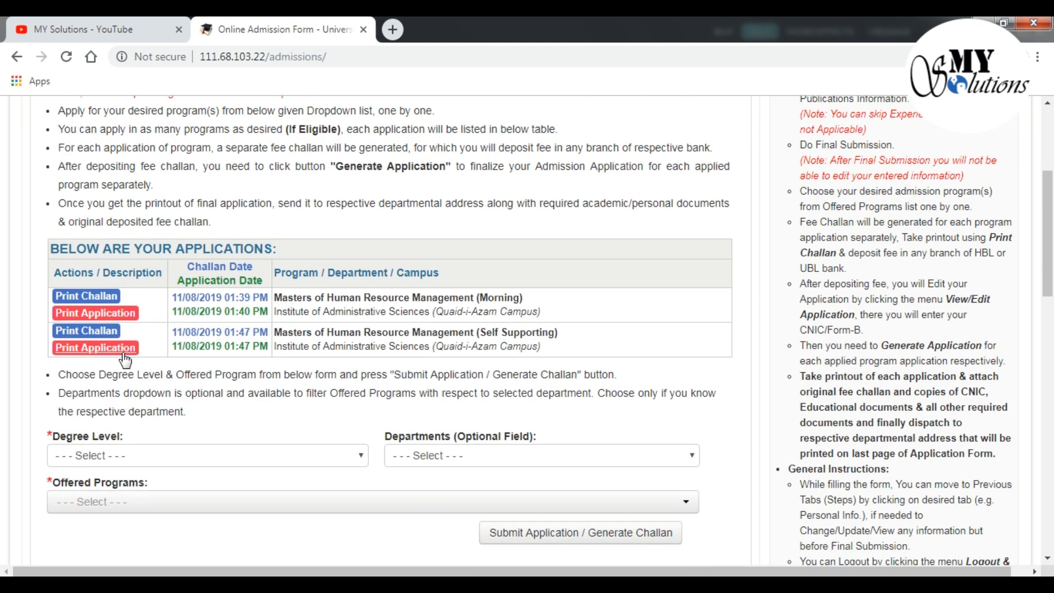
pyautogui.click(81, 352)
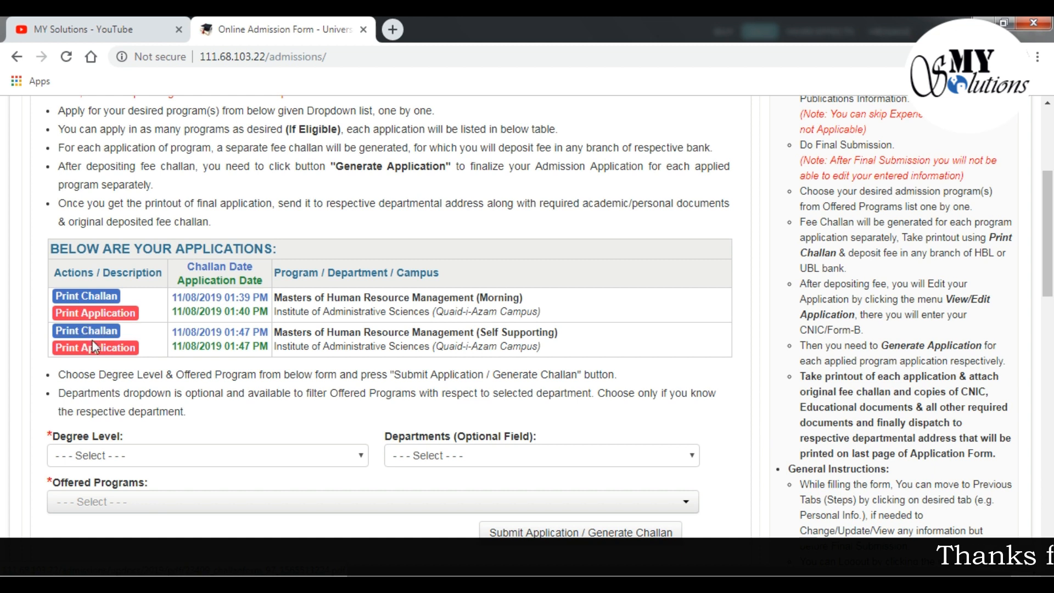
pyautogui.click(359, 458)
pyautogui.click(323, 488)
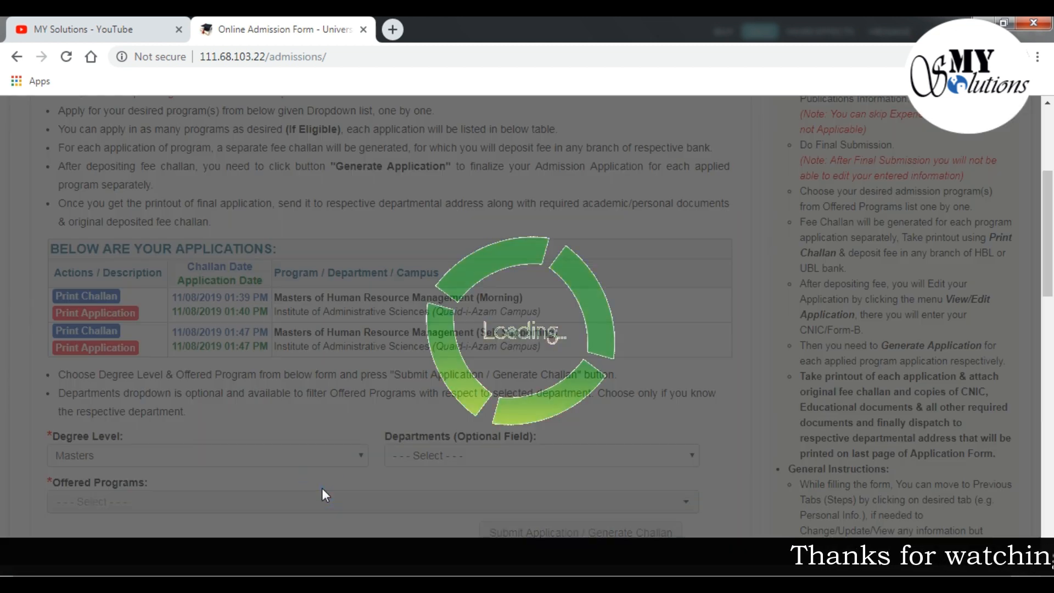
# Choose Department of Political Science (Quaid-i-Azam Campus) from the department list
pyautogui.click(669, 457)
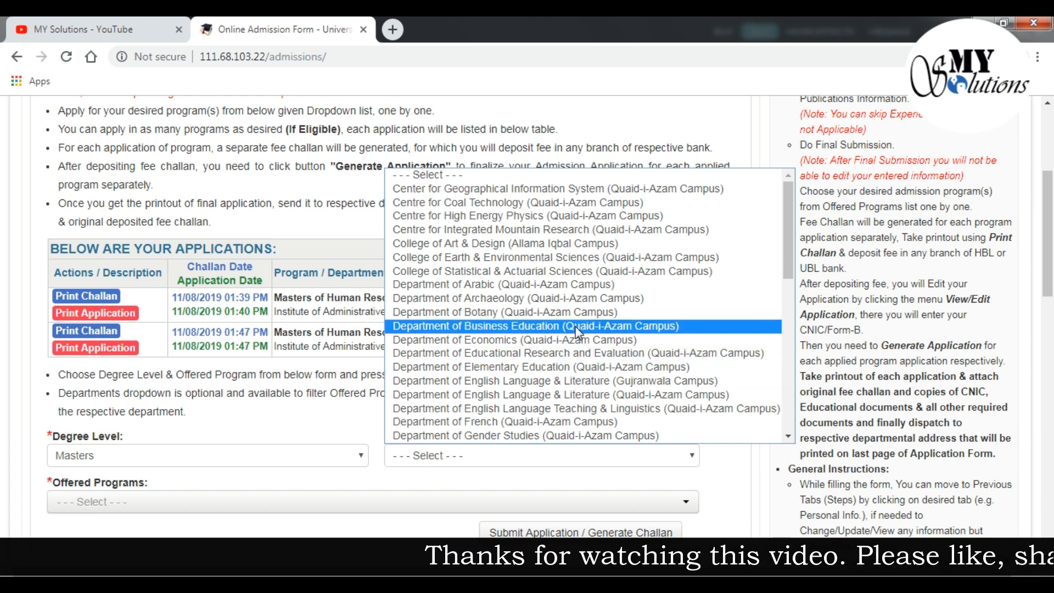
pyautogui.scroll(-4, 577, 332)
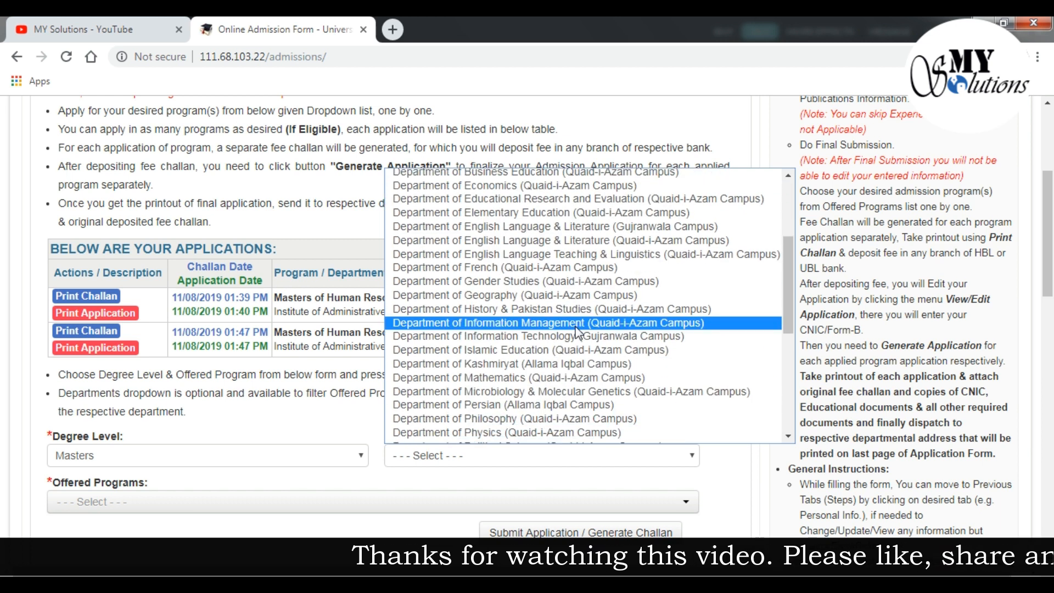
pyautogui.scroll(-4, 576, 331)
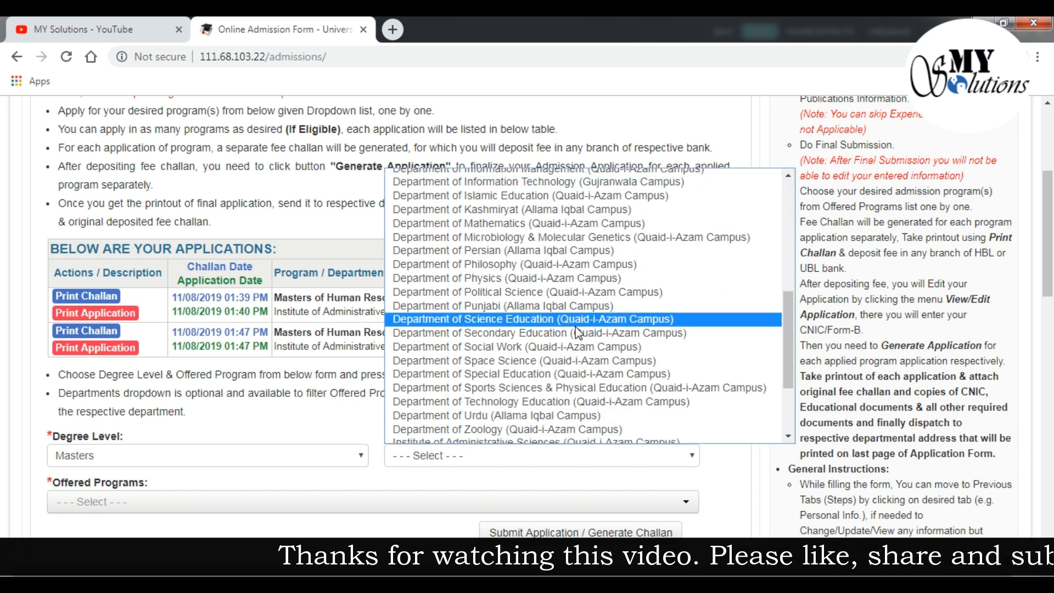
pyautogui.click(545, 295)
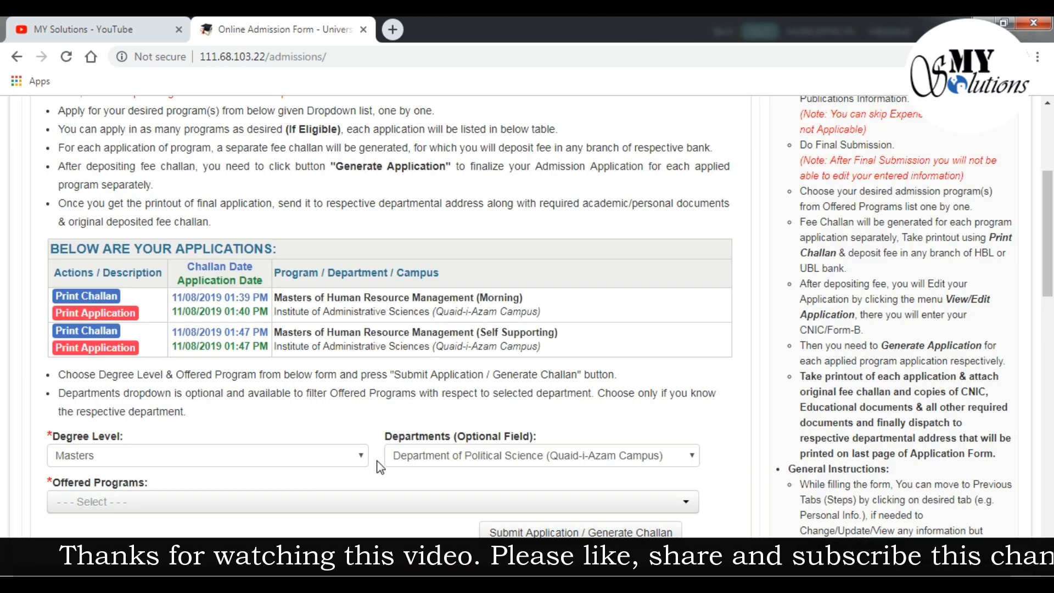
# Choose M.A. Political Science (Morning), tick the eligibility declaration, and submit to generate its challan
pyautogui.click(449, 498)
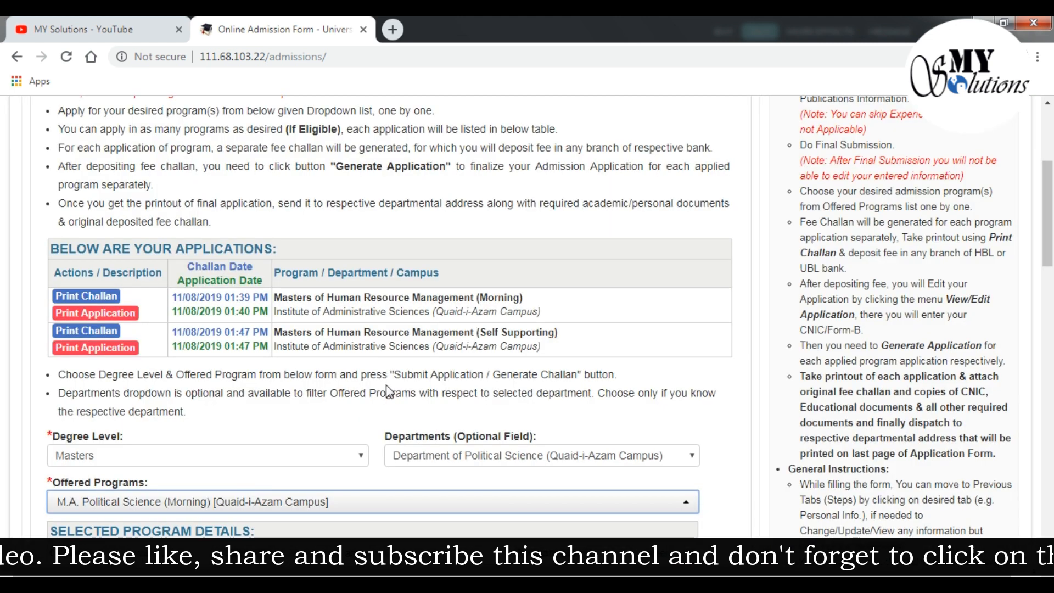
pyautogui.scroll(-4, 386, 387)
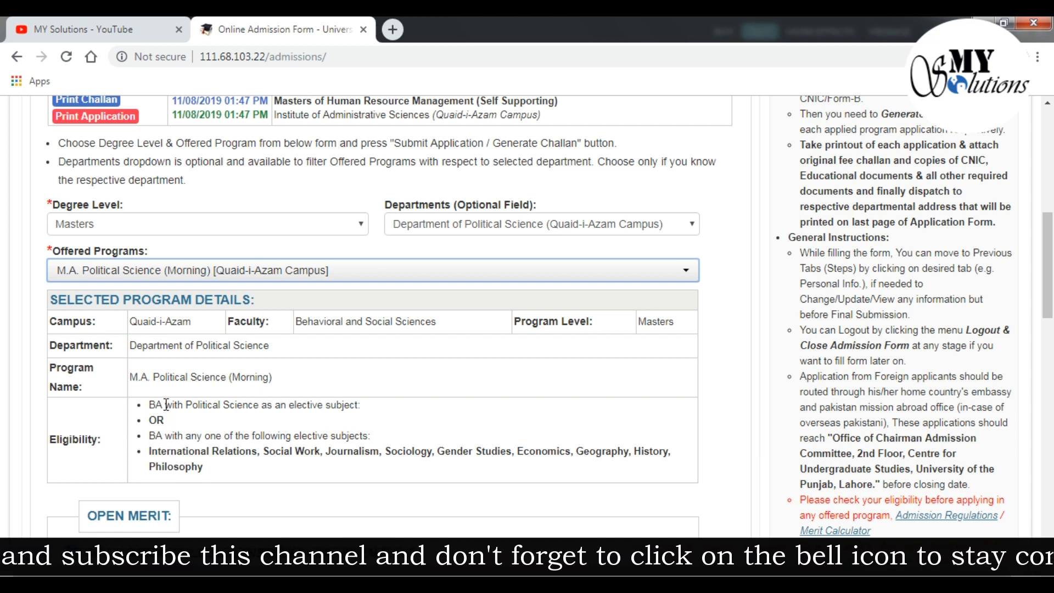
pyautogui.scroll(-4, 166, 405)
pyautogui.scroll(3, 165, 404)
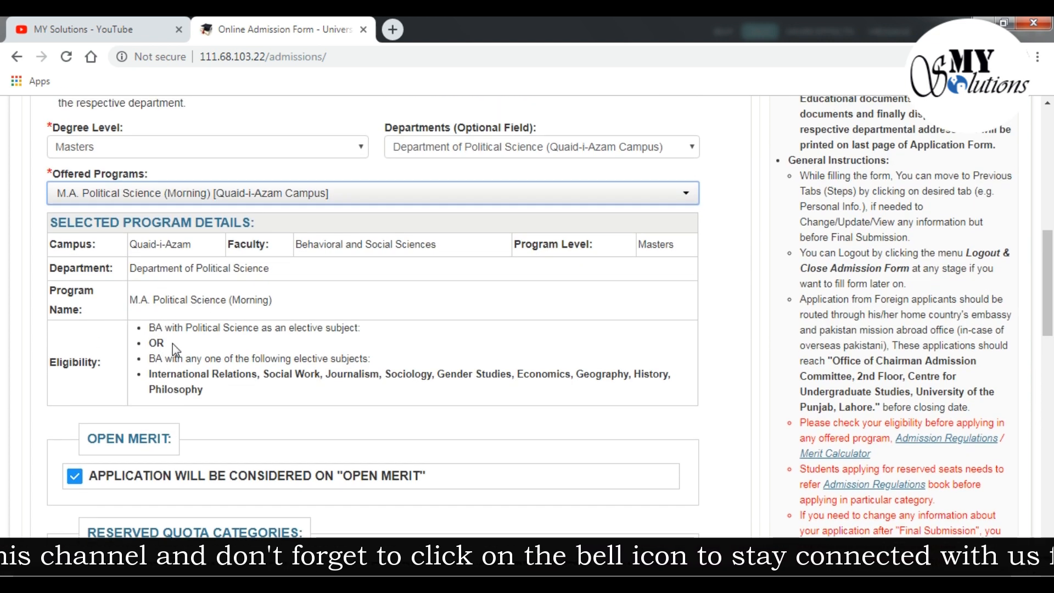
pyautogui.scroll(-7, 172, 344)
pyautogui.scroll(-7, 173, 344)
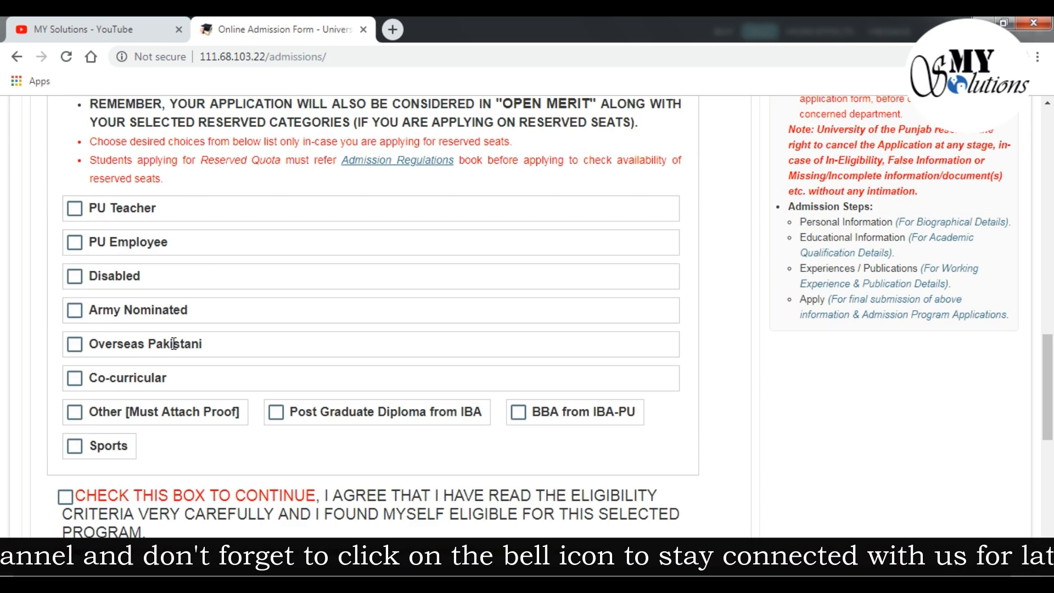
pyautogui.scroll(6, 173, 344)
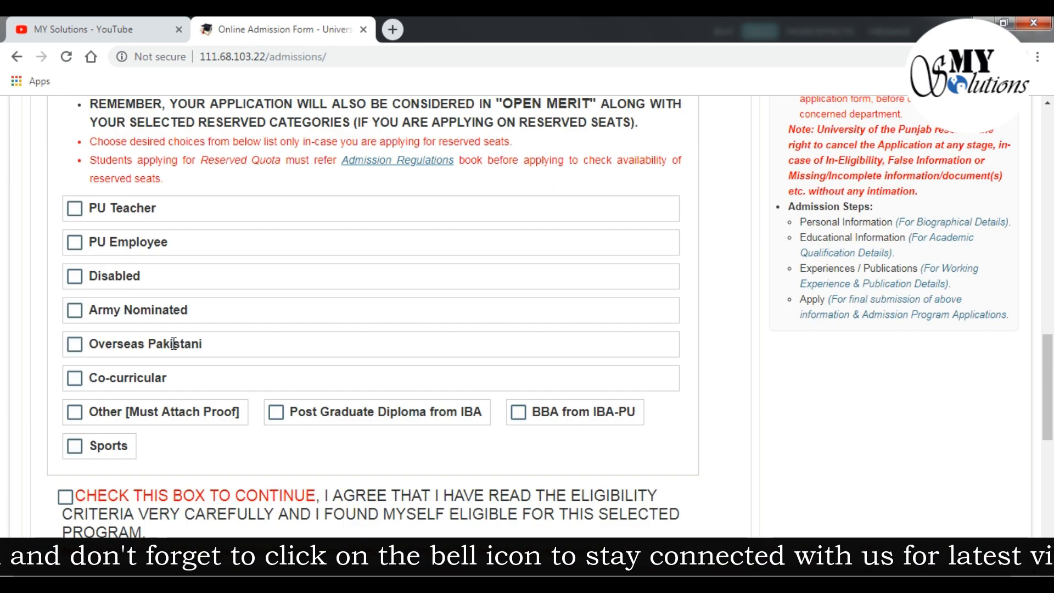
pyautogui.scroll(4, 174, 344)
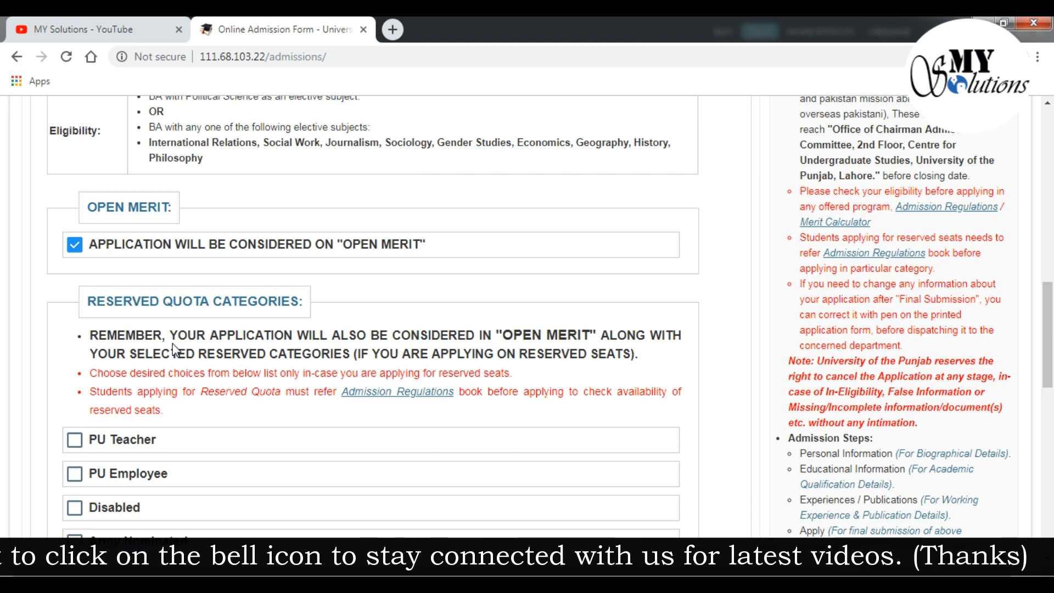
pyautogui.scroll(-10, 173, 345)
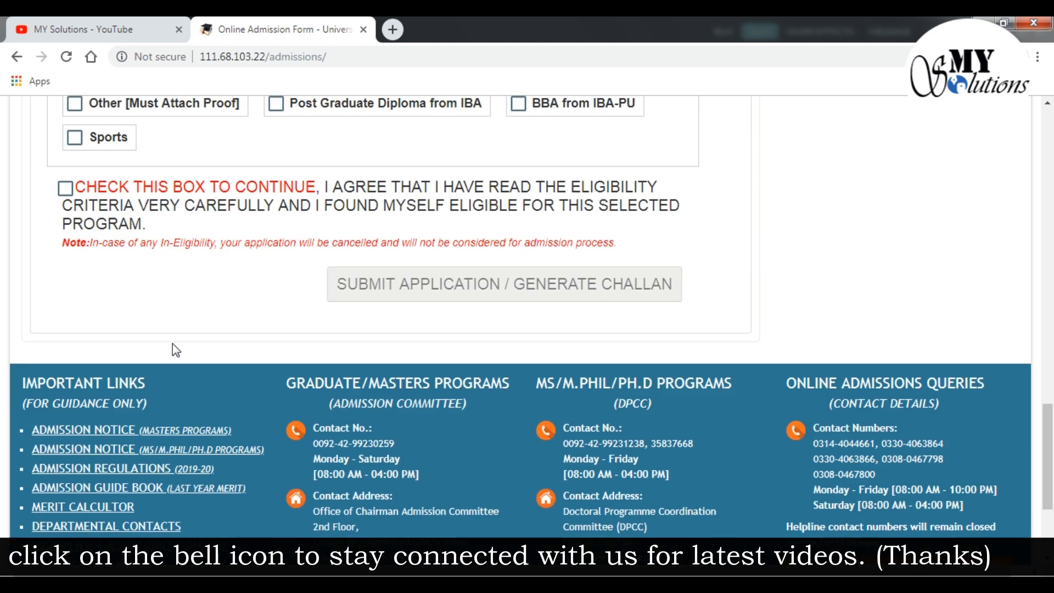
pyautogui.click(64, 189)
pyautogui.click(400, 277)
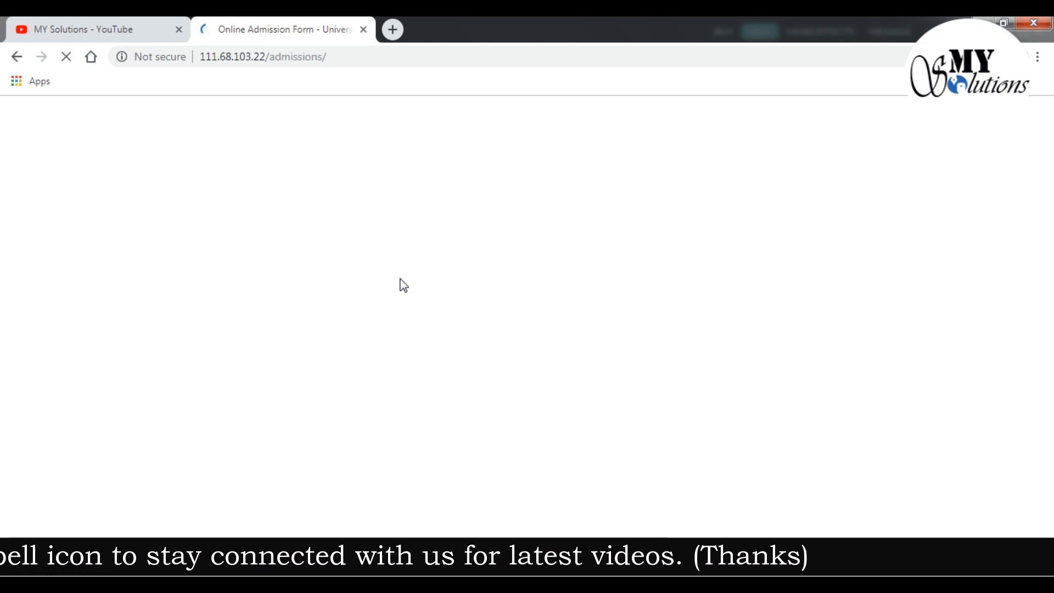
# Begin finalizing the pending M.A. Political Science application, confirming the fee was deposited
pyautogui.scroll(-1, 399, 278)
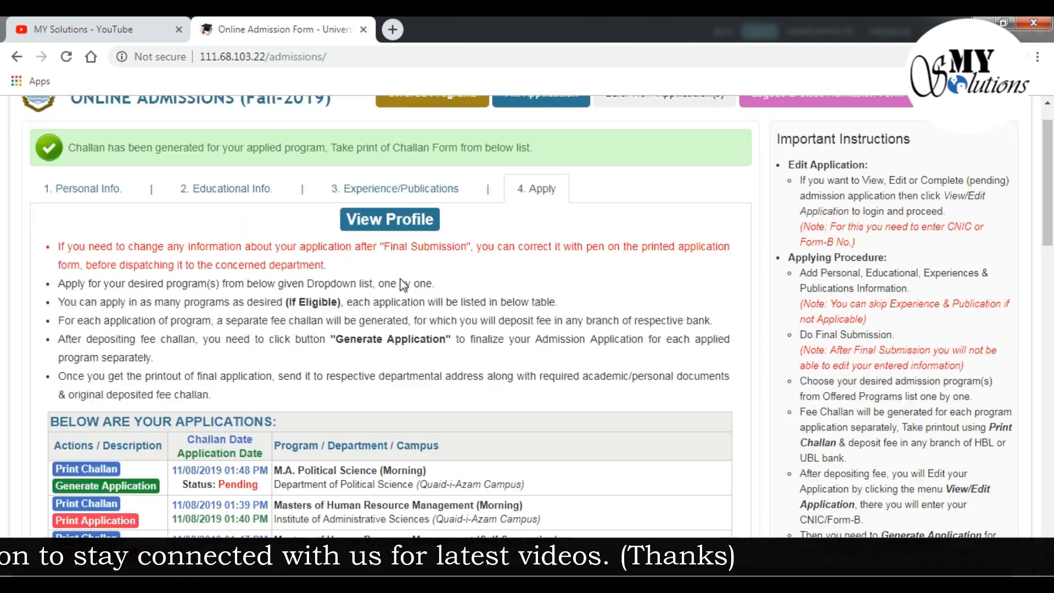
pyautogui.scroll(-3, 403, 284)
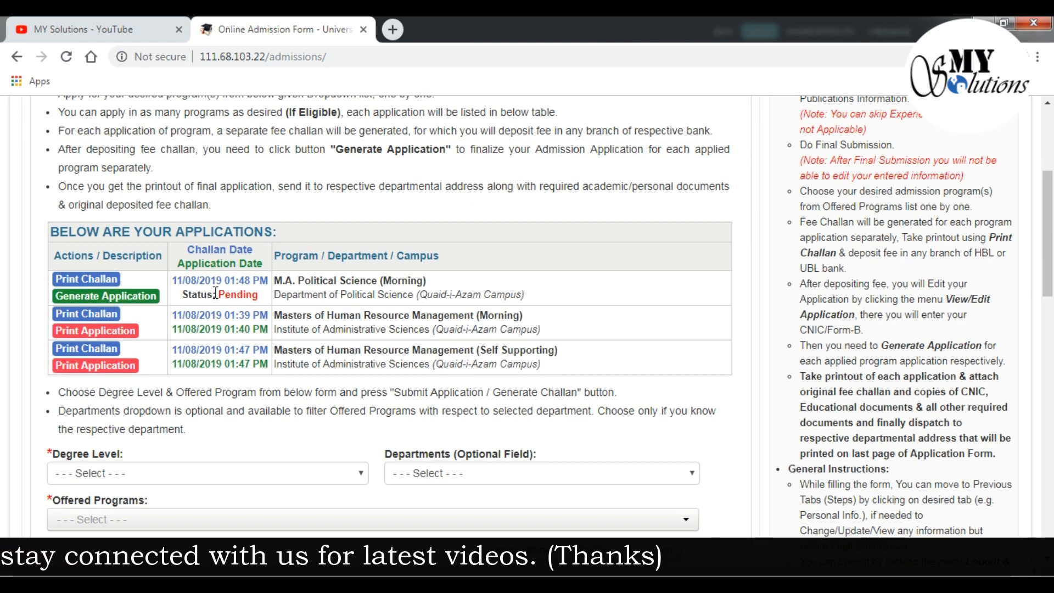
pyautogui.click(124, 299)
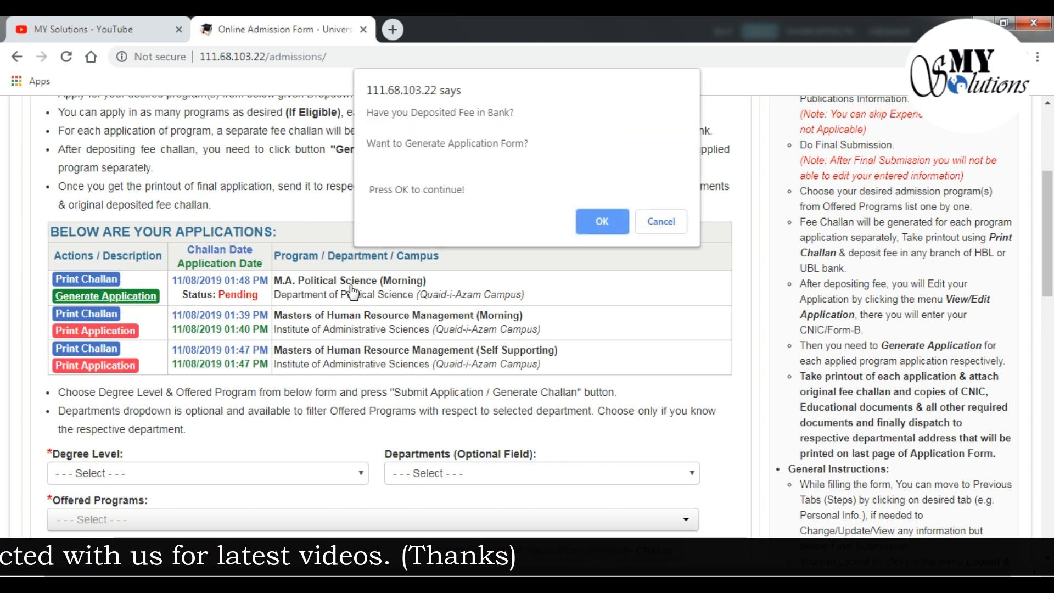
pyautogui.click(593, 226)
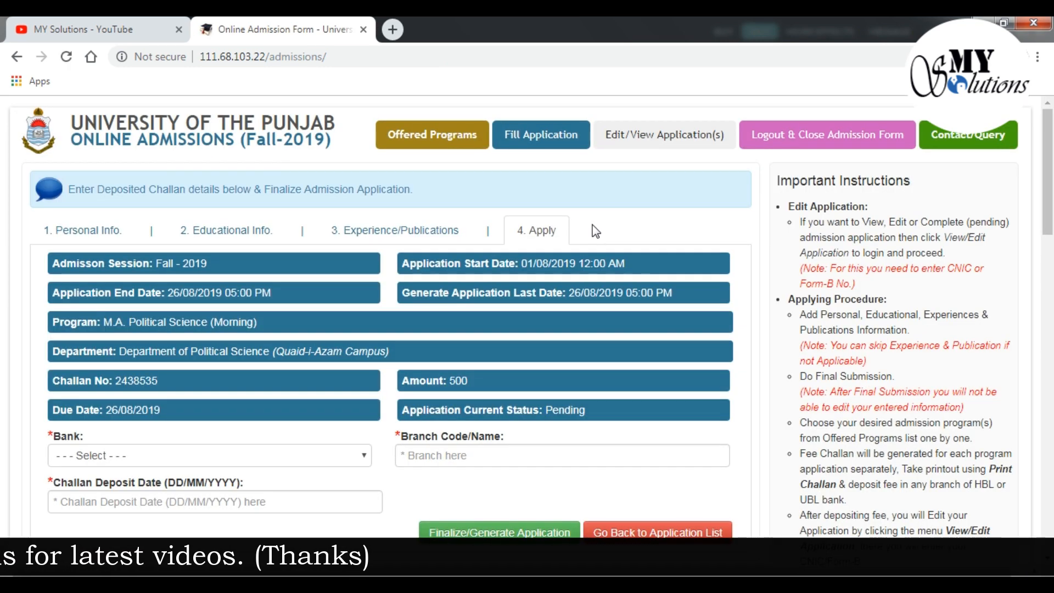
# Enter bank HBL, branch Dharmpura Lahore, deposit date 16/08/2019, and finalize the application
pyautogui.scroll(-3, 593, 228)
pyautogui.click(352, 301)
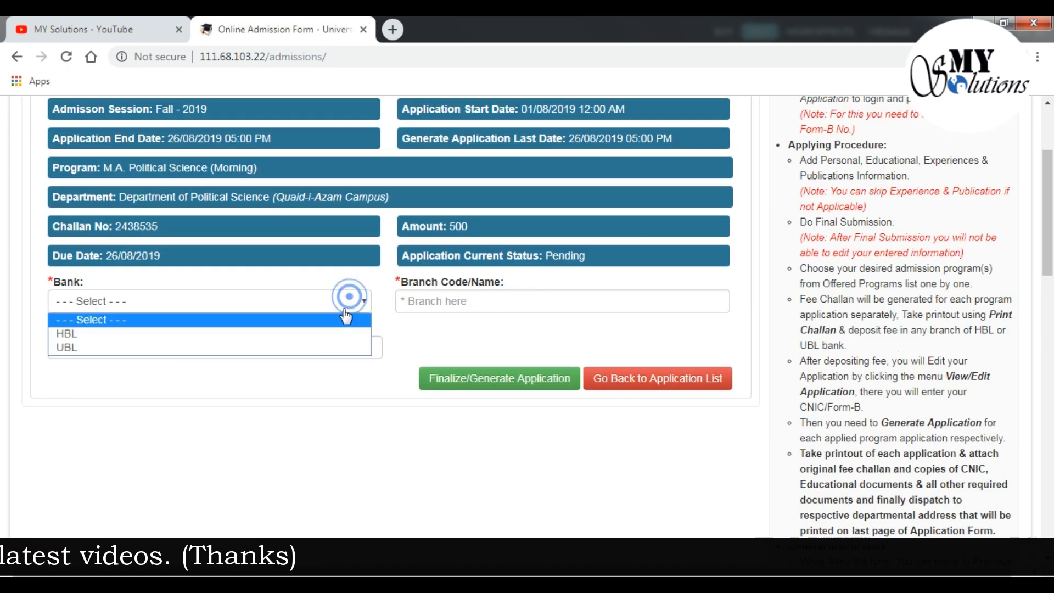
pyautogui.click(308, 334)
pyautogui.click(459, 301)
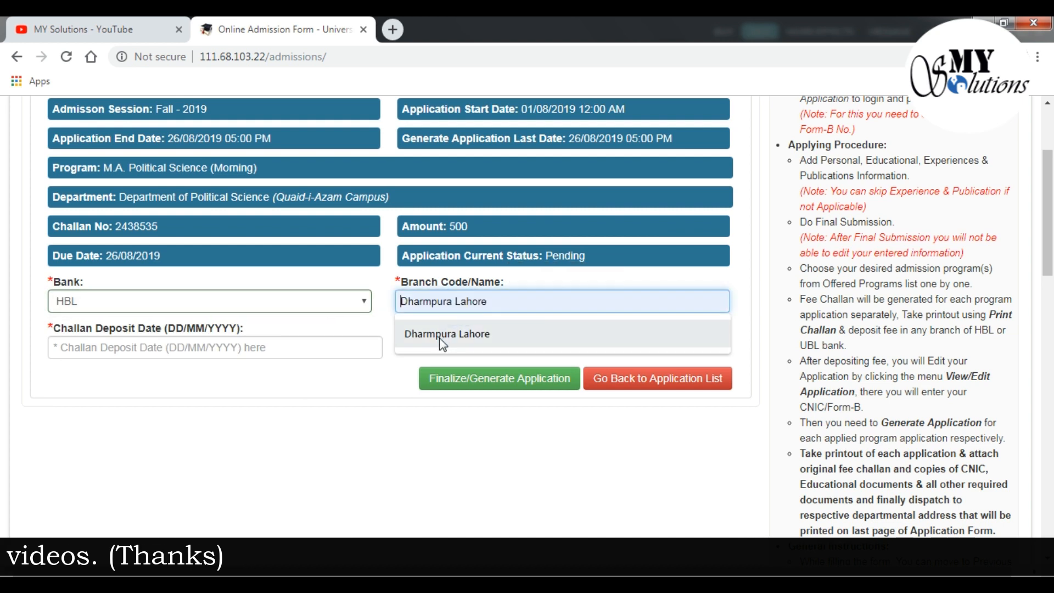
pyautogui.click(438, 332)
pyautogui.click(308, 344)
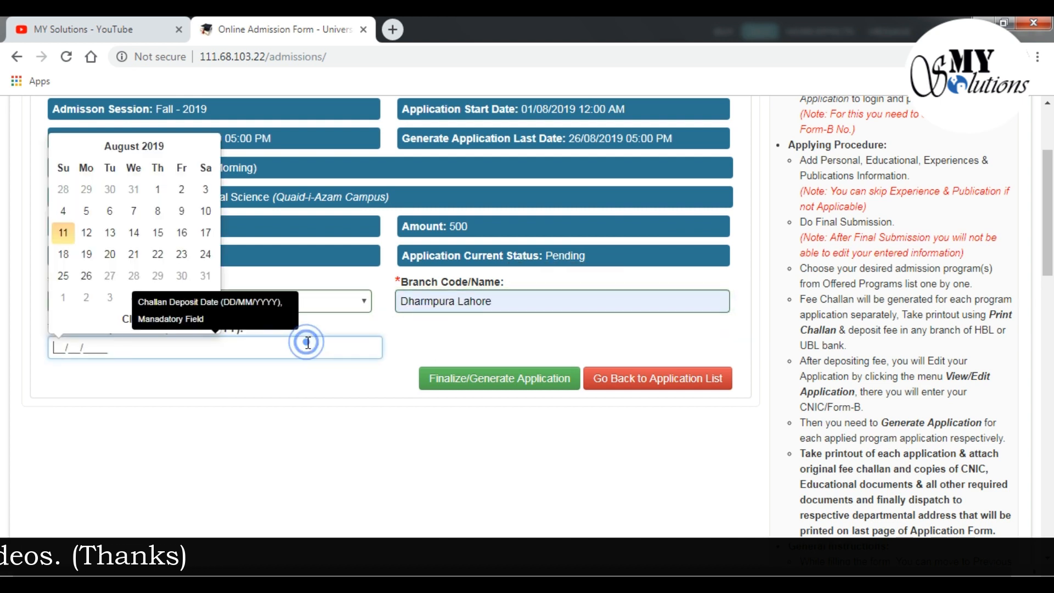
pyautogui.click(187, 234)
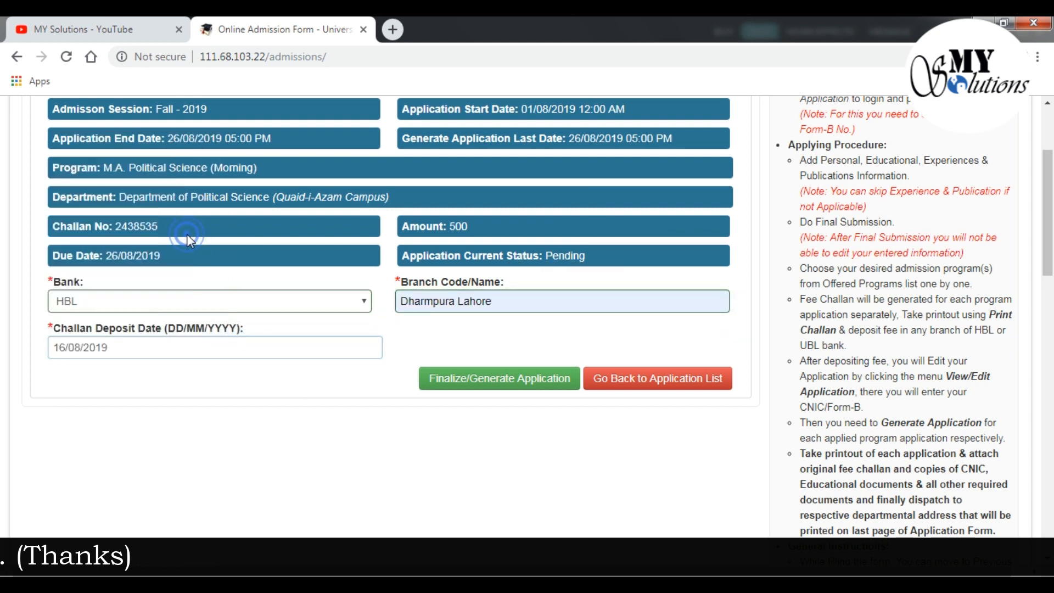
pyautogui.click(506, 376)
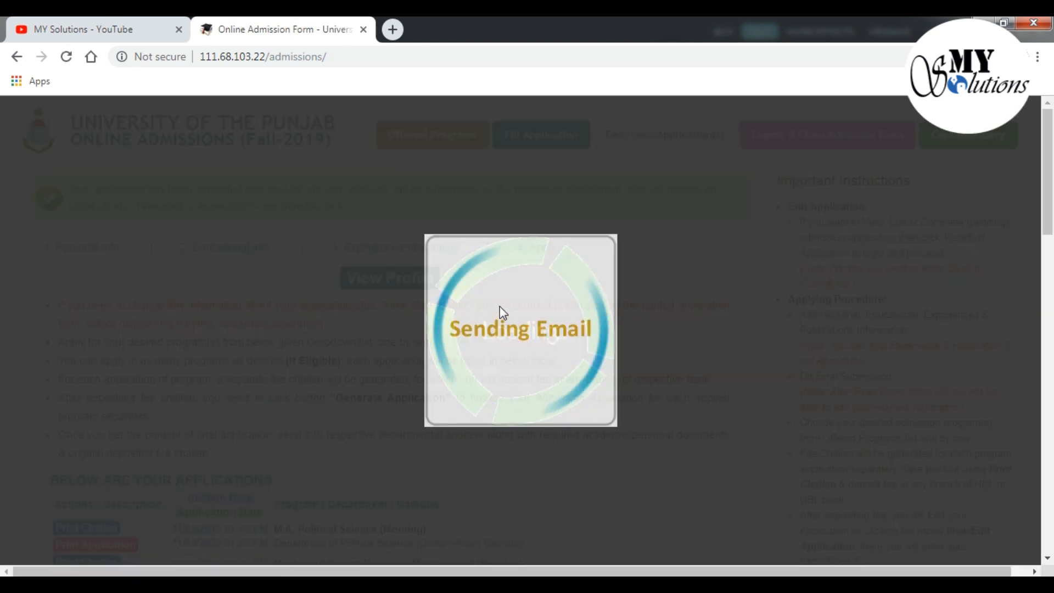
pyautogui.scroll(-5, 500, 307)
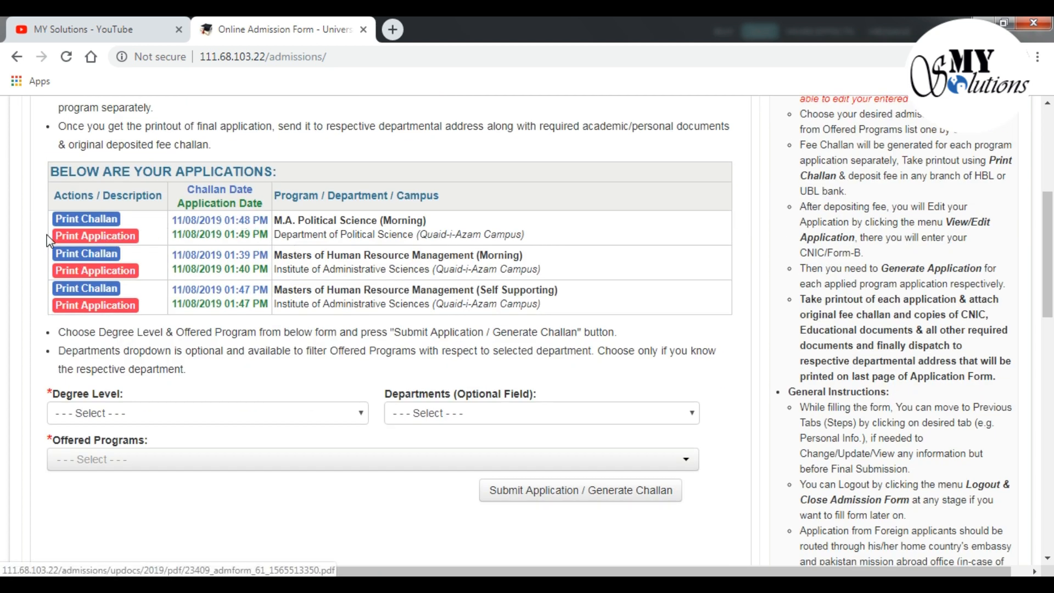
# Download the M.A. Political Science admission form PDF and open it in Foxit
pyautogui.click(89, 236)
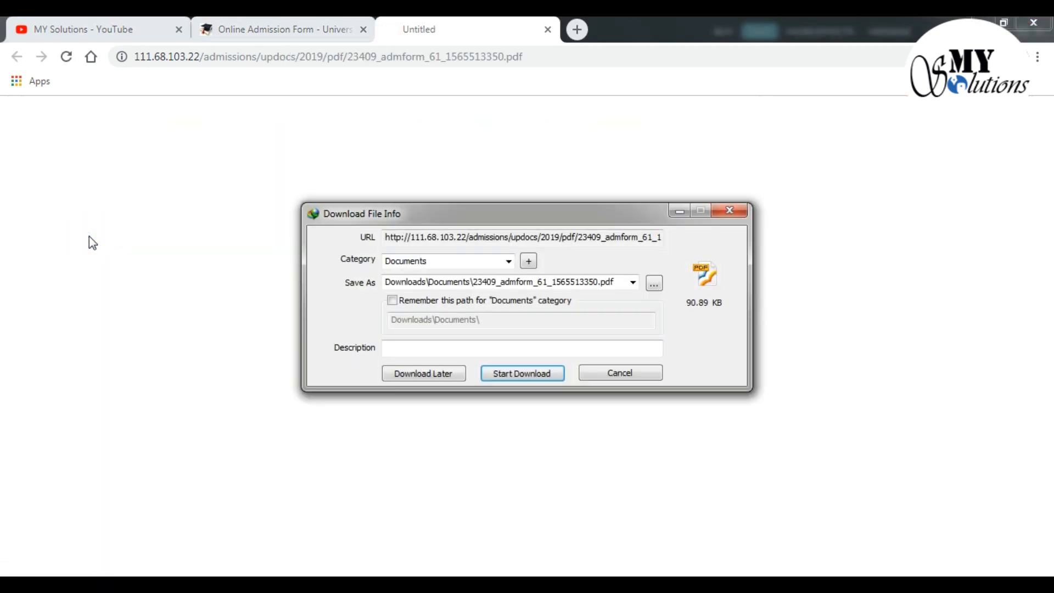
pyautogui.click(502, 371)
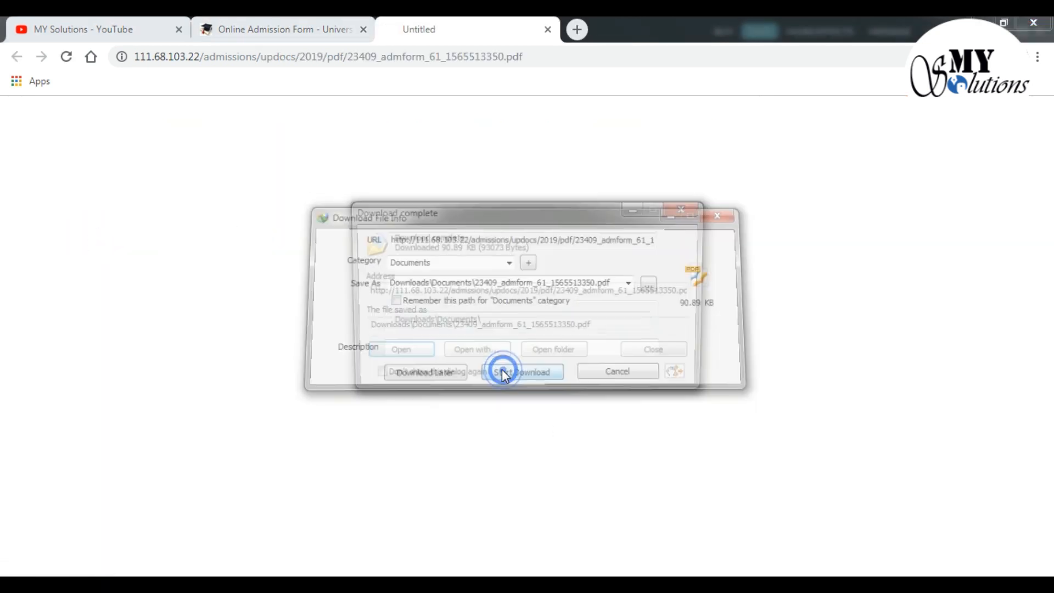
pyautogui.click(404, 352)
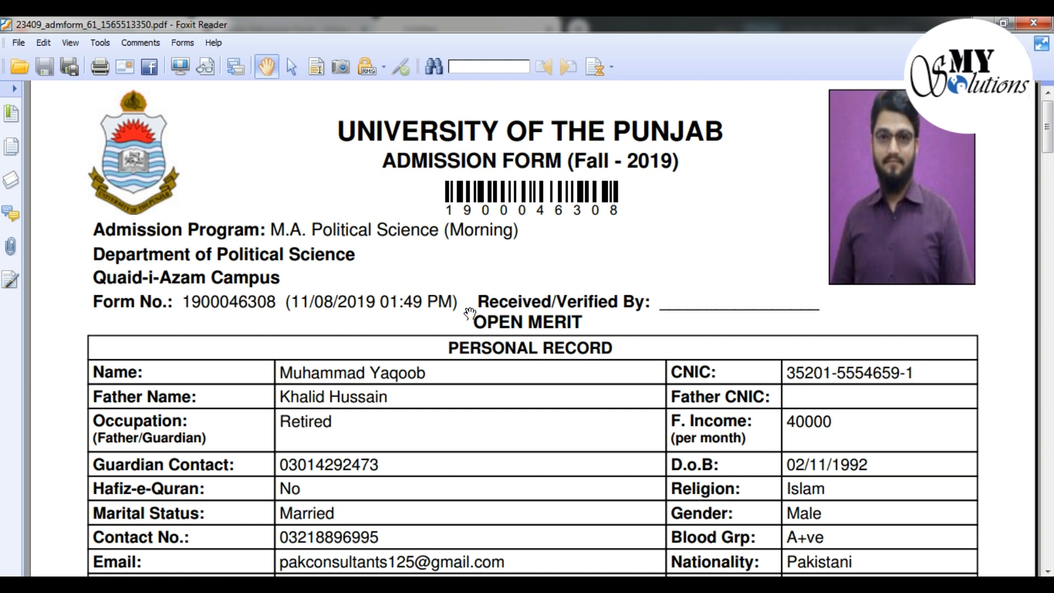
# Scroll to page 3 of the form, close Foxit, and return to the applications list
pyautogui.scroll(-4, 478, 324)
pyautogui.scroll(-20, 478, 325)
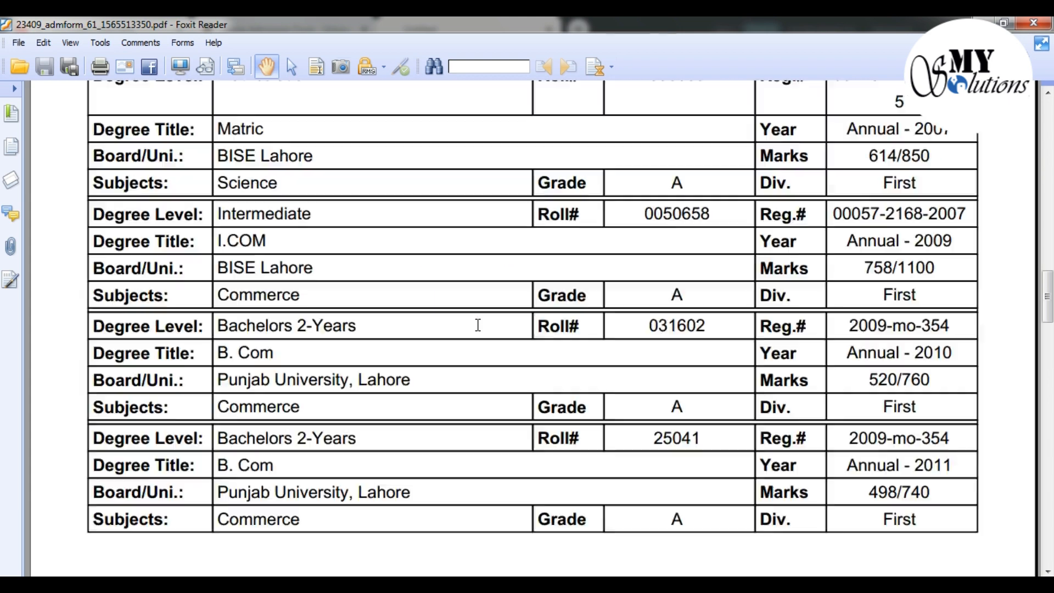
pyautogui.scroll(-3, 476, 330)
pyautogui.scroll(-10, 478, 330)
pyautogui.scroll(-10, 478, 324)
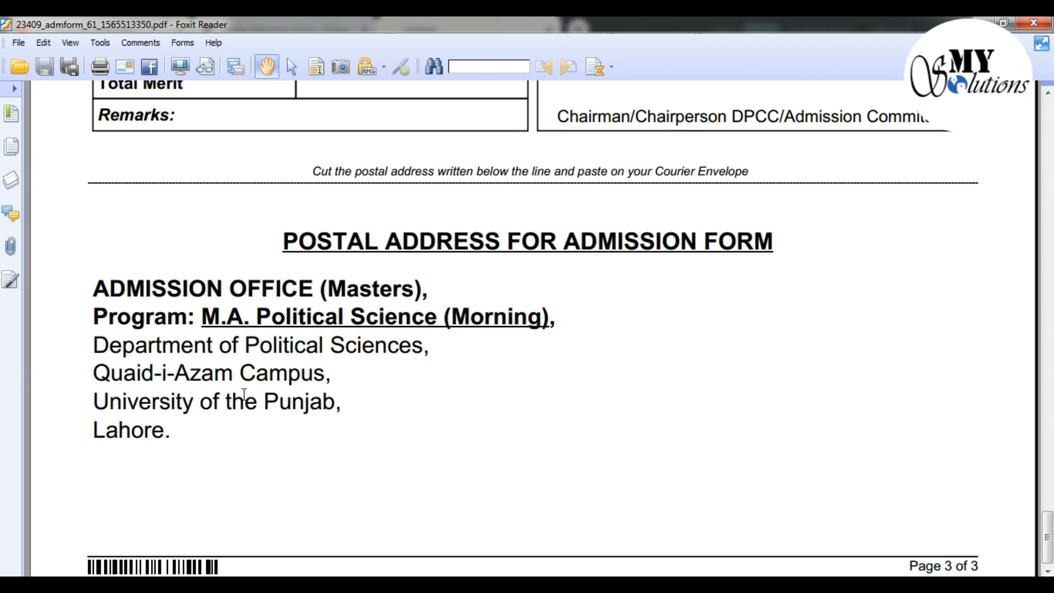
pyautogui.click(1034, 23)
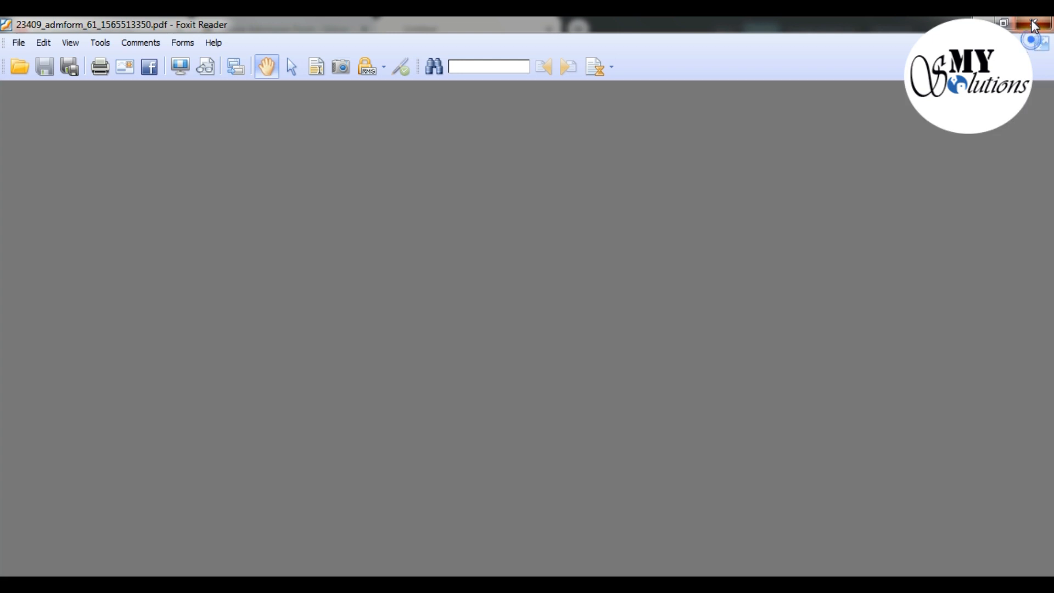
pyautogui.click(255, 36)
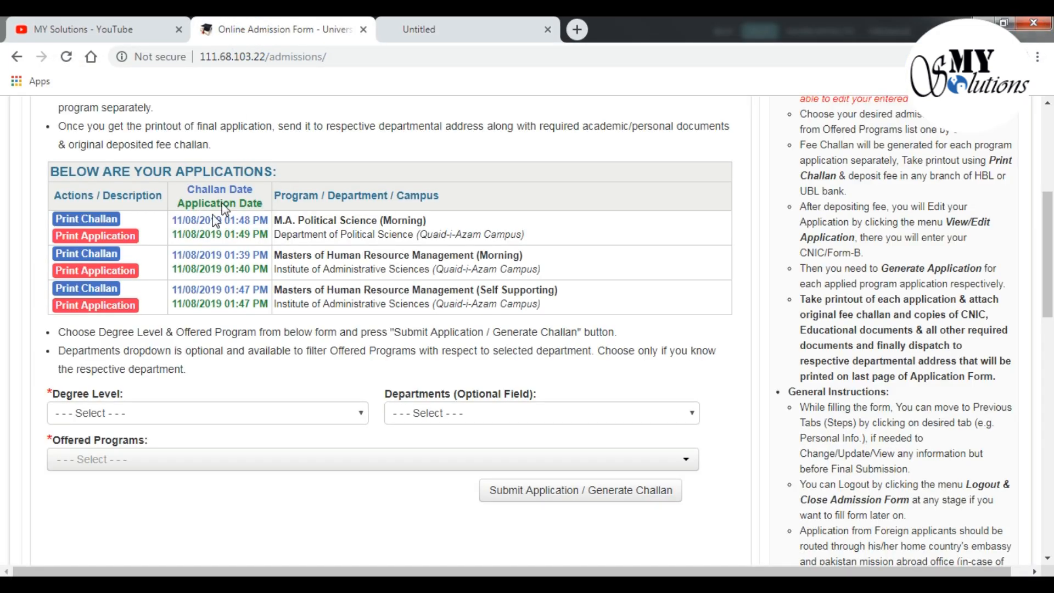
# Download and view the M.A. Political Science challan (Rs. 500, due 26/08/2019), then close Foxit and the blank tab
pyautogui.click(94, 222)
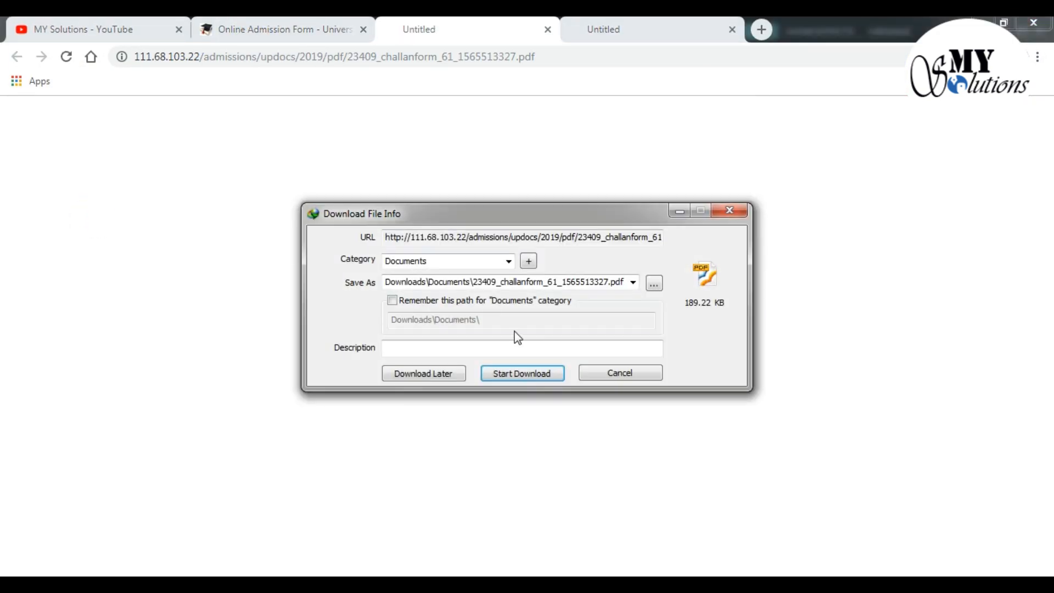
pyautogui.click(508, 374)
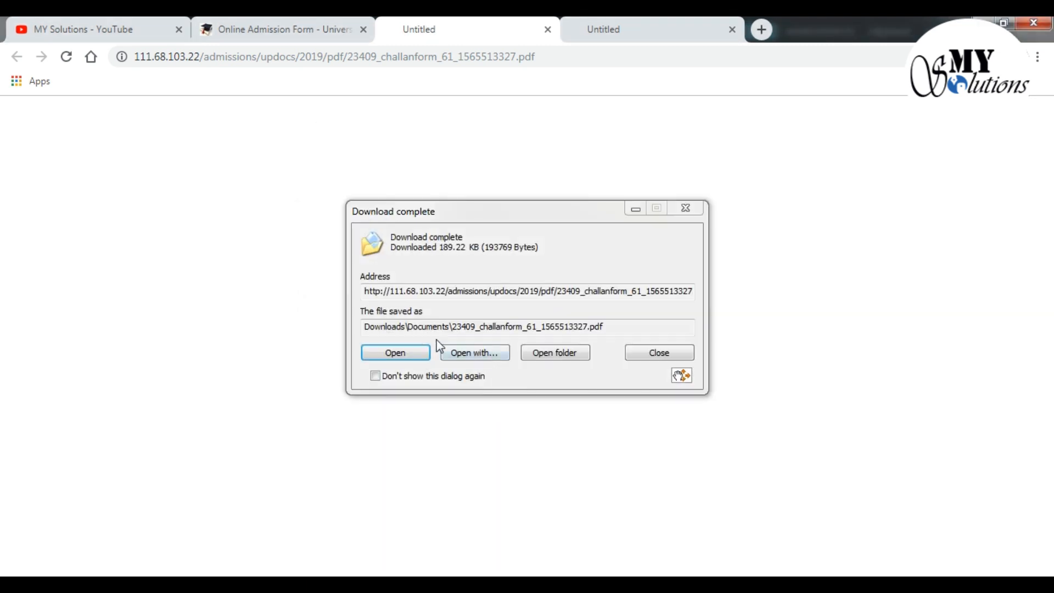
pyautogui.click(407, 356)
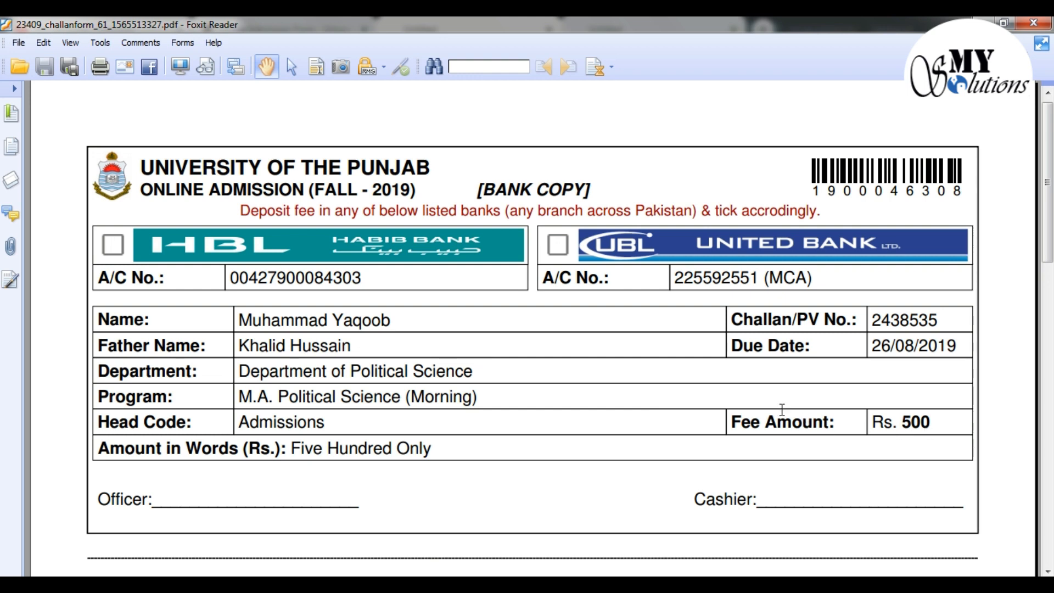
pyautogui.scroll(-10, 612, 340)
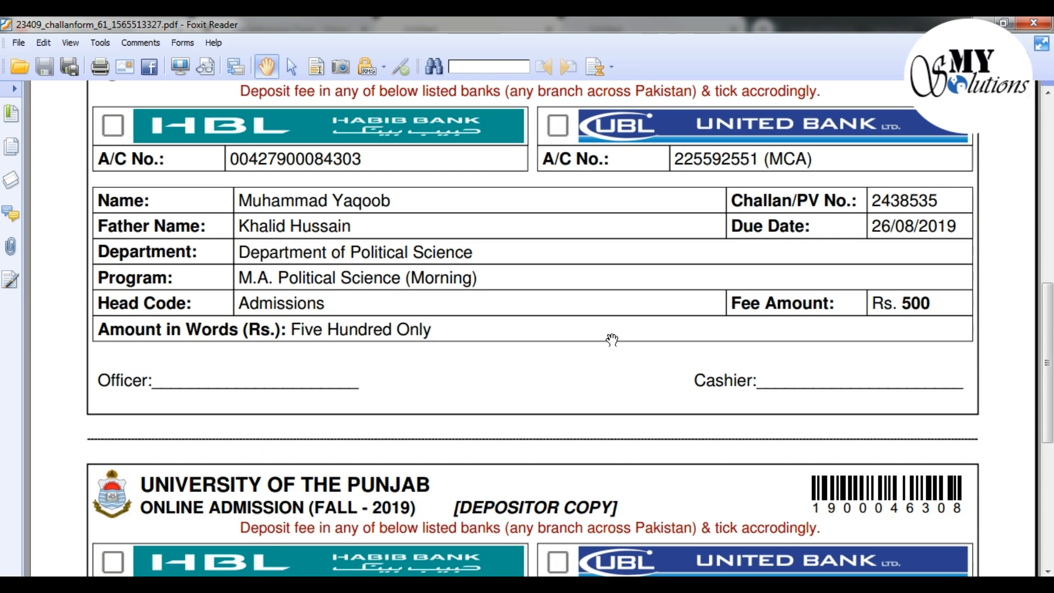
pyautogui.scroll(5, 613, 340)
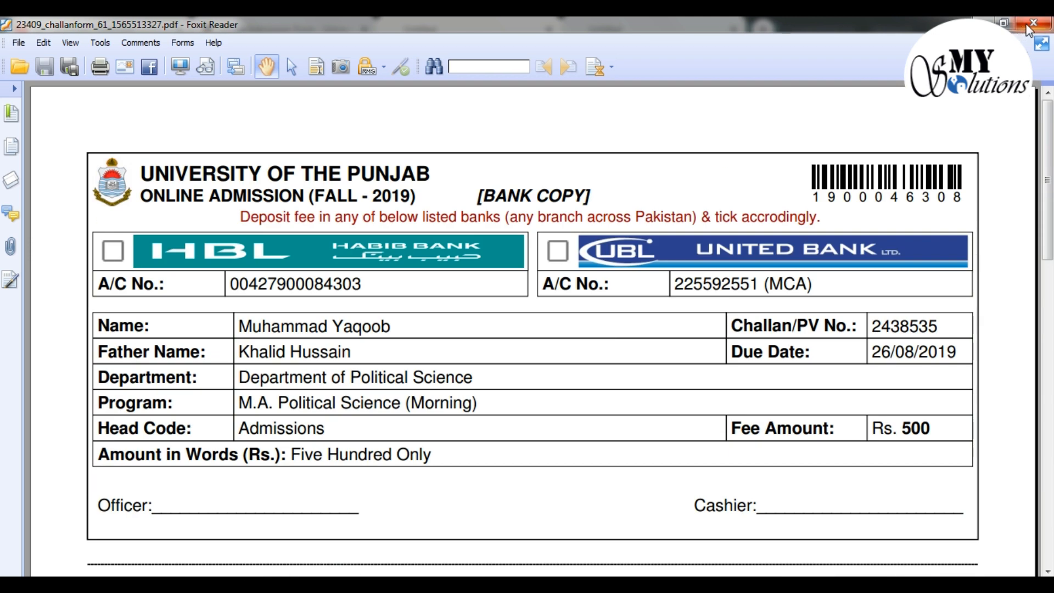
pyautogui.click(1033, 23)
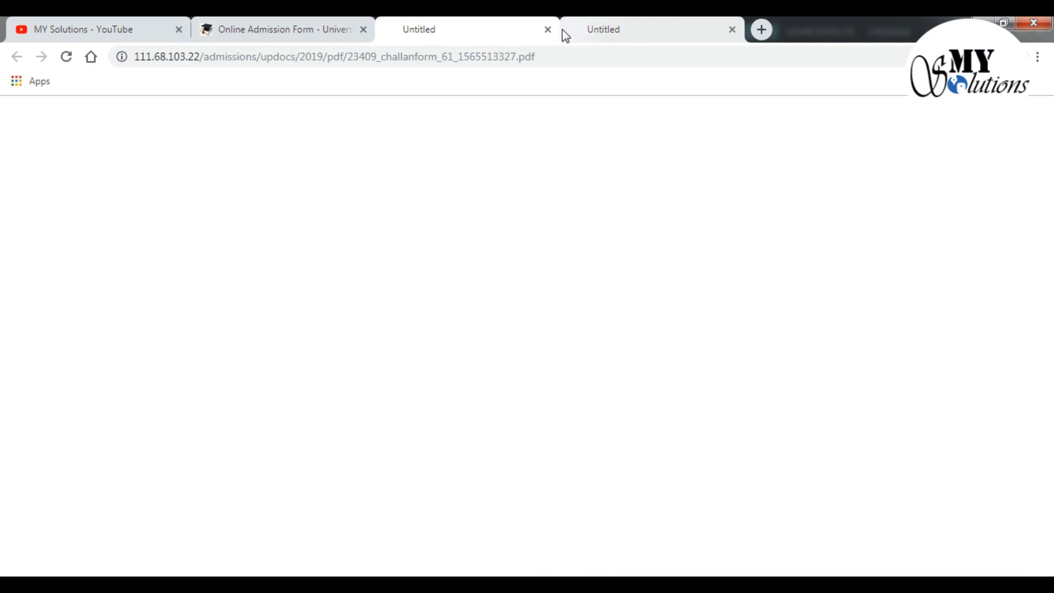
pyautogui.click(549, 30)
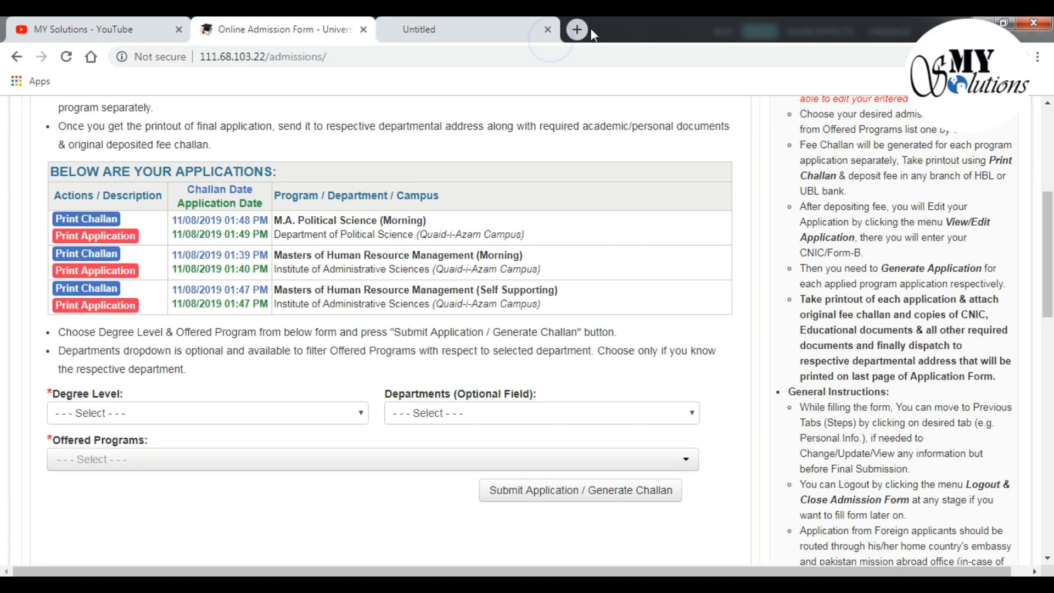
# Close the last blank tab and review the three listed applications, including M.A. Political Science (Morning)
pyautogui.click(549, 30)
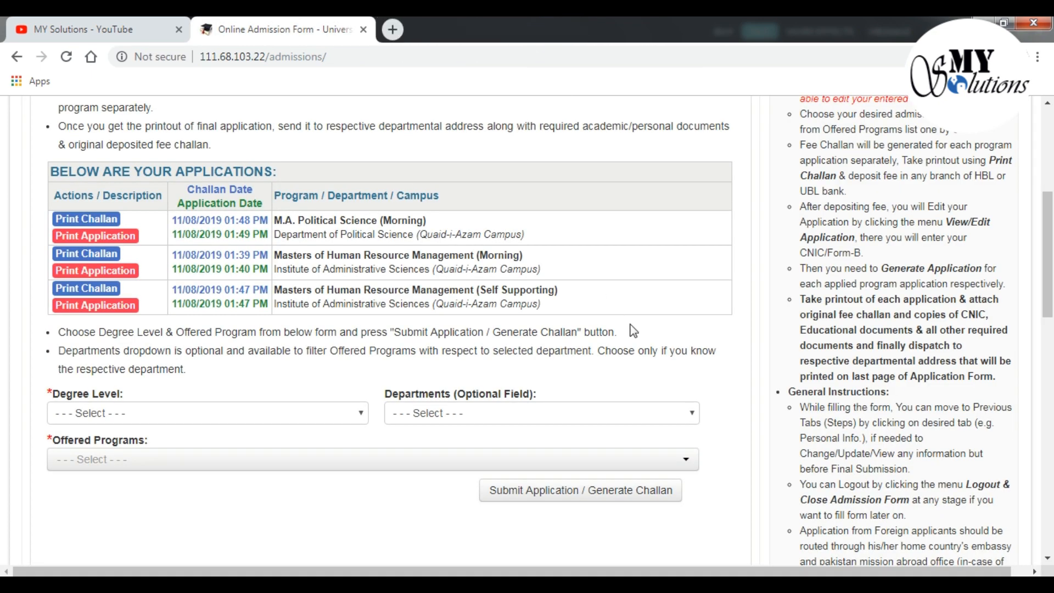
pyautogui.scroll(-4, 714, 336)
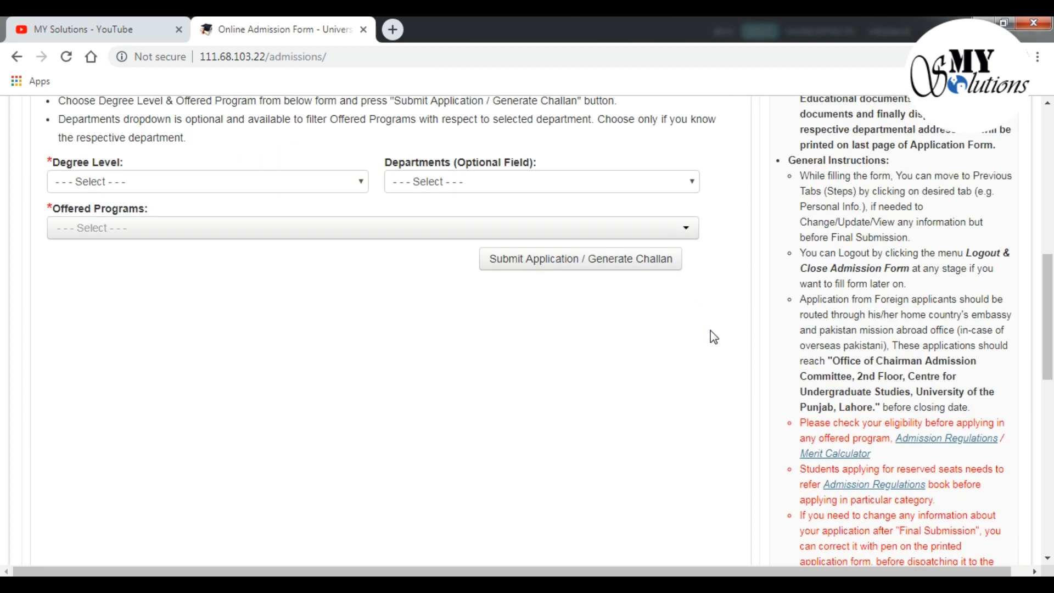
pyautogui.scroll(5, 714, 336)
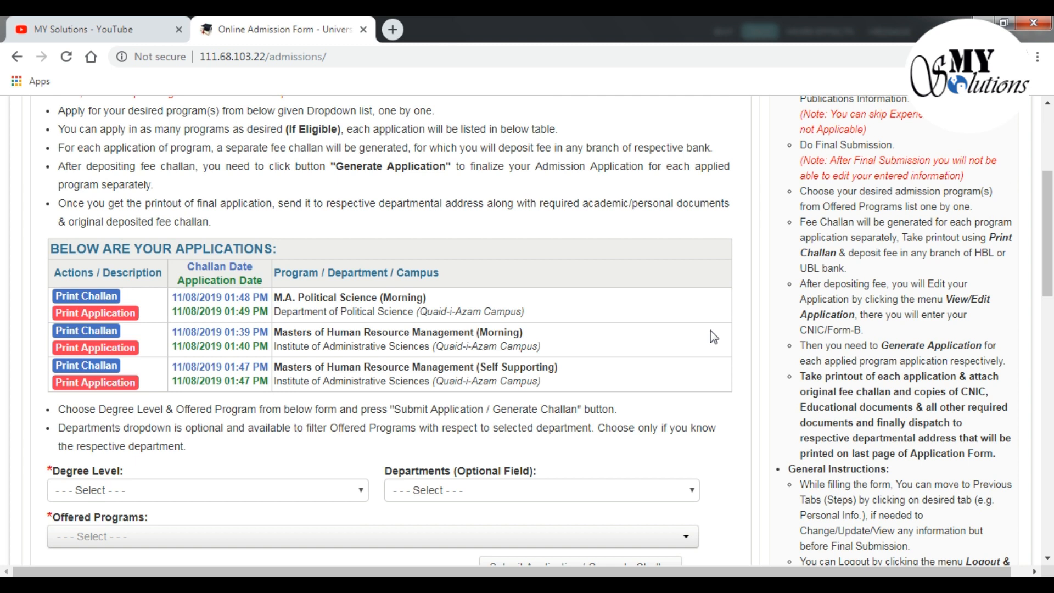
pyautogui.scroll(4, 714, 337)
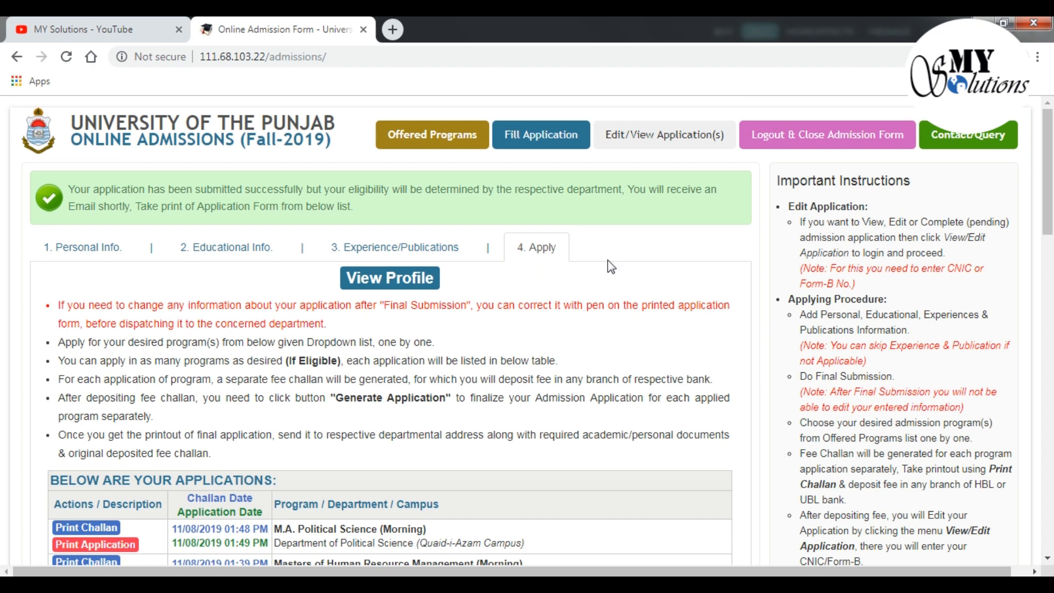
pyautogui.scroll(-15, 612, 267)
pyautogui.scroll(7, 612, 267)
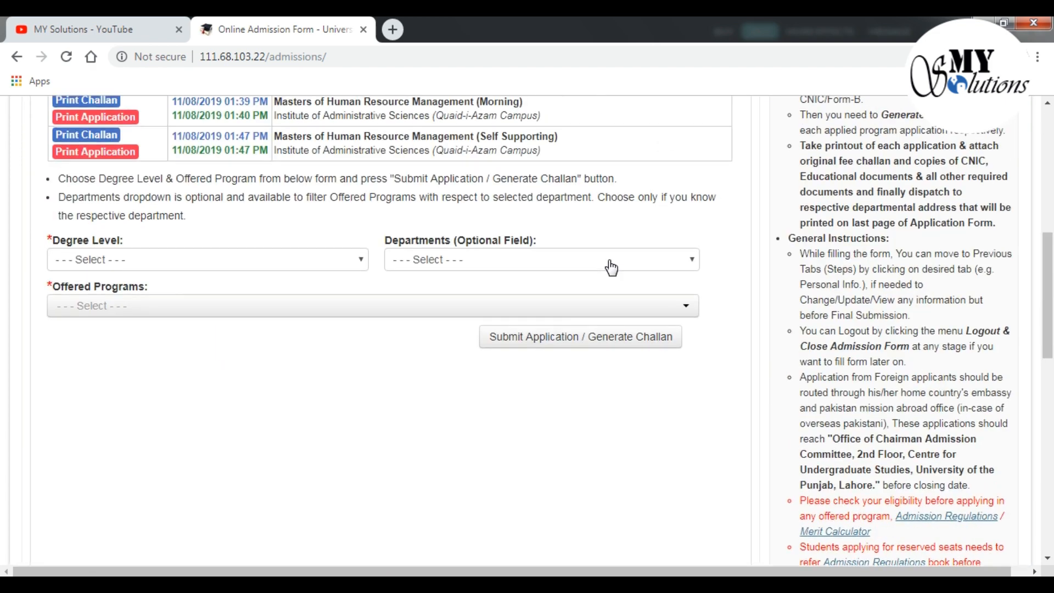
pyautogui.scroll(7, 611, 268)
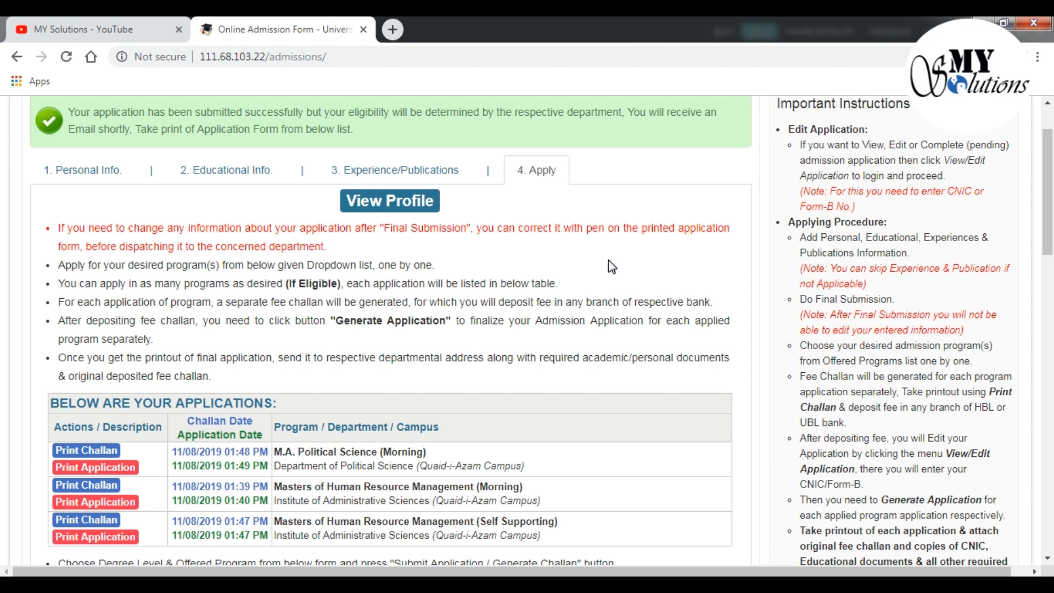
pyautogui.scroll(-3, 611, 267)
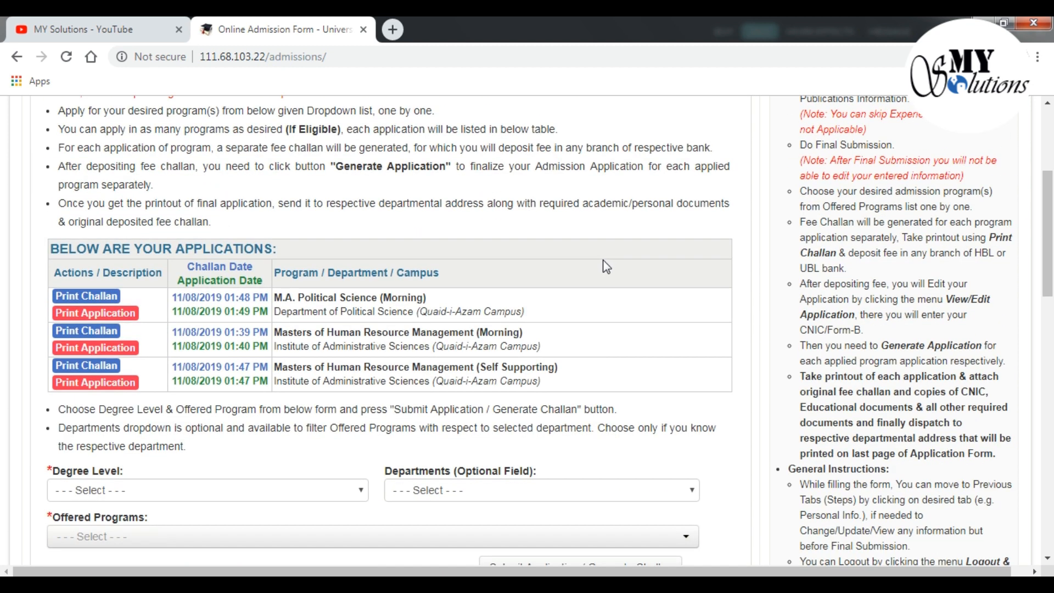
pyautogui.scroll(-4, 606, 264)
pyautogui.scroll(7, 606, 267)
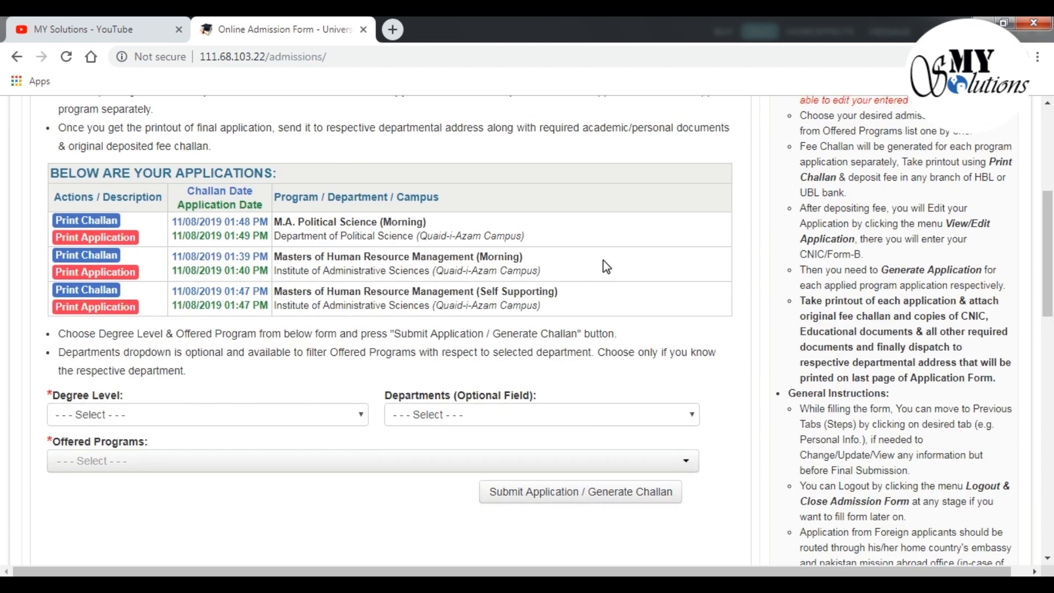
pyautogui.scroll(2, 607, 267)
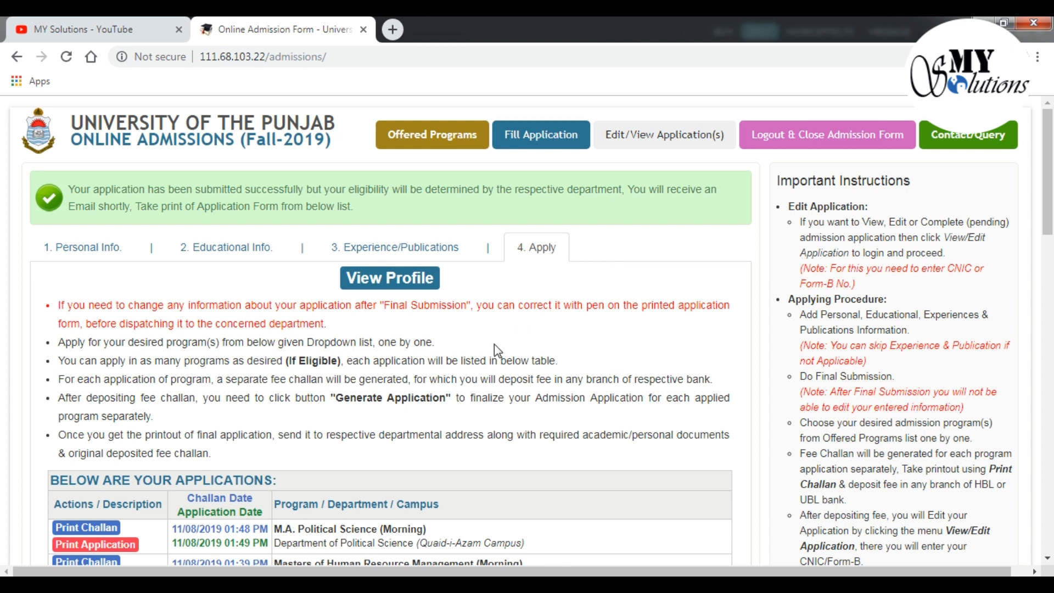
# Switch to the MY Solutions YouTube tab and scroll through its Content Writing and Freelancing playlists
pyautogui.click(121, 38)
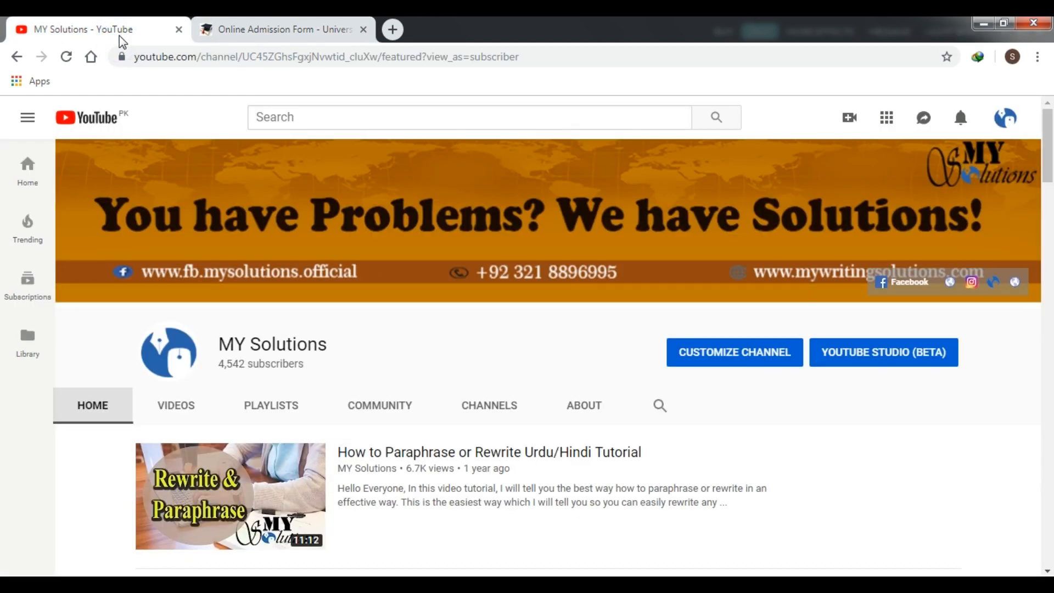
pyautogui.scroll(-5, 730, 429)
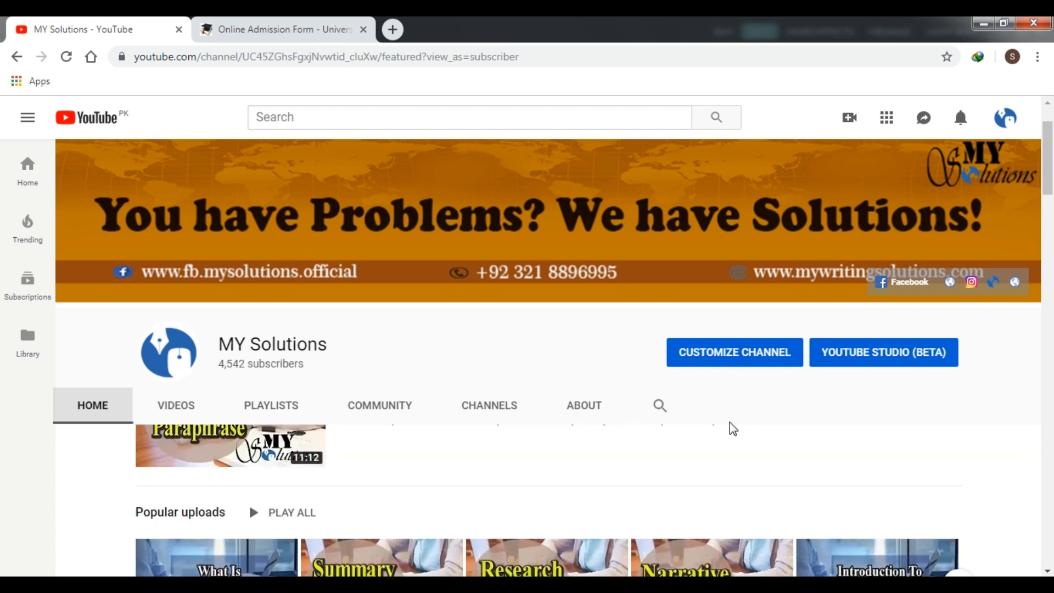
pyautogui.scroll(-15, 733, 428)
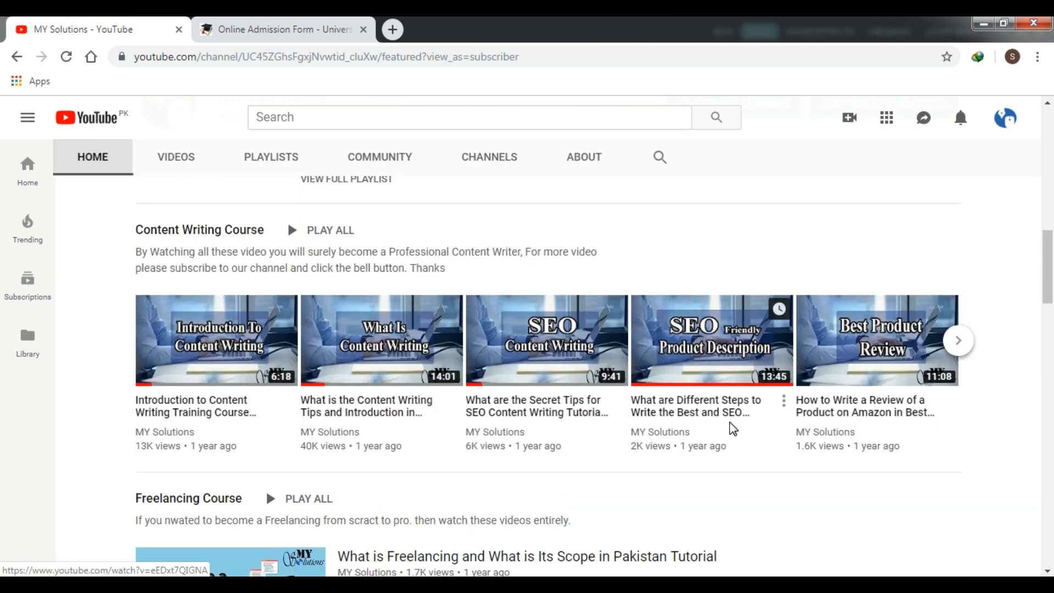
pyautogui.scroll(5, 733, 430)
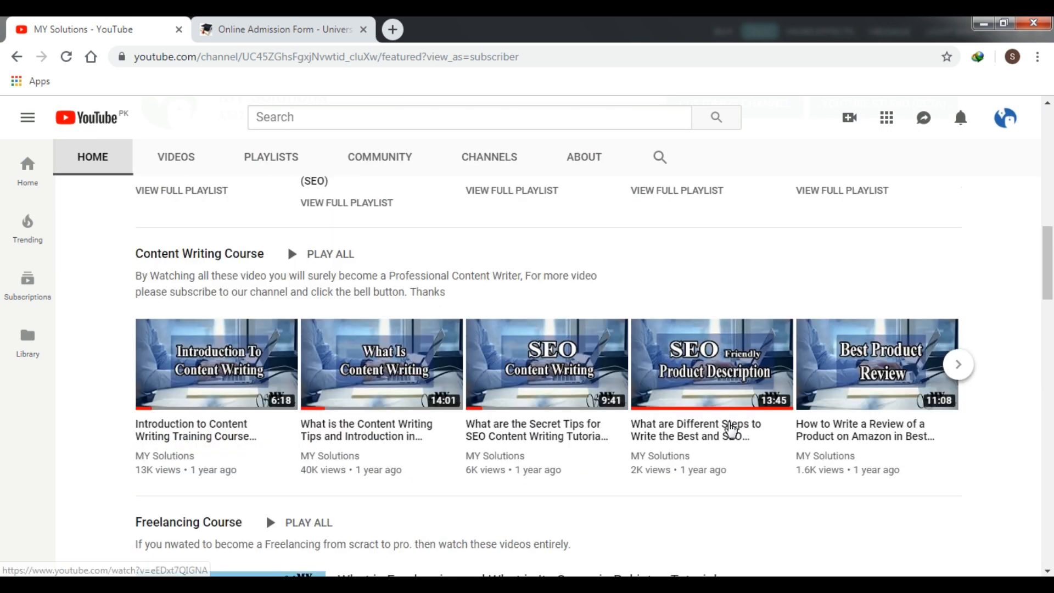
pyautogui.scroll(10, 730, 429)
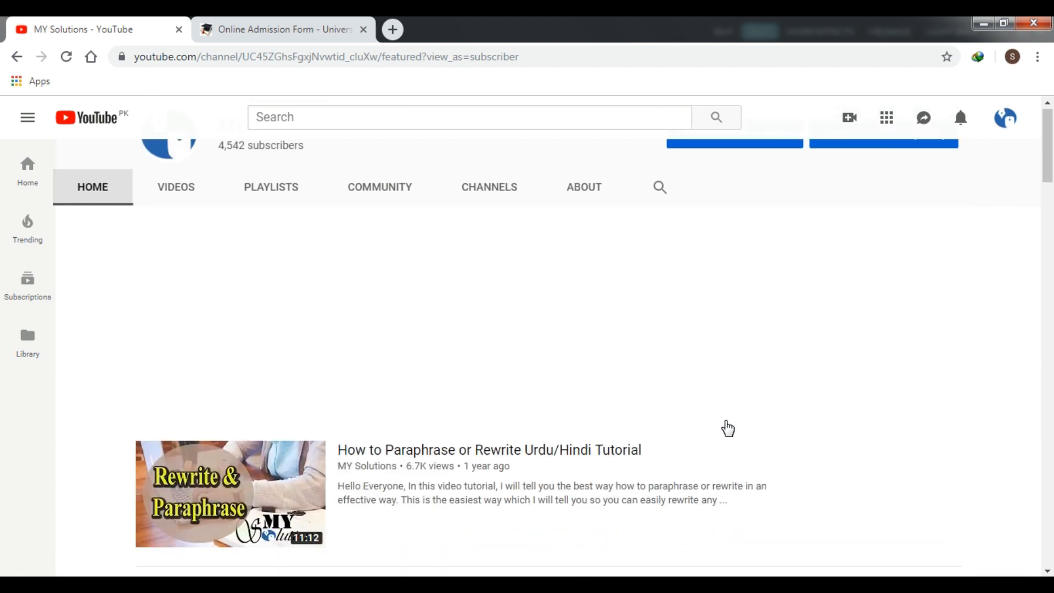